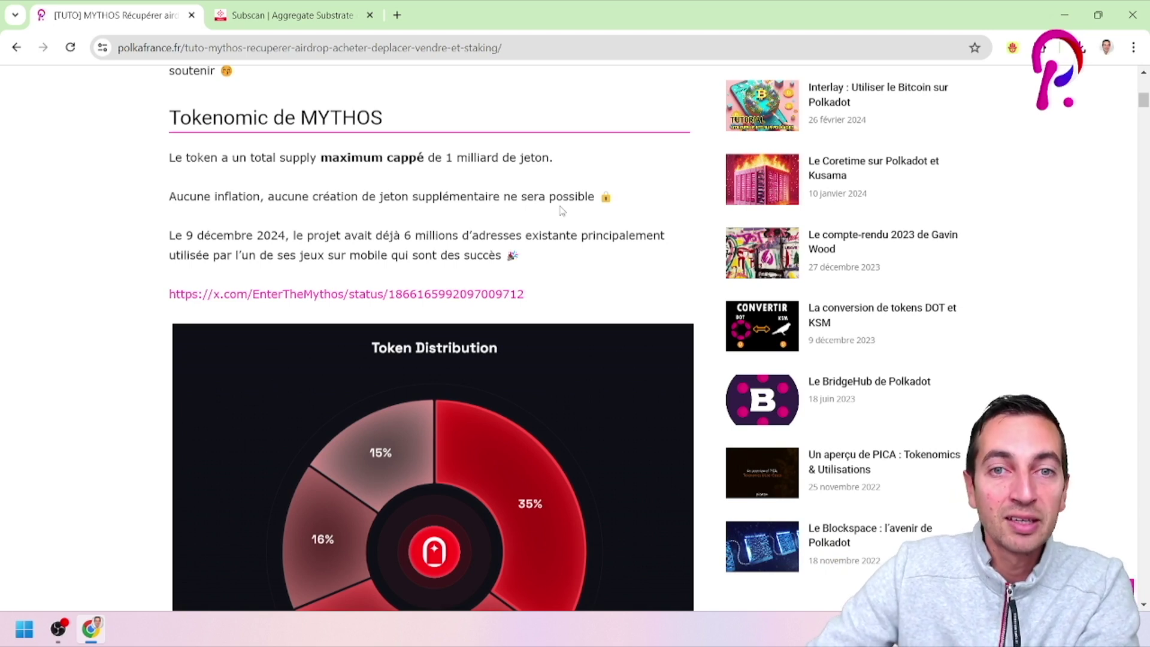
Step: Review the MYTHOS tokenomics section, highlighting the 1 billion token cap and examining the token distribution and circulating supply charts
drag(550, 161, 431, 171)
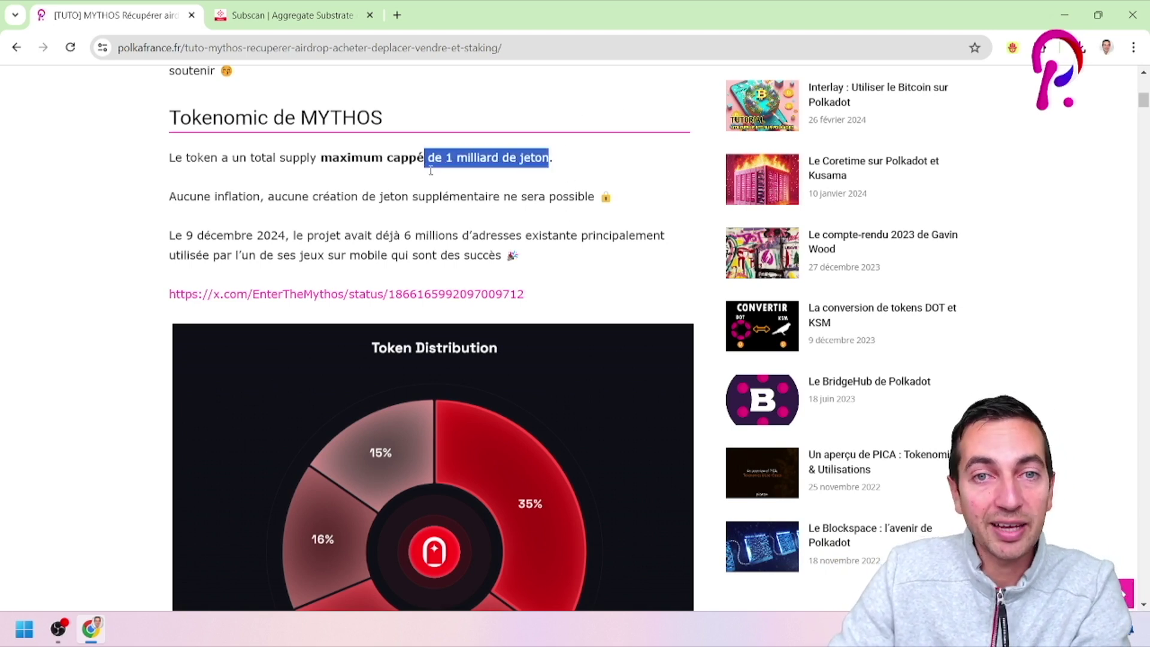
scroll(461, 210, down, 1)
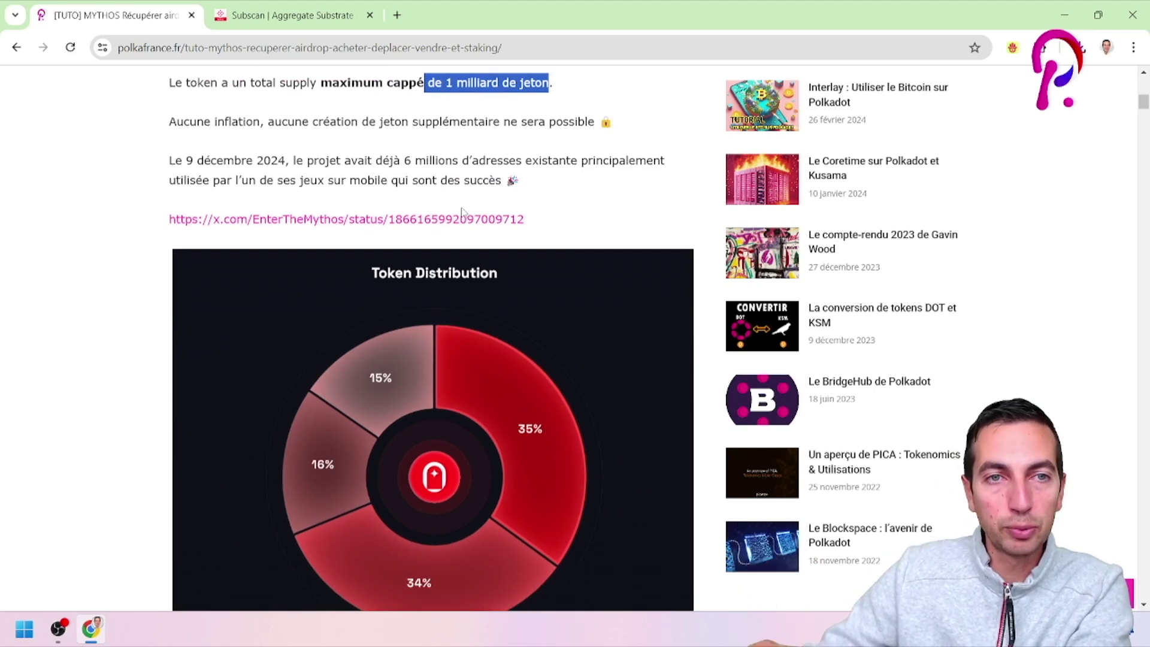
scroll(557, 210, down, 5)
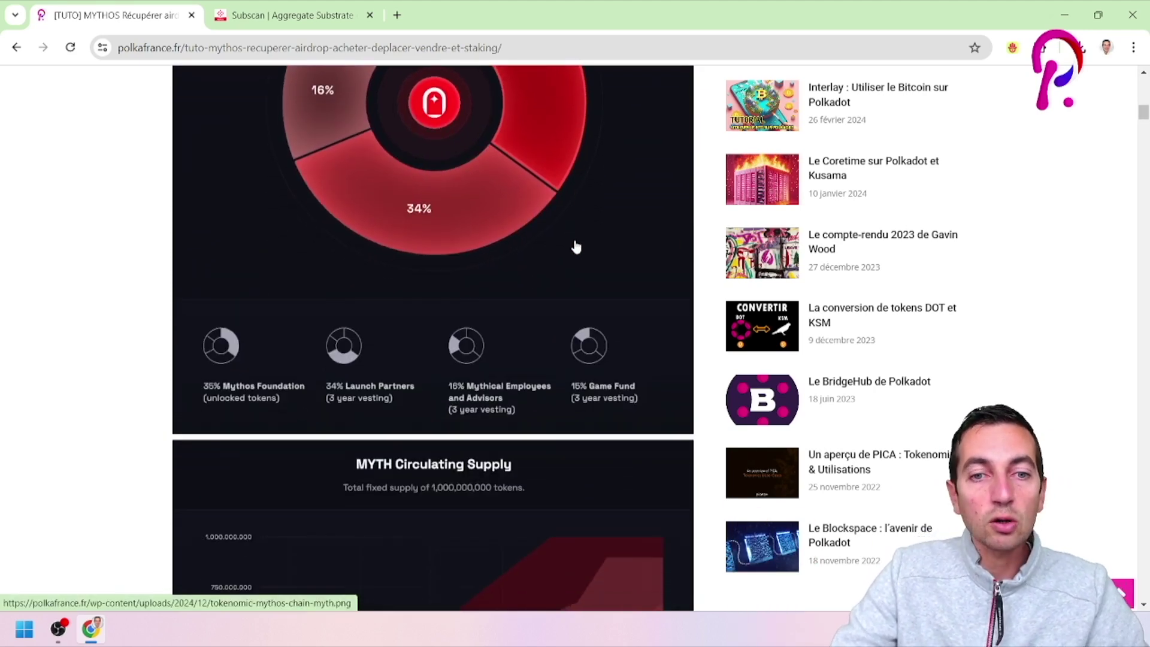
scroll(580, 264, down, 3)
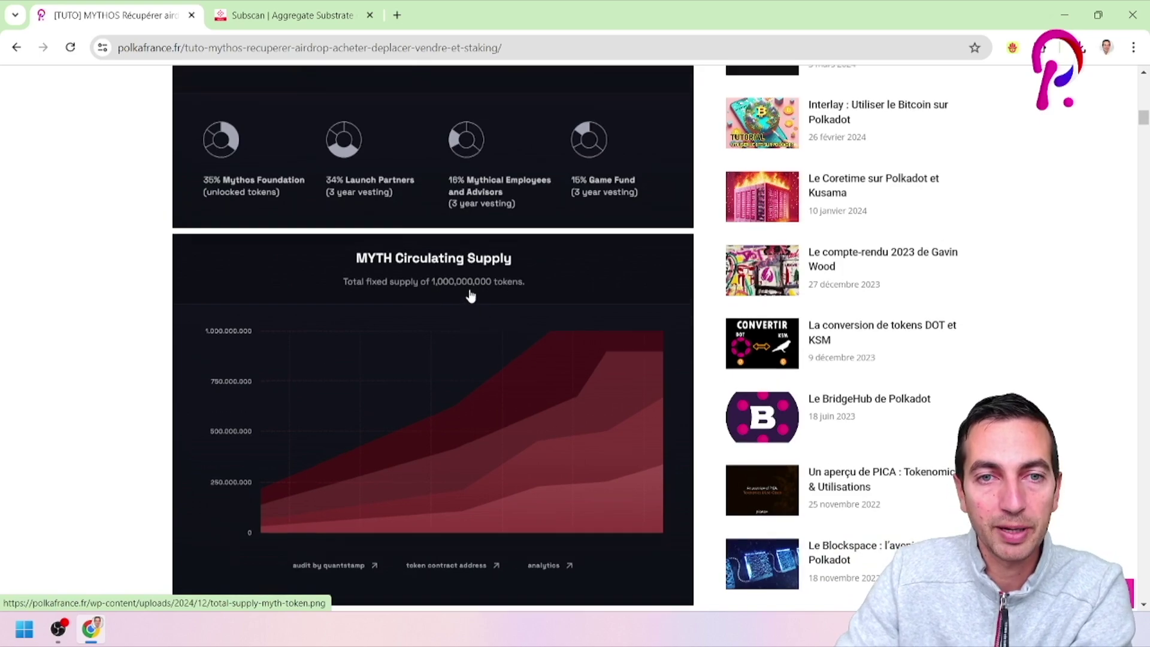
scroll(461, 290, up, 6)
scroll(455, 264, down, 6)
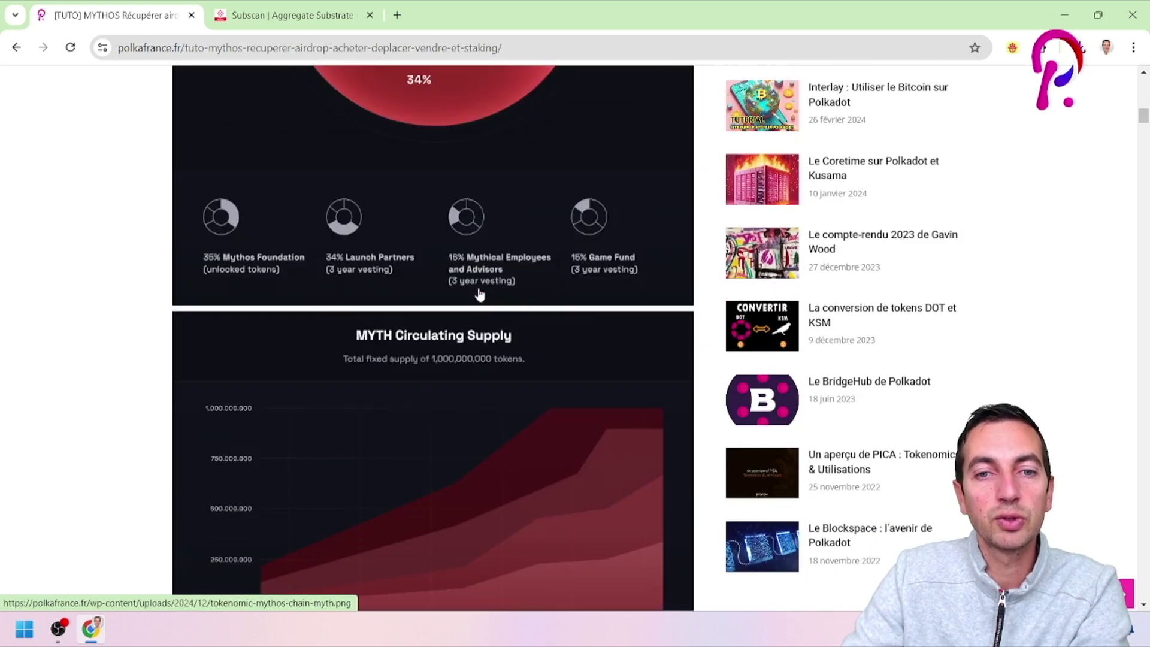
Step: Read the MYTHOS airdrop eligibility section and highlight the "475 000 utilisateurs" figure
scroll(485, 311, down, 8)
scroll(342, 269, down, 2)
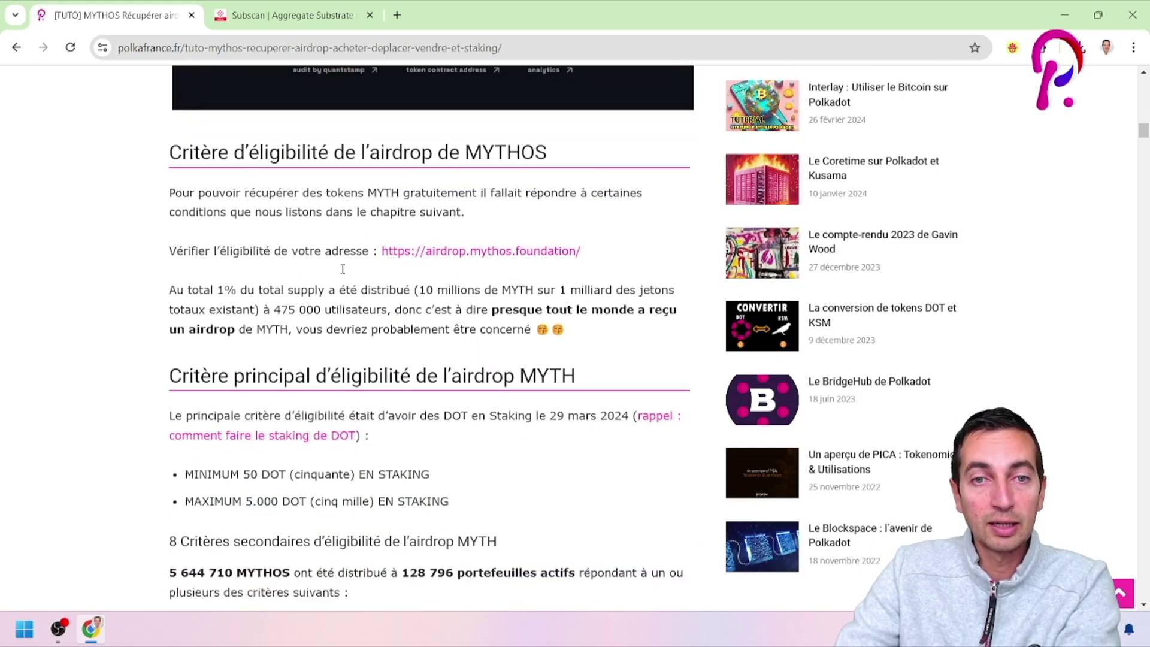
scroll(343, 268, down, 2)
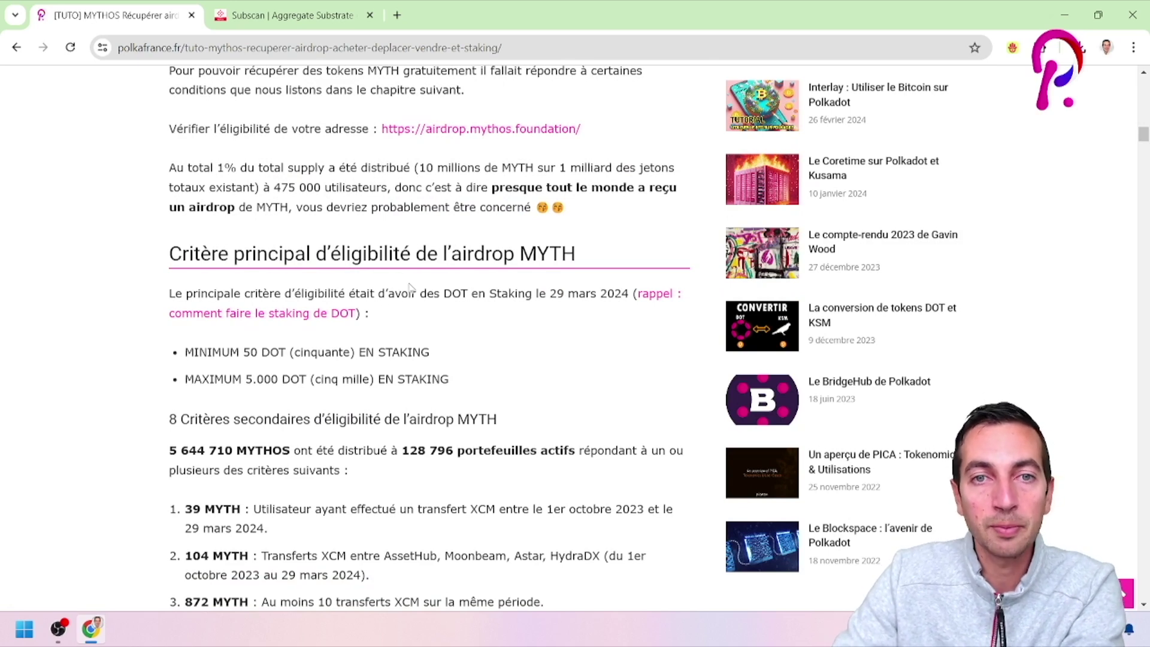
scroll(430, 298, up, 1)
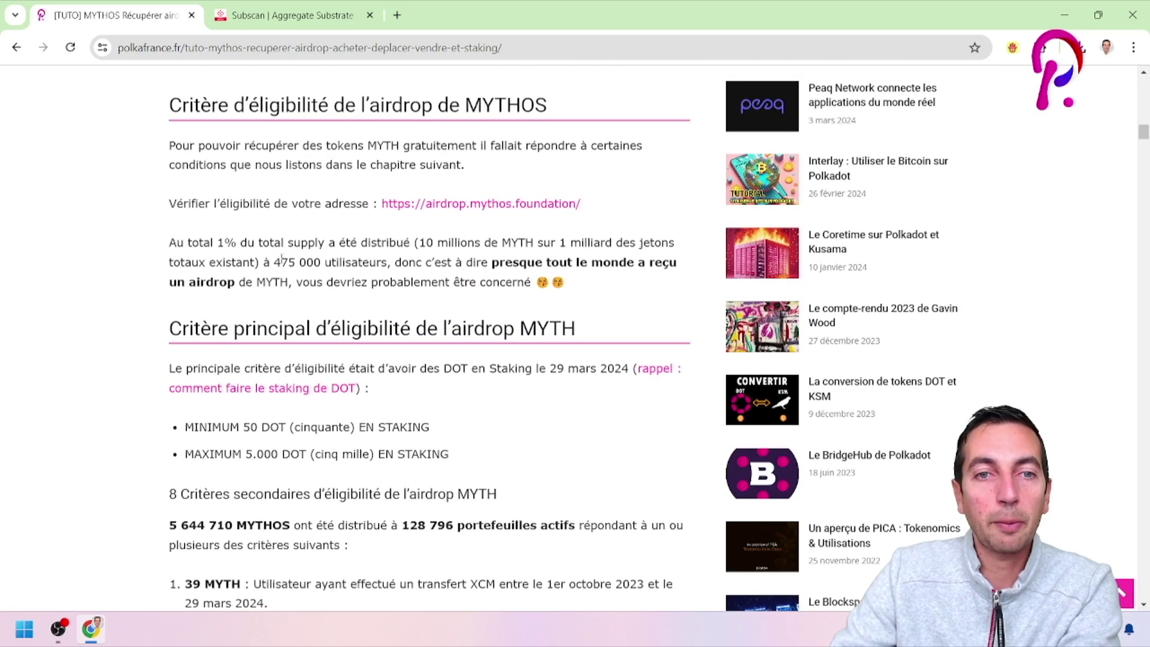
drag(270, 262, 391, 262)
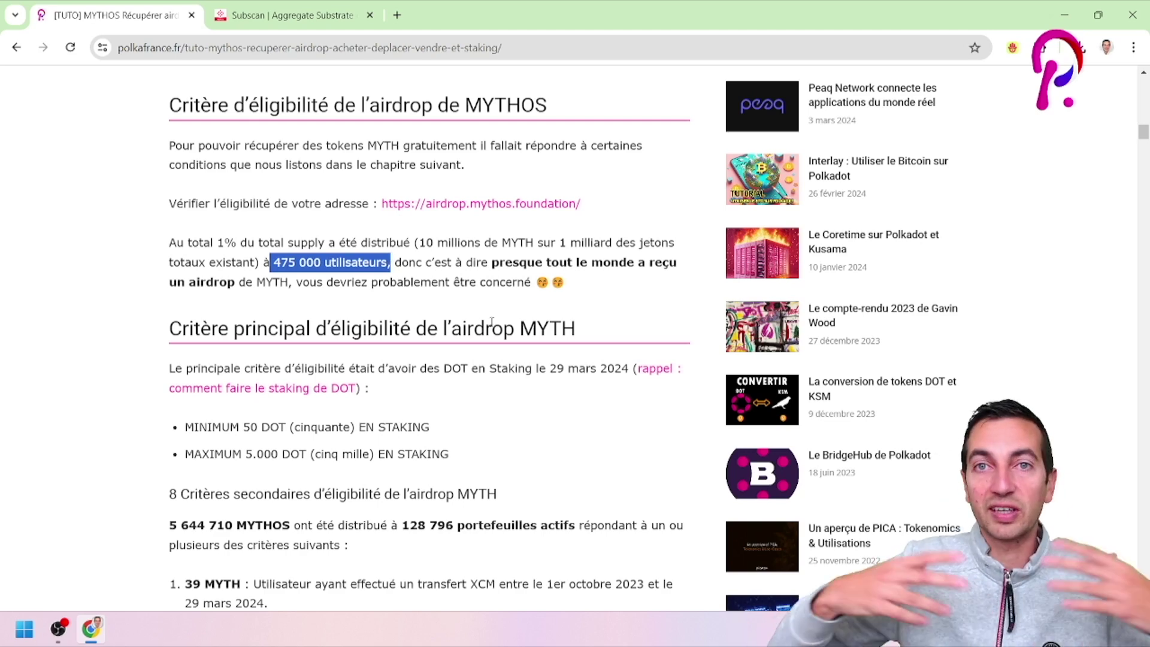
Step: Read the main airdrop criterion, highlighting the 29 mars 2024 staking date and the minimum 50 and maximum 5.000 DOT limits
scroll(503, 368, down, 2)
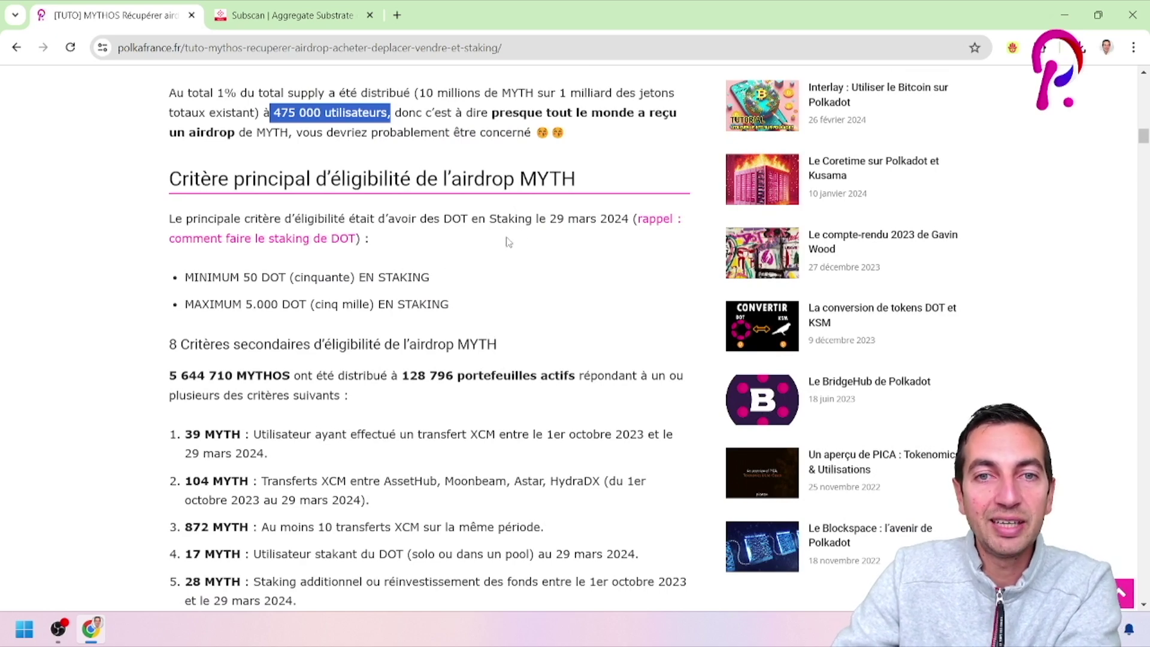
drag(547, 218, 629, 219)
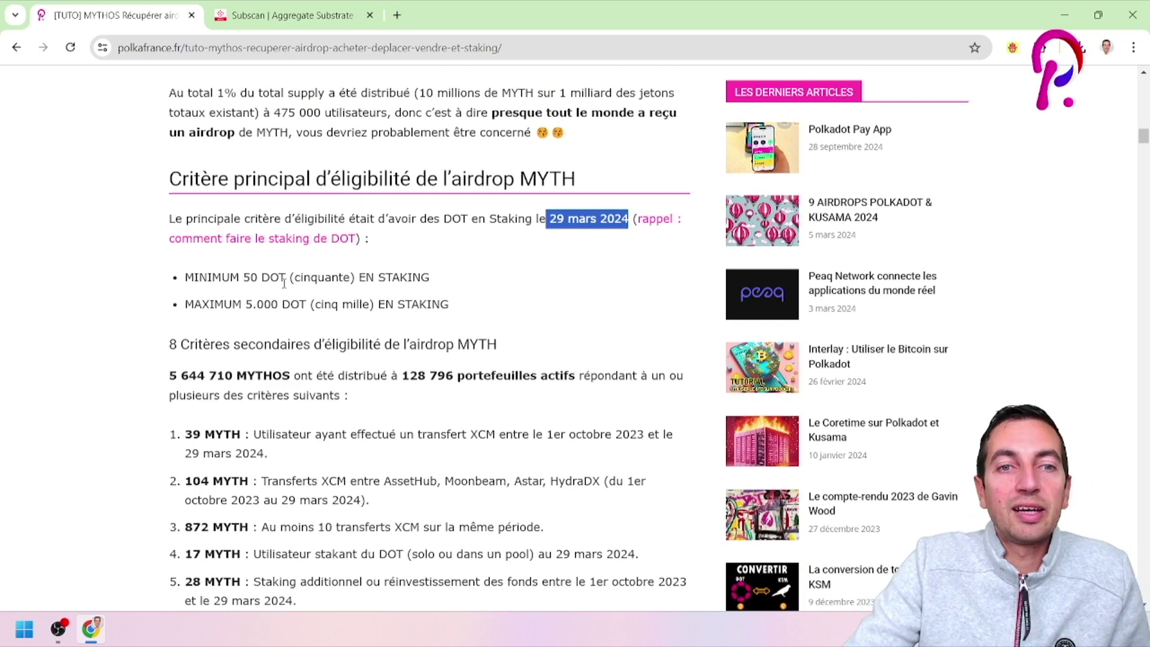
click(261, 290)
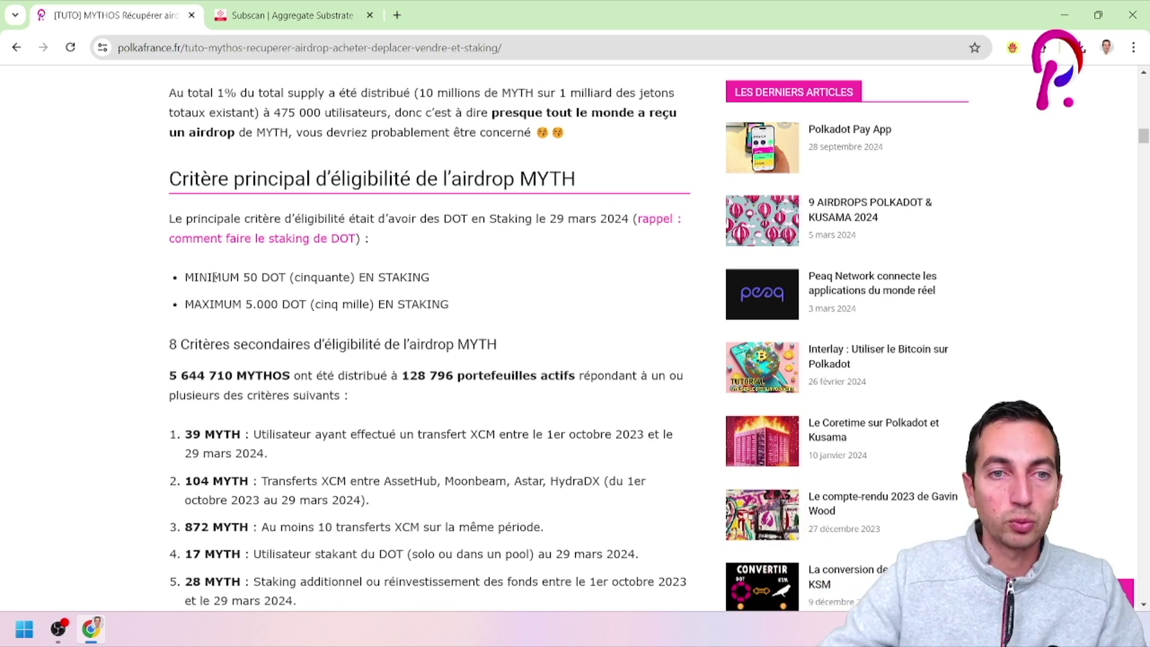
drag(192, 275, 430, 278)
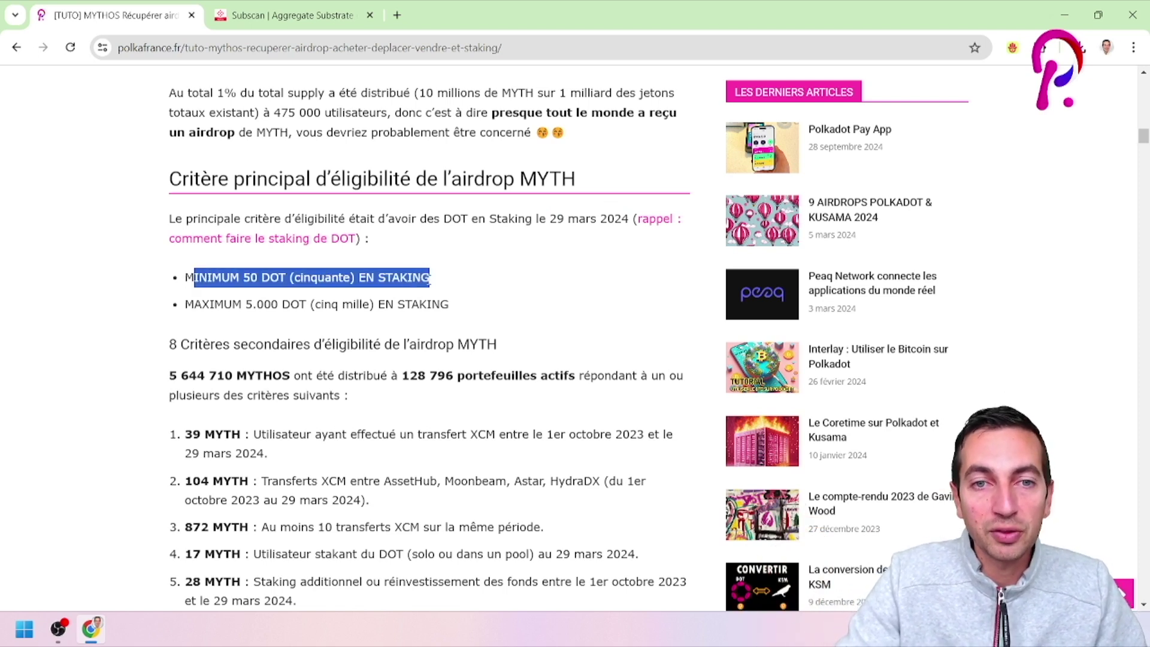
drag(194, 306, 449, 306)
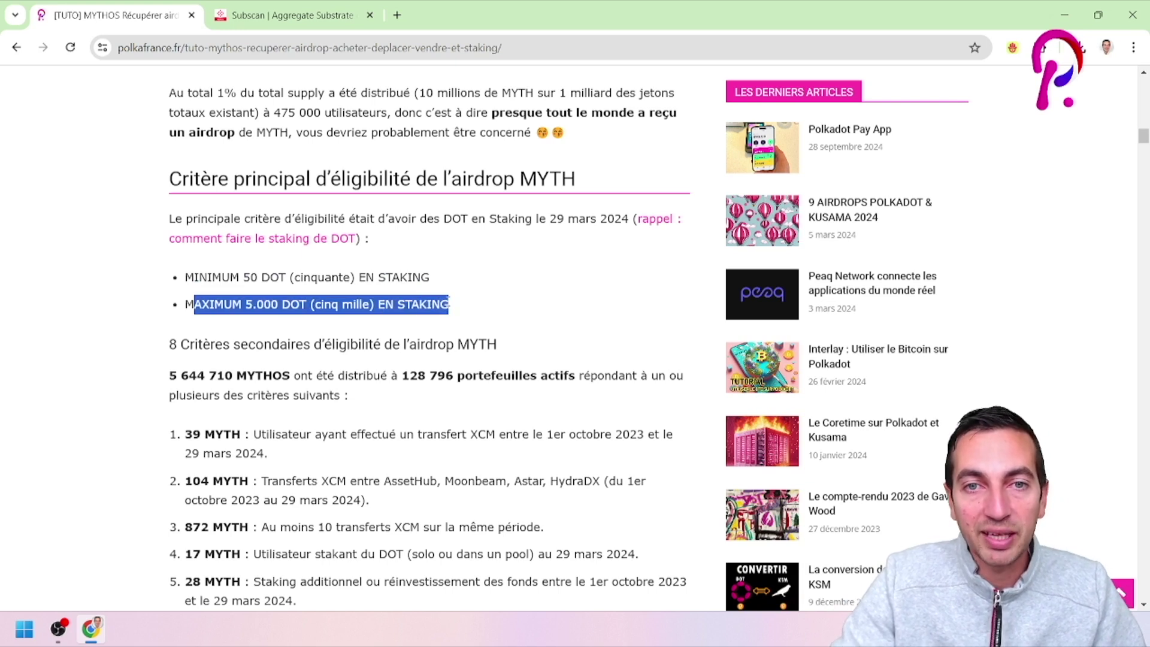
drag(538, 218, 634, 219)
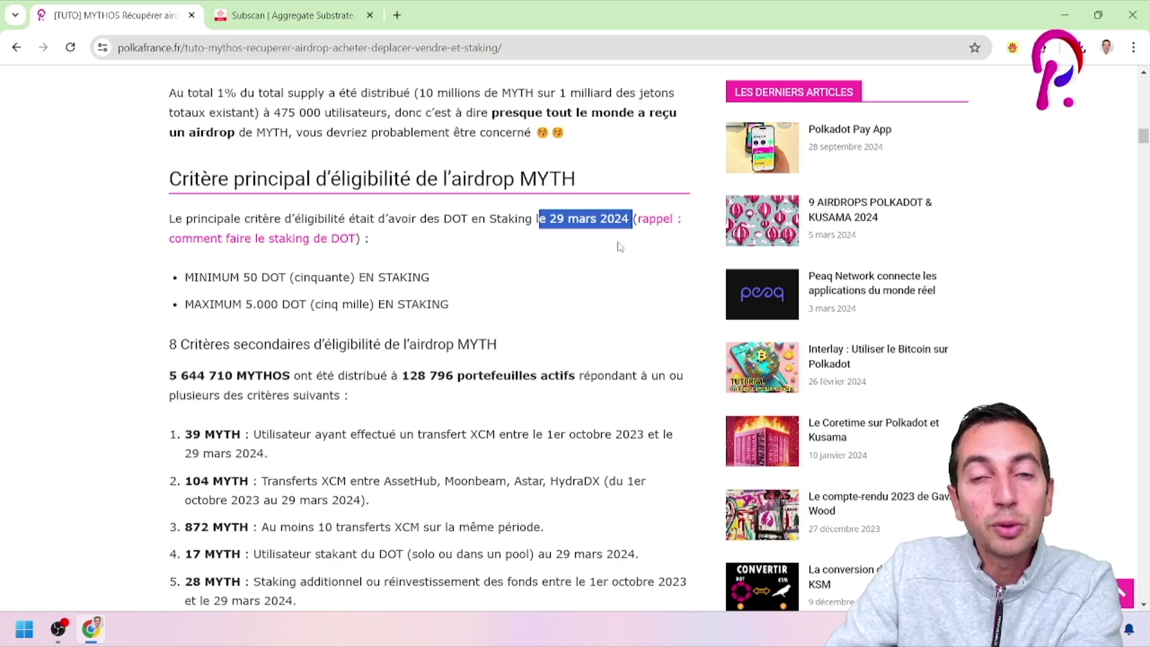
Step: Read through the eight secondary MYTH airdrop criteria, highlighting the heading and the word "réinvestissement" in the fifth criterion
scroll(574, 269, down, 1)
scroll(573, 279, down, 1)
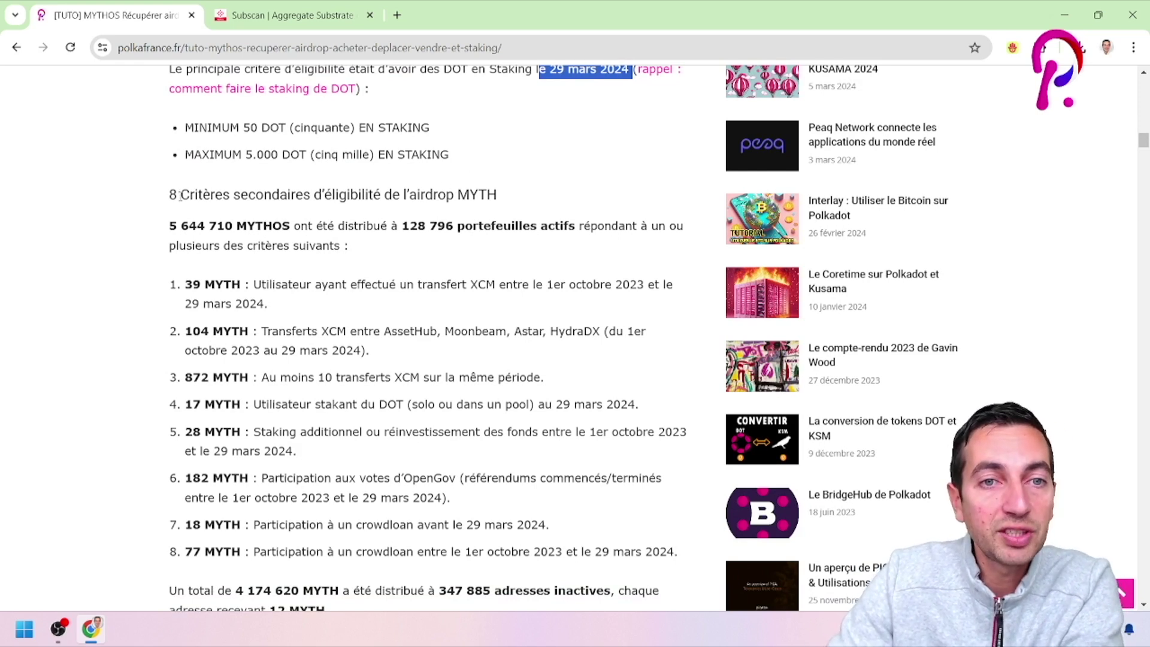
drag(172, 194, 509, 197)
scroll(345, 226, down, 1)
click(345, 225)
drag(184, 209, 521, 210)
click(271, 212)
drag(348, 210, 392, 476)
double_click(428, 362)
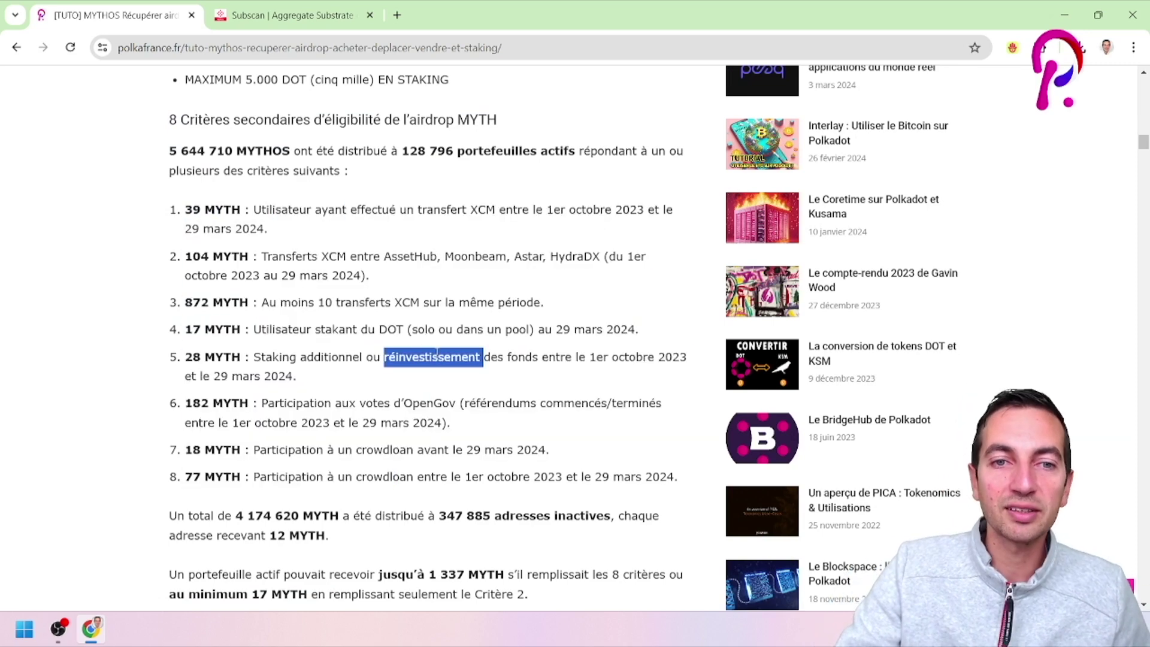
click(458, 316)
Step: Read the "Comment récupérer les MYTH" section, then open the account in the Talisman wallet and browse its token list
scroll(449, 300, down, 12)
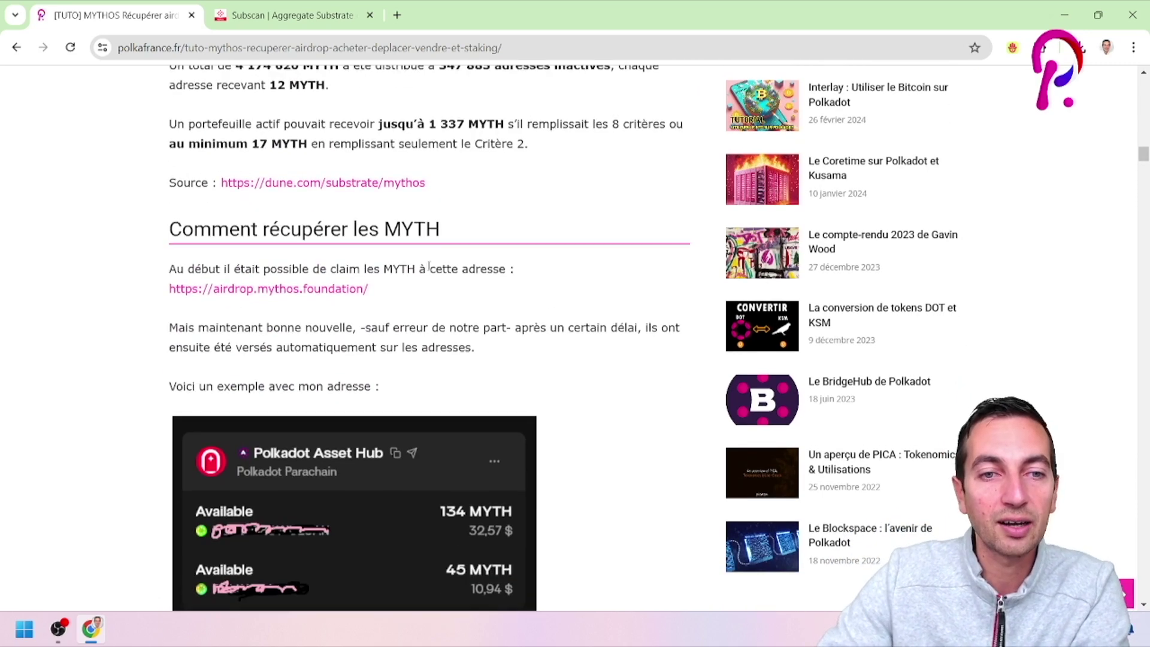
scroll(442, 284, up, 4)
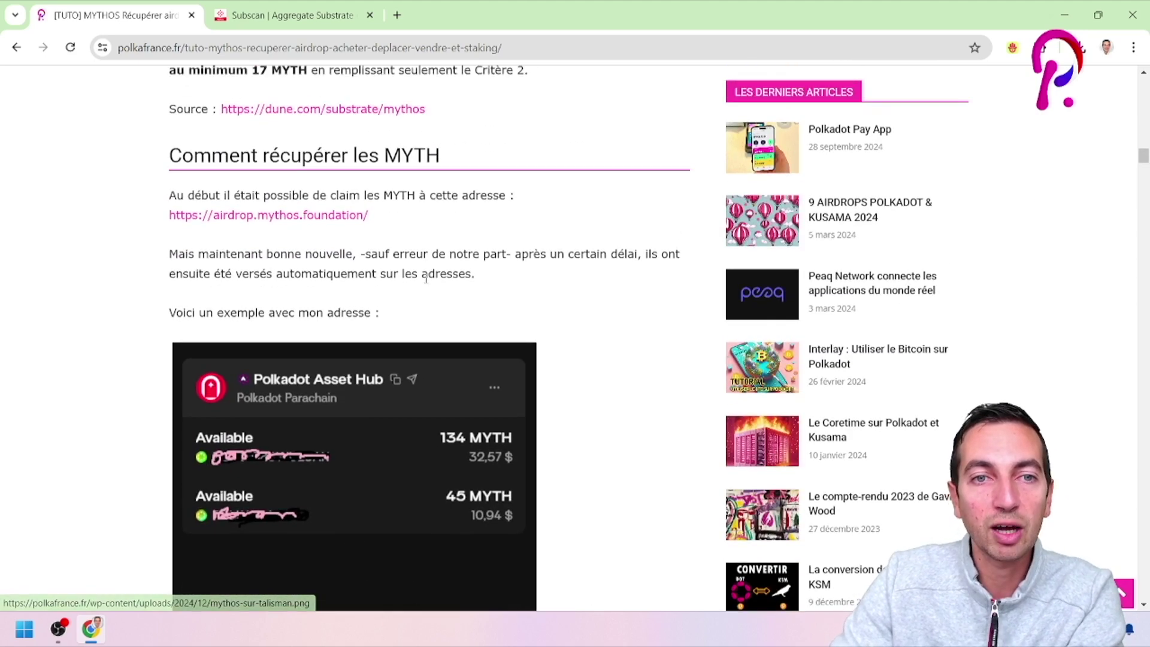
scroll(473, 231, down, 1)
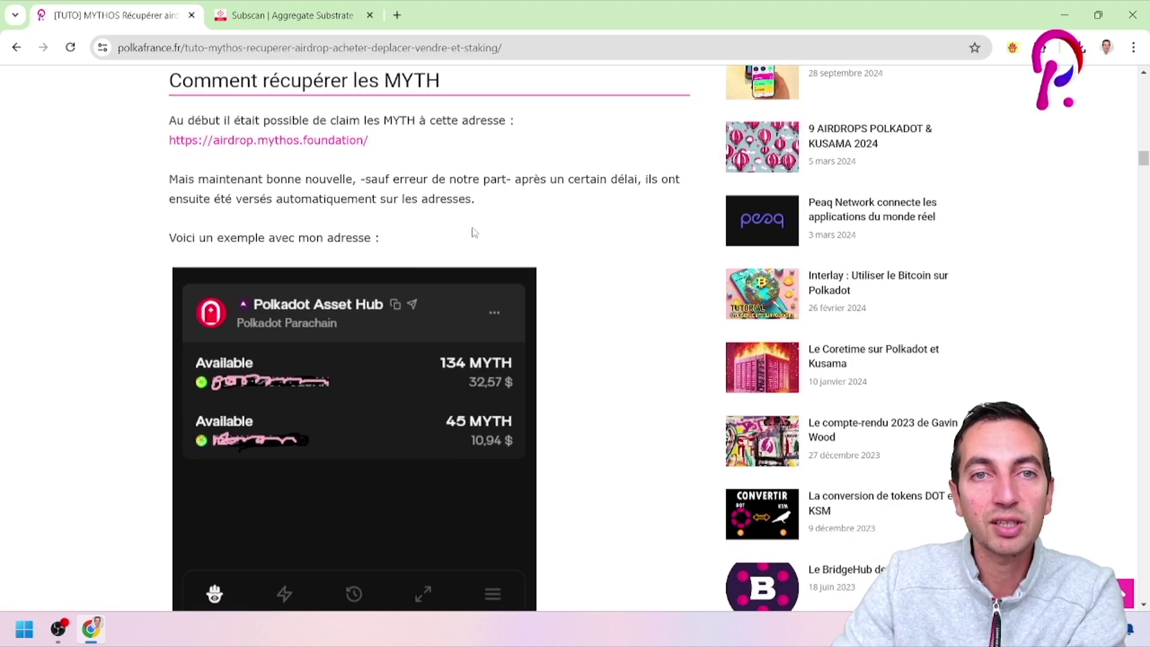
click(1013, 53)
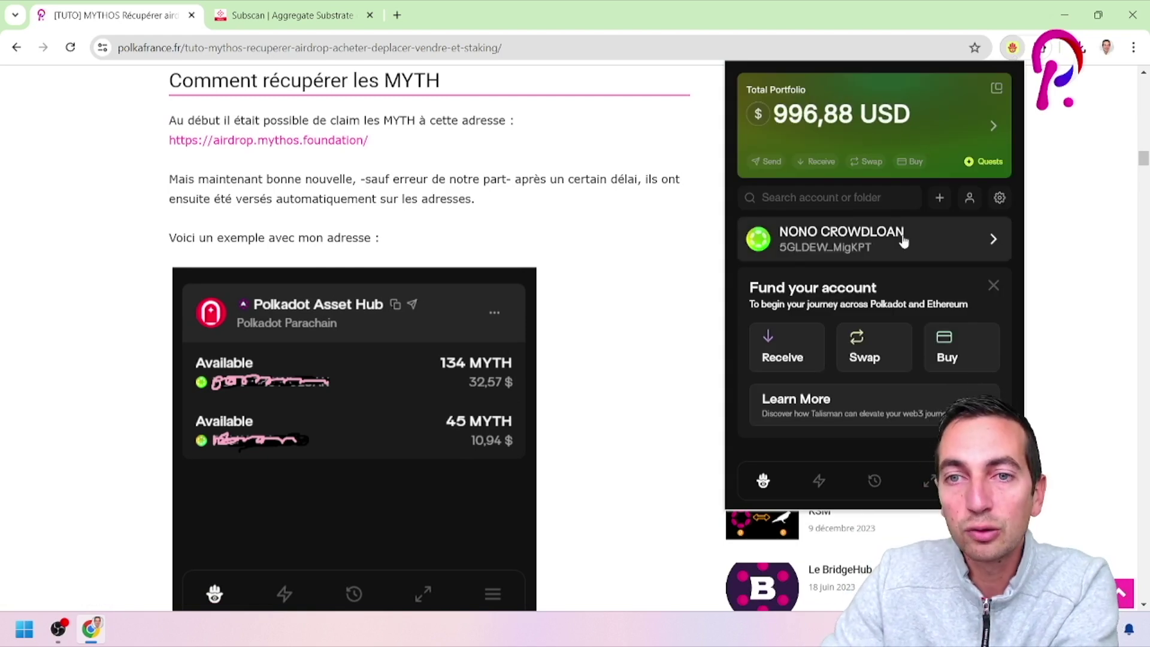
click(892, 240)
scroll(881, 359, down, 4)
scroll(882, 329, up, 4)
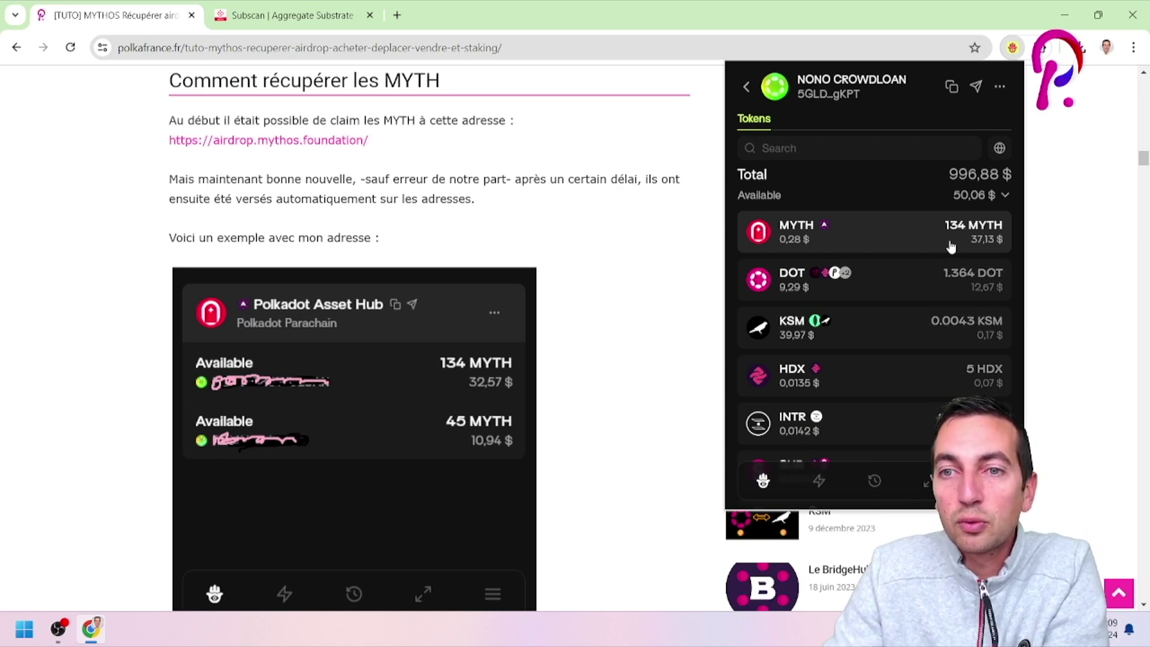
Step: Compare the account's MYTH balance with the article's secondary criteria and recovery example, then close the wallet
scroll(556, 299, up, 7)
scroll(560, 305, up, 3)
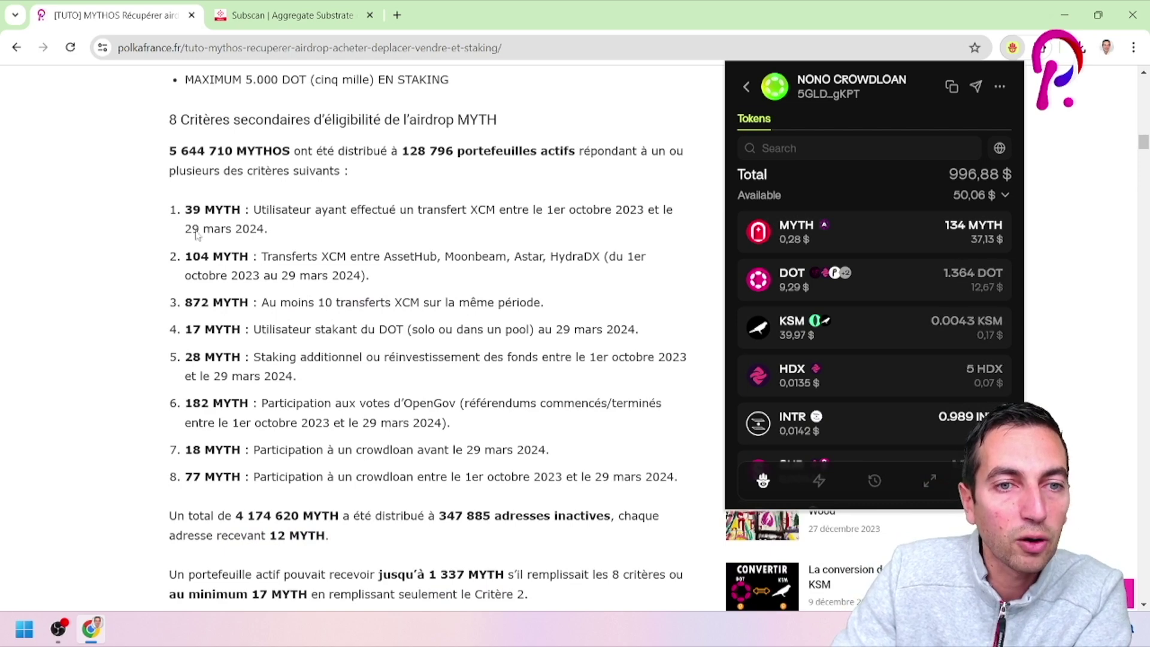
scroll(405, 333, down, 7)
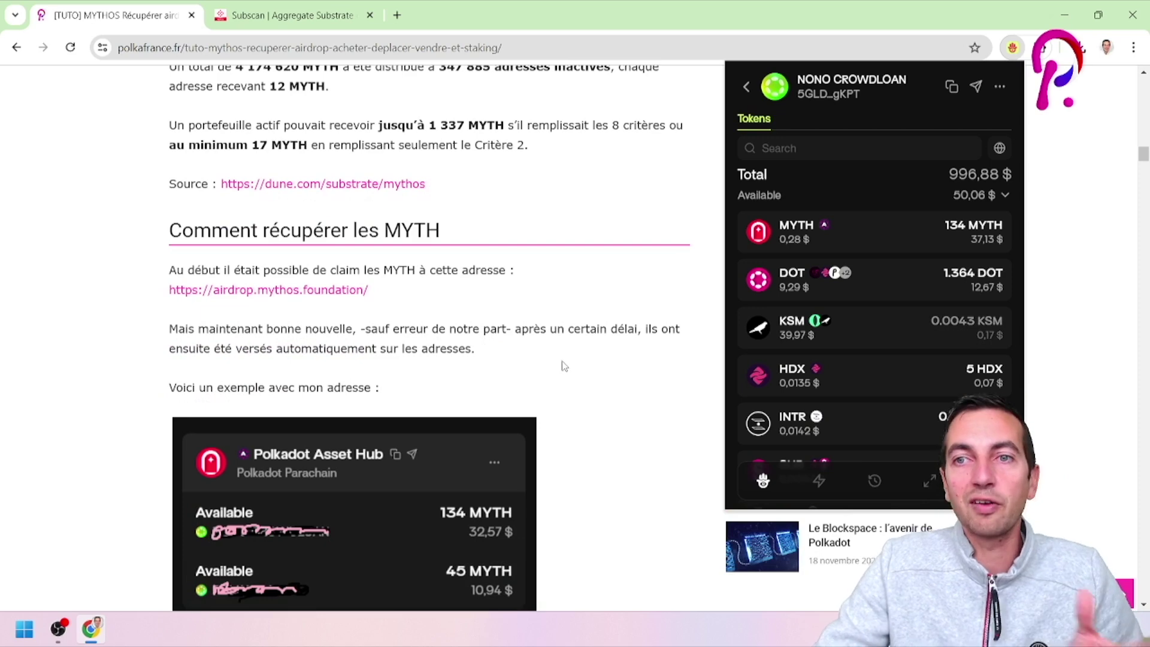
scroll(574, 360, up, 6)
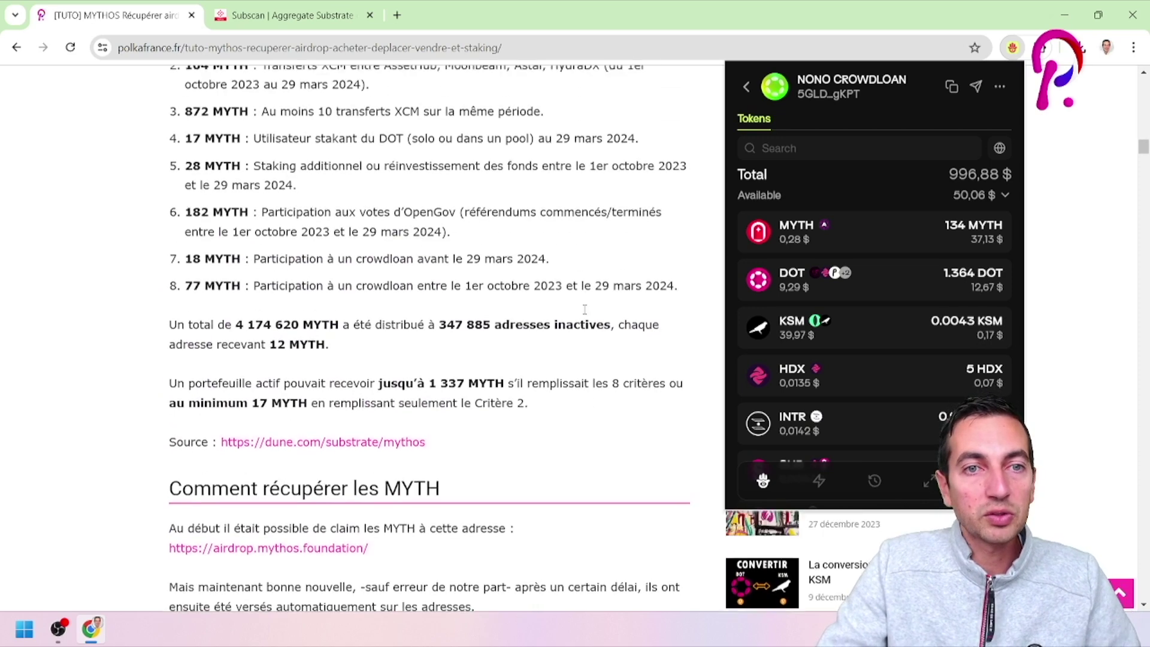
scroll(578, 294, down, 7)
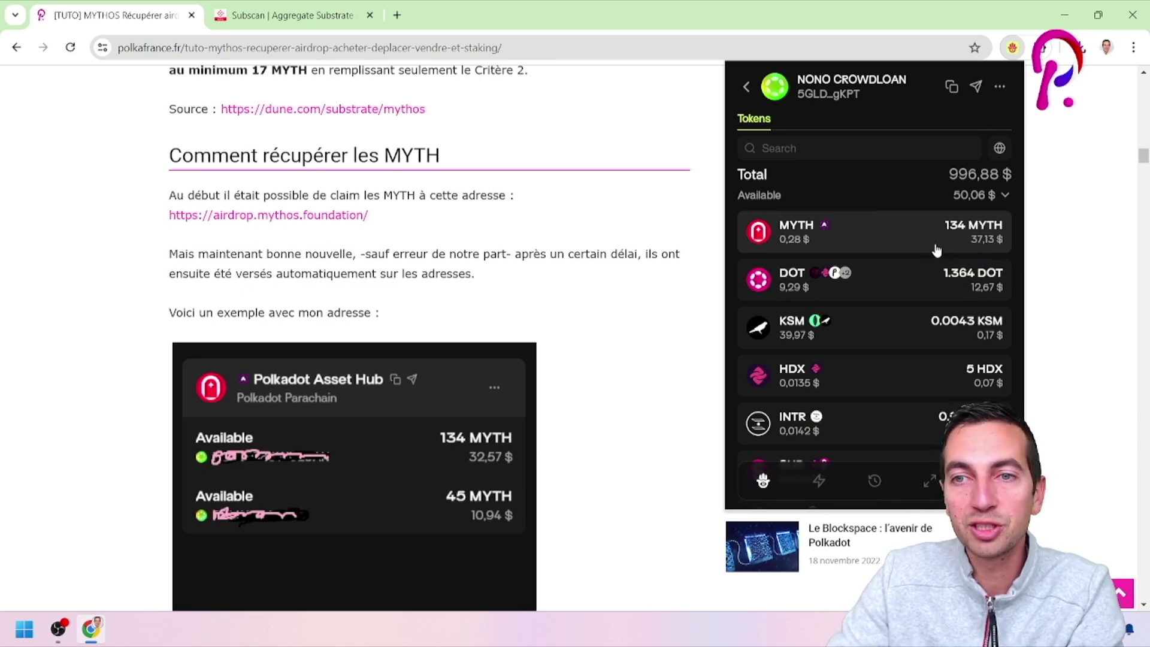
scroll(934, 242, down, 1)
scroll(910, 248, up, 1)
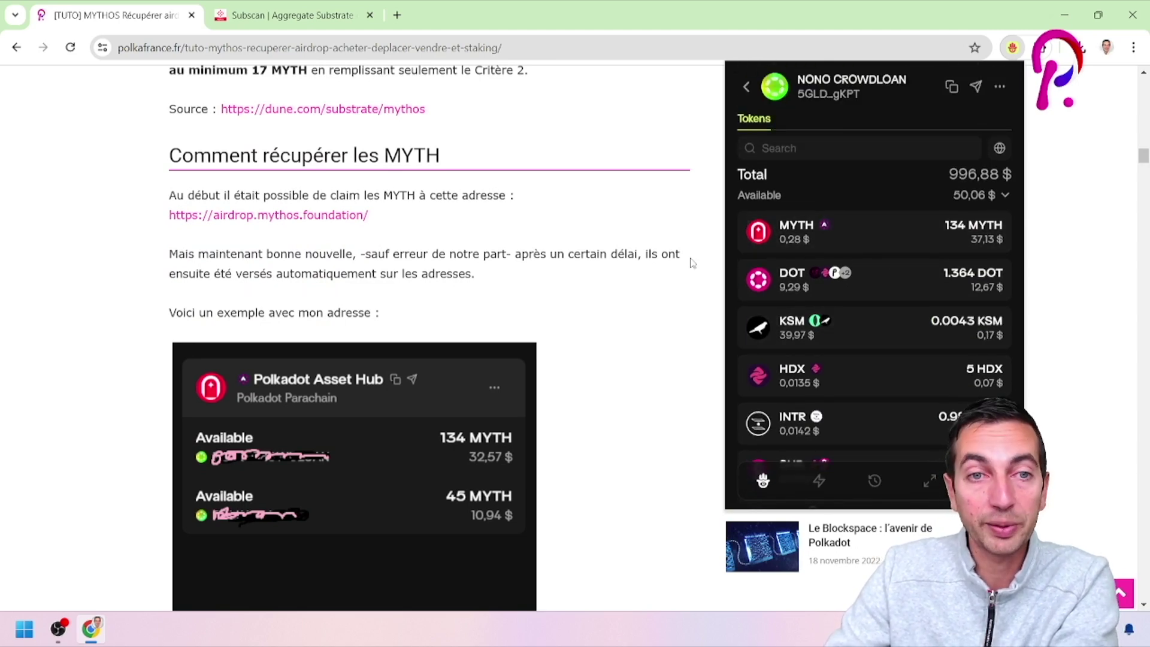
click(561, 253)
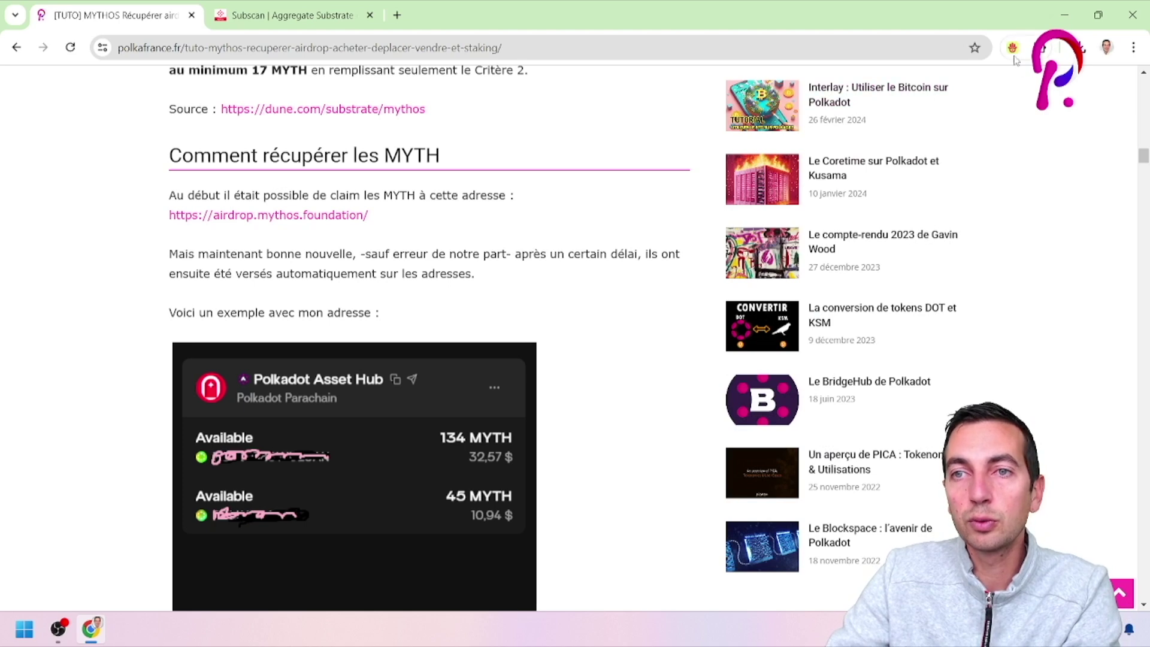
Step: Open the wallet's total portfolio, view the MYTH token's network details, and close the wallet
click(1012, 47)
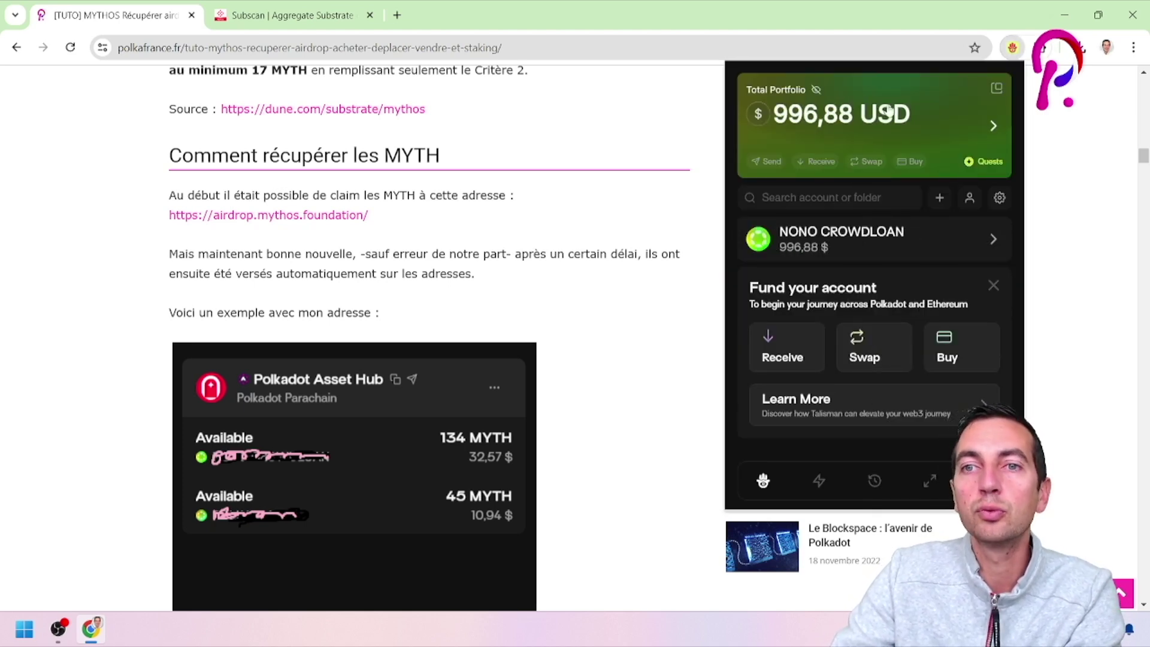
click(896, 122)
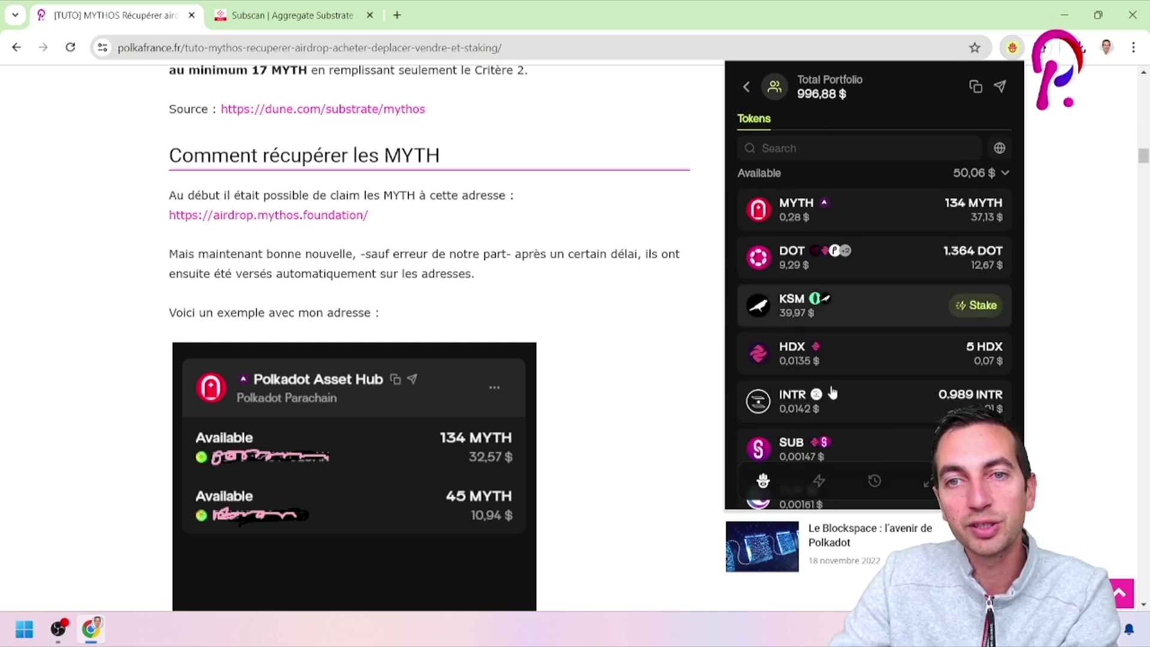
click(891, 210)
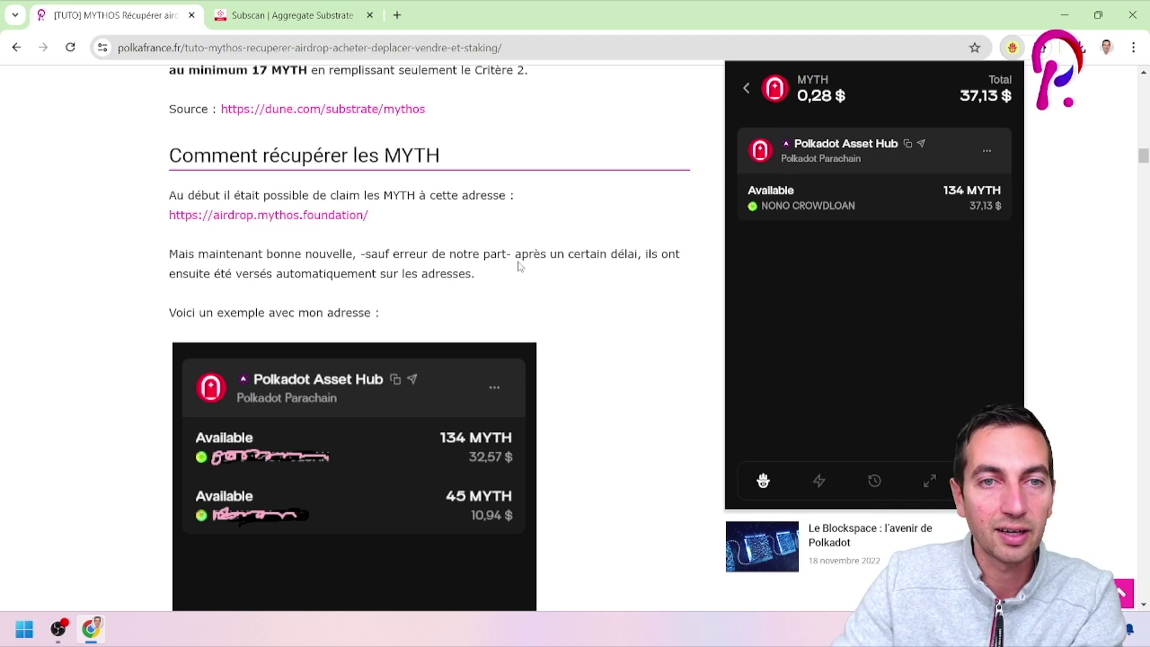
click(514, 240)
Step: View the article's Polkadot Asset Hub balance example and reopen the wallet account's token list
scroll(622, 297, down, 1)
scroll(621, 318, down, 3)
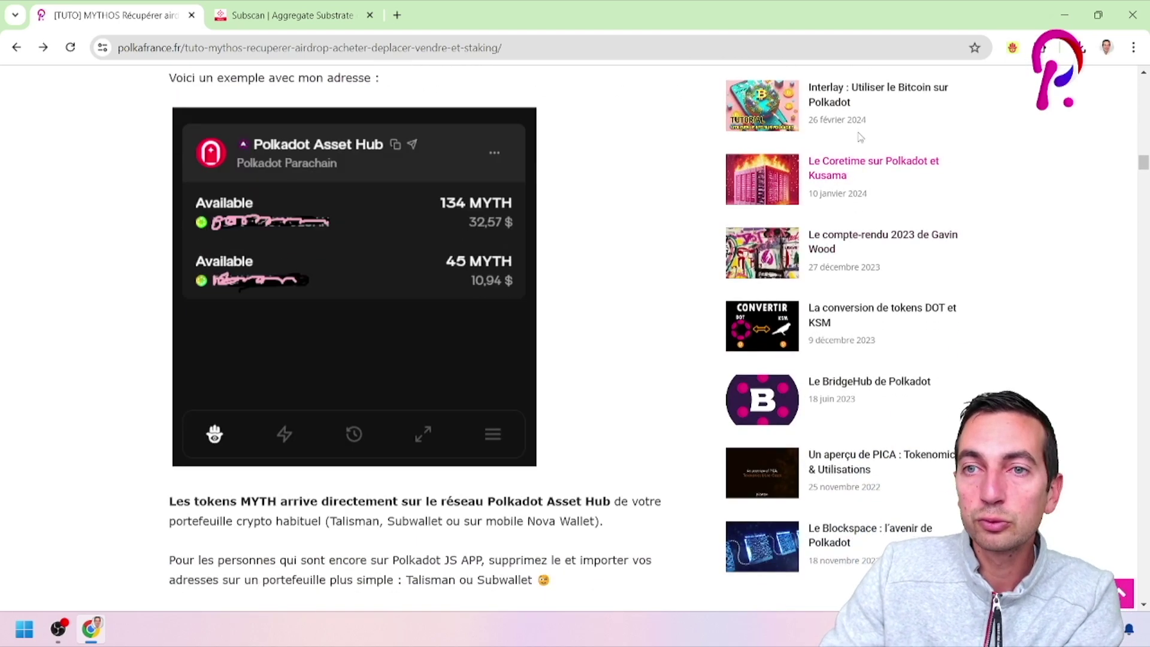
scroll(659, 277, up, 2)
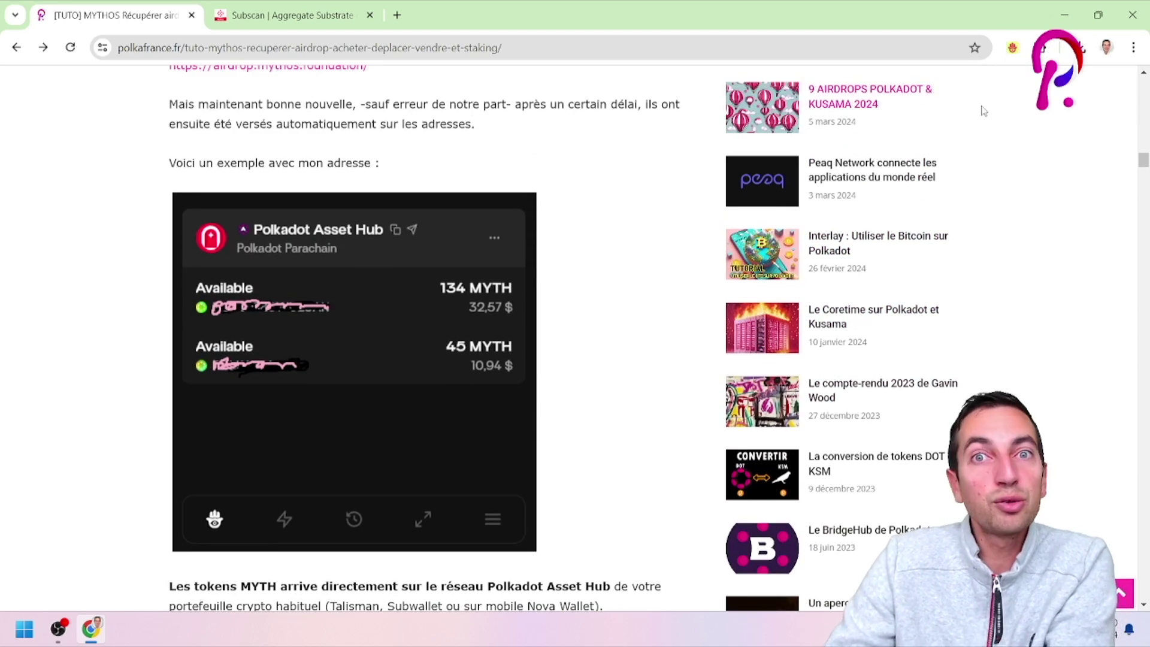
click(1004, 50)
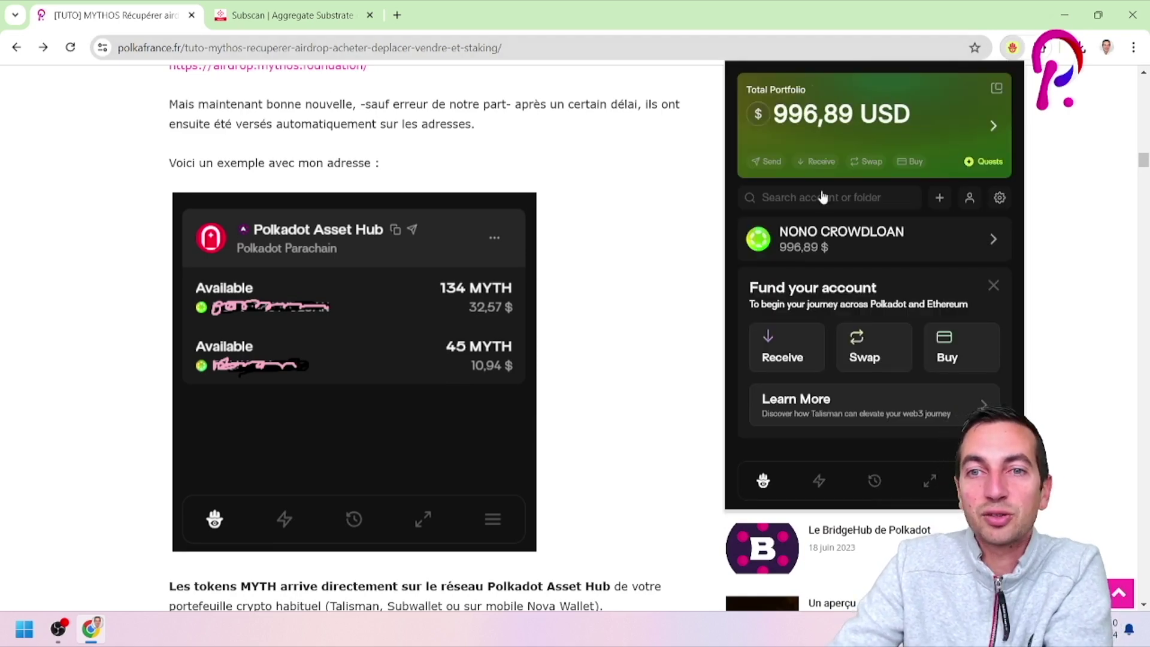
click(892, 234)
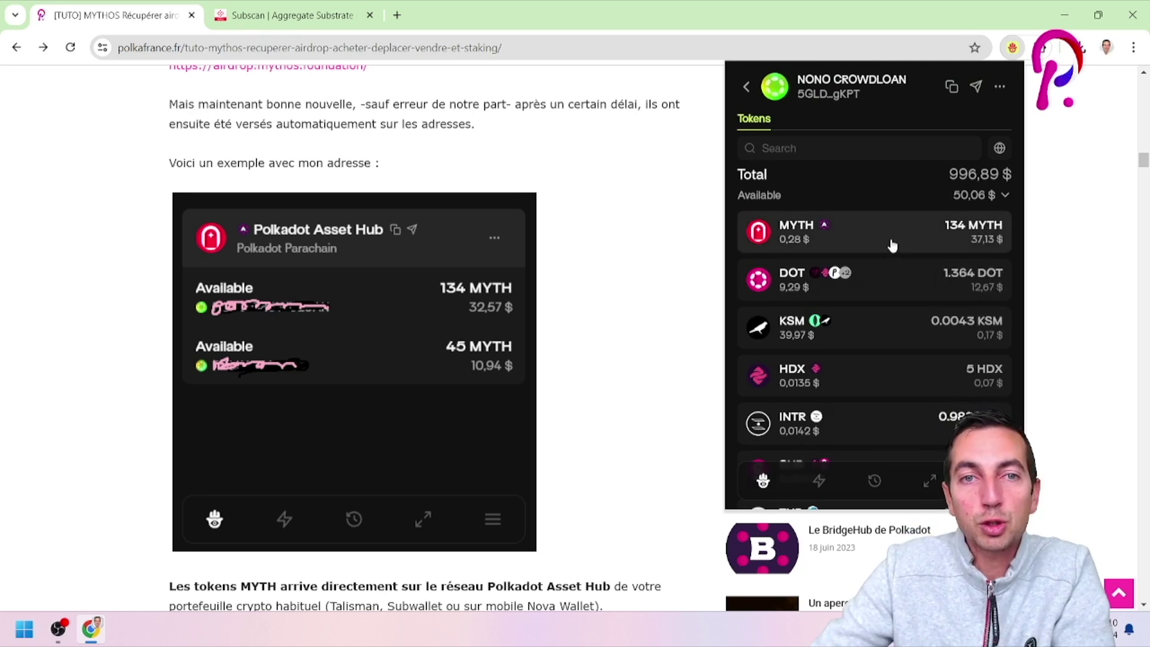
Step: Close the wallet and read how MYTH tokens arrive on Polkadot Asset Hub, continuing to the "Que faire avec les MYTHOS ?" section
click(612, 153)
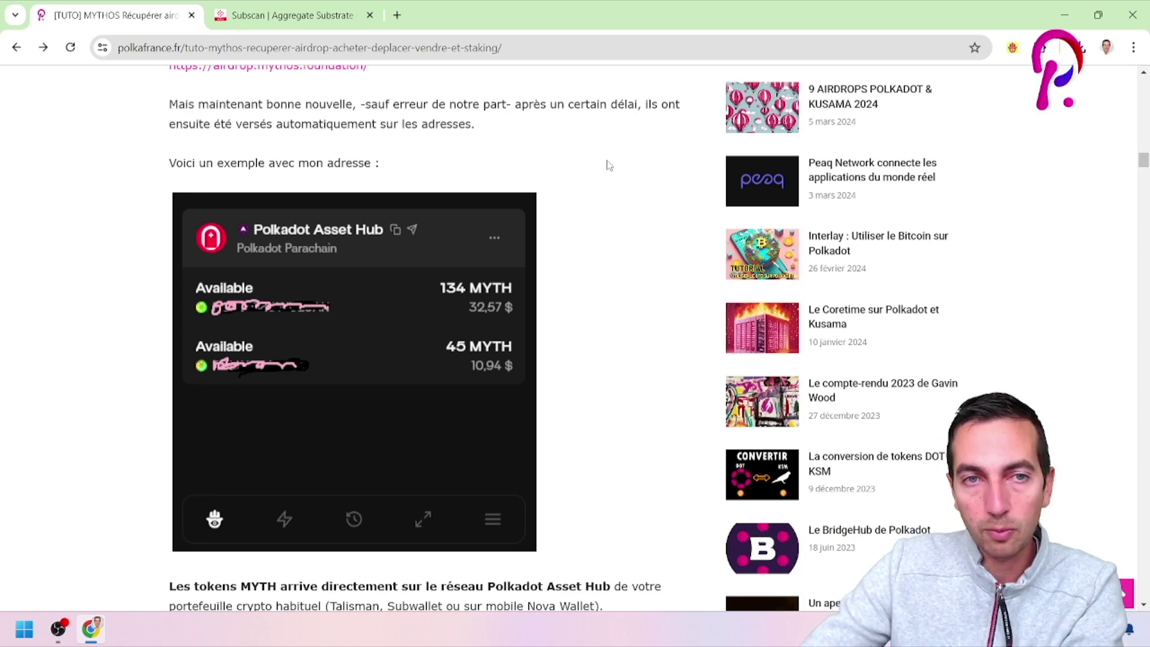
scroll(620, 230, down, 1)
scroll(623, 233, down, 4)
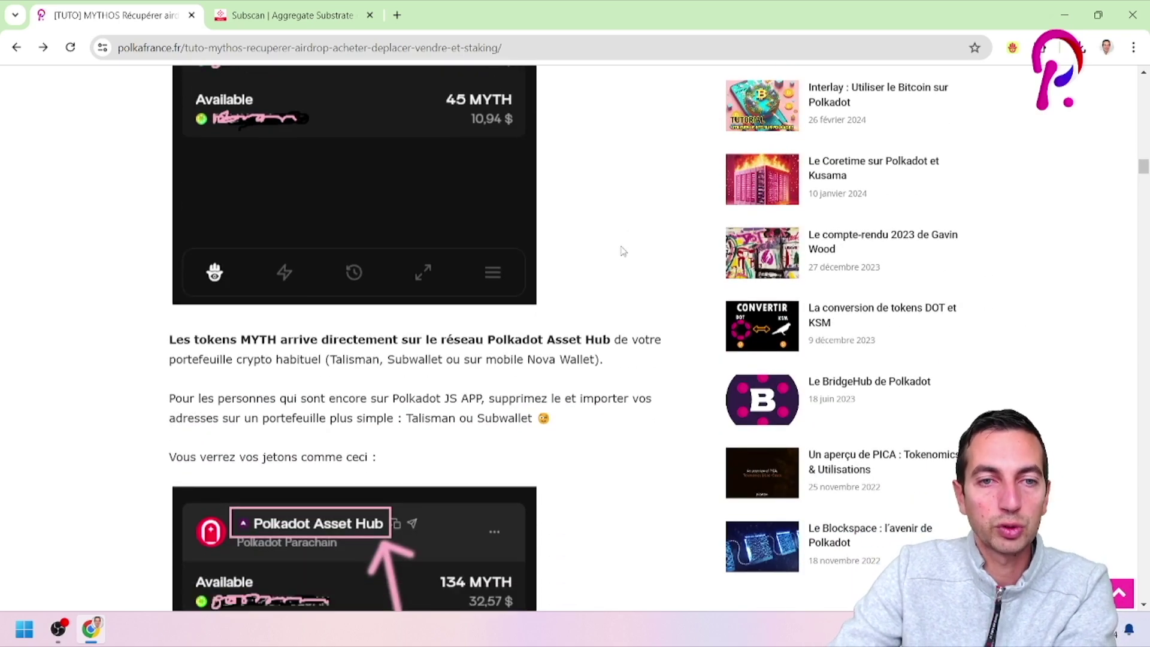
scroll(399, 298, down, 1)
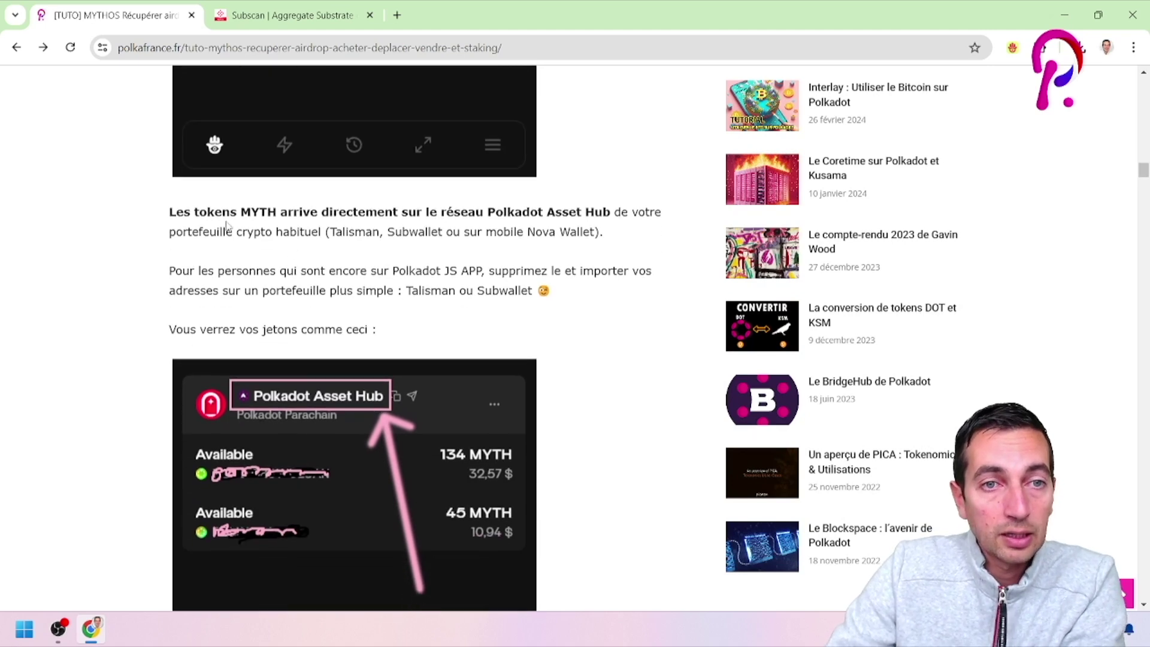
scroll(438, 306, down, 2)
scroll(438, 306, down, 6)
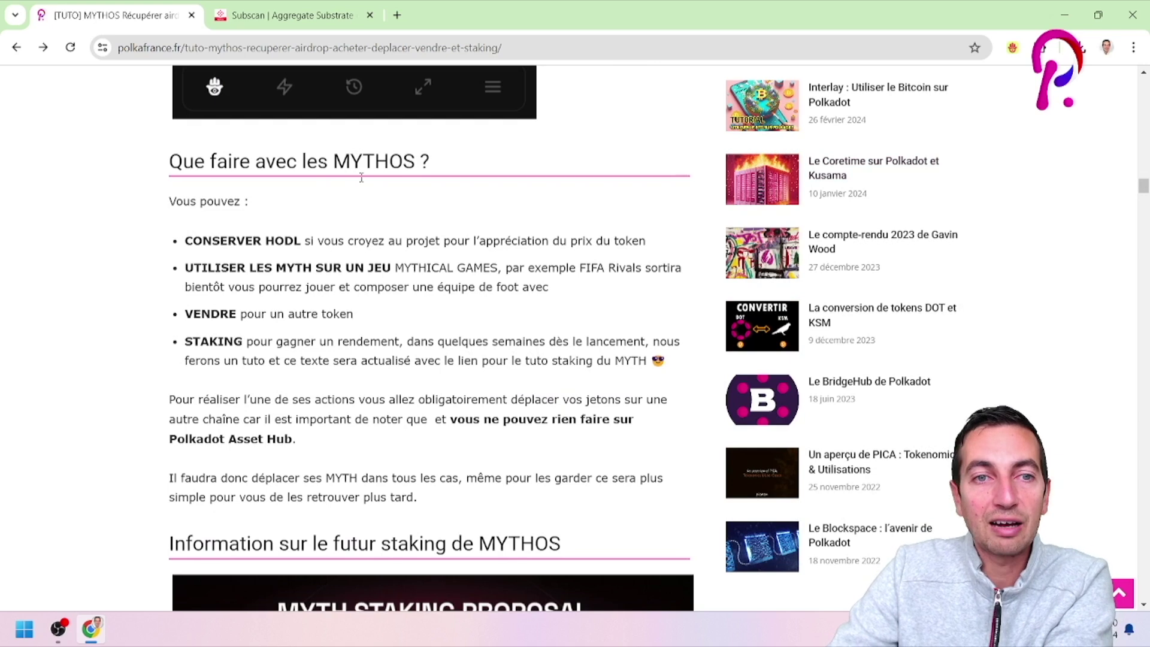
Step: Highlight the "CONSERVER HODL" option and the "UTILISER LES MYTH SUR UN JEU" option in the article's list of uses while reading them
drag(185, 241, 654, 239)
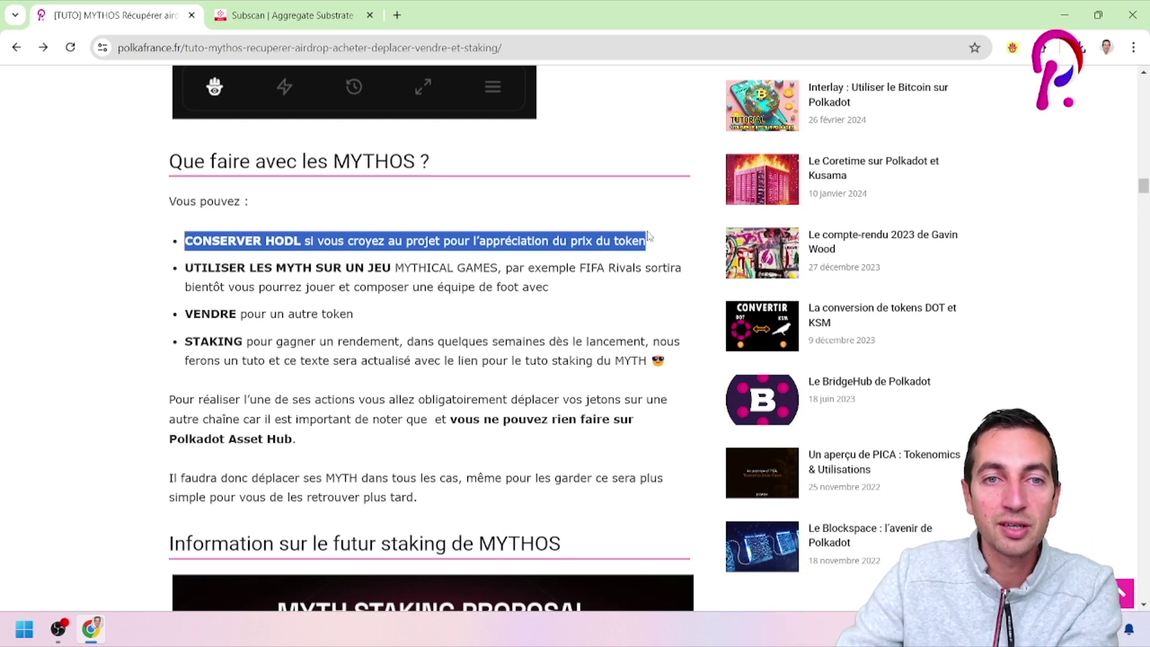
click(488, 259)
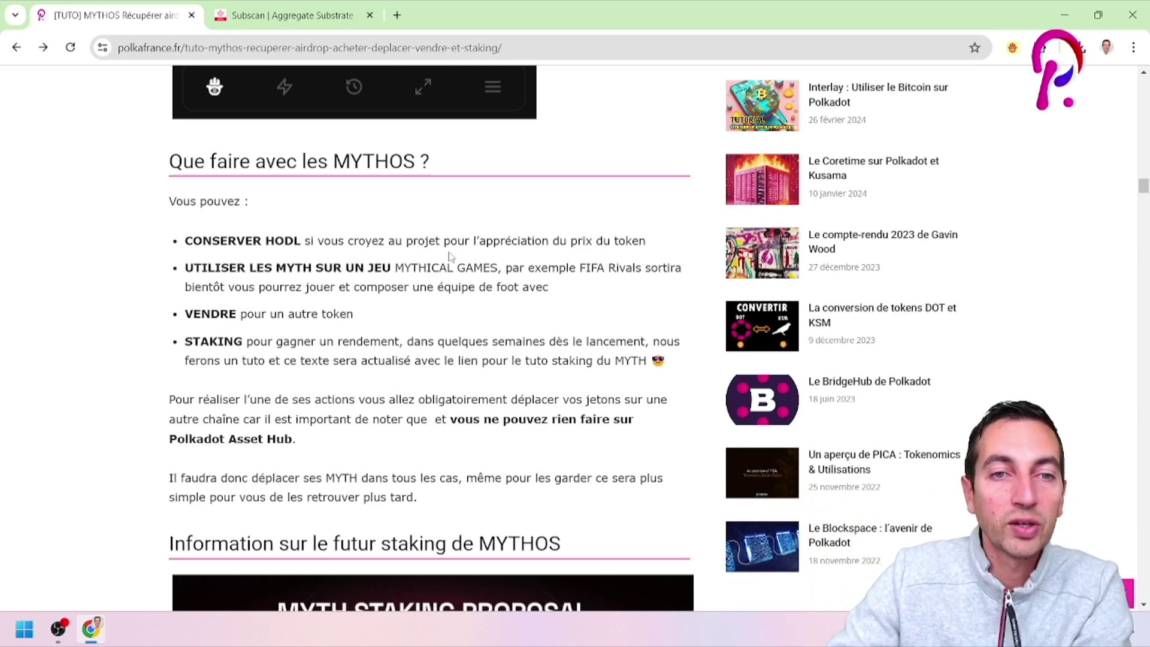
drag(189, 263, 470, 271)
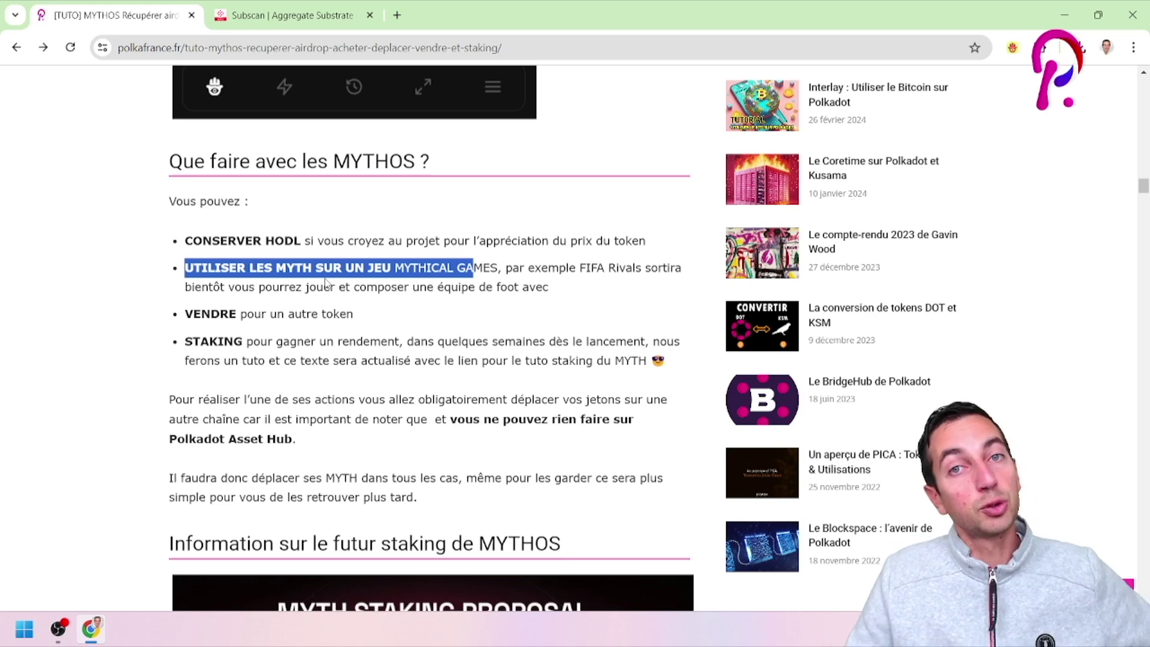
drag(303, 269, 493, 282)
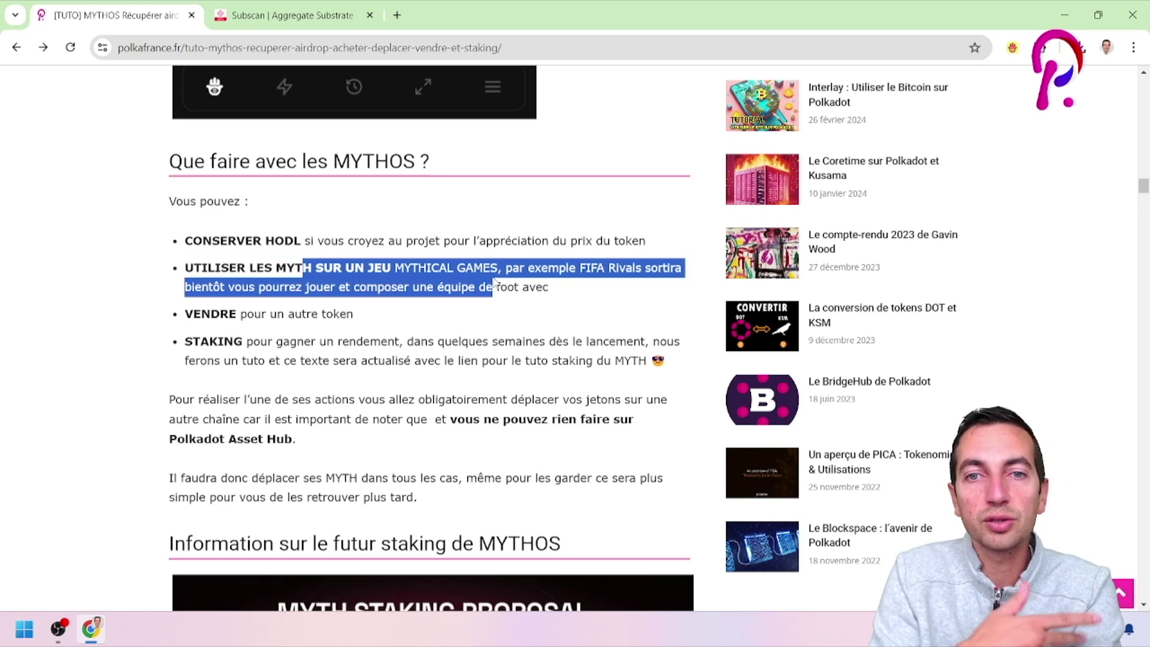
click(431, 268)
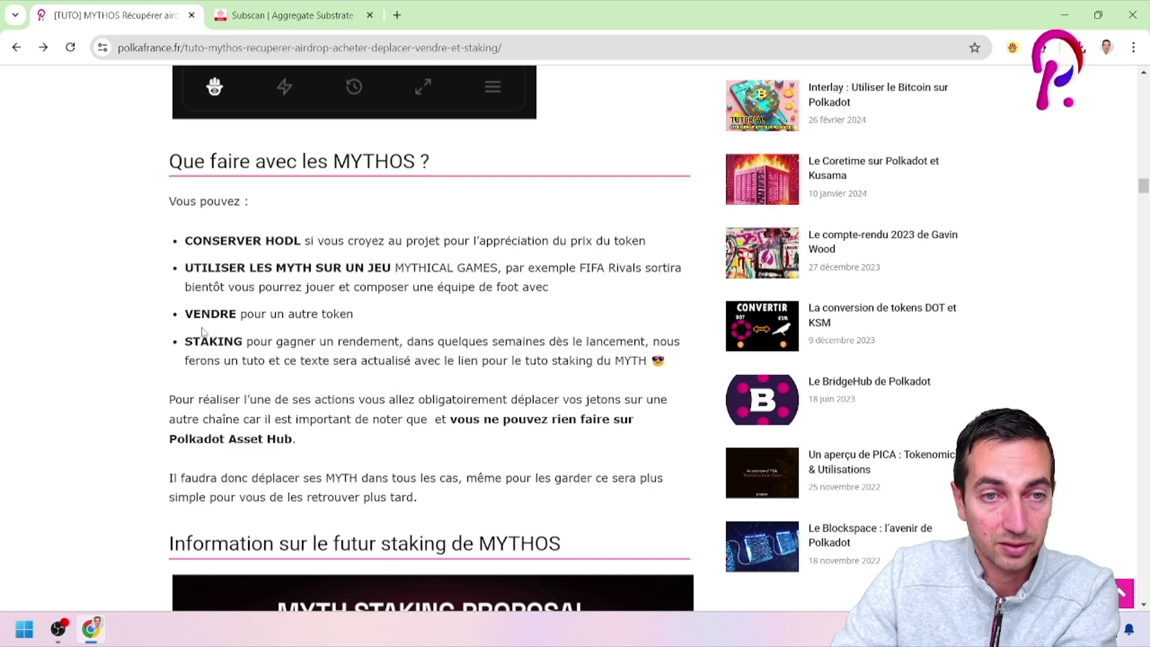
Step: Highlight the "VENDRE pour un autre token" option and check the account's MYTH network details in the Talisman wallet, closing it when done
drag(184, 313, 361, 316)
scroll(413, 314, down, 1)
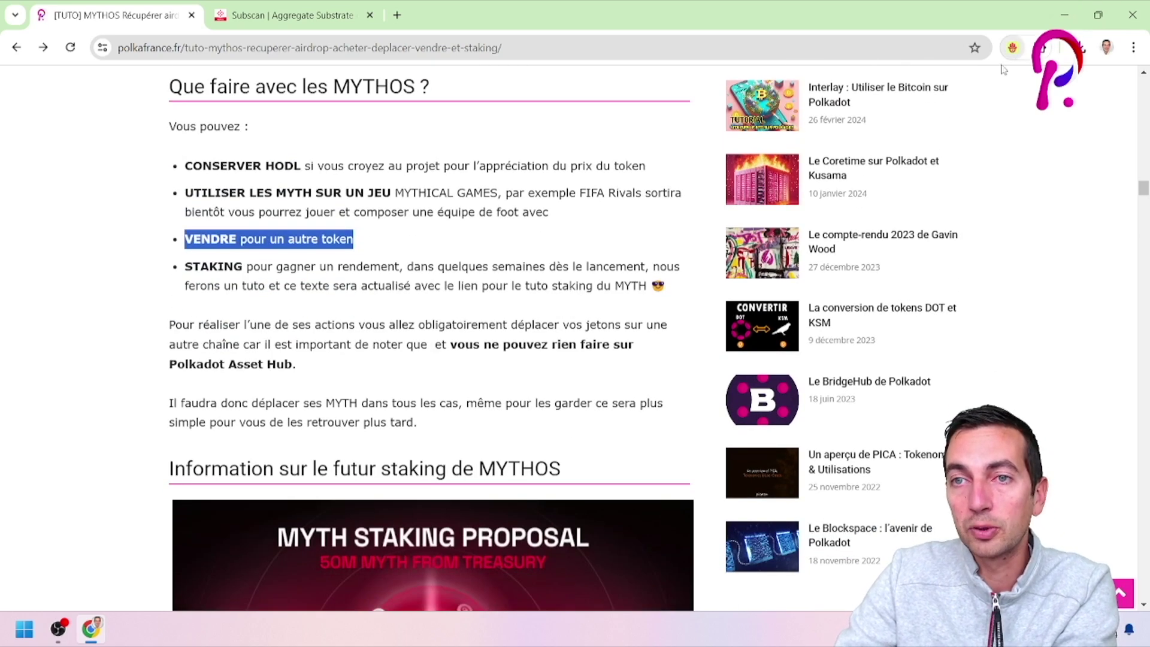
click(1013, 49)
click(884, 225)
click(878, 248)
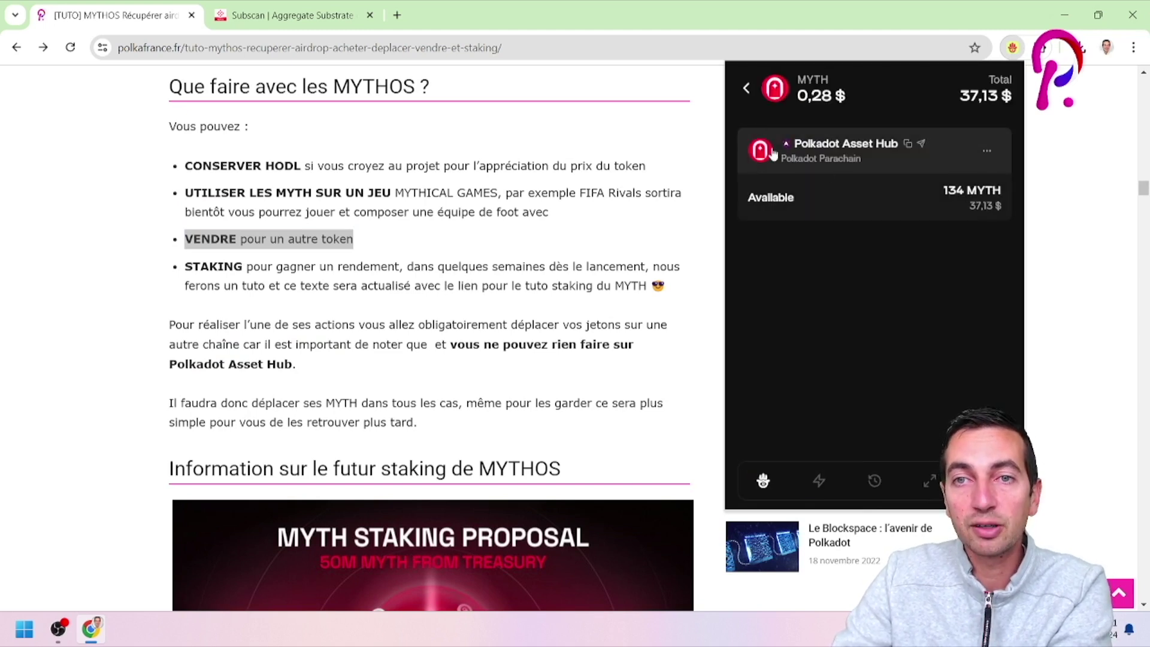
click(746, 88)
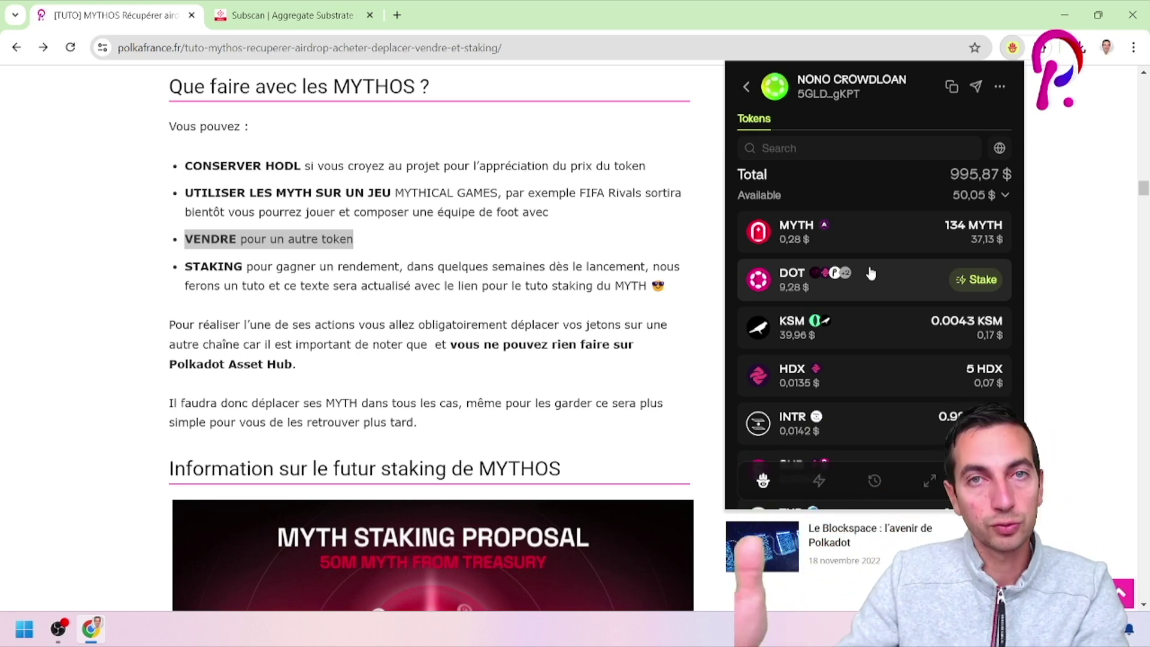
click(370, 270)
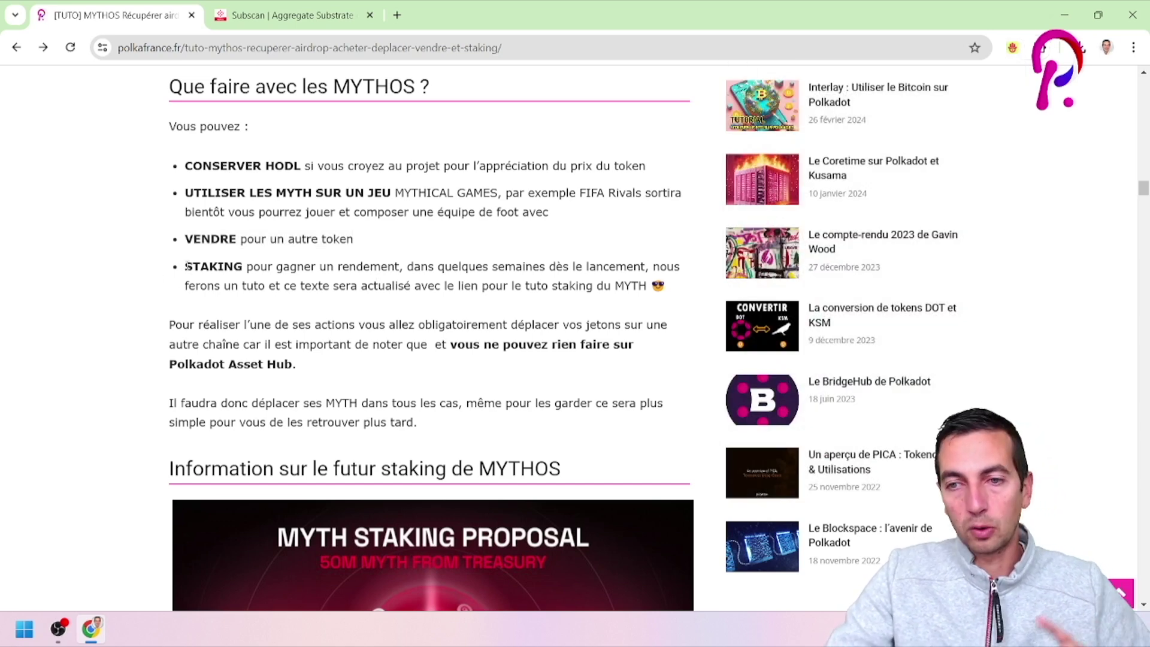
Step: Highlight the "STAKING pour gagner un rendement" option in the list of uses while reading it
drag(186, 265, 686, 286)
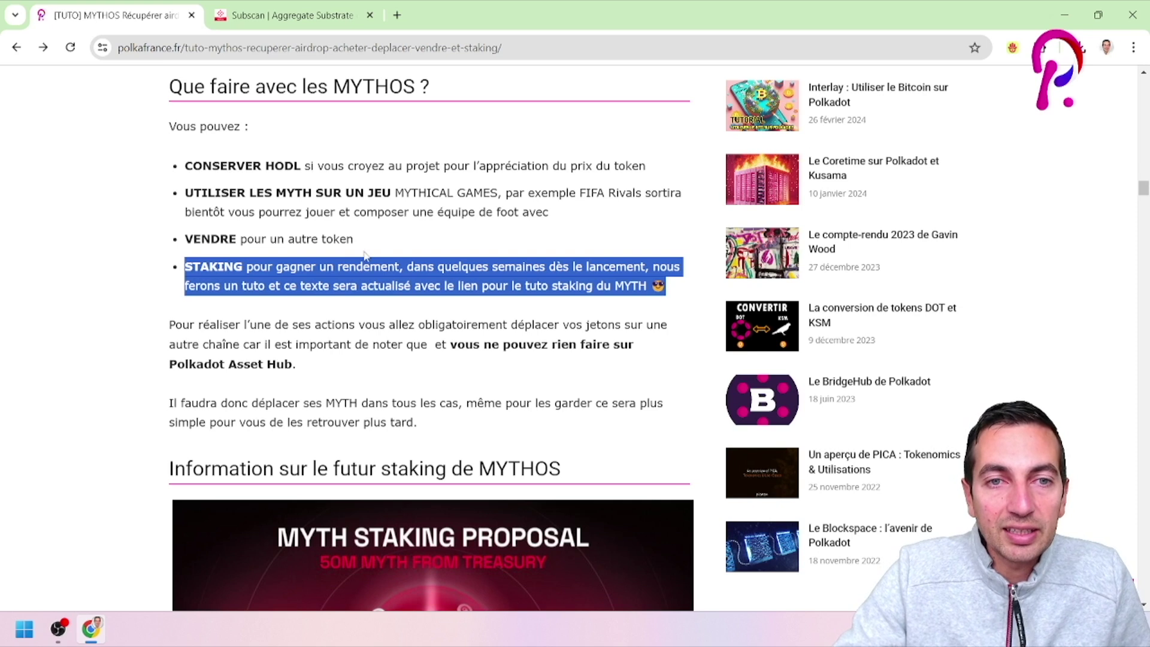
click(222, 267)
drag(223, 268, 210, 267)
click(219, 267)
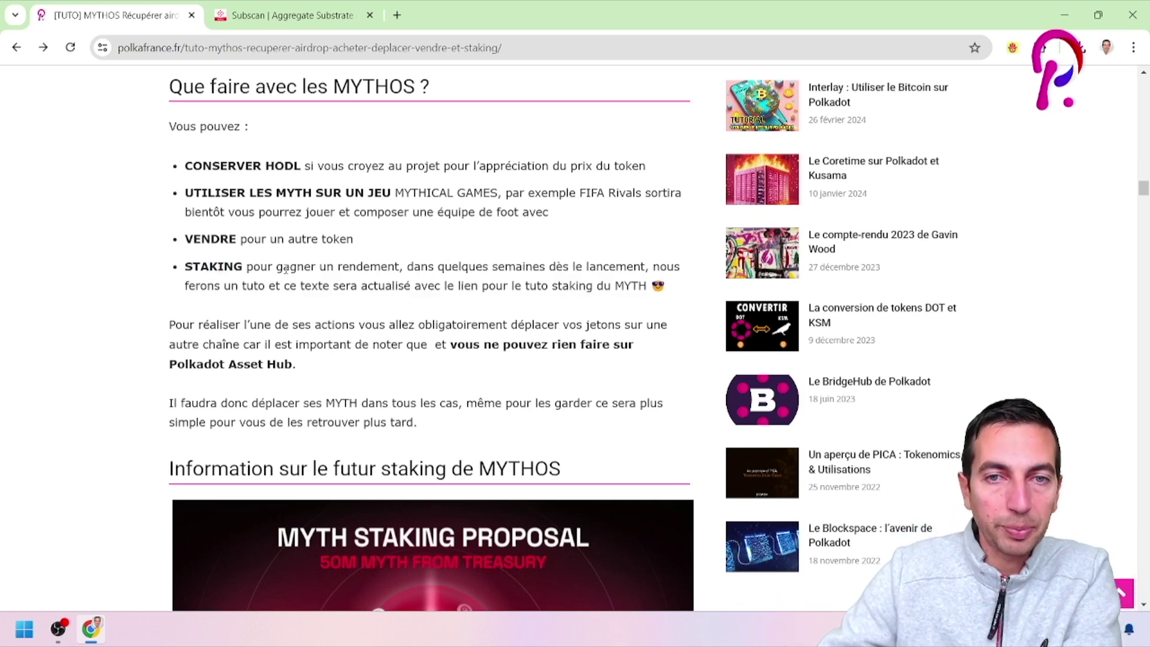
drag(192, 267, 458, 267)
Step: View the MYTH staking proposal image and compare it with the Token Distribution chart earlier in the article
scroll(436, 285, down, 3)
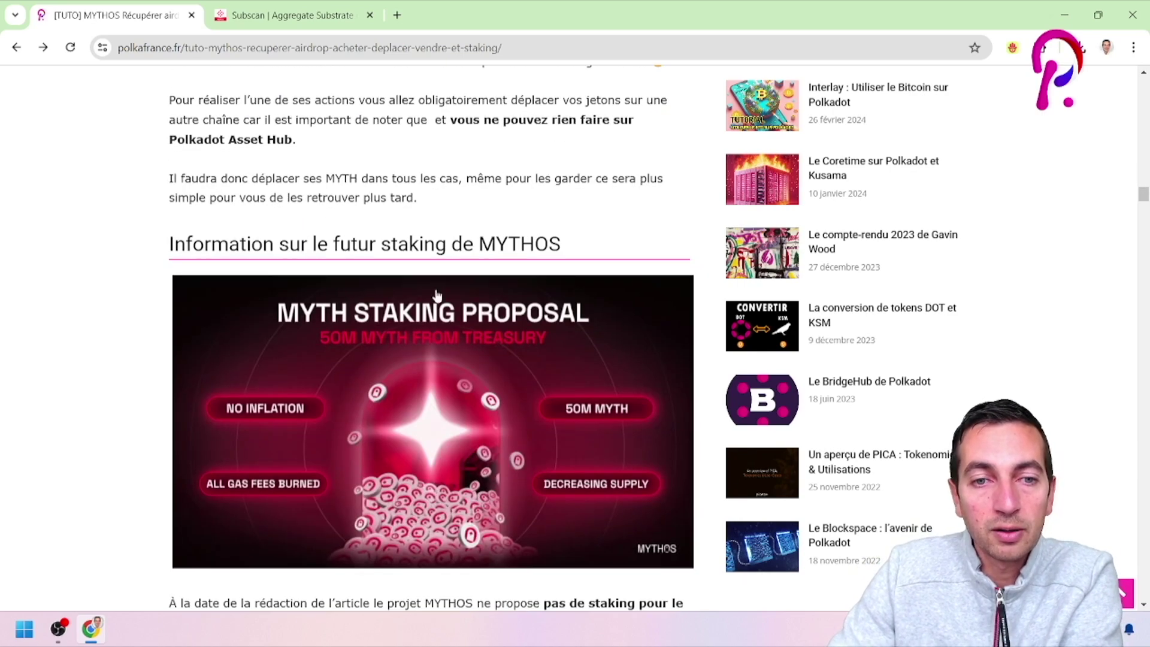
scroll(436, 285, up, 10)
drag(1143, 176, 1142, 101)
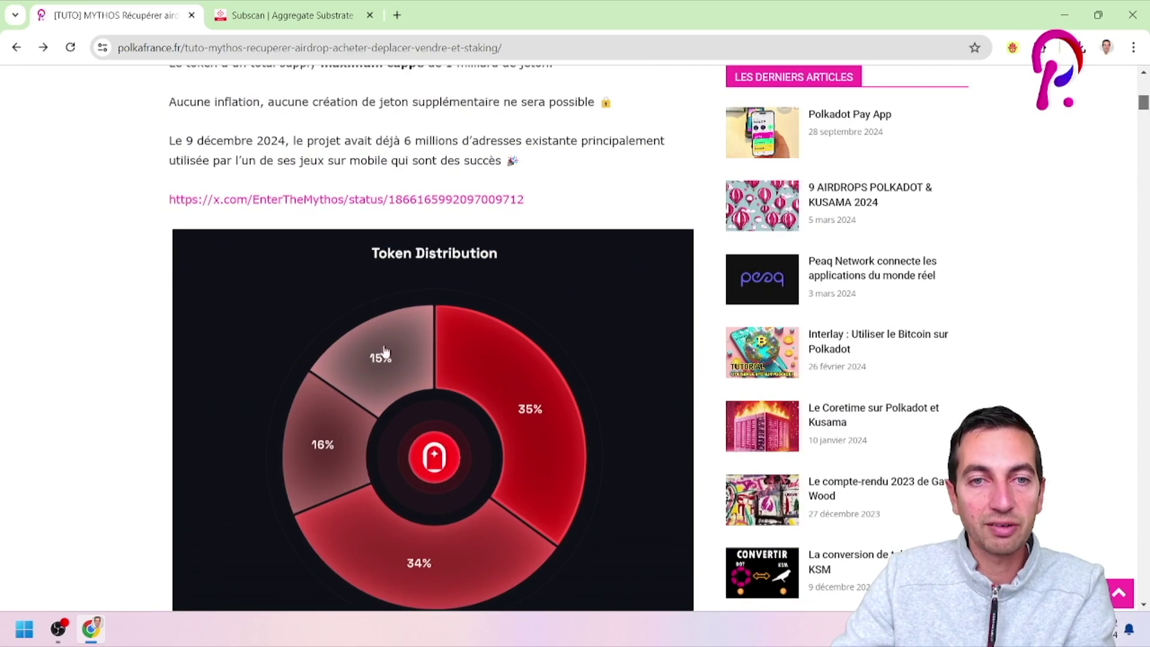
drag(1144, 106, 1144, 191)
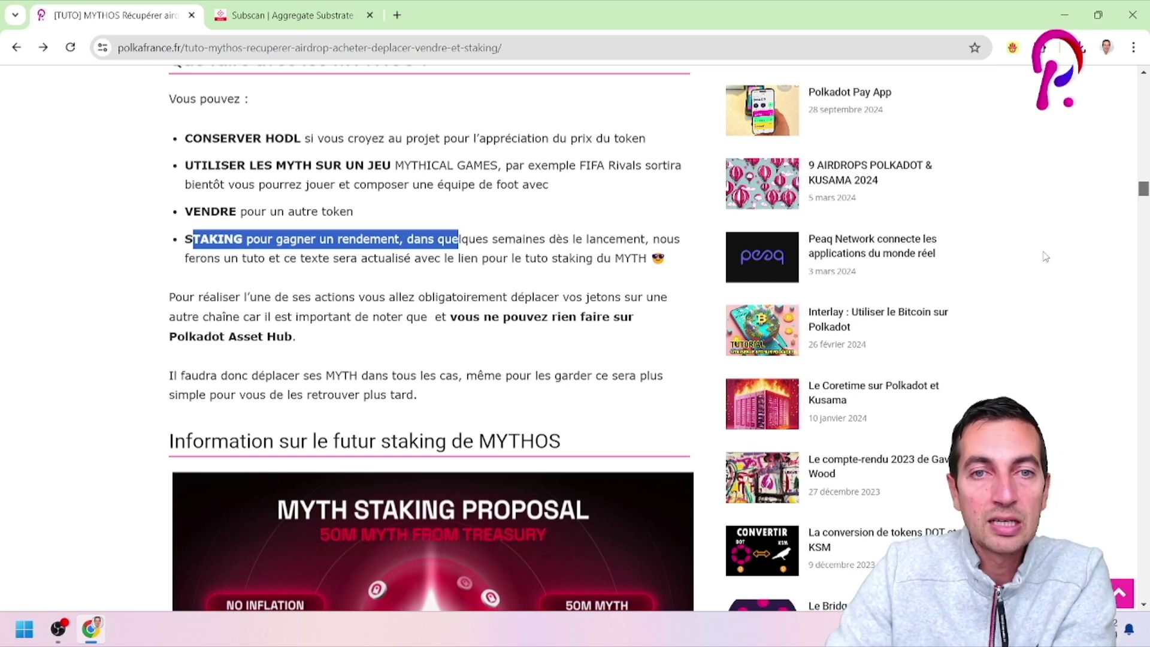
Step: Read the future MYTHOS staking section, highlighting the treasury reward sentence and the burned gas fees sentence
scroll(470, 460, down, 9)
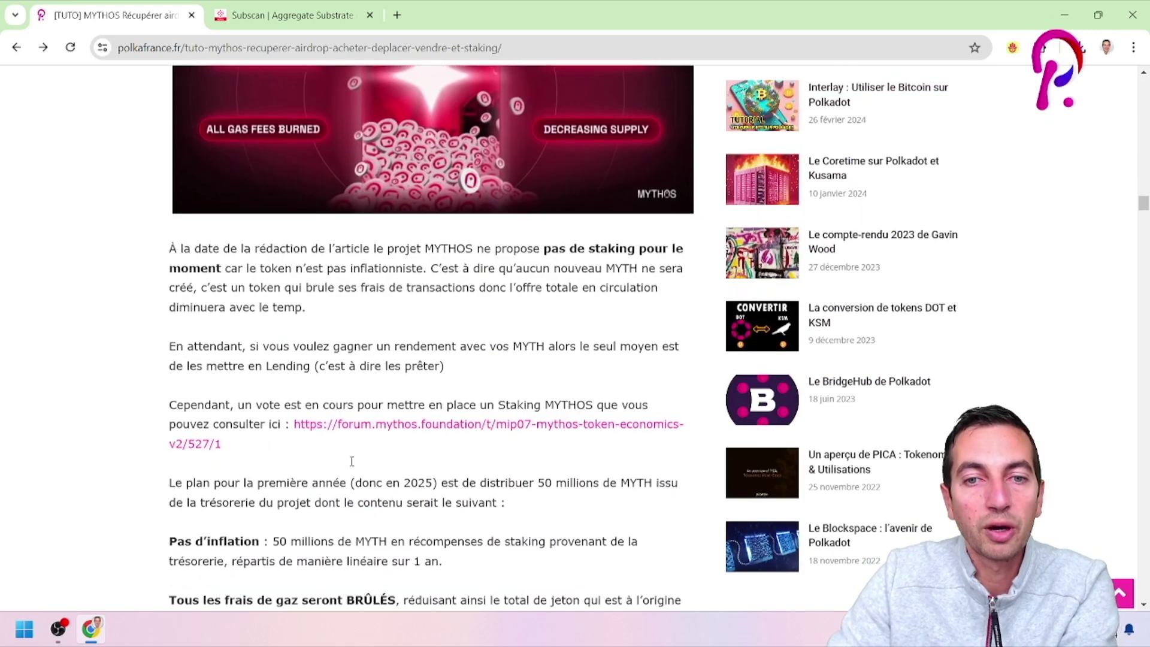
scroll(352, 460, down, 2)
drag(282, 420, 436, 441)
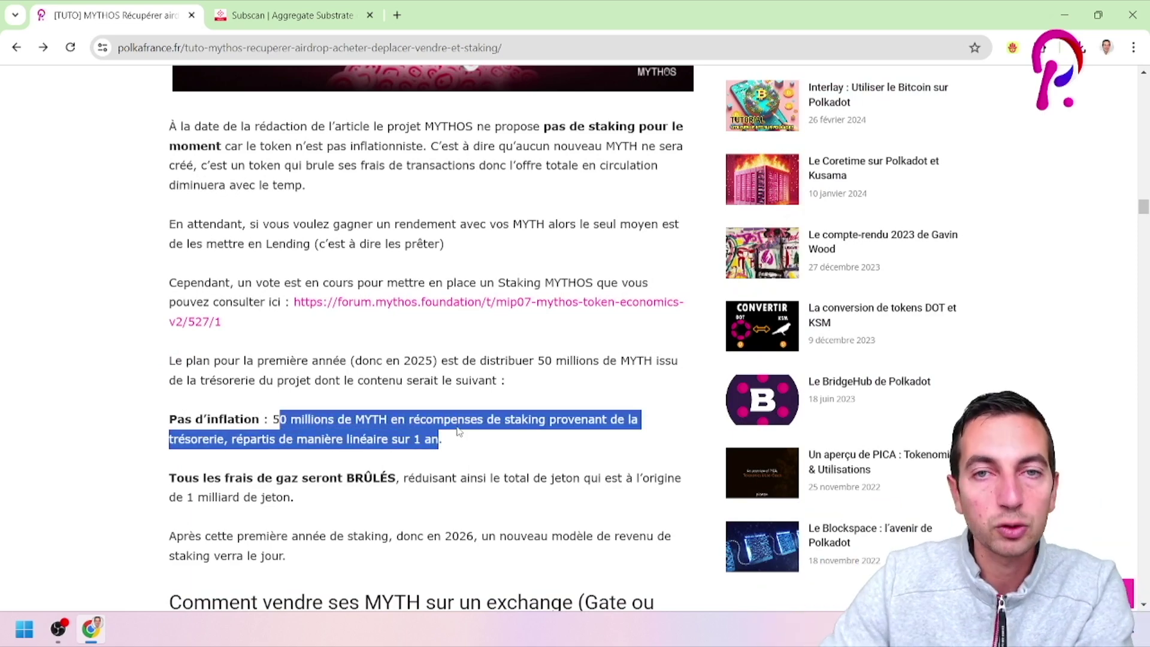
scroll(459, 431, down, 4)
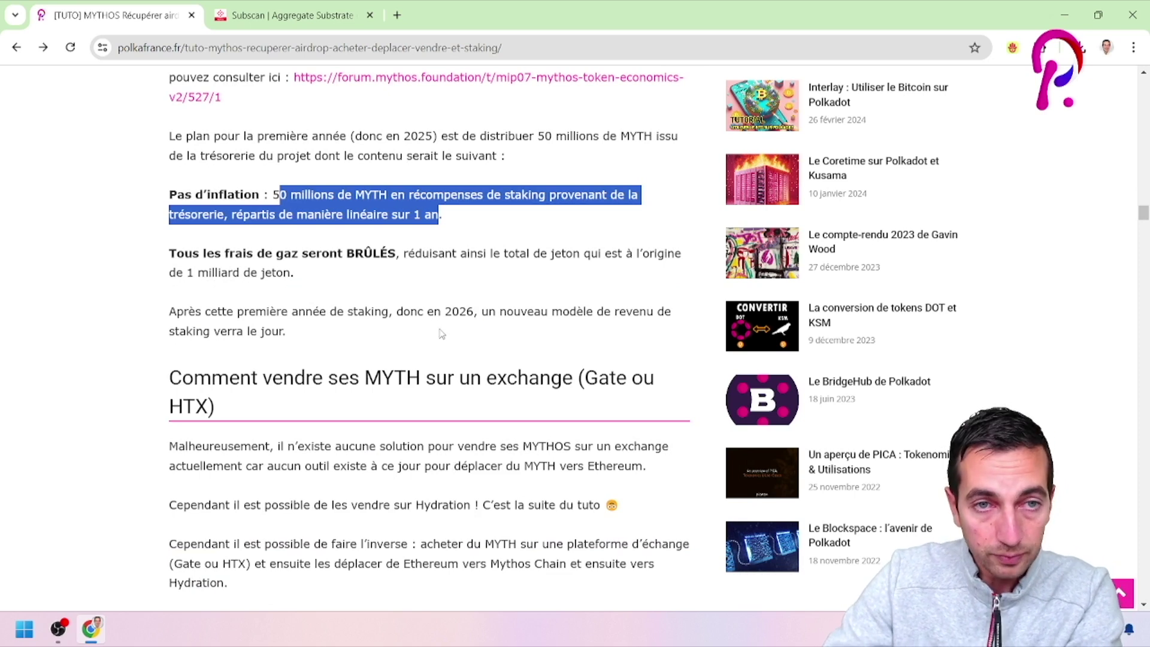
drag(179, 247, 509, 280)
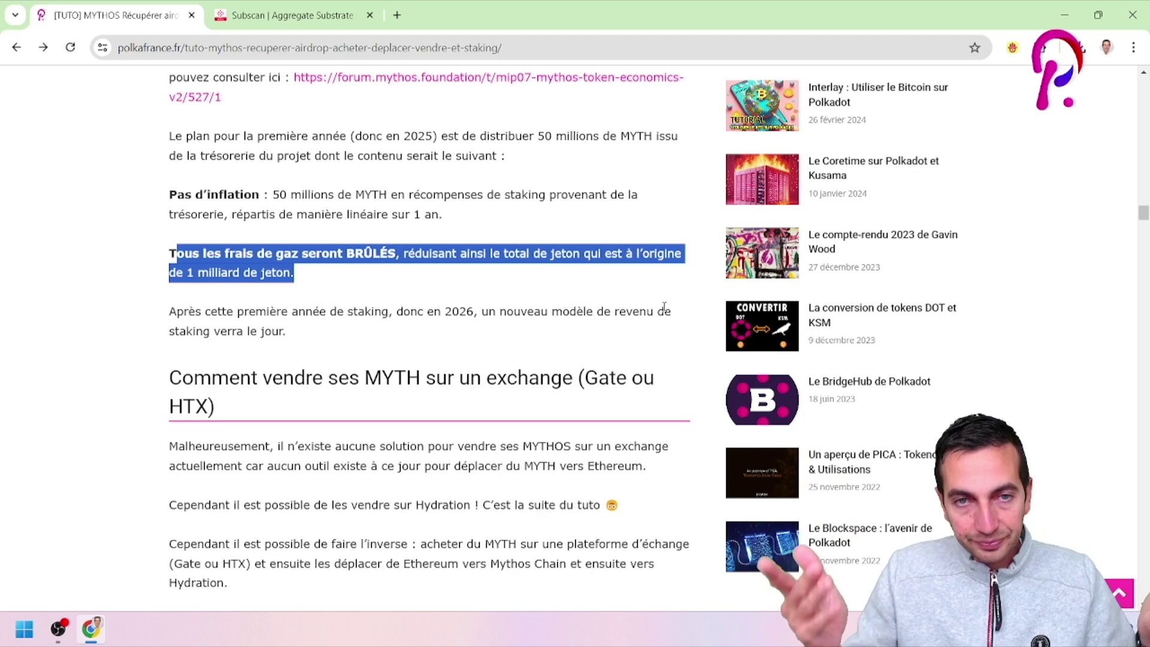
Step: Revisit the MYTH Circulating Supply chart and return to the article's staking plan
scroll(1122, 211, up, 10)
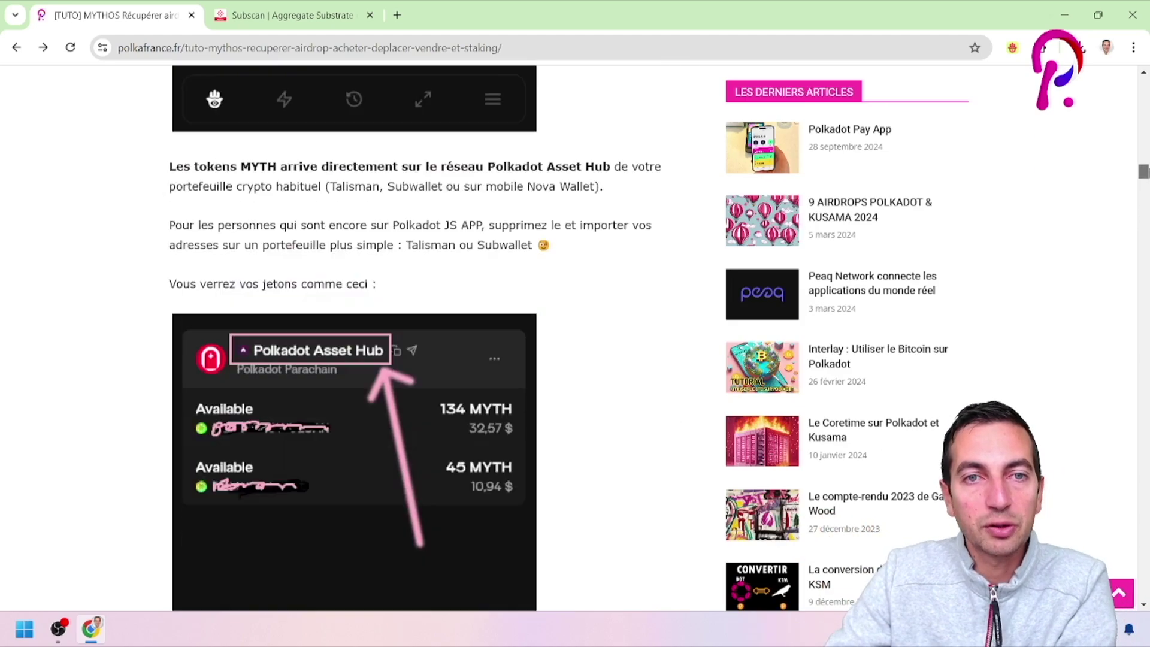
scroll(994, 204, up, 15)
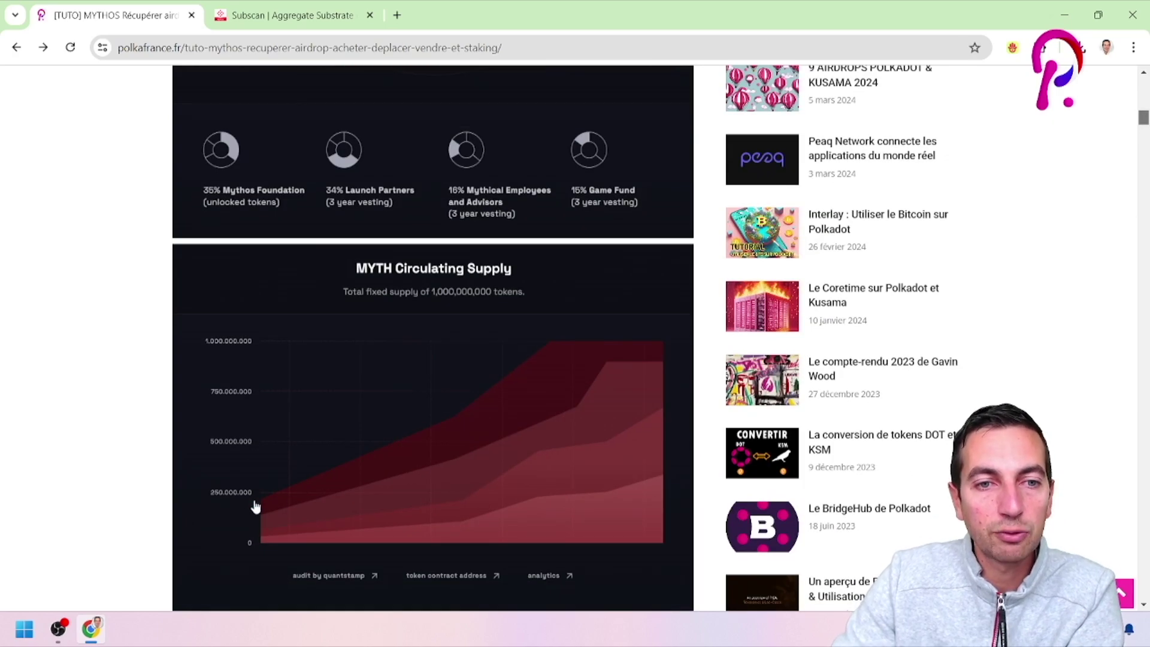
scroll(1142, 177, down, 5)
drag(1142, 177, 1136, 250)
scroll(429, 336, up, 9)
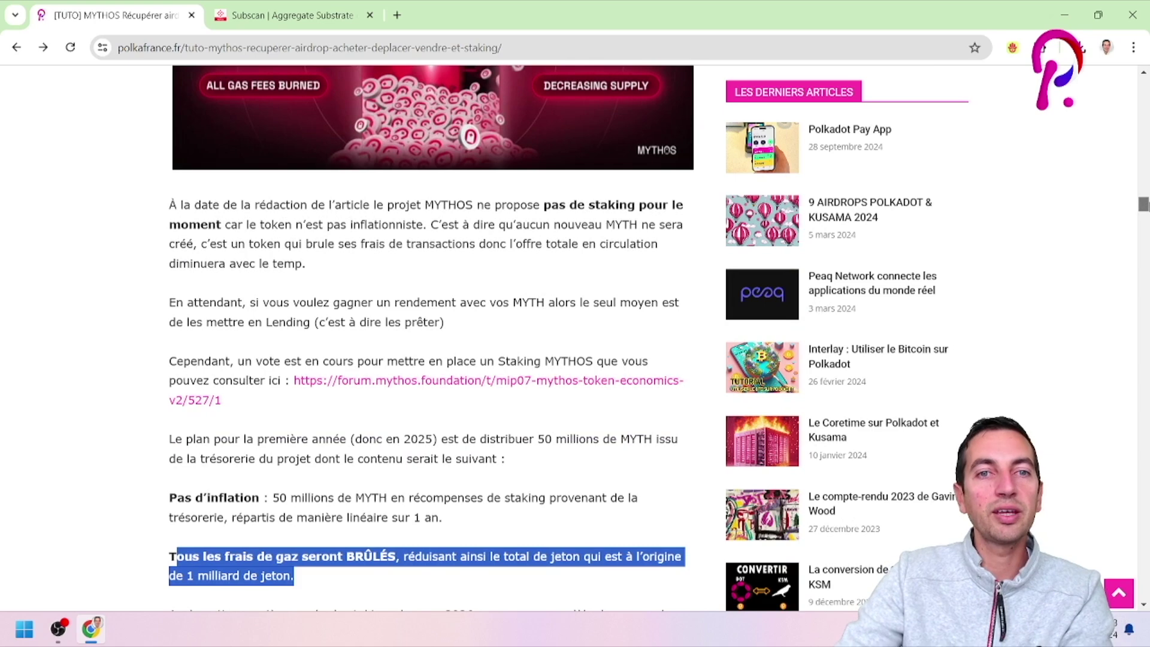
Step: Read the "Comment vendre ses MYTH sur un exchange (Gate ou HTX)" section
scroll(428, 335, down, 3)
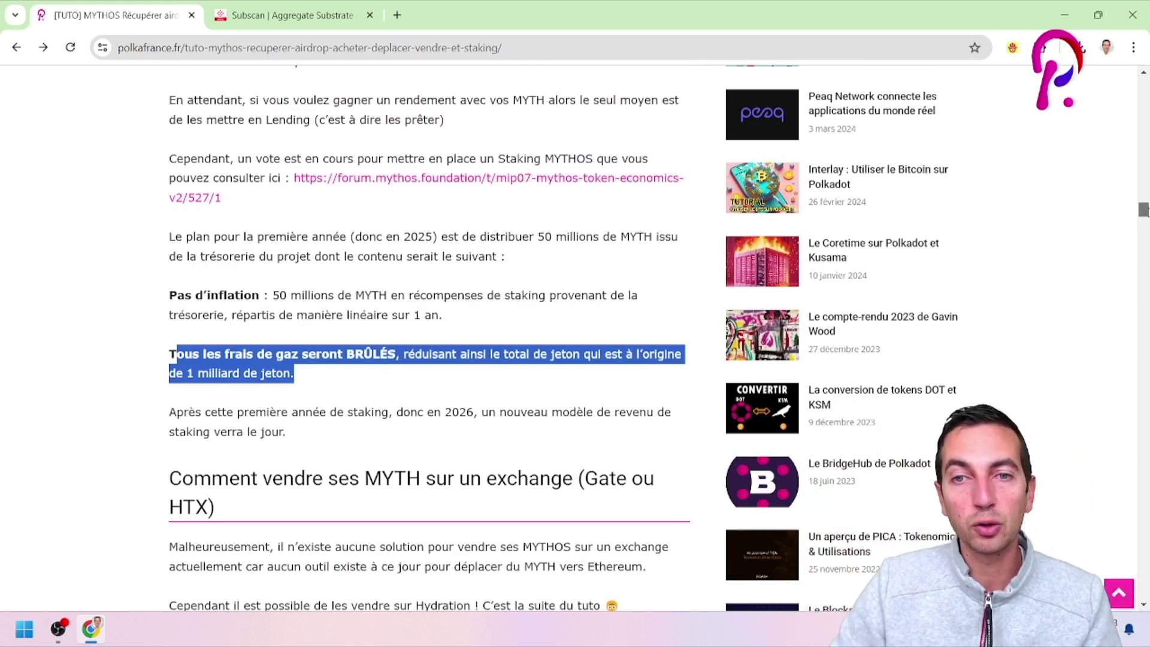
scroll(519, 274, down, 2)
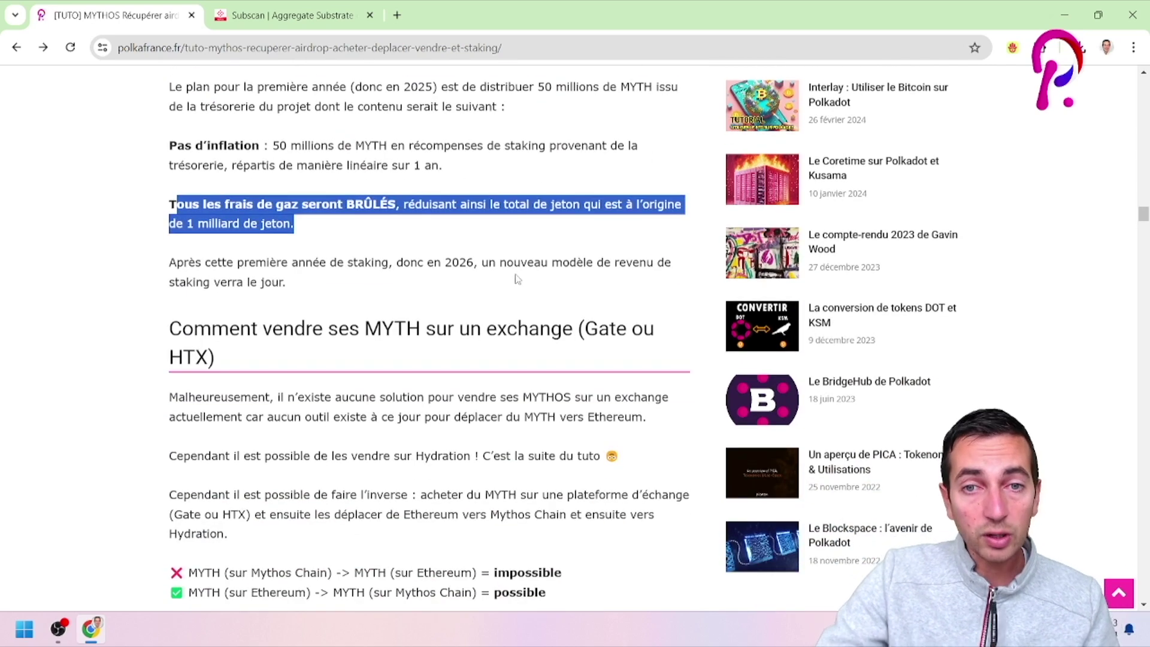
scroll(519, 279, down, 3)
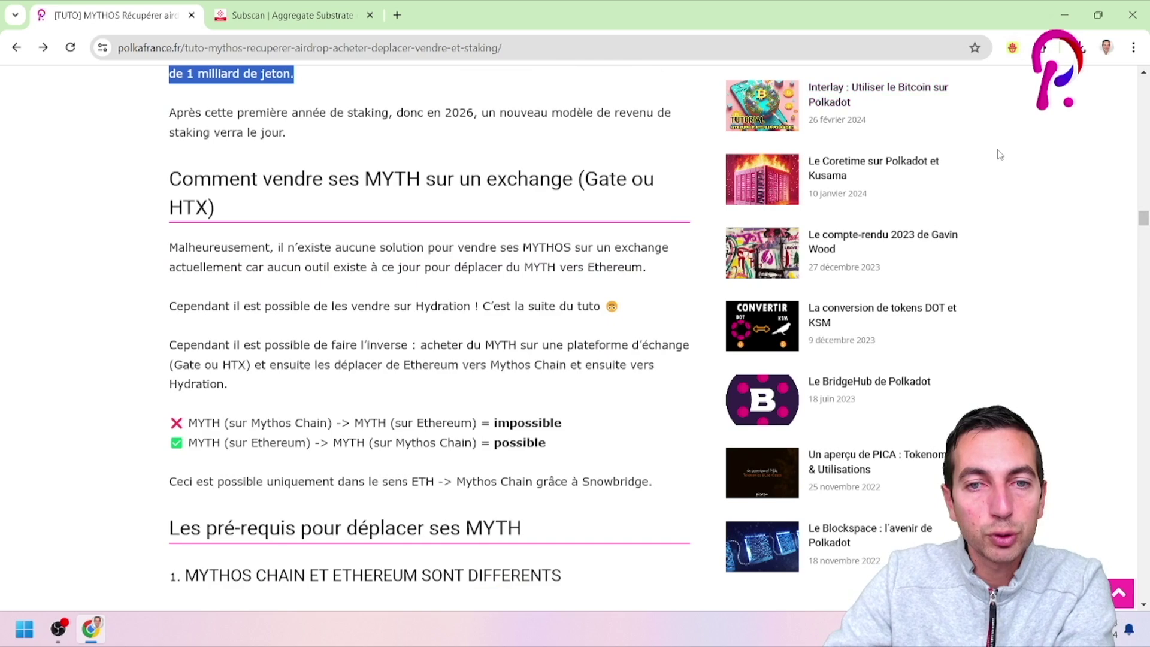
scroll(569, 169, down, 1)
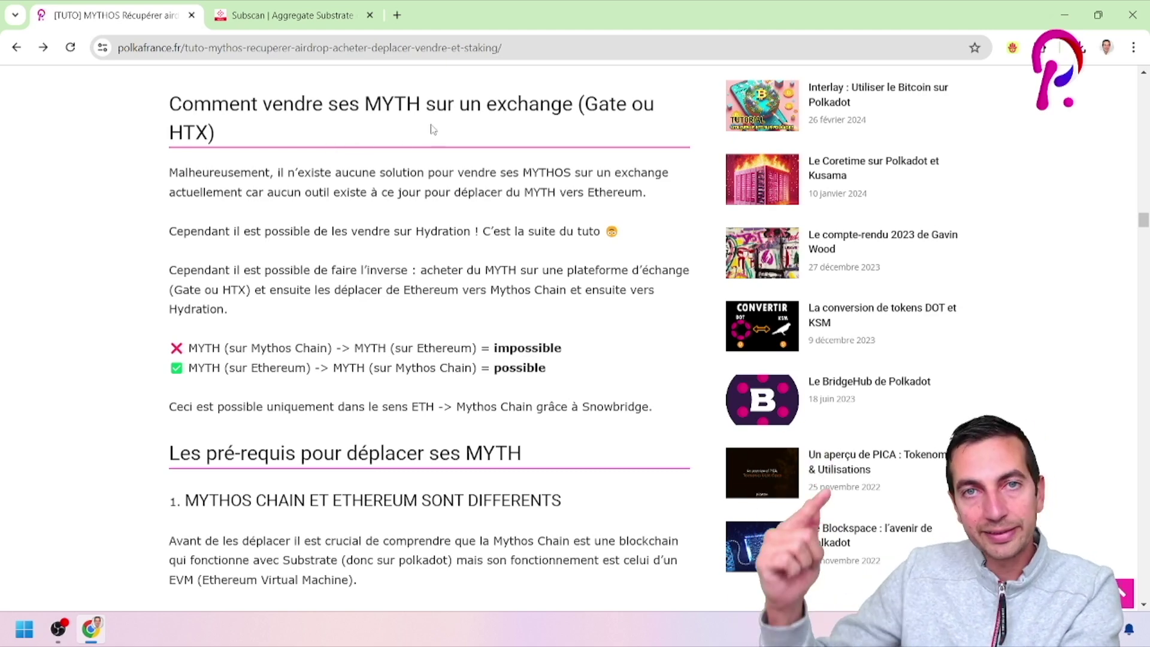
Step: Find CoinGecko through a web search for "coingecko" in a new tab and open its Mythos coin page
click(397, 15)
text(coingecko)
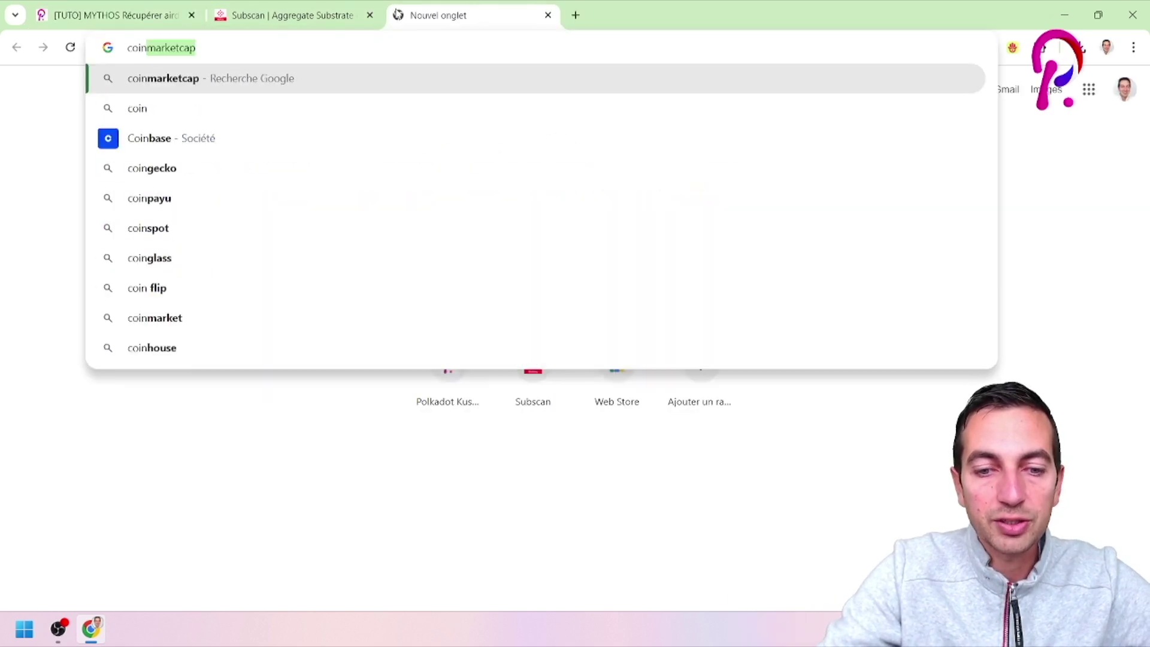
key(Return)
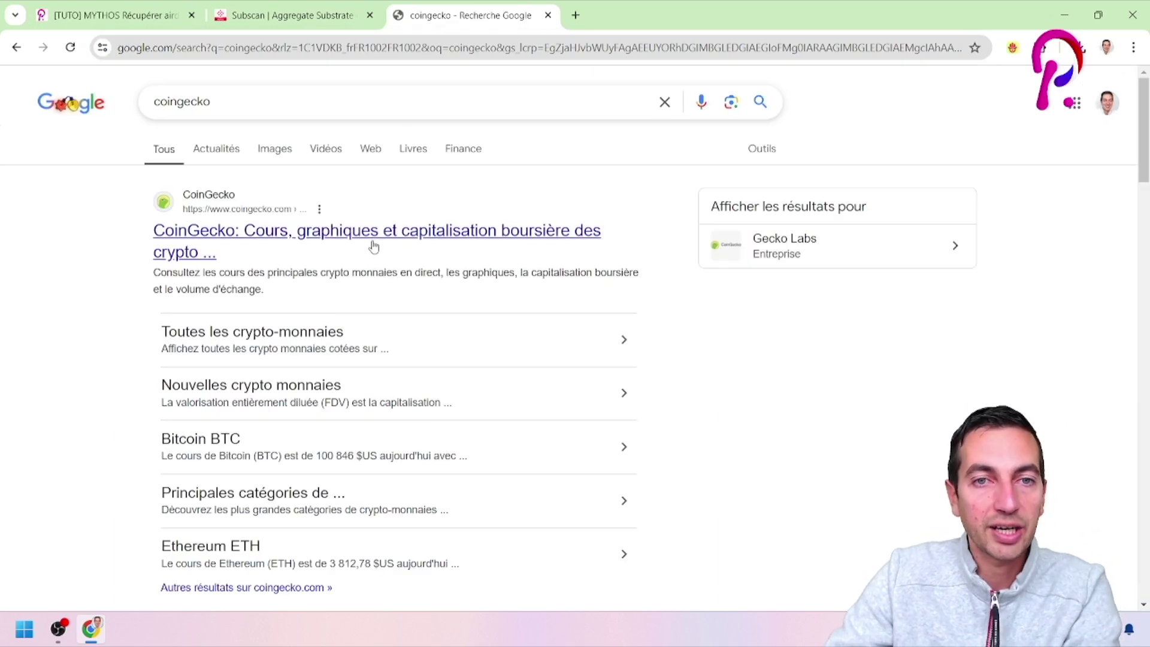
click(371, 240)
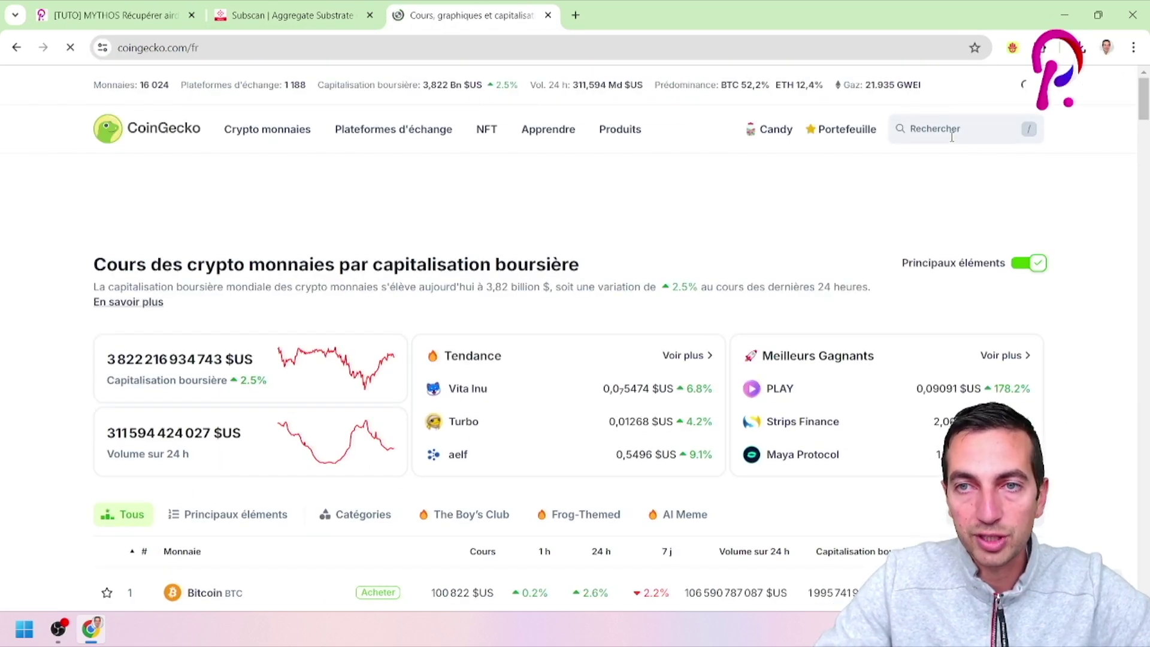
click(951, 129)
text(mythos)
key(Return)
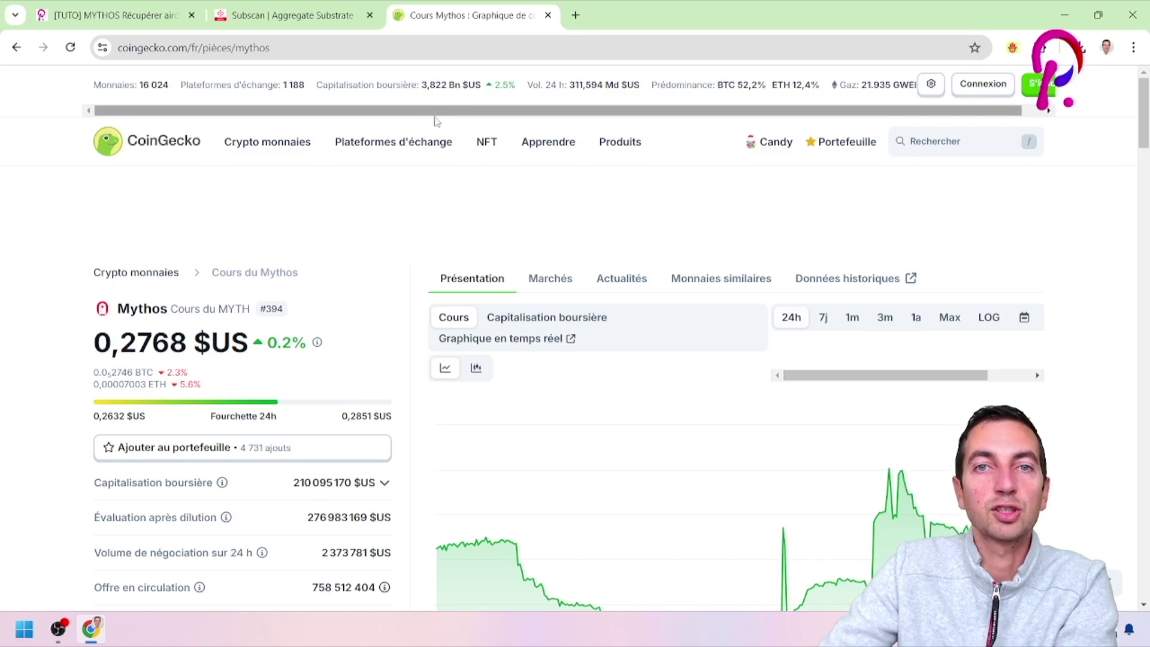
Step: Examine the exchanges and trading pairs listed for MYTH on CoinGecko, then go back up the page
drag(1144, 133, 1146, 369)
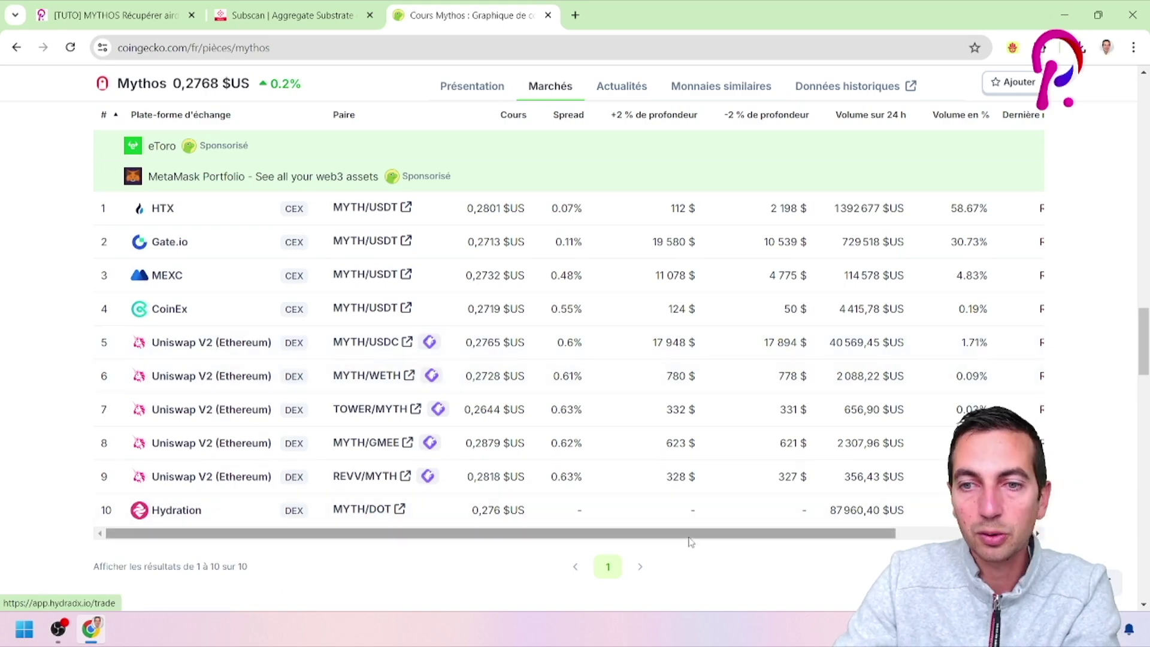
scroll(908, 258, up, 4)
scroll(908, 259, up, 10)
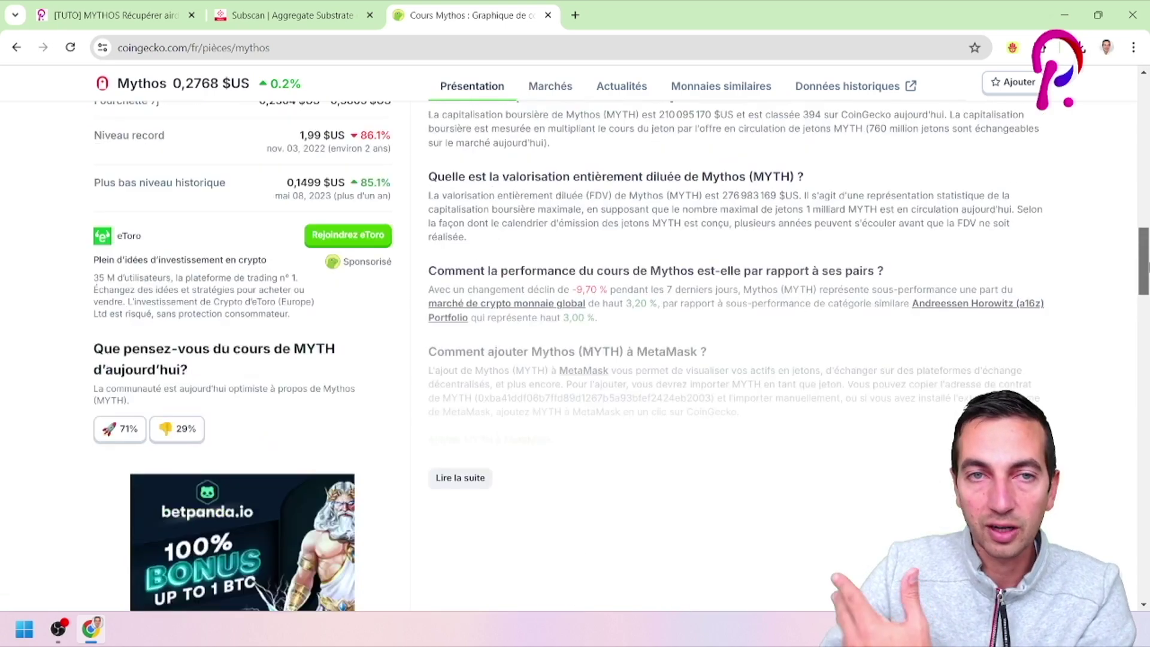
Step: Return to the article, highlight the Mythos Chain and Ethereum transfer directions, and continue to the "MYTHOS CHAIN N'EST PAS SUR ETHEREUM" diagram
key(ctrl+Tab)
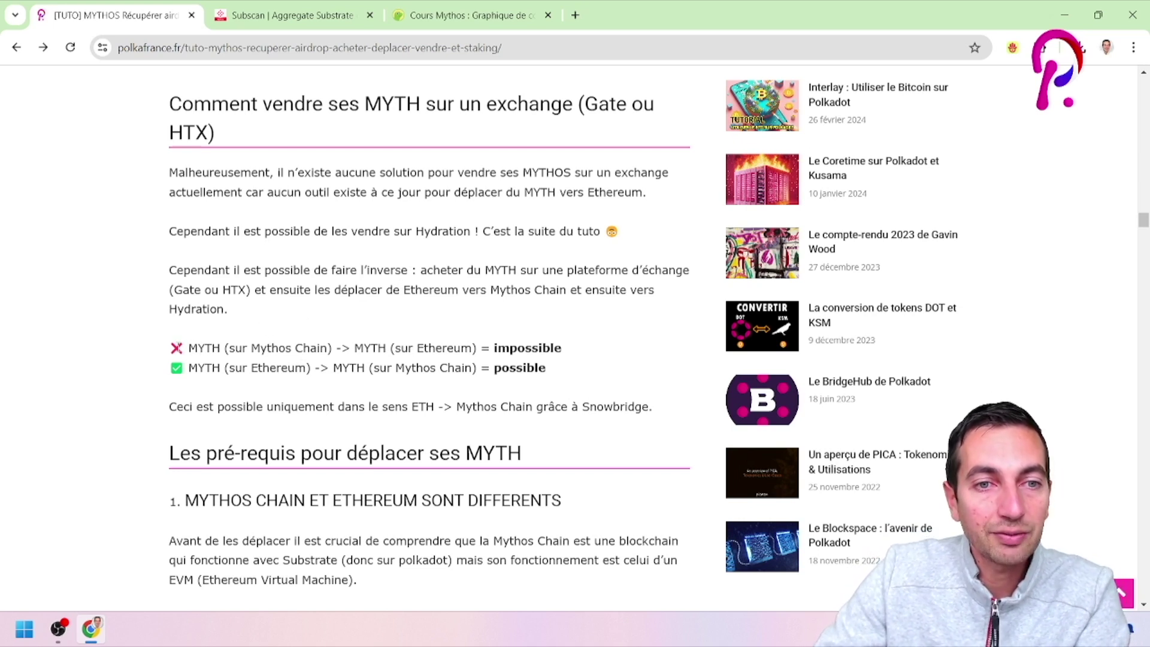
drag(170, 347, 334, 347)
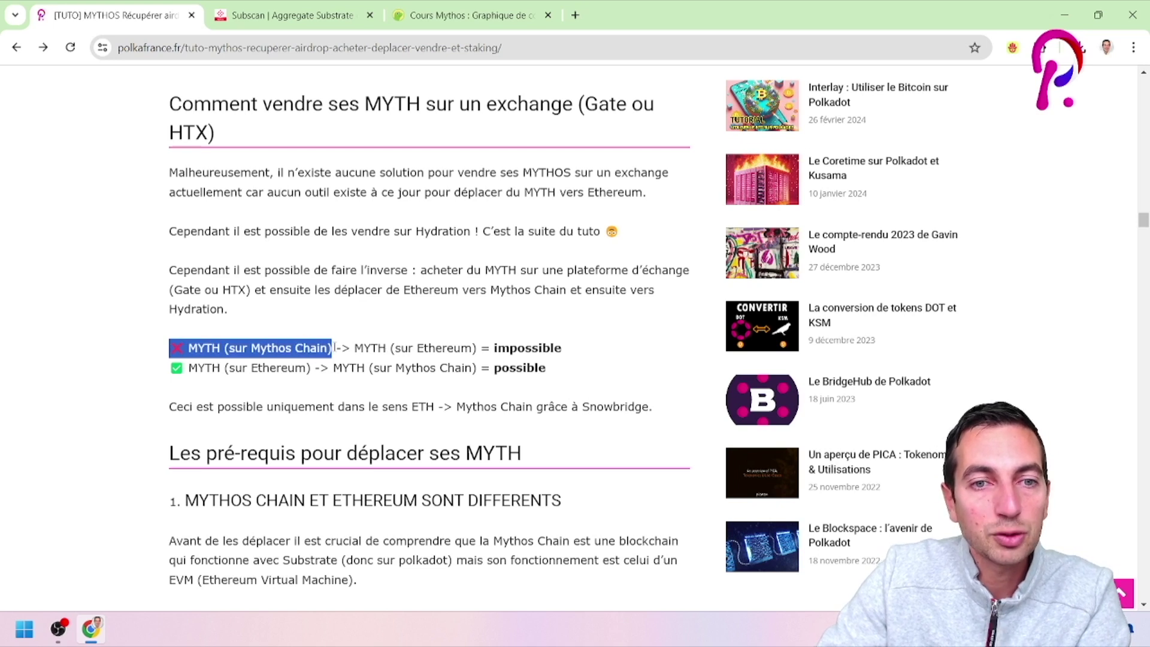
click(405, 335)
drag(355, 350, 509, 348)
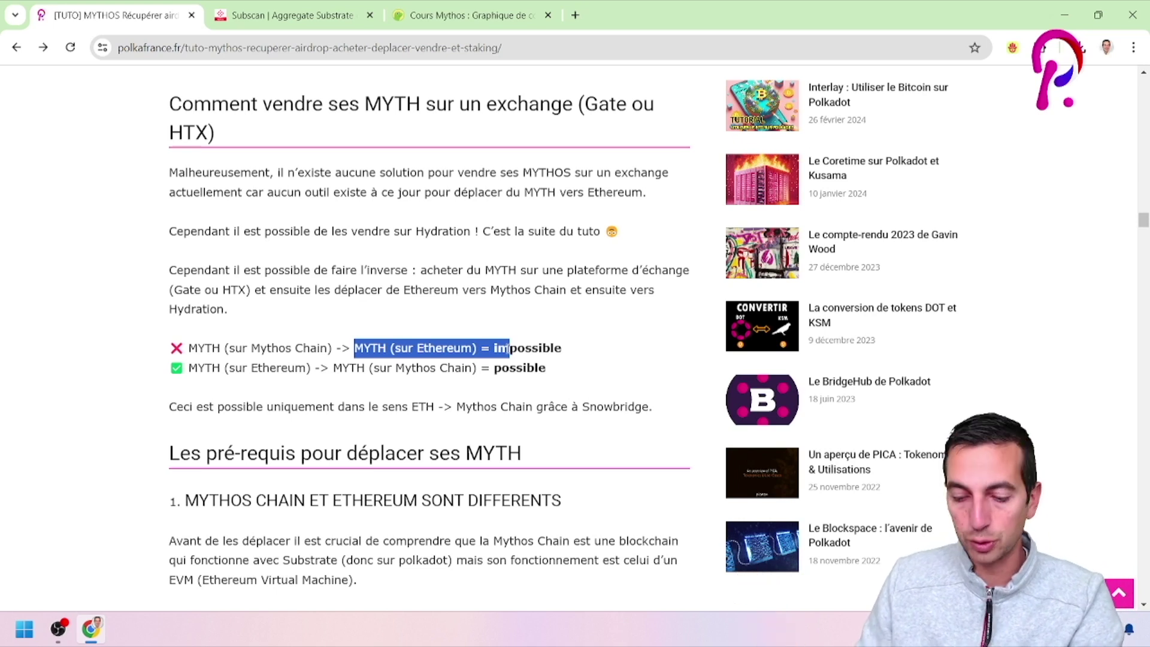
click(313, 361)
drag(188, 368, 485, 366)
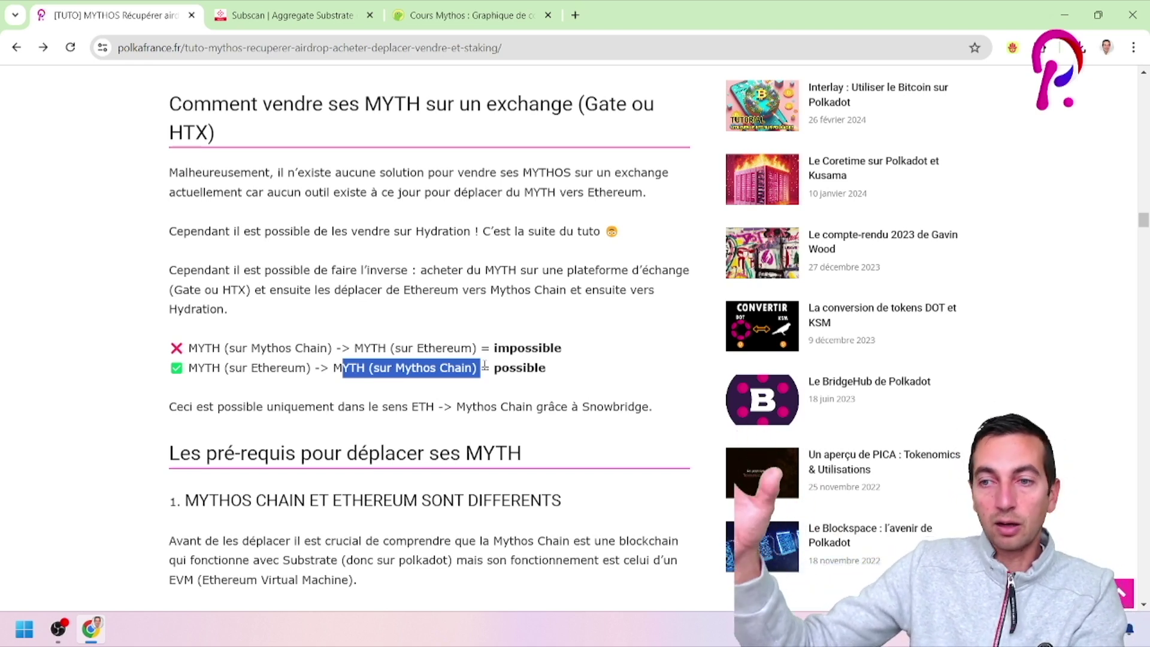
scroll(485, 366, down, 8)
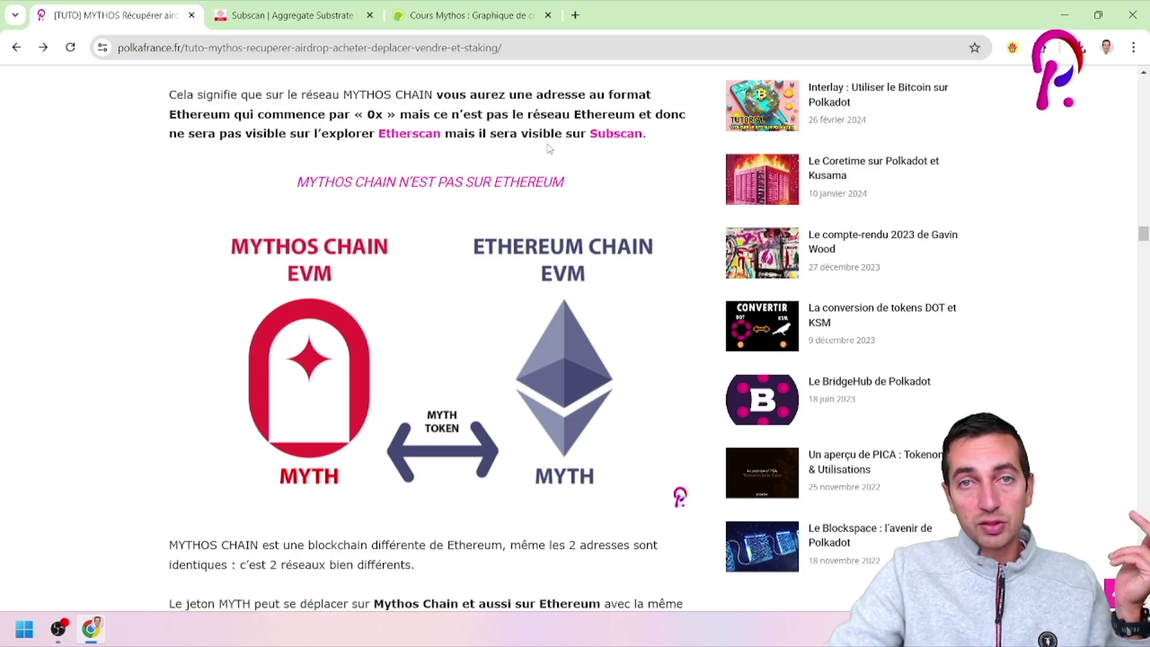
Step: Review the MYTH exchange list in CoinGecko's Mythos markets and go back to the article
click(441, 15)
scroll(346, 359, down, 9)
scroll(377, 407, down, 20)
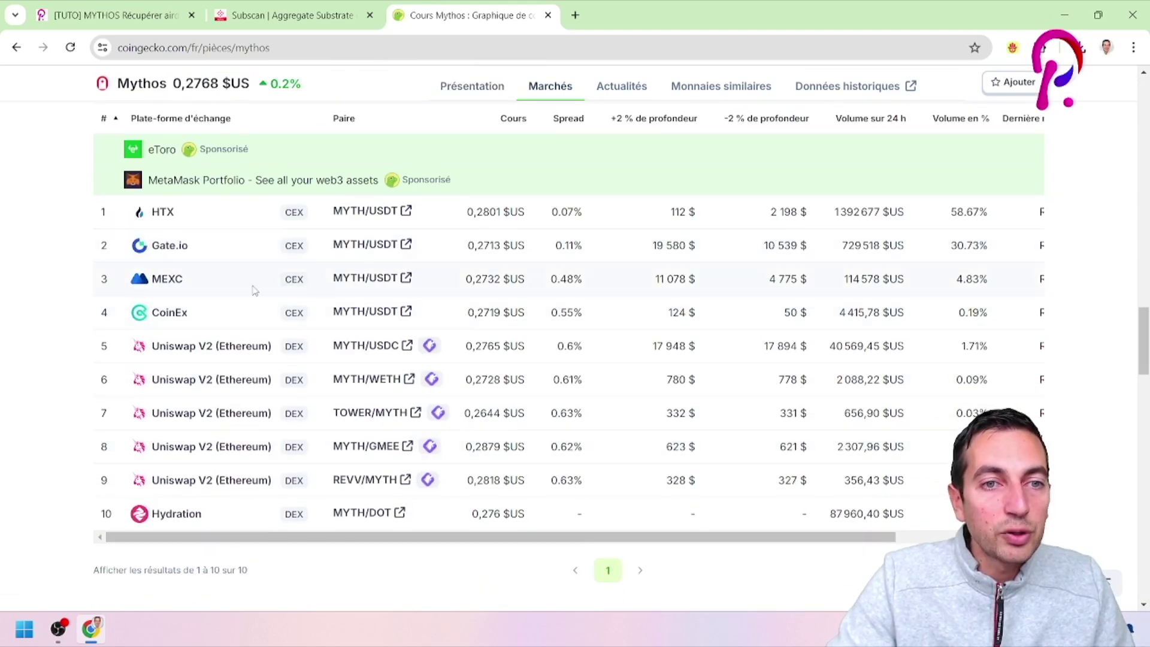
click(134, 5)
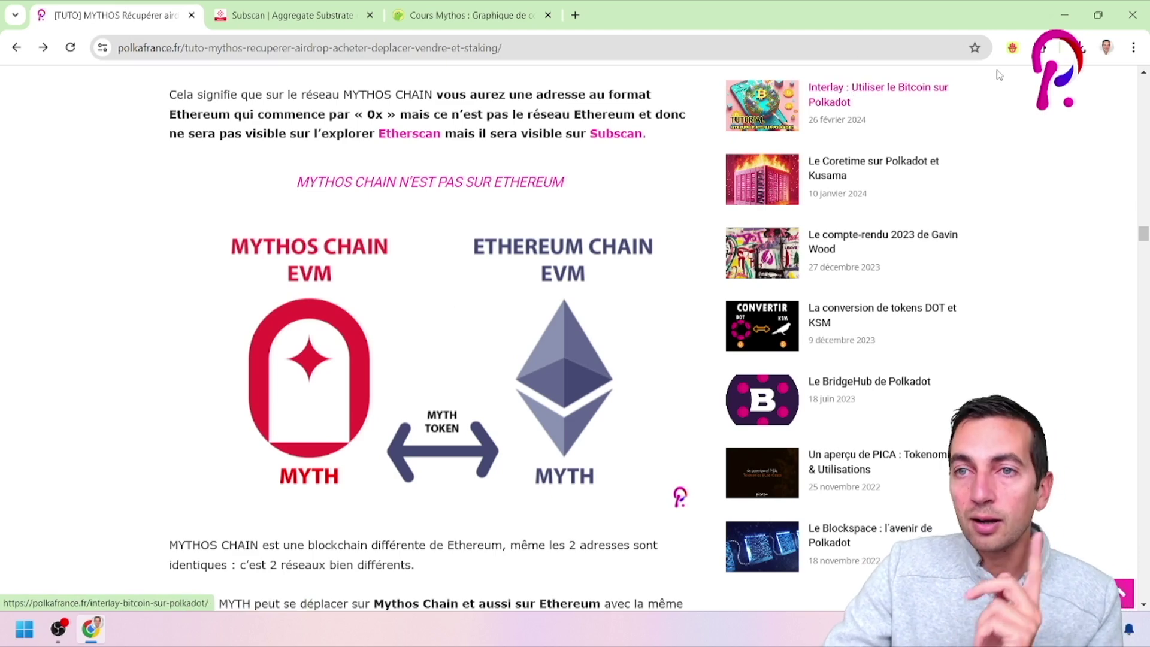
Step: Inspect the account's MYTH holding in the Talisman wallet, highlight its Polkadot Asset Hub network, and close the wallet
click(1012, 48)
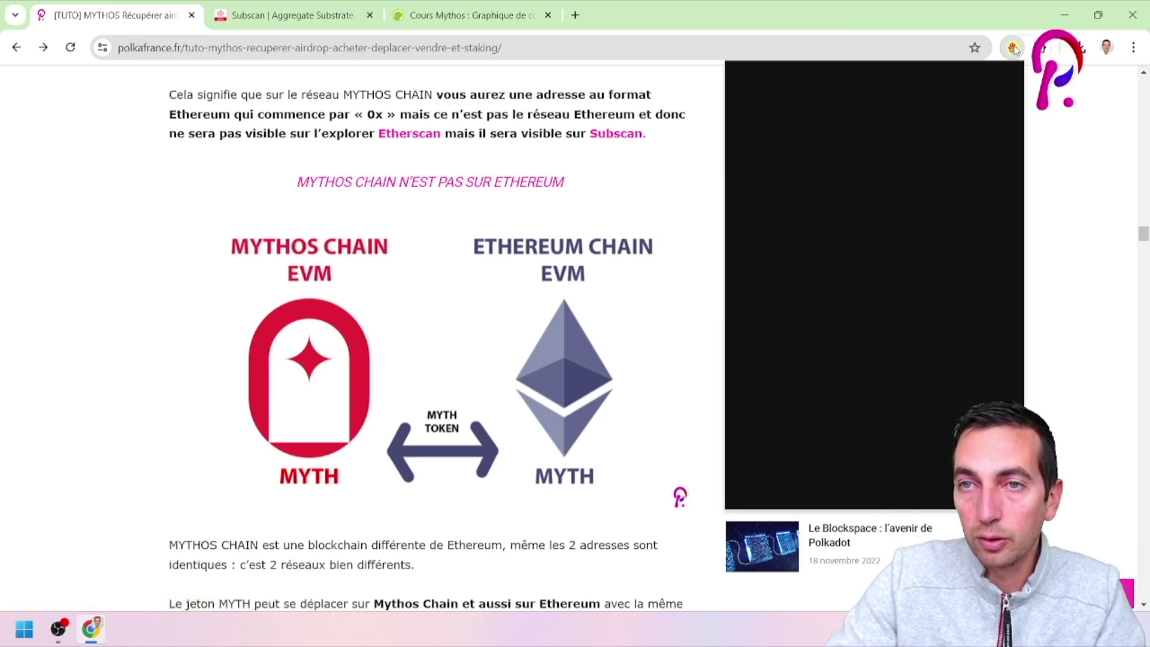
click(838, 236)
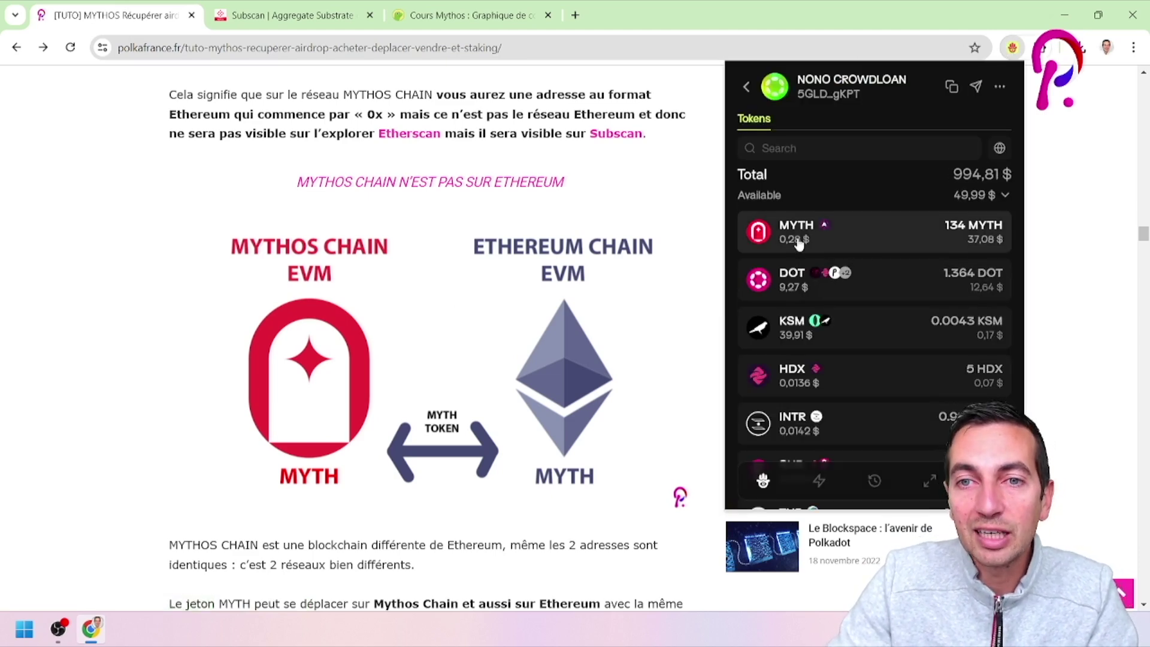
click(887, 241)
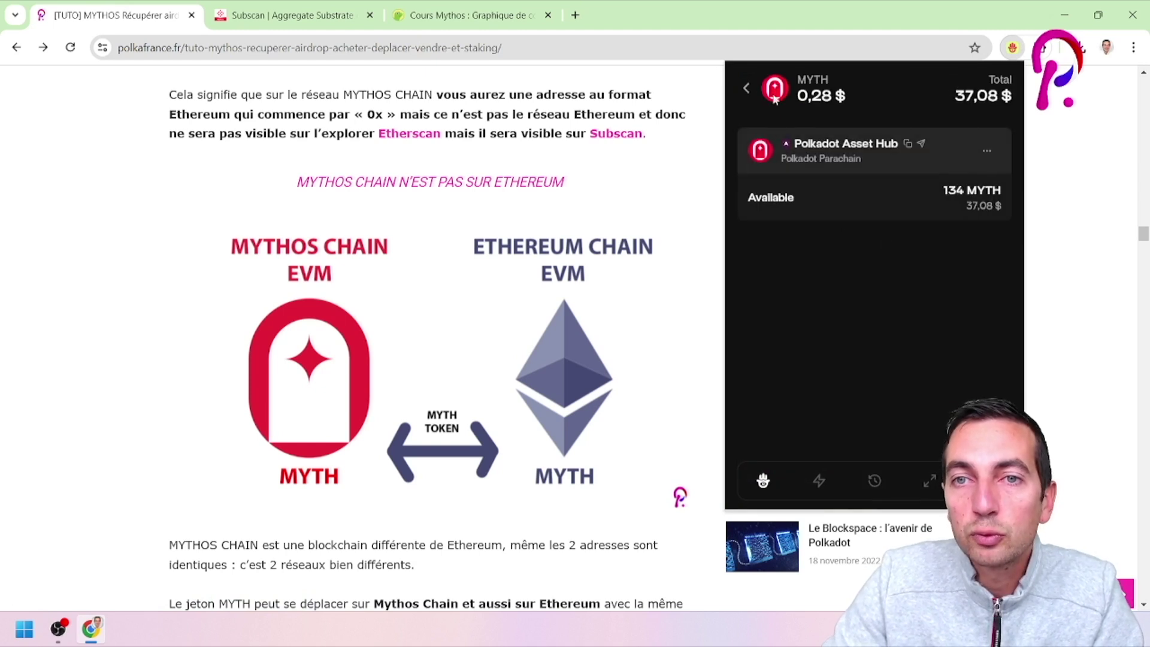
click(824, 225)
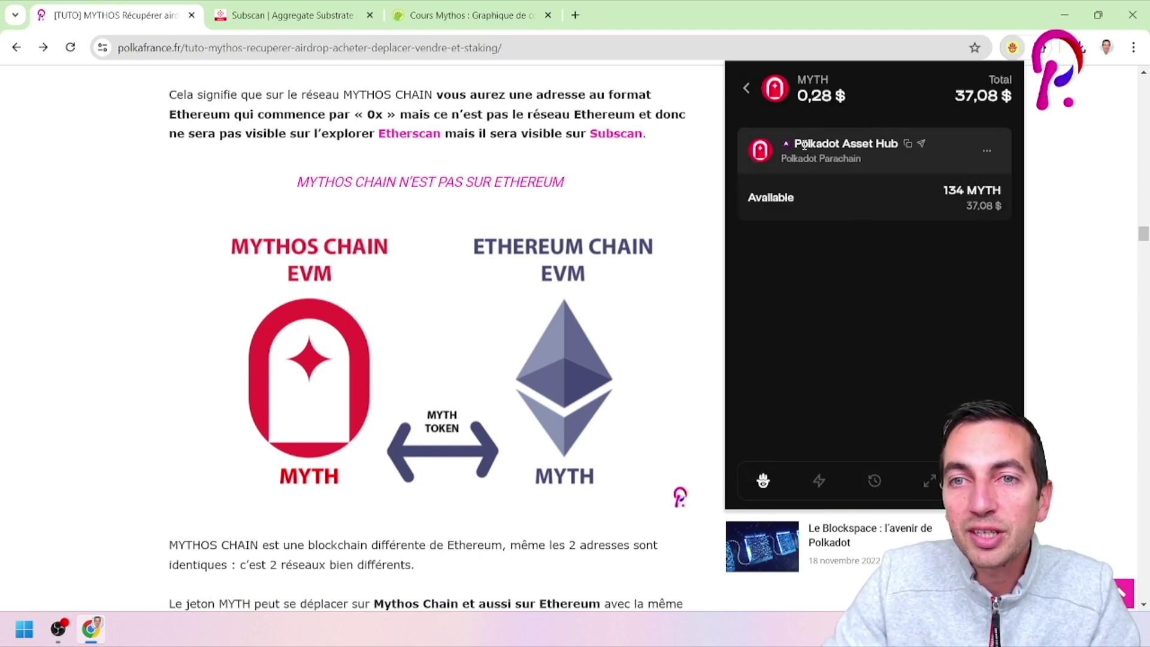
drag(797, 145, 896, 144)
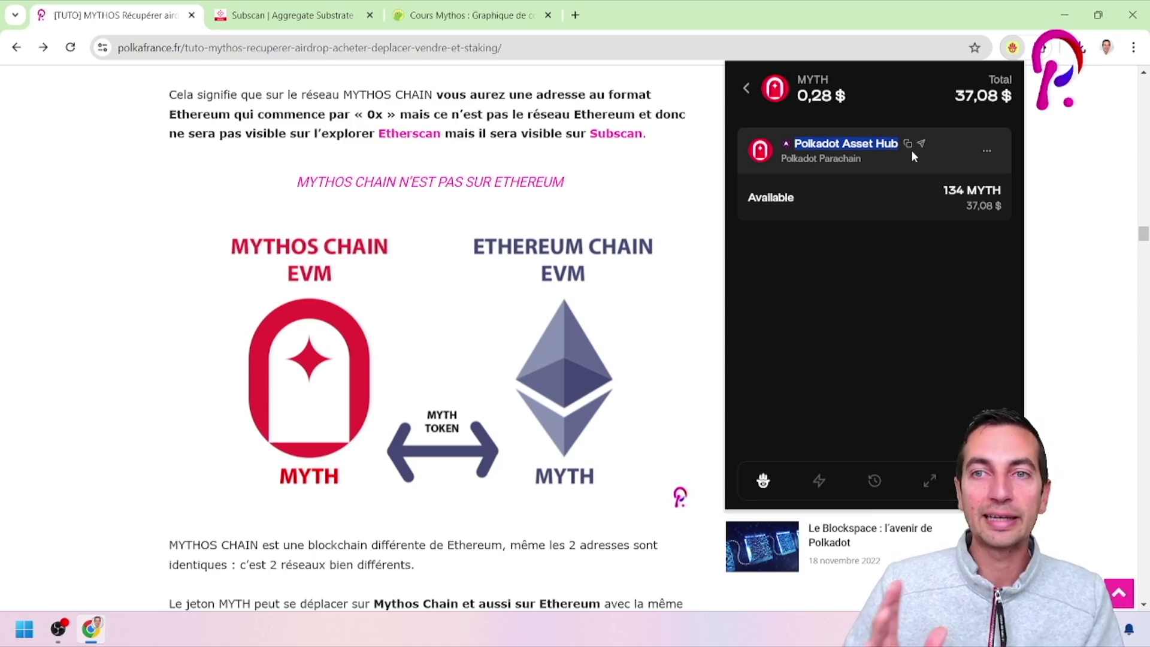
click(707, 179)
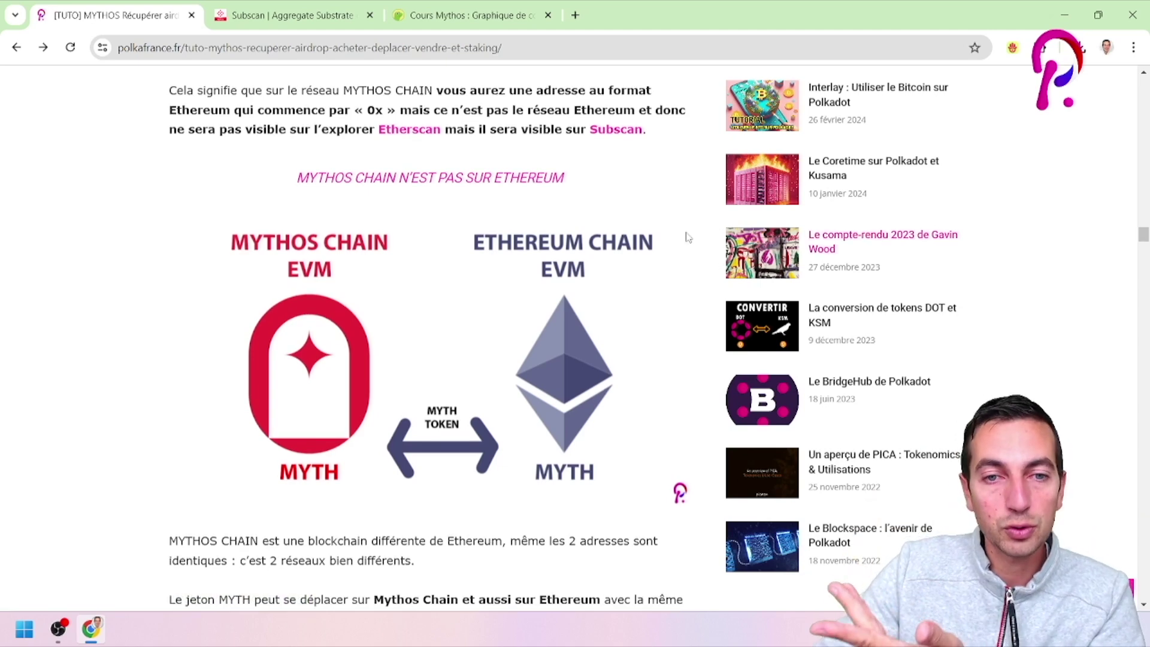
Step: Read the article's section on having DOT on Asset Hub for gas, and recheck the MYTH token details in the Talisman wallet
scroll(538, 217, down, 5)
scroll(538, 216, down, 7)
click(1012, 48)
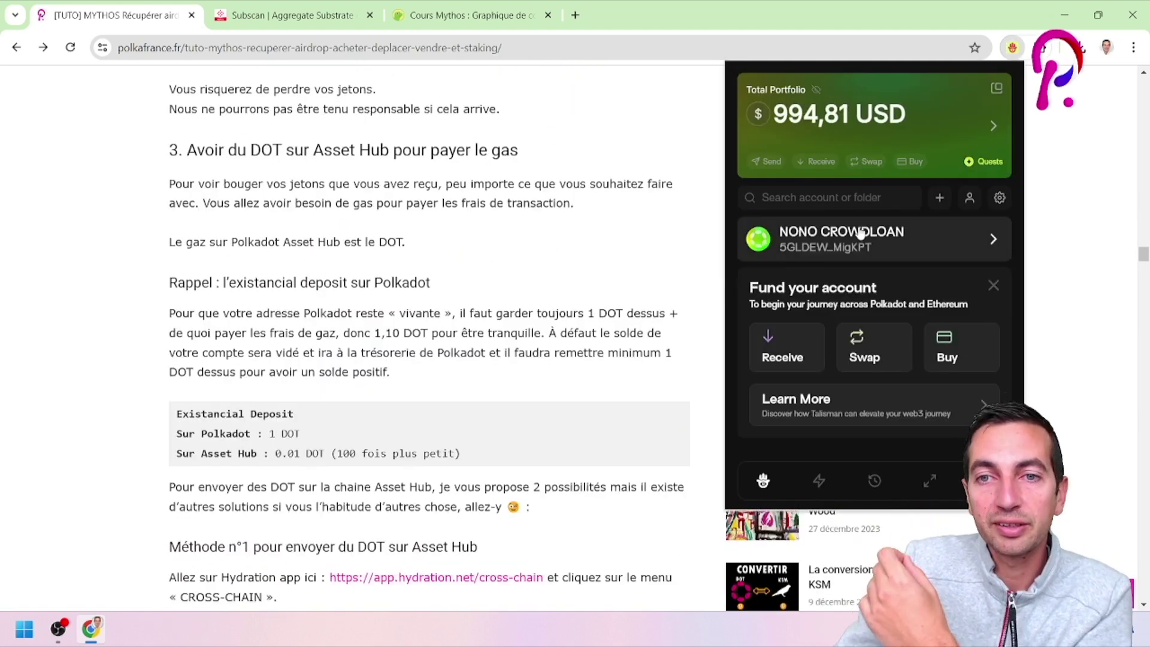
click(851, 257)
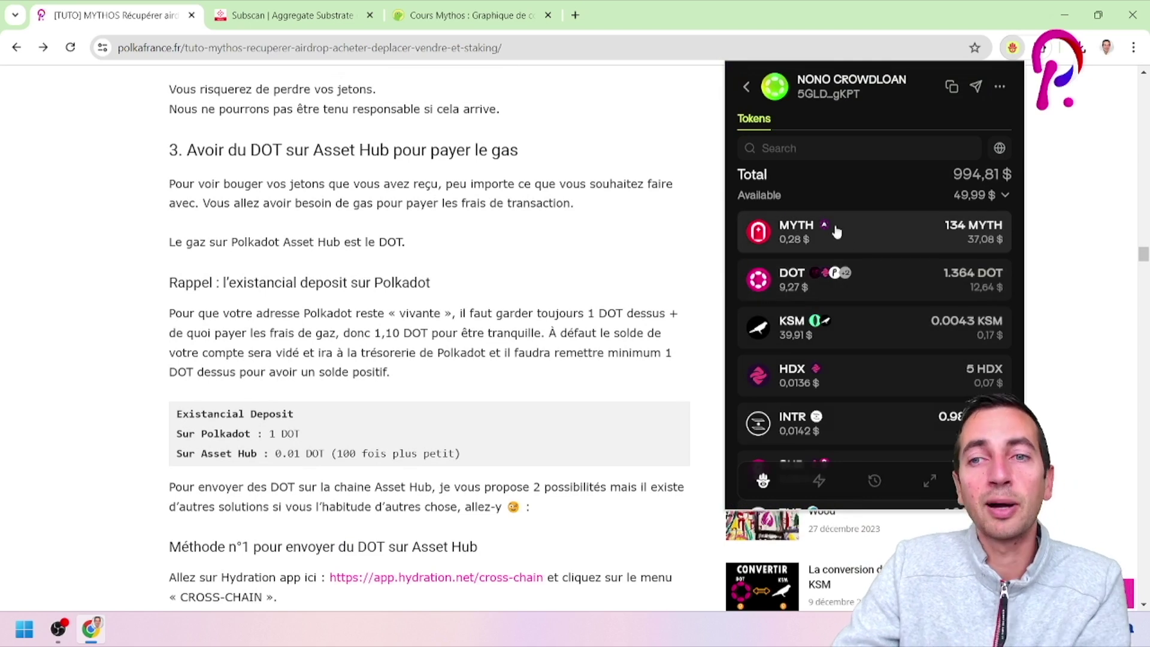
click(902, 237)
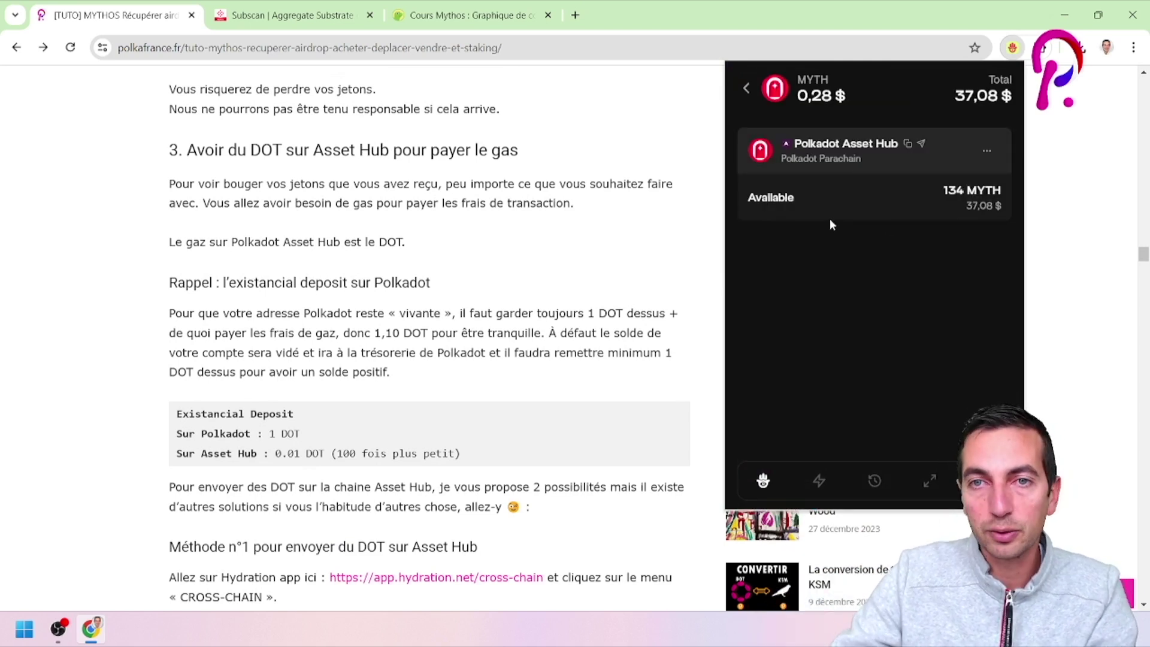
click(745, 88)
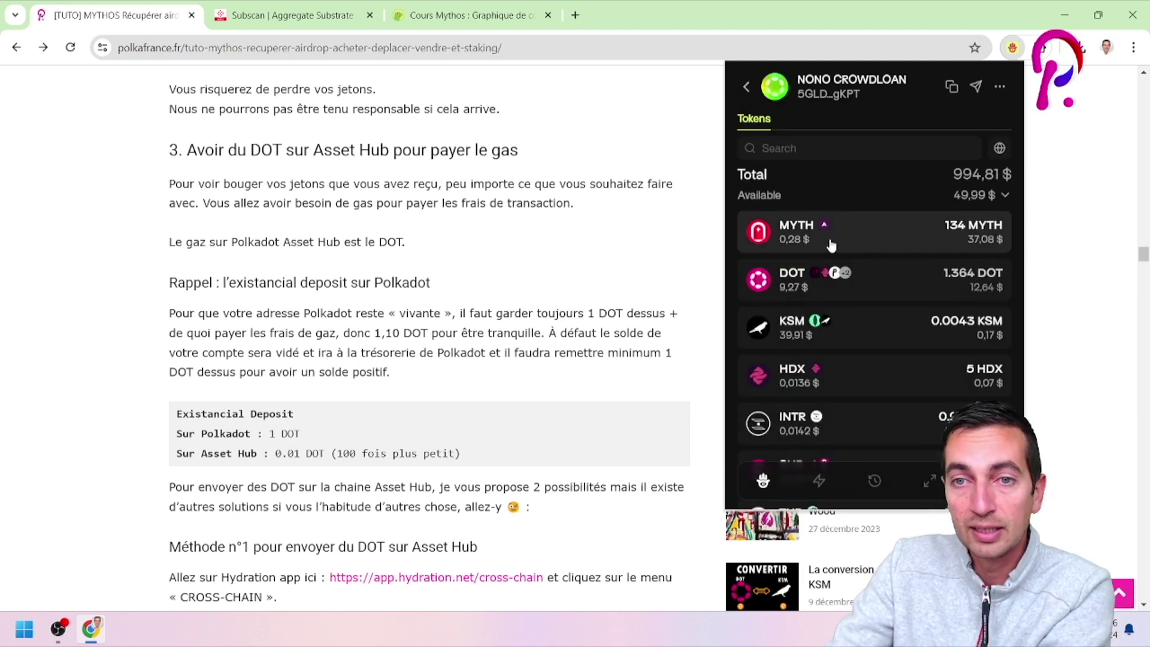
click(880, 231)
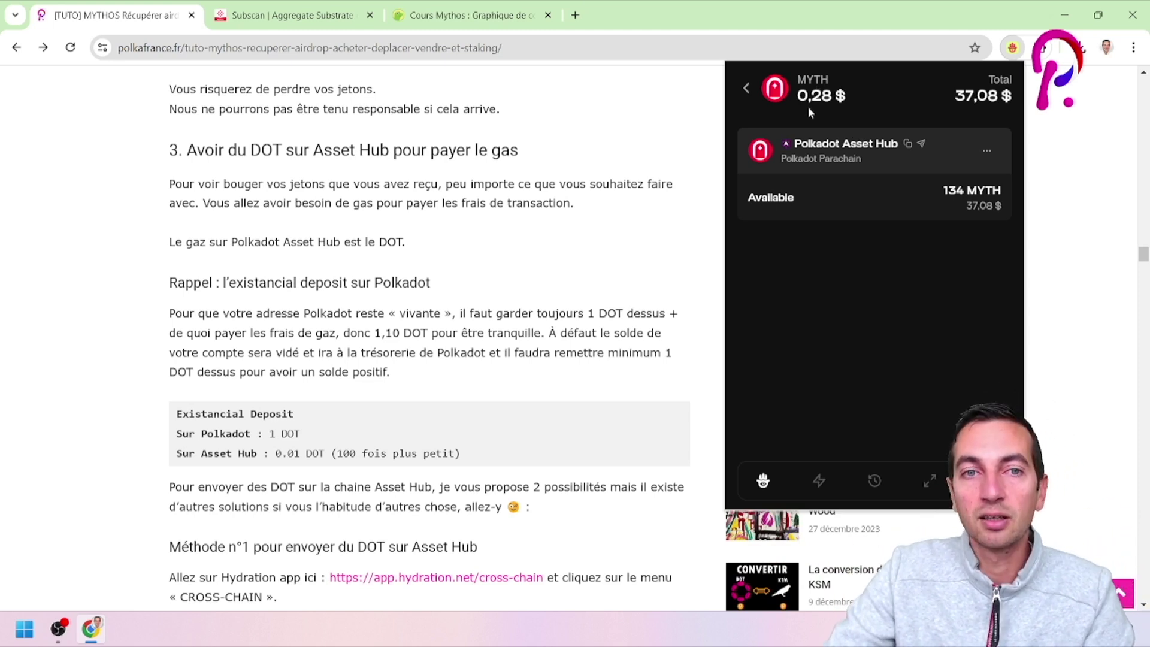
click(749, 90)
click(889, 231)
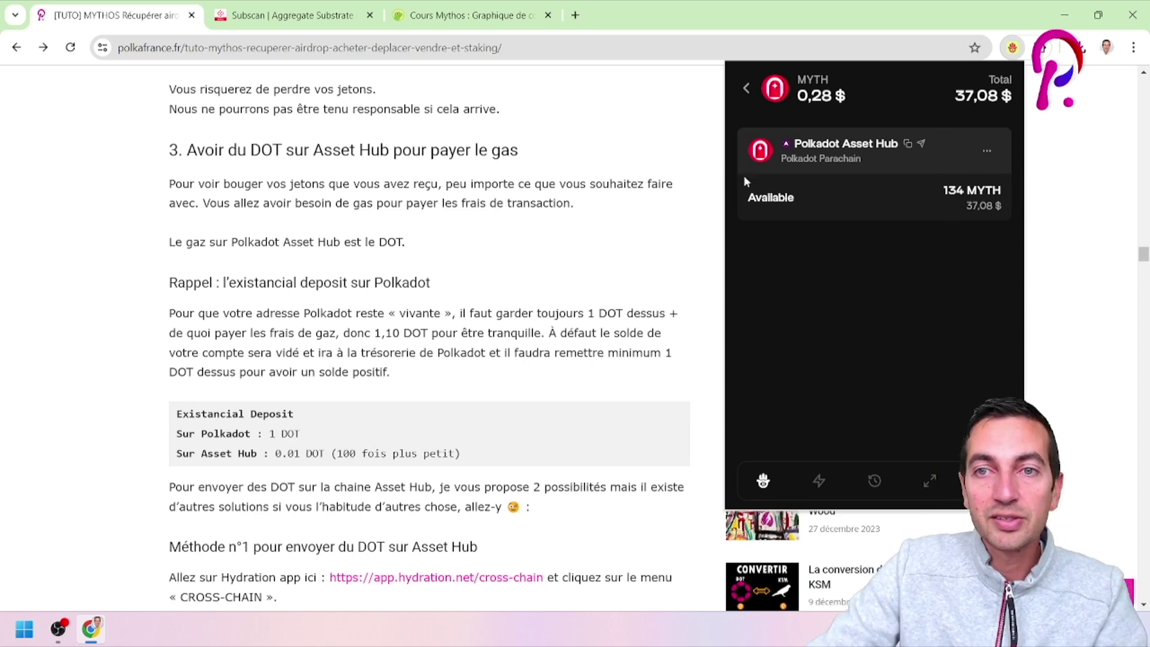
click(641, 205)
Step: Continue to the "Méthode n°1 pour envoyer du DOT sur Asset Hub" section of the article
scroll(643, 221, down, 6)
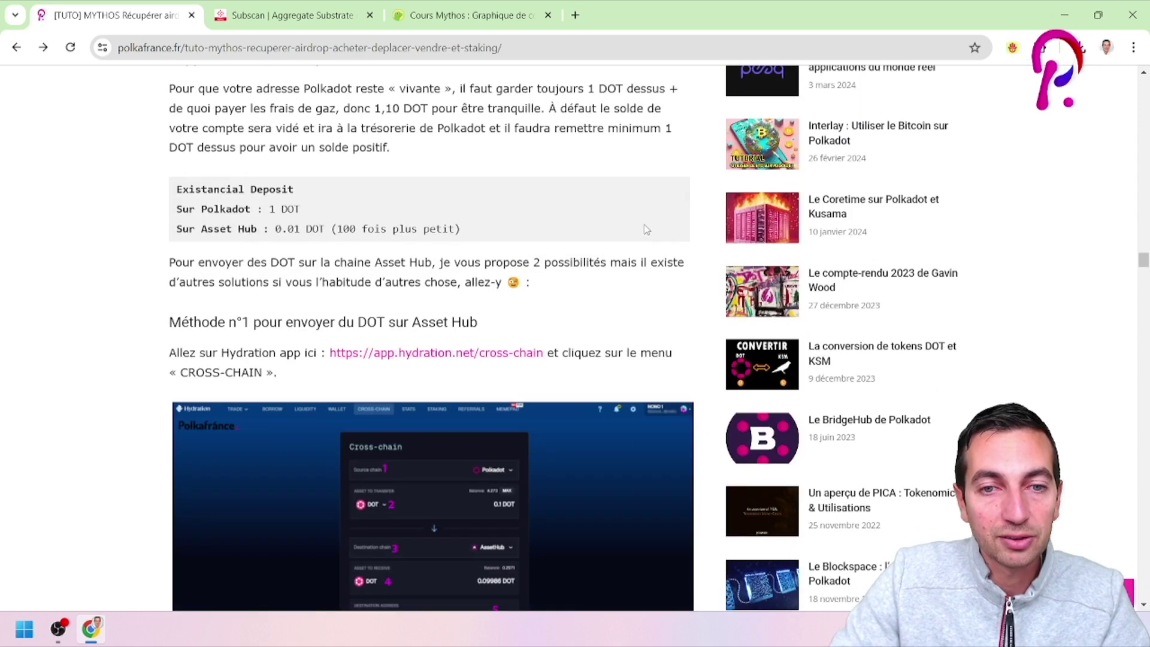
click(1012, 48)
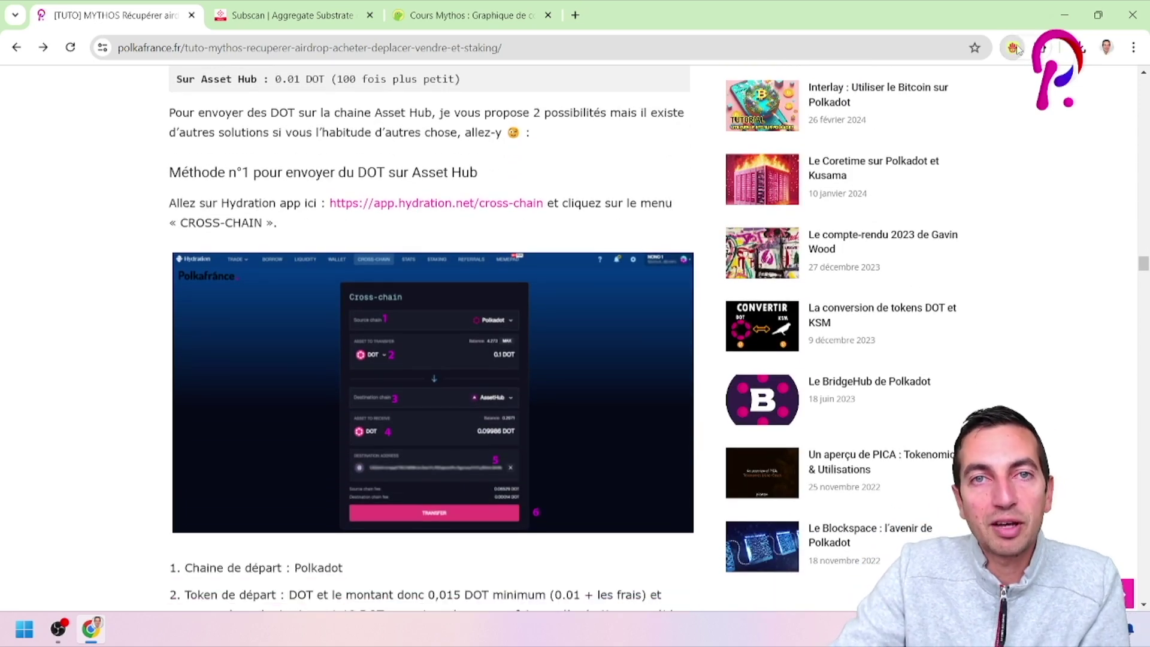
click(1007, 53)
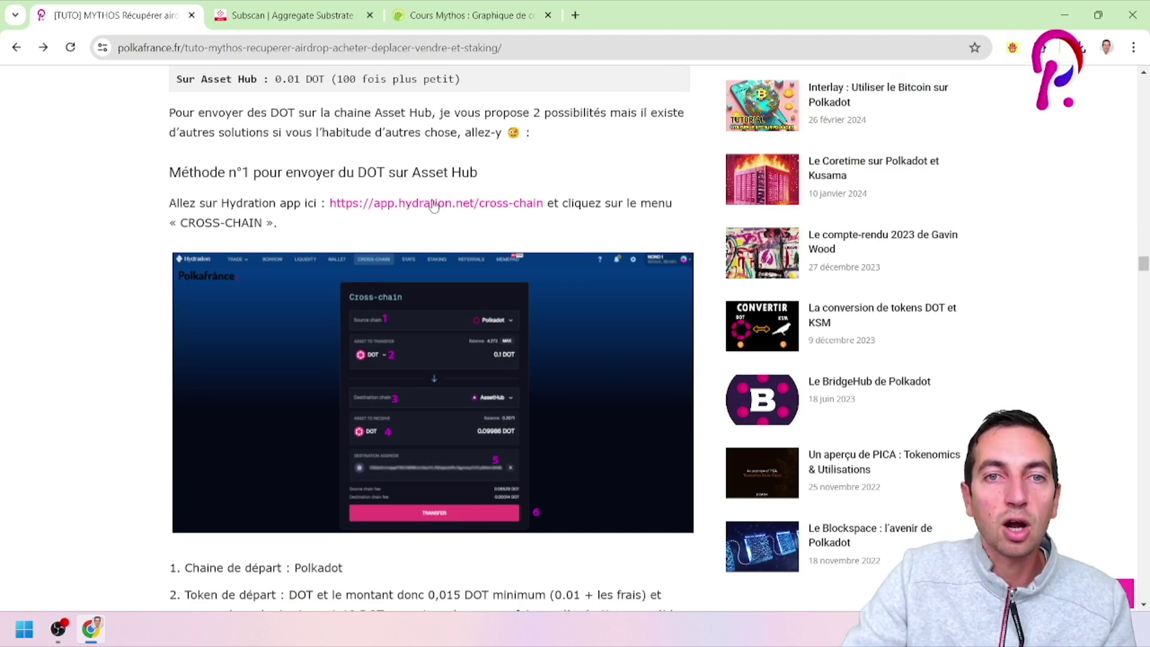
Step: Start a $100 DOT purchase from the Talisman wallet, continue to the Banxa checkout, and close the checkout page
click(1012, 48)
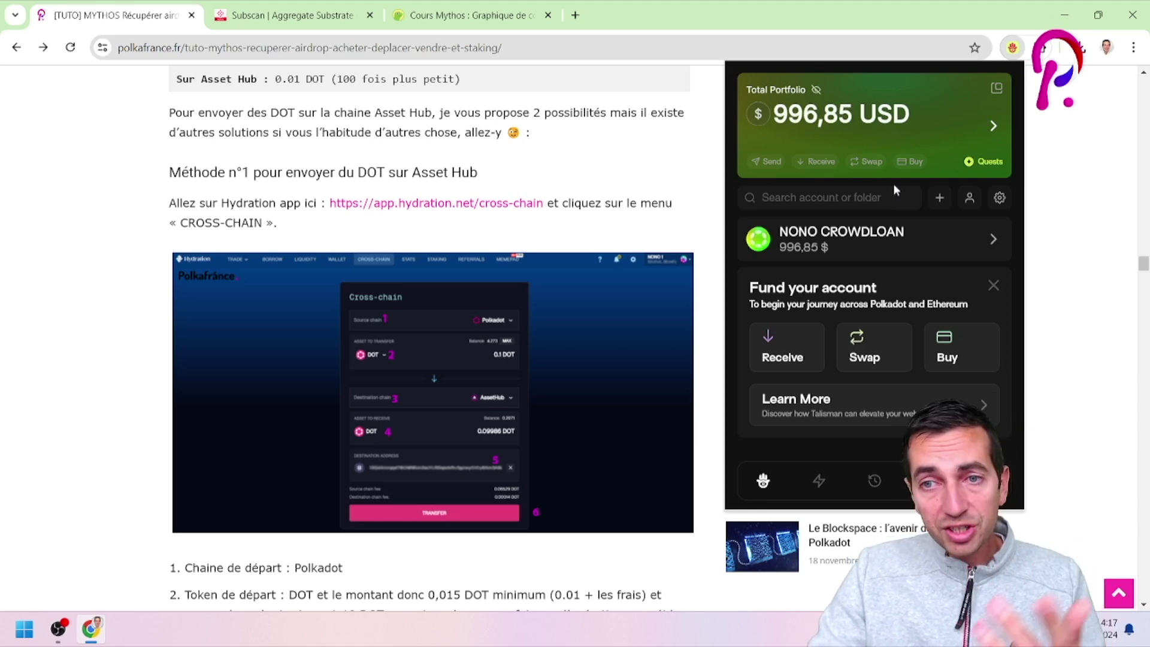
click(943, 346)
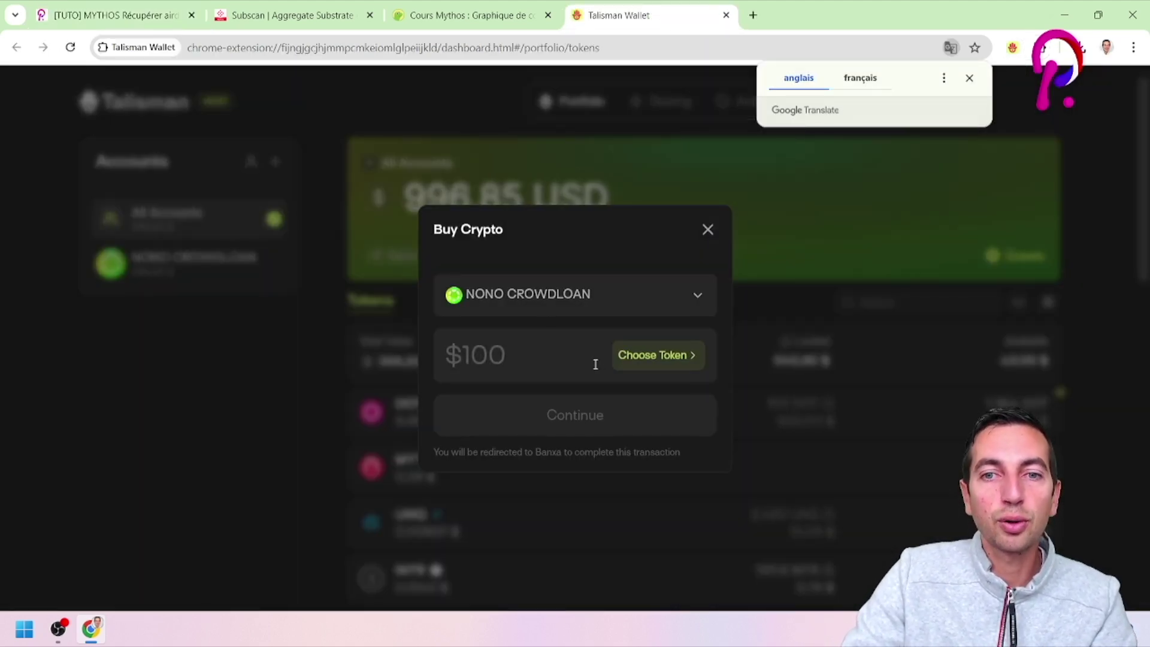
click(636, 355)
click(519, 312)
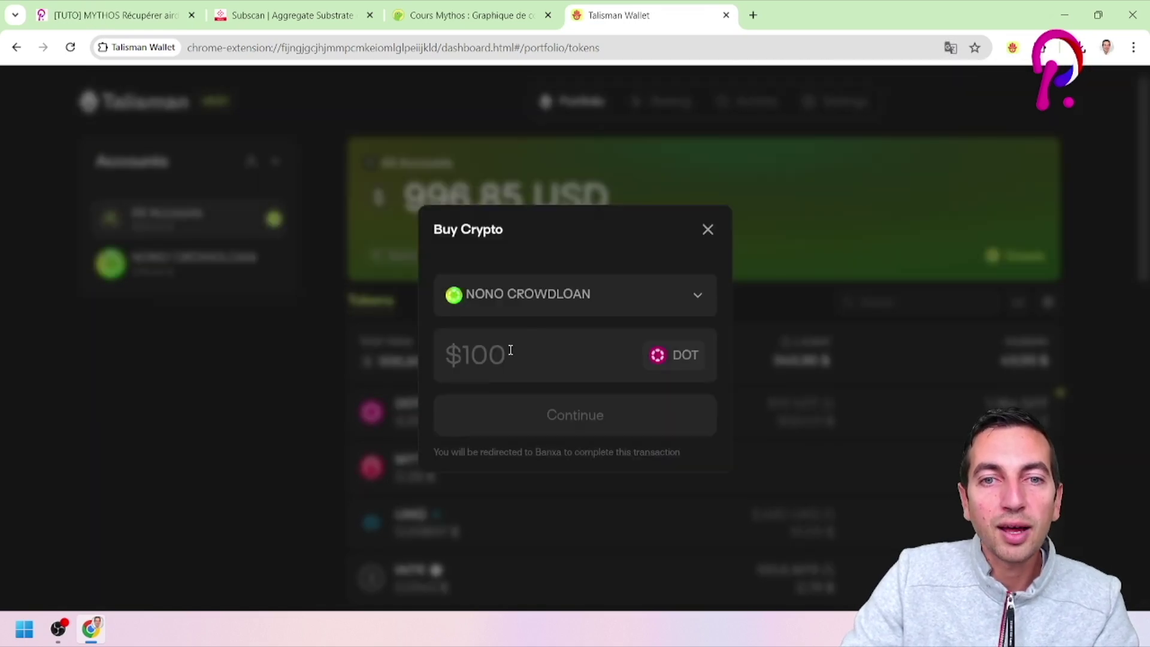
click(532, 354)
text(100)
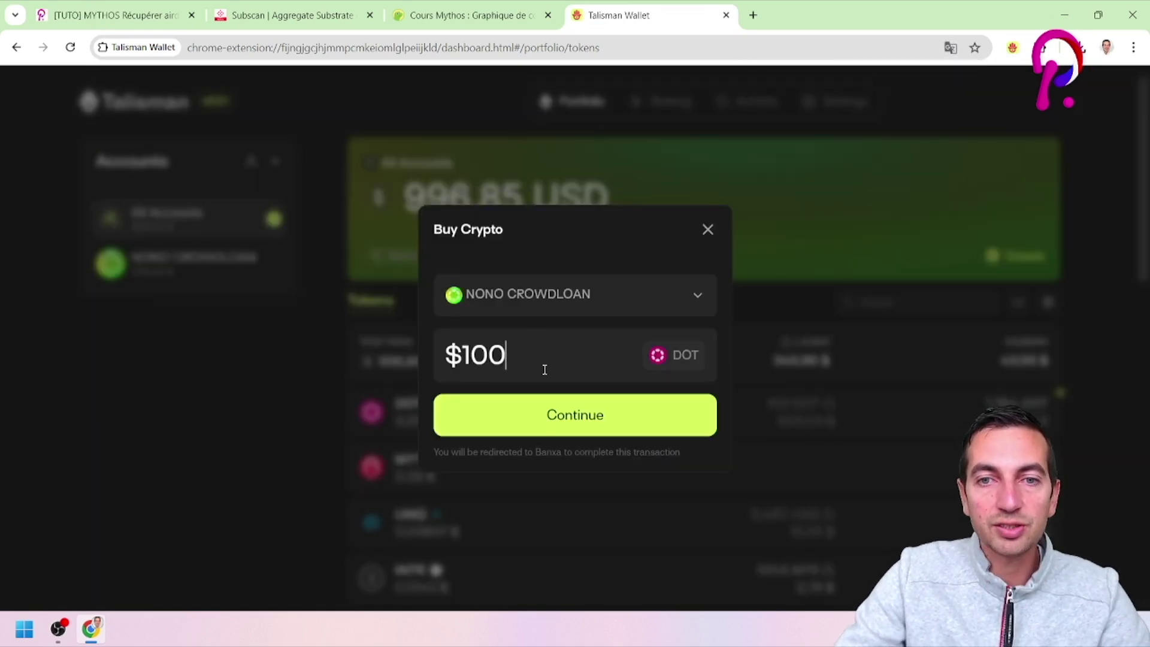
click(572, 415)
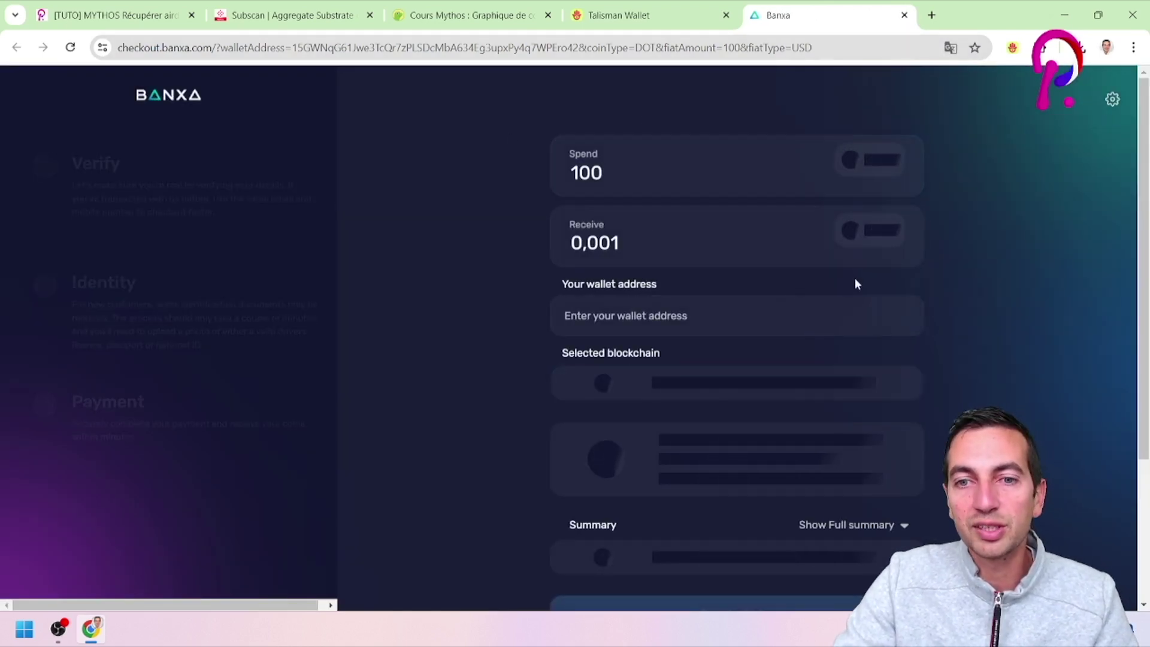
click(904, 15)
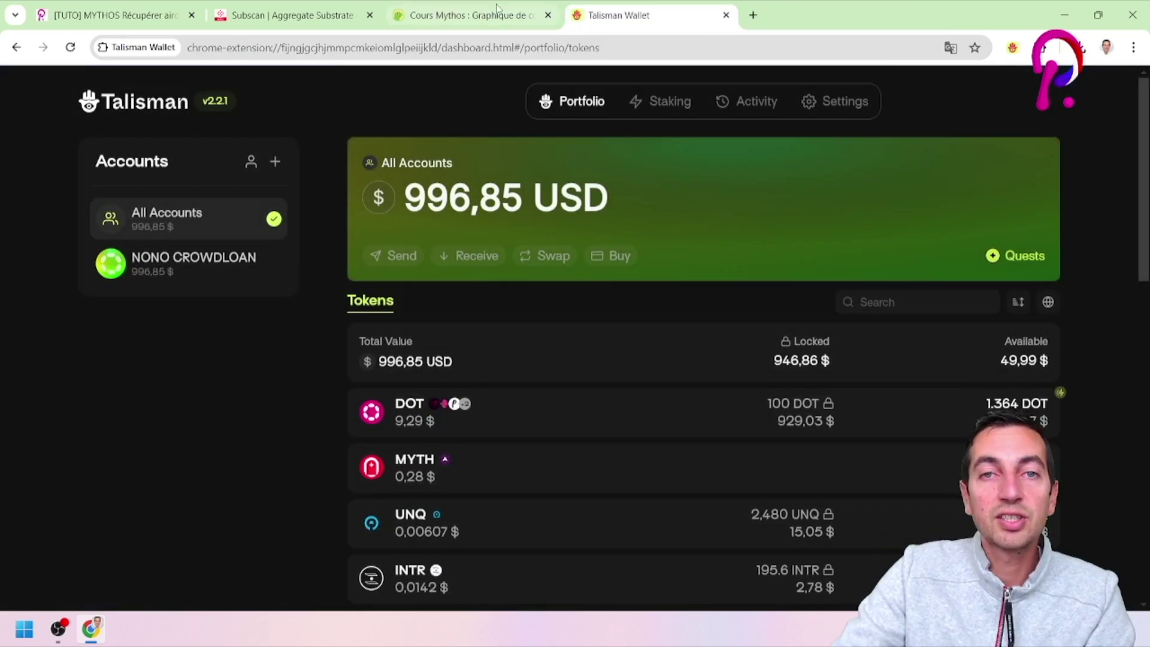
Step: Look over CoinGecko's MYTH markets, the Talisman portfolio and wallet, and the Mythos Subscan page, then return to the article
click(452, 17)
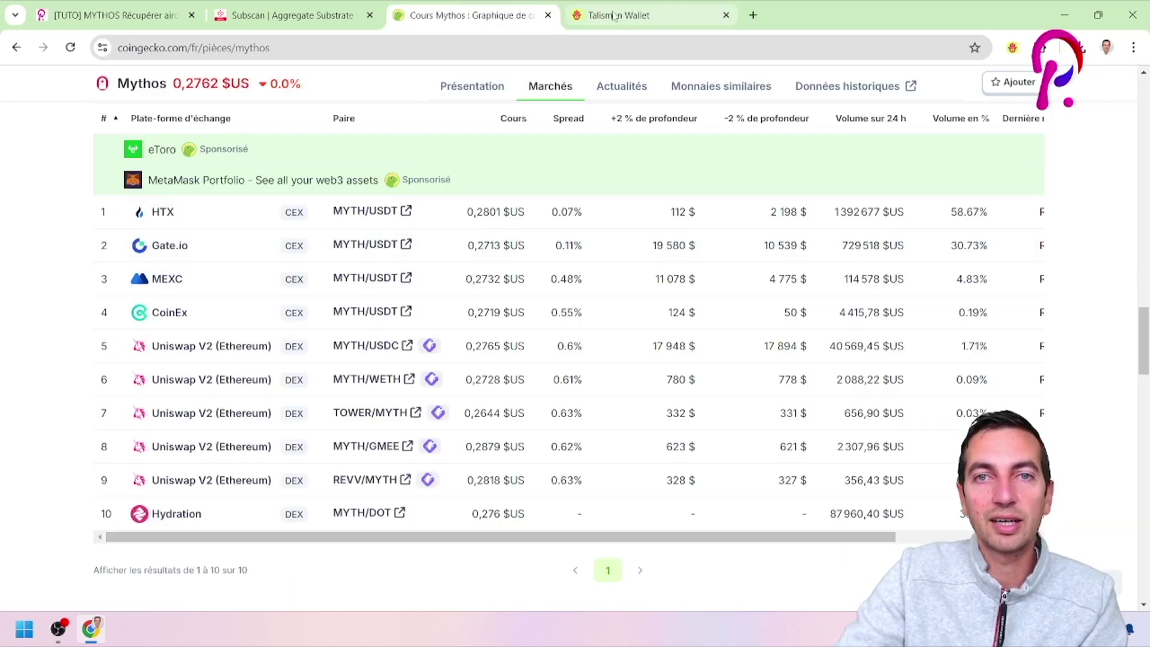
click(638, 17)
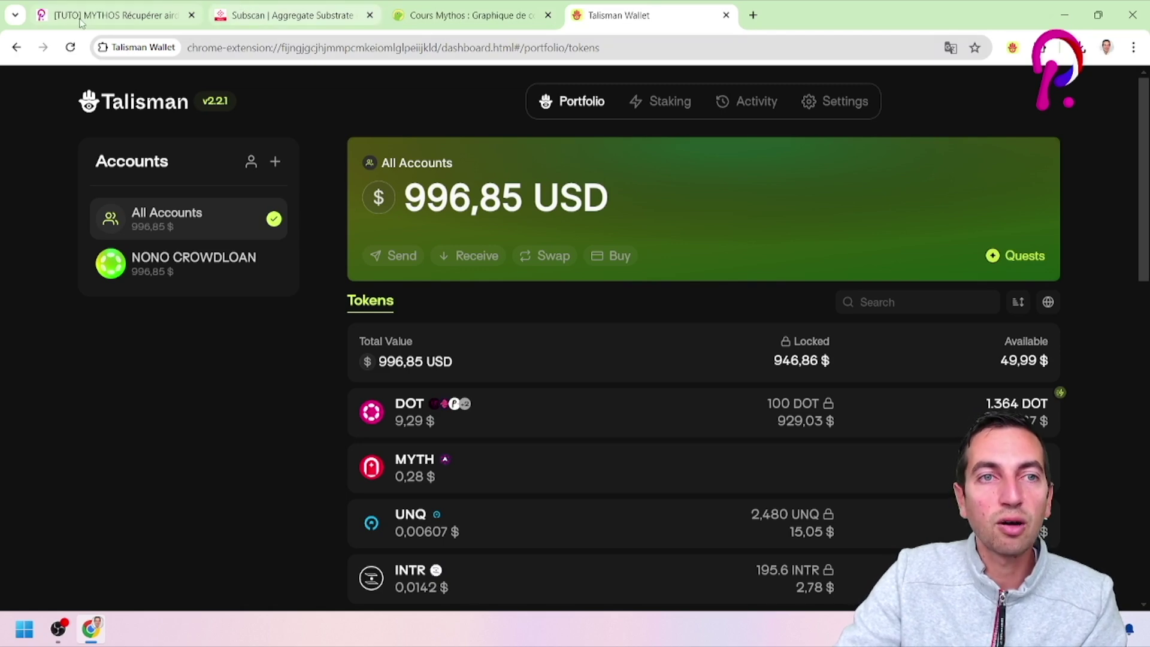
click(1012, 47)
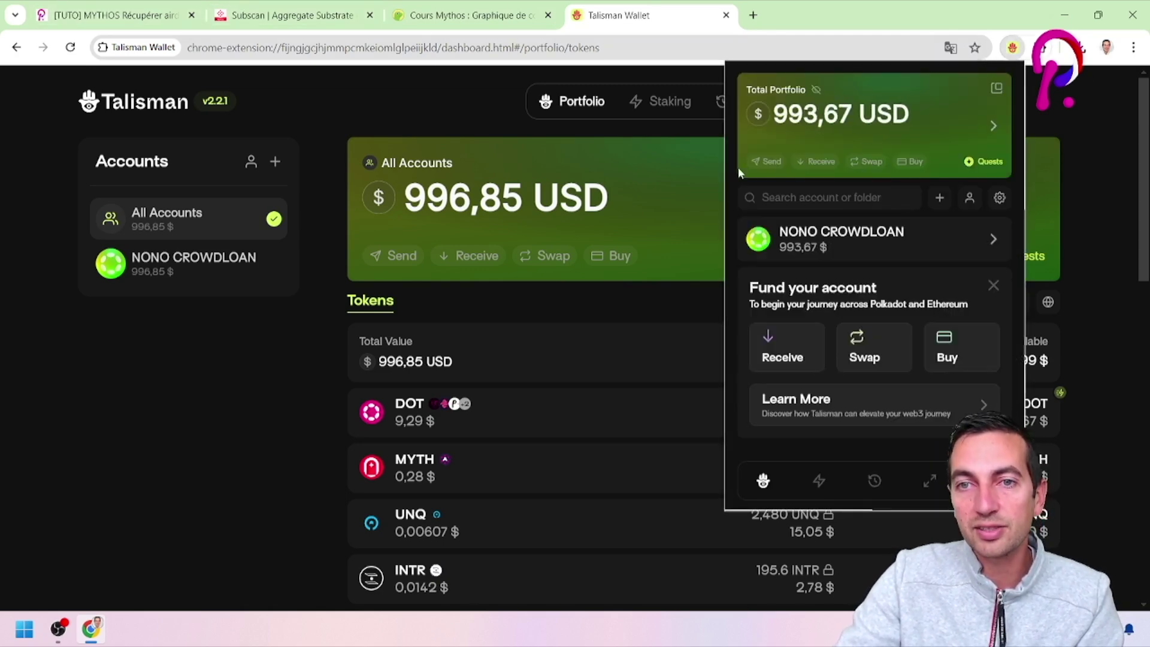
click(286, 15)
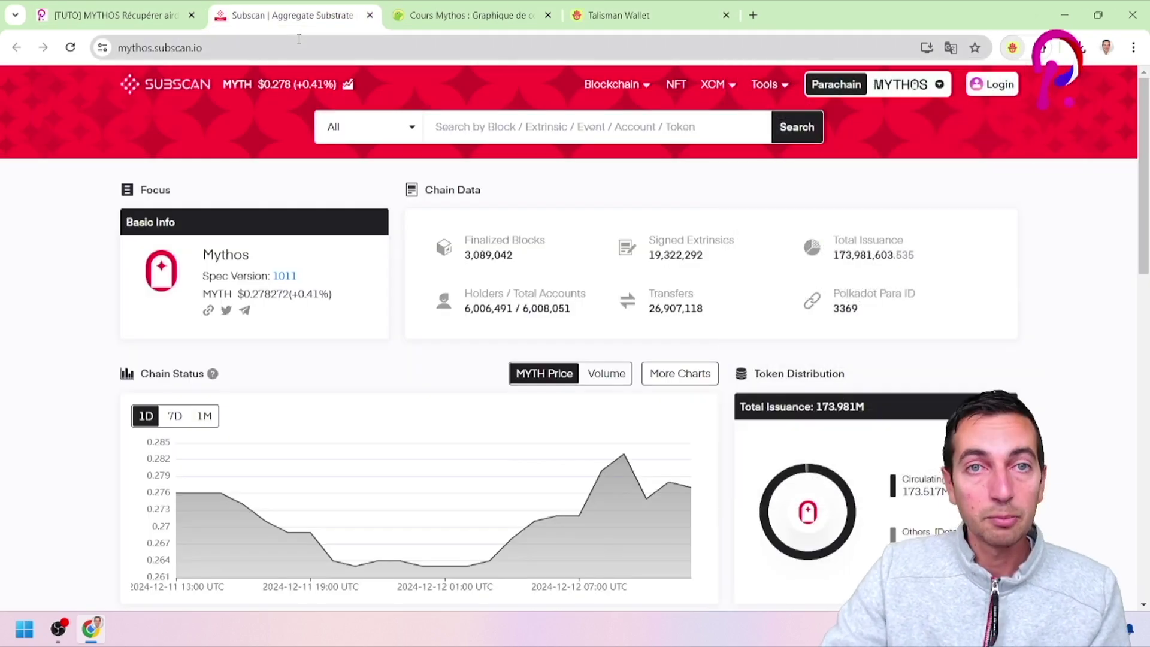
click(67, 6)
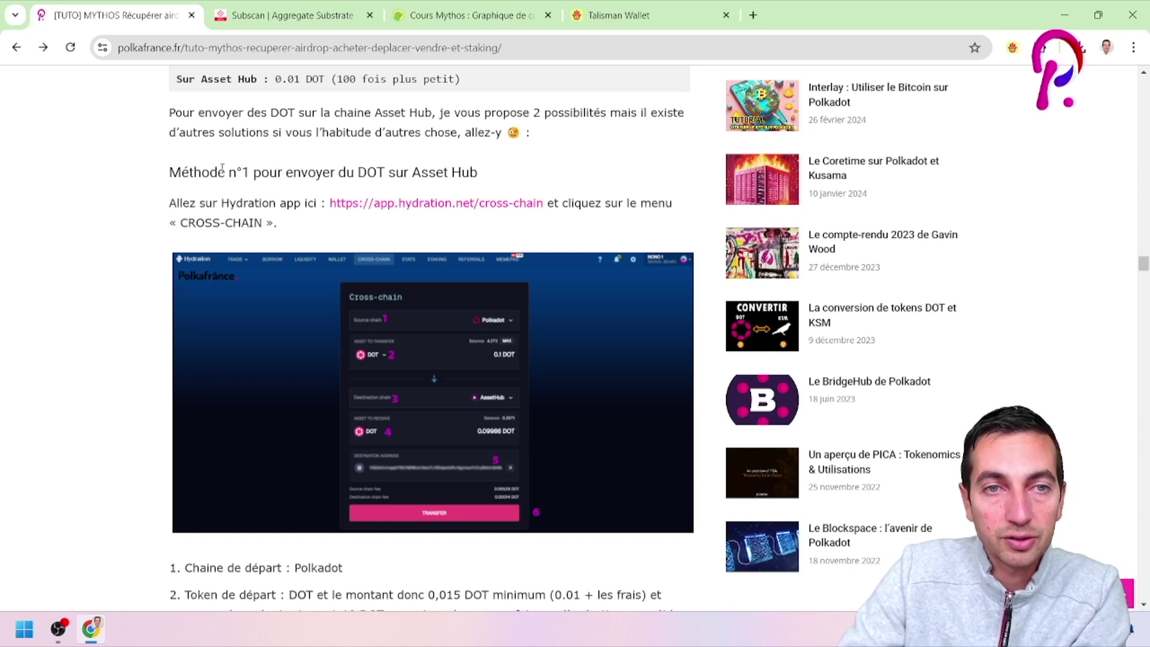
Step: Highlight the "Méthode n°1" heading and open the Hydration cross-chain app linked in that section
drag(162, 173, 294, 174)
click(246, 197)
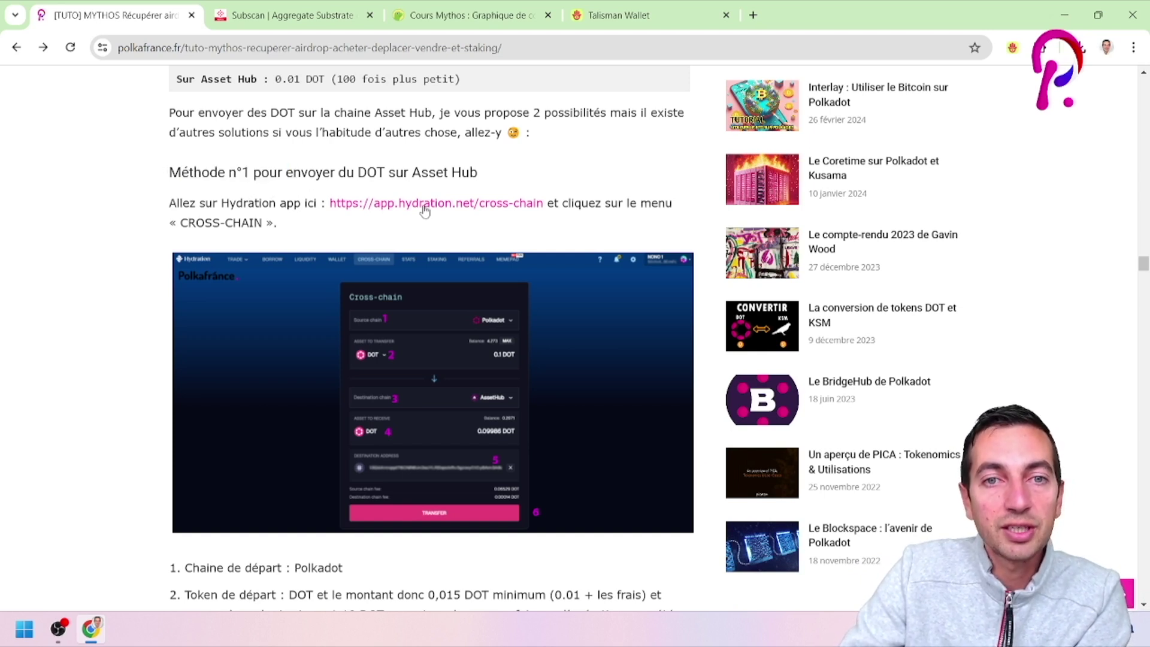
click(378, 205)
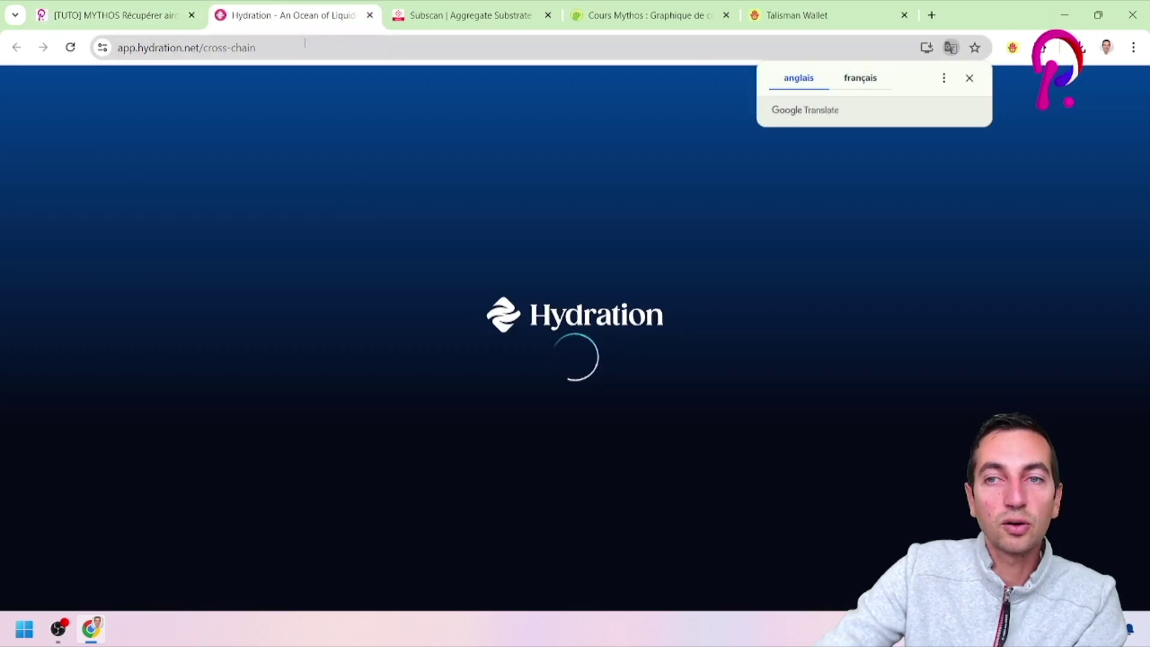
Step: Dismiss the translation prompt and connect the Polkadot version of the Talisman wallet to Hydration, selecting the crowdloan account
click(967, 79)
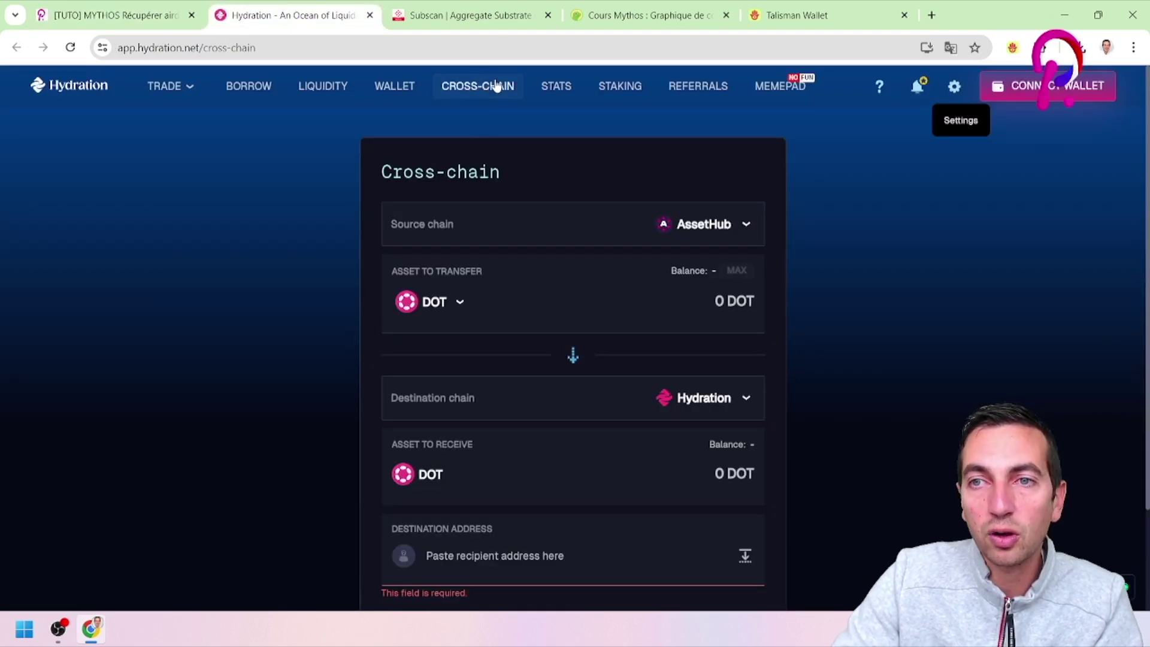
click(1045, 94)
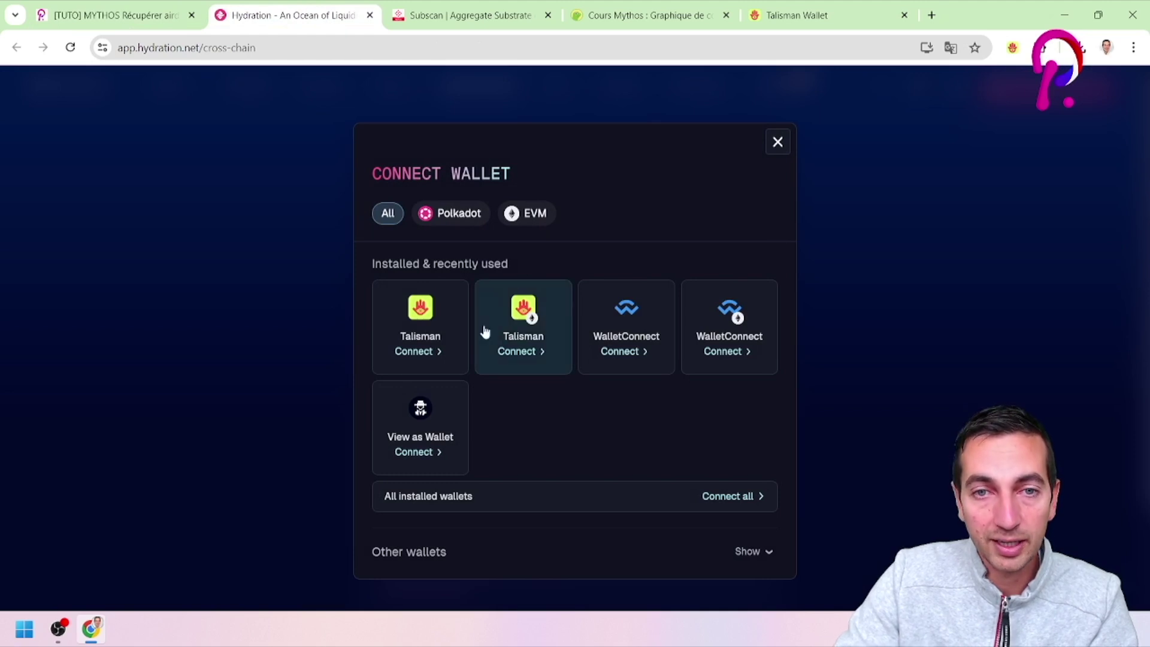
click(427, 328)
click(949, 293)
click(1006, 505)
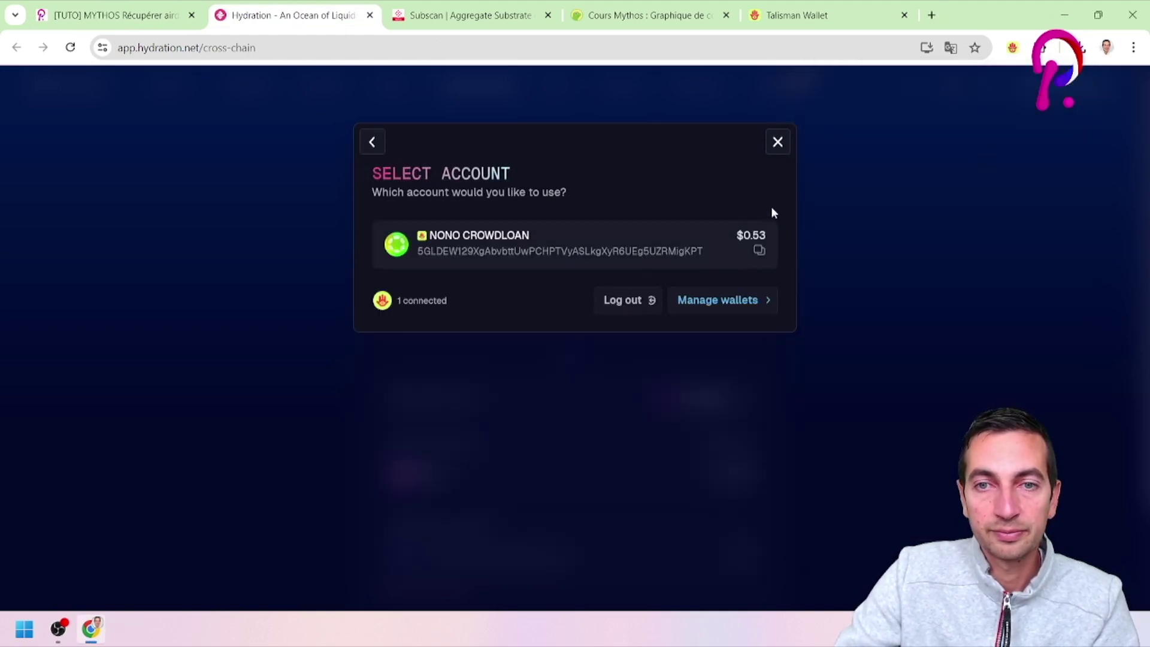
click(629, 254)
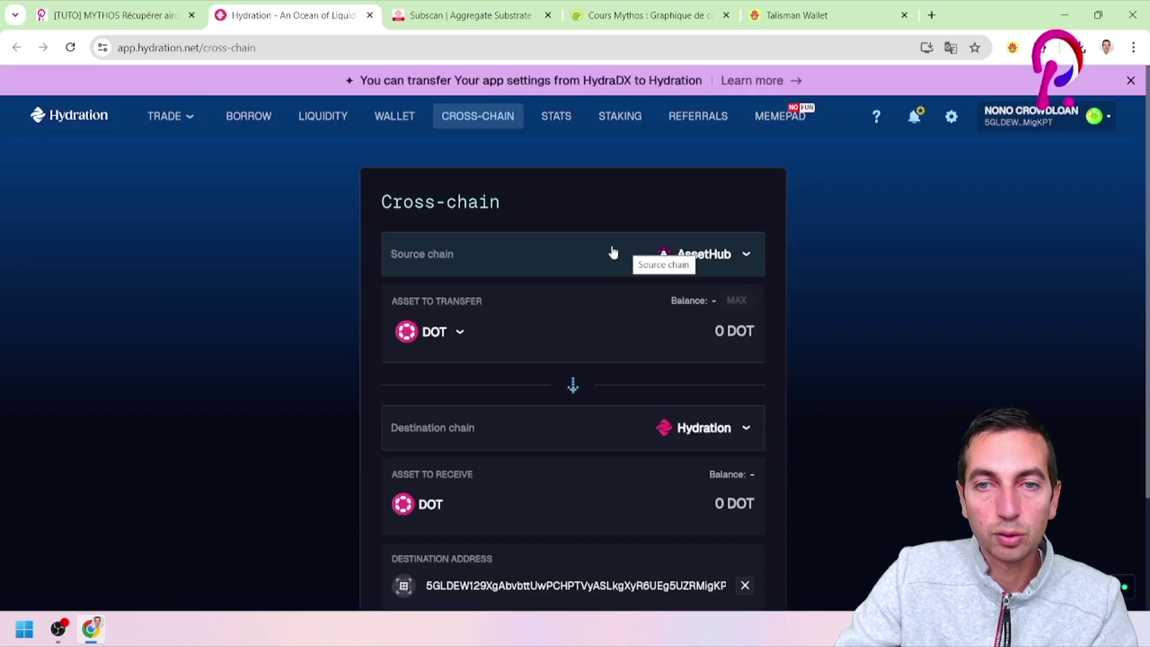
Step: Set the cross-chain transfer's source chain to Polkadot and its destination chain to AssetHub
click(685, 257)
scroll(469, 389, down, 8)
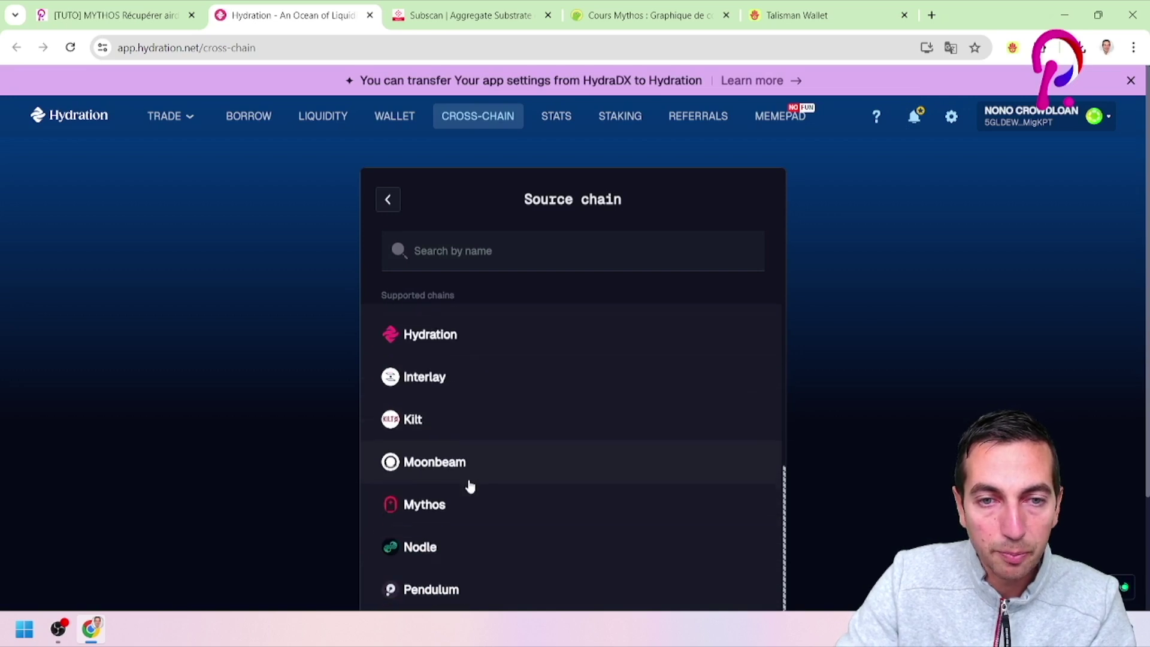
click(458, 582)
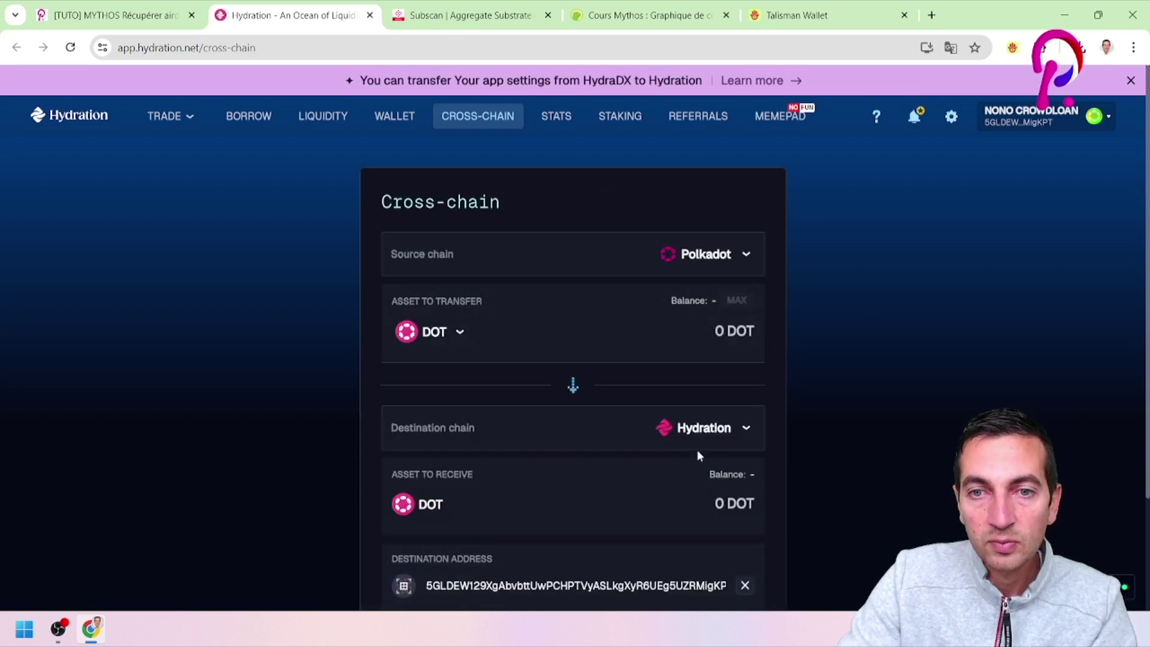
click(711, 429)
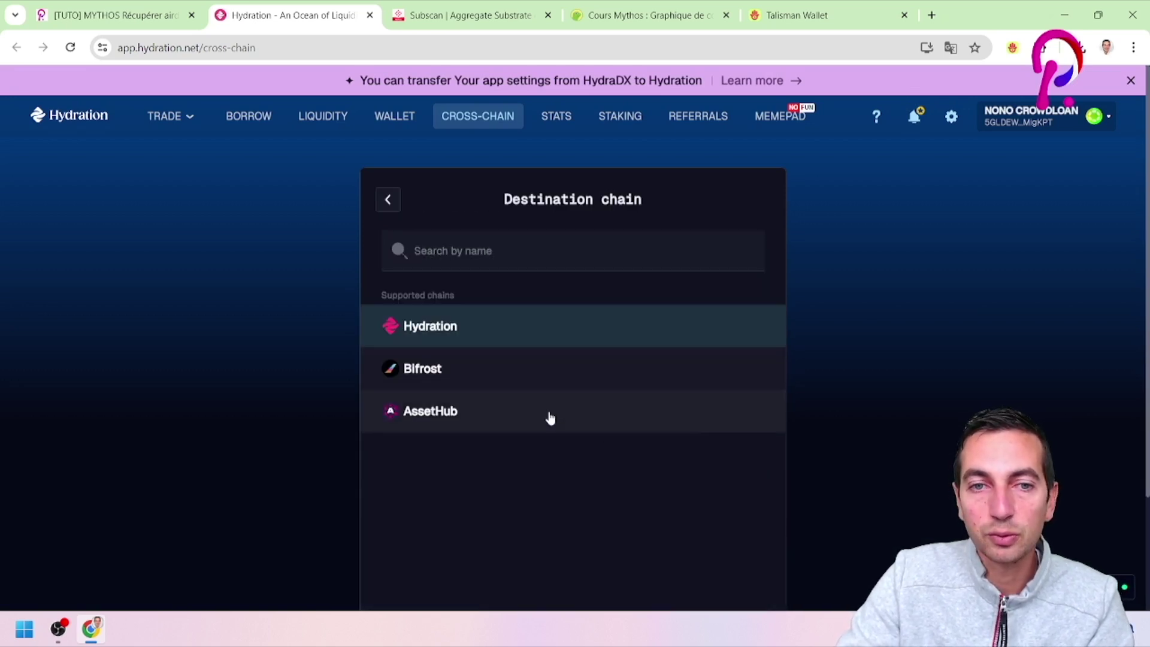
click(457, 420)
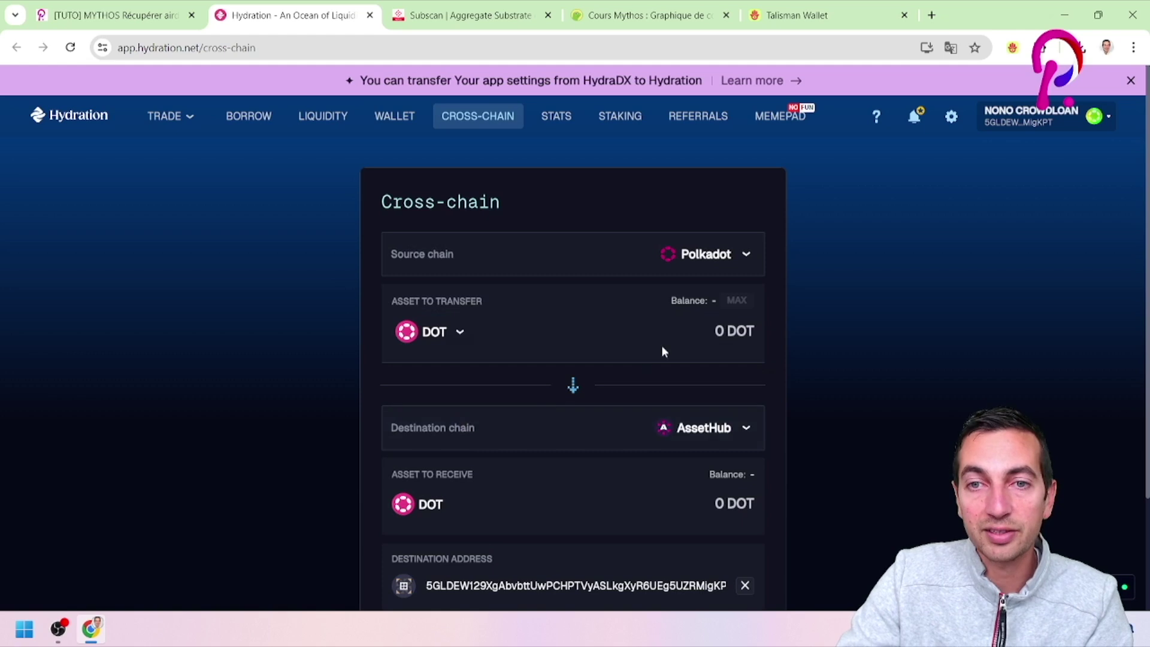
click(727, 333)
text(.2)
key(BackSpace)
key(BackSpace)
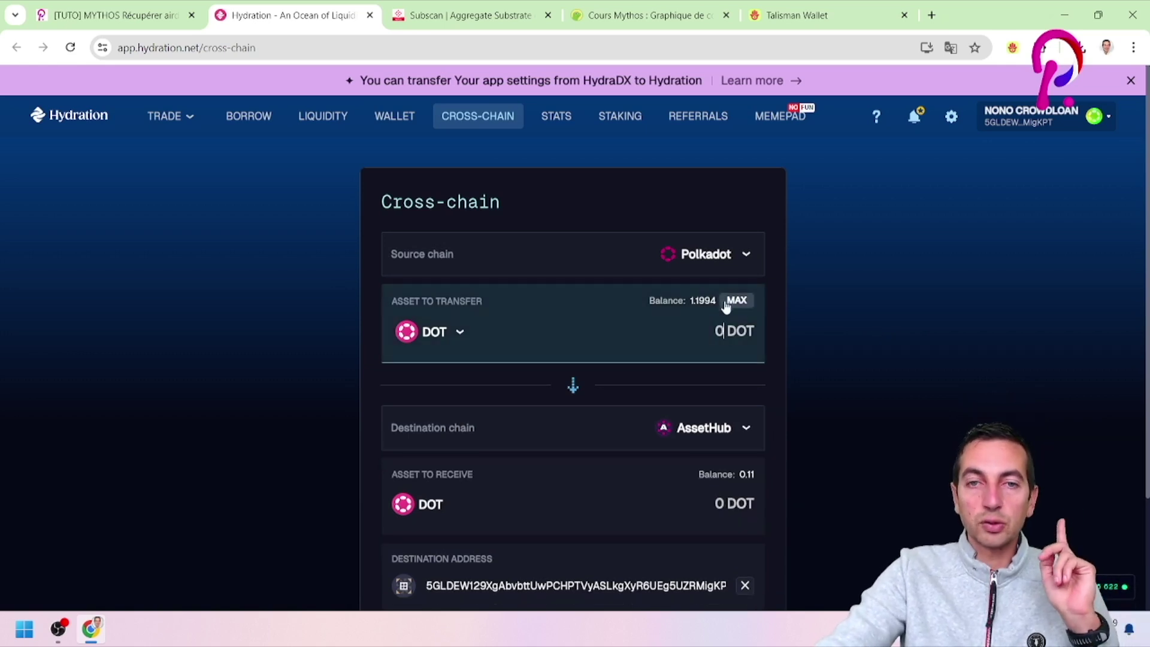
Step: Highlight the DOT balances on the source and destination chains
drag(700, 300, 670, 299)
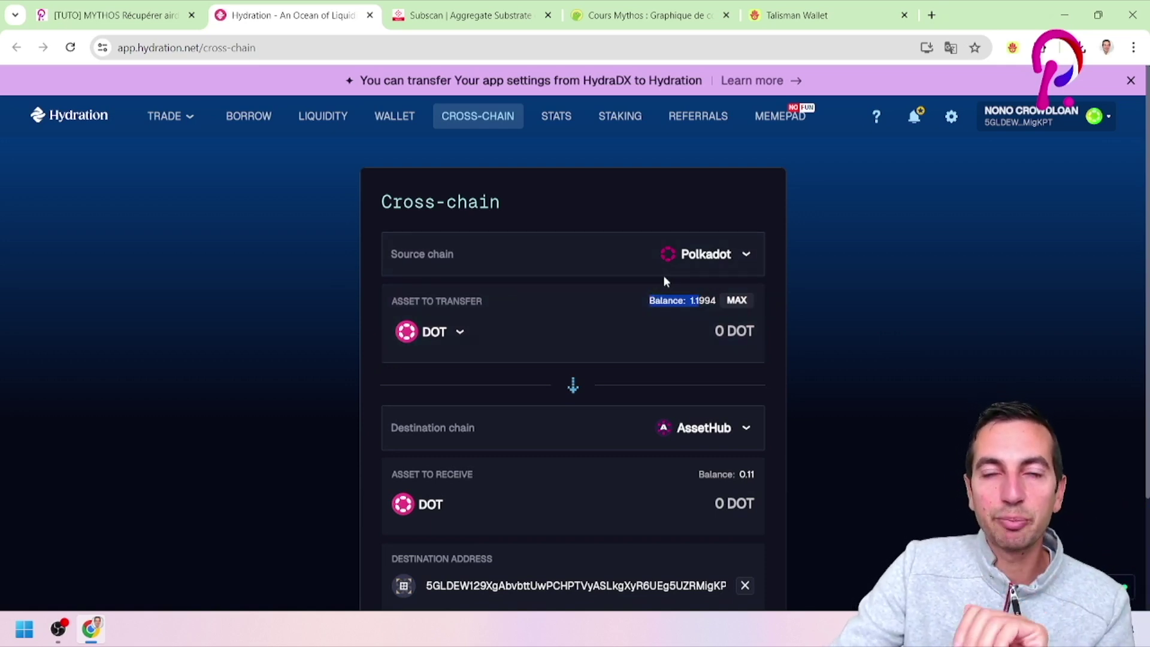
click(694, 326)
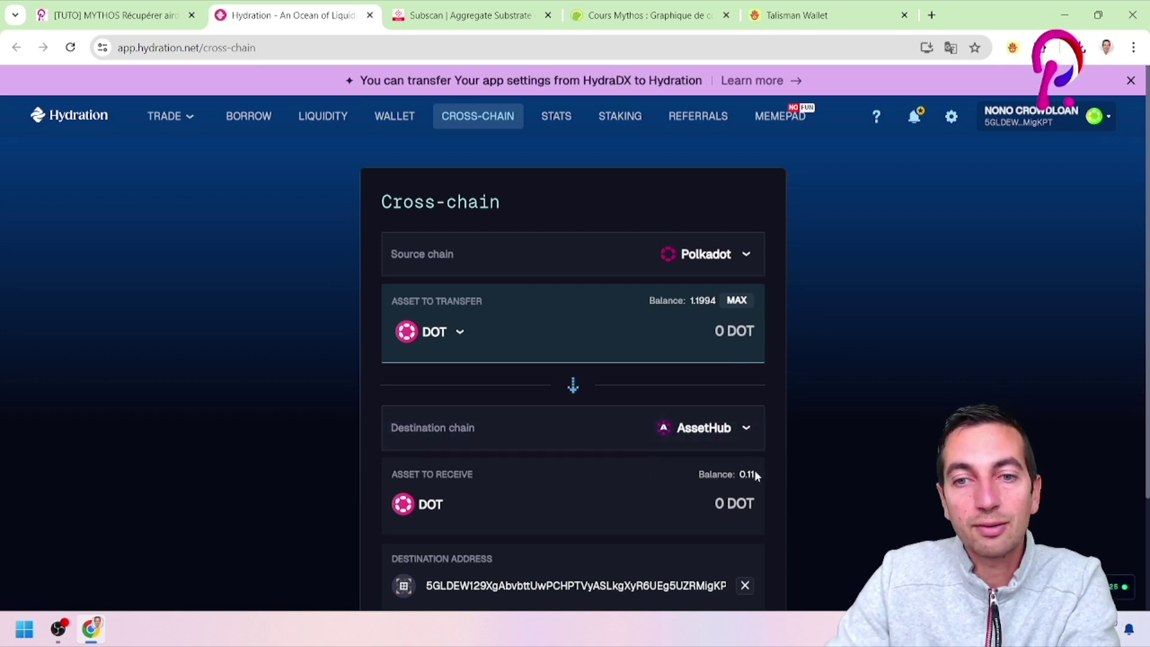
drag(746, 474, 761, 479)
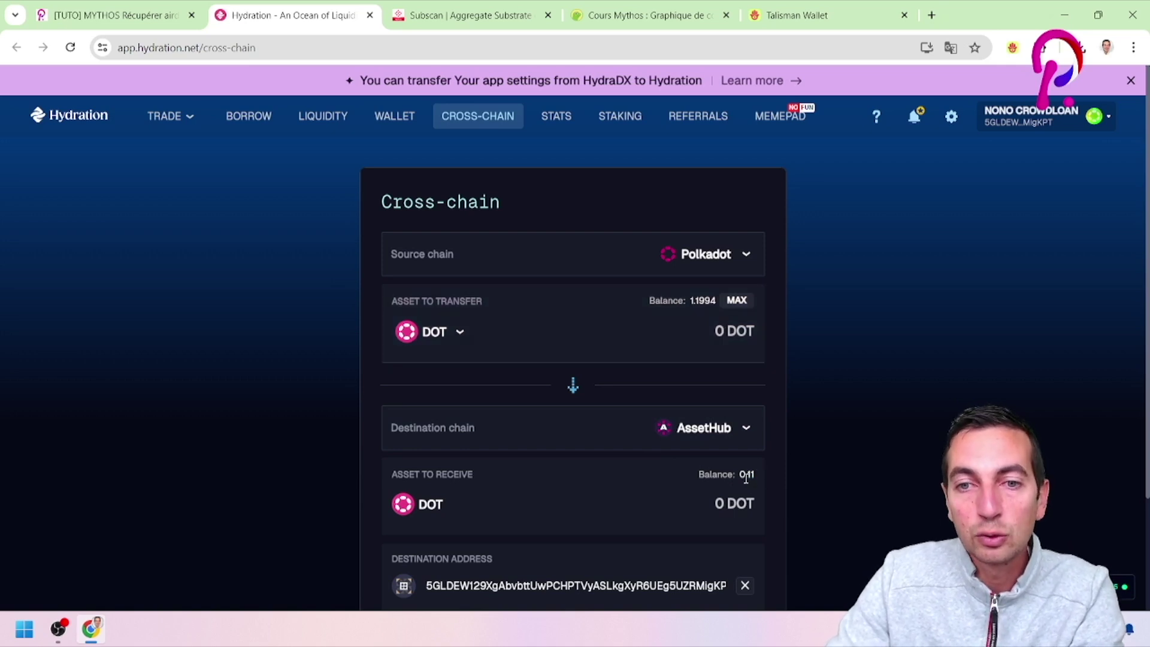
Step: Set the amount of DOT to transfer to 0.1
click(710, 347)
click(713, 331)
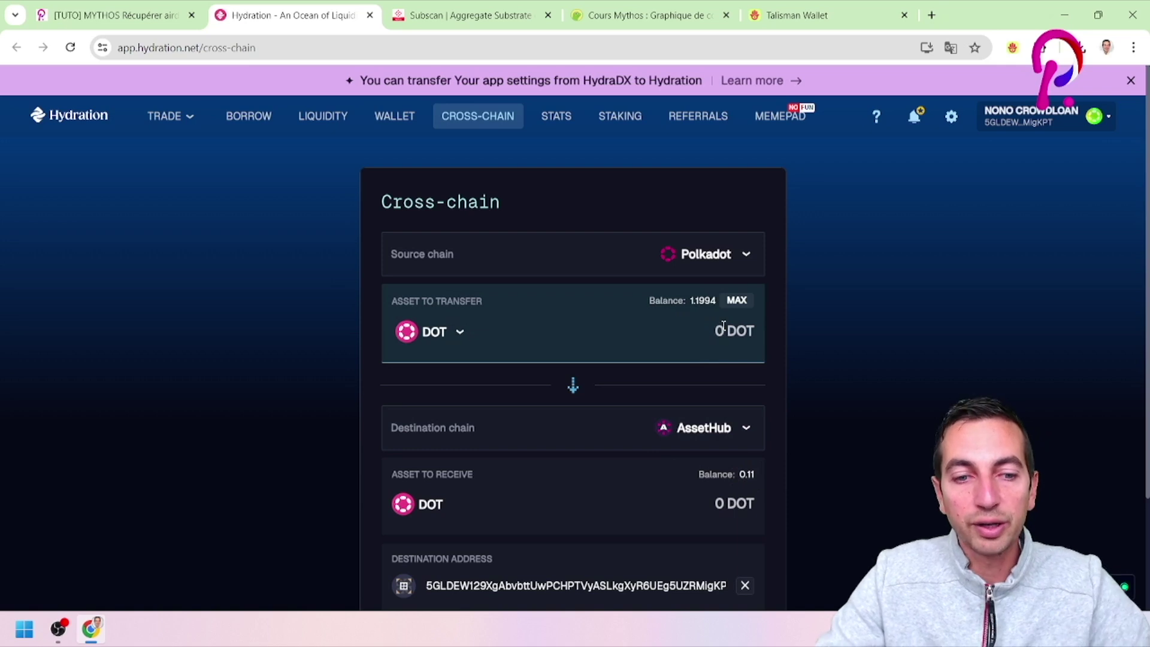
text(.1)
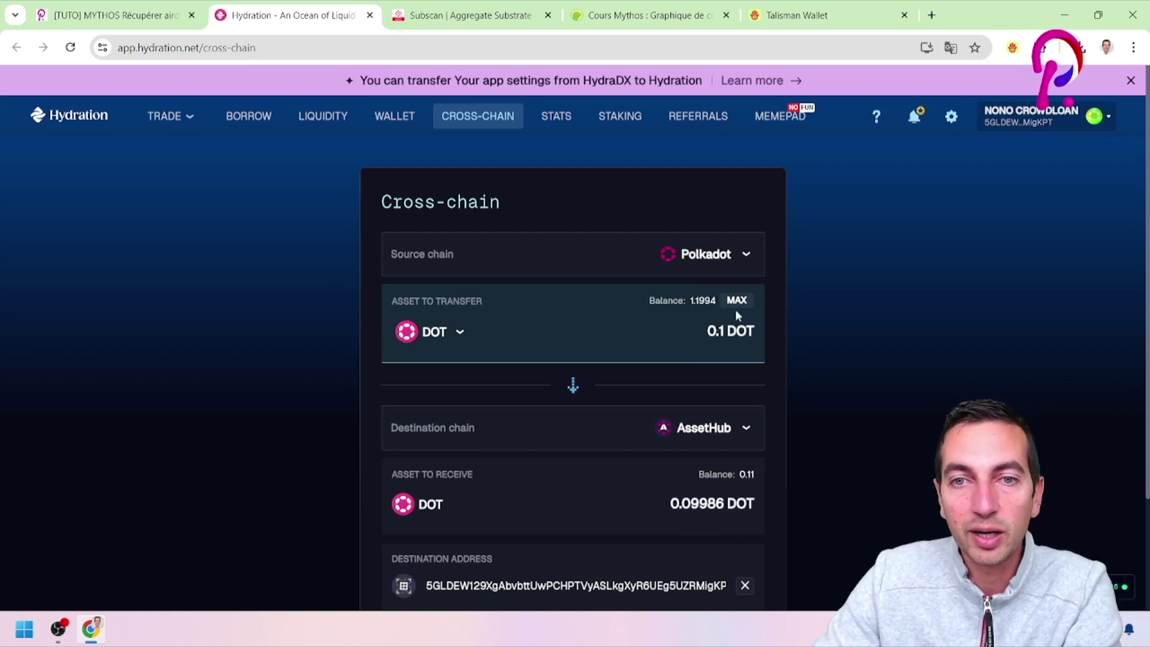
scroll(684, 462, down, 1)
scroll(630, 460, up, 1)
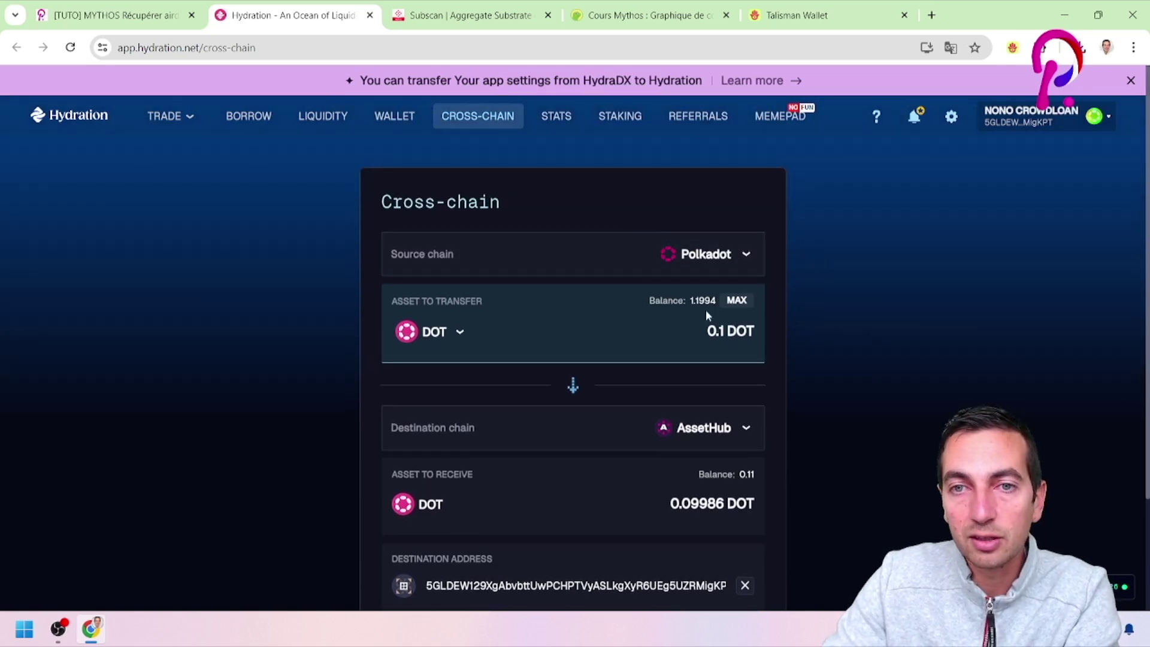
Step: Submit the DOT transfer to AssetHub, approving the Hydration metadata update and signing the transaction in Talisman
scroll(528, 571, down, 2)
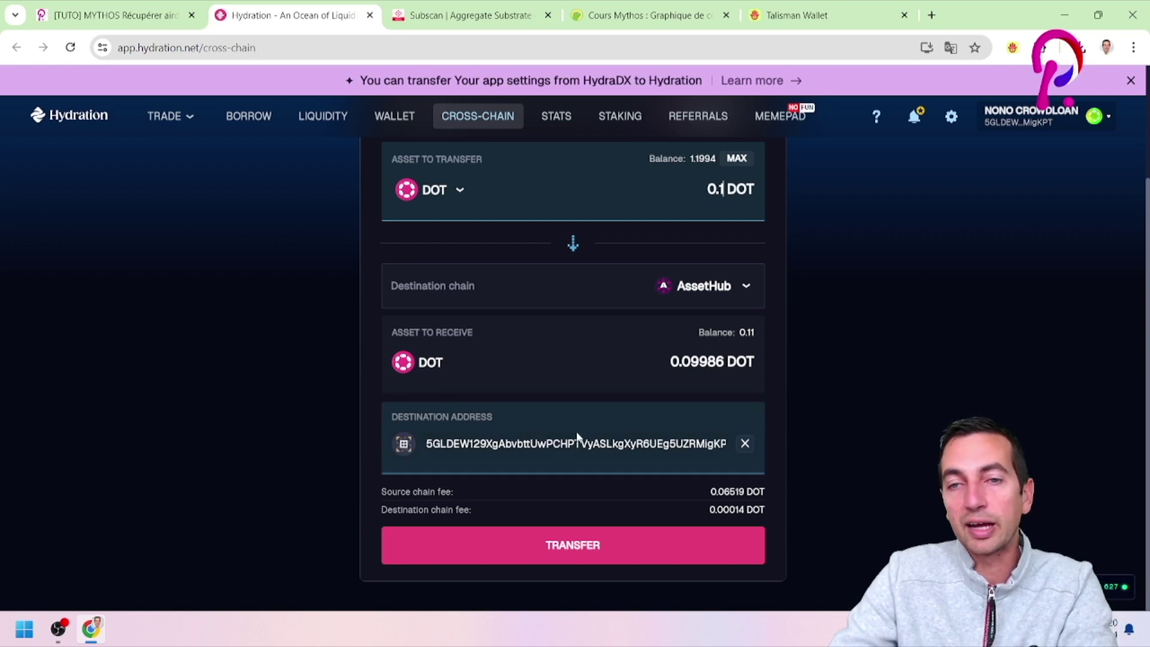
click(595, 535)
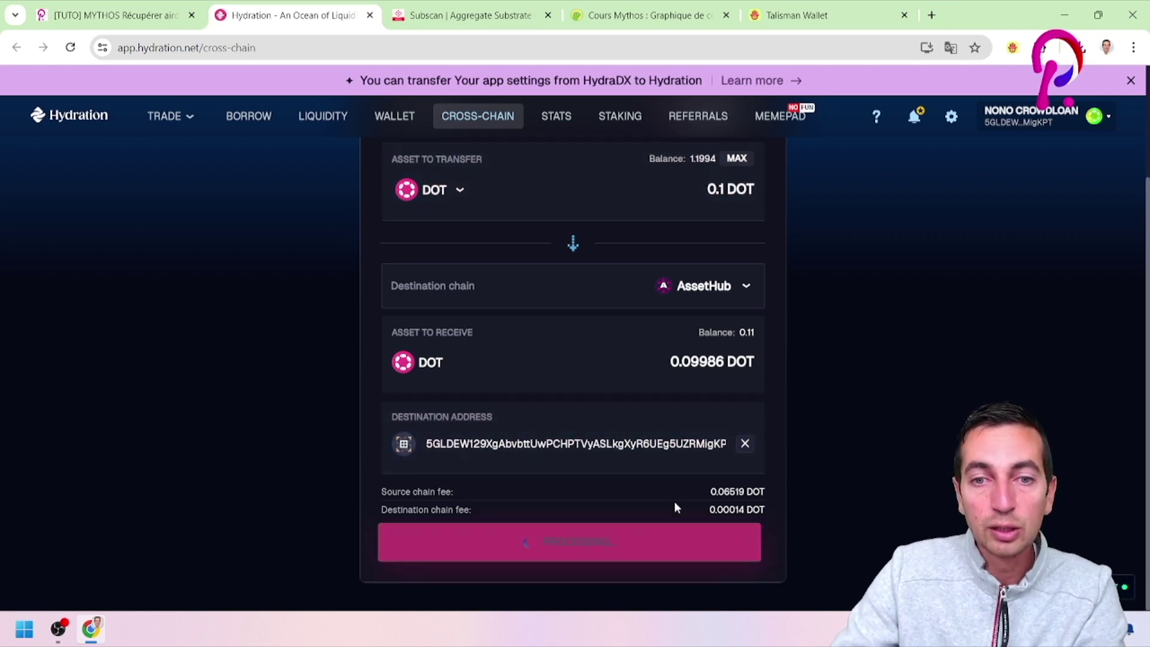
click(722, 486)
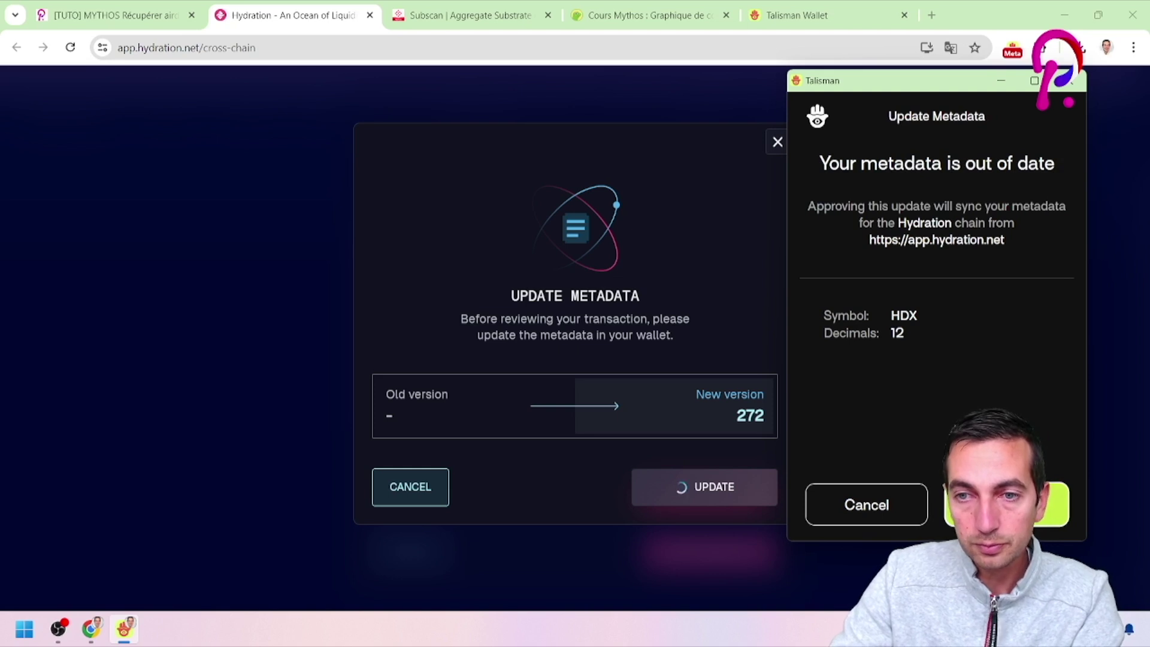
click(1006, 505)
click(726, 545)
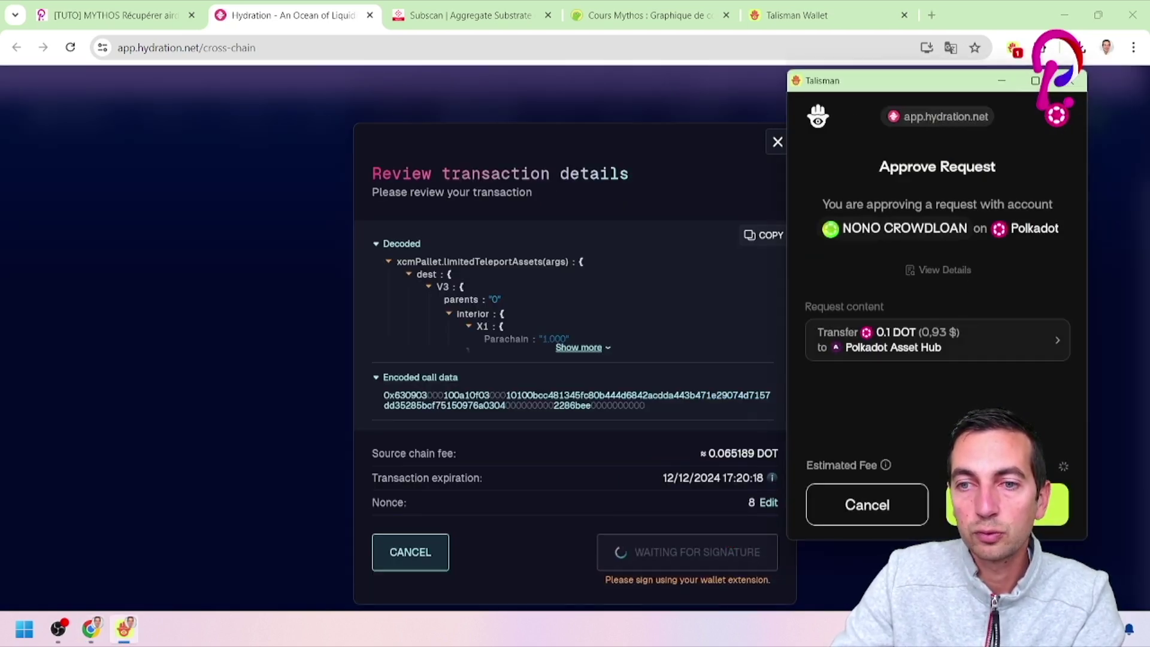
click(1007, 504)
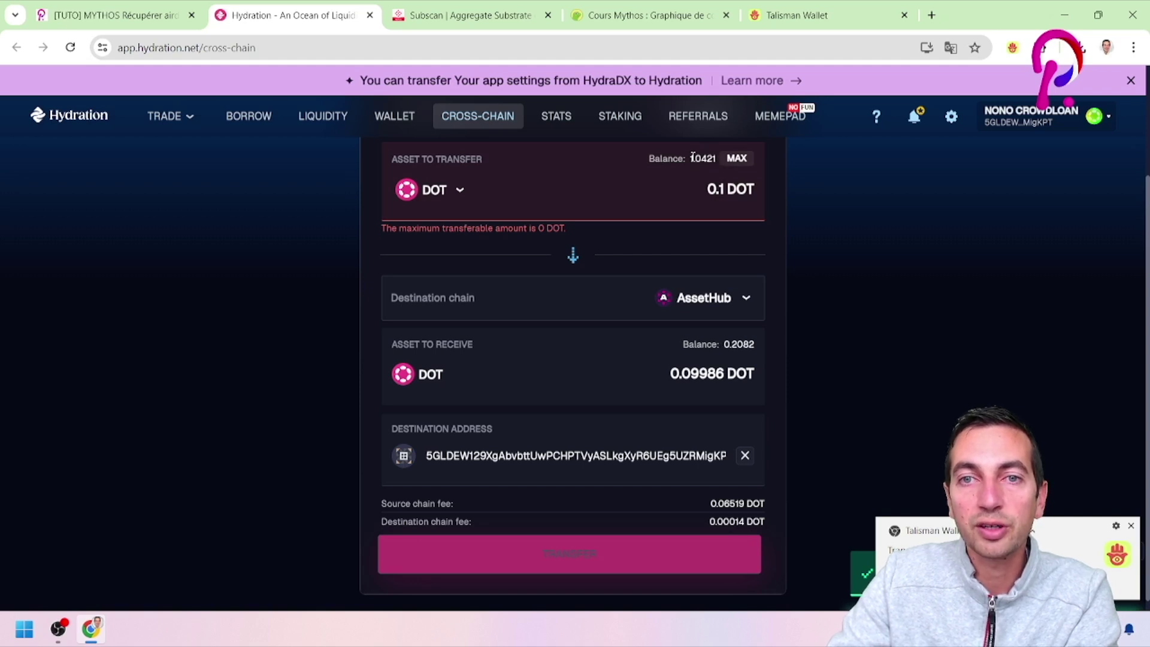
click(701, 162)
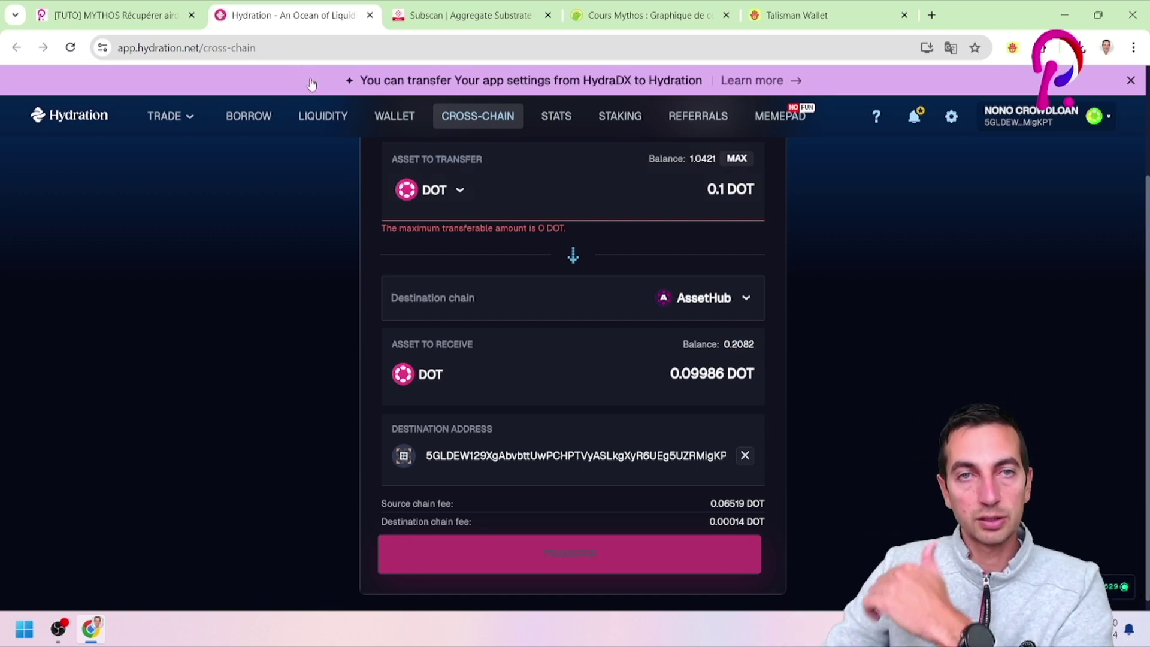
Step: Return to the Polkafrance article and read through "Méthode n°2 pour envoyer du DOT sur Asset Hub" to the "Comment faire avec ses MYTH" section
click(117, 15)
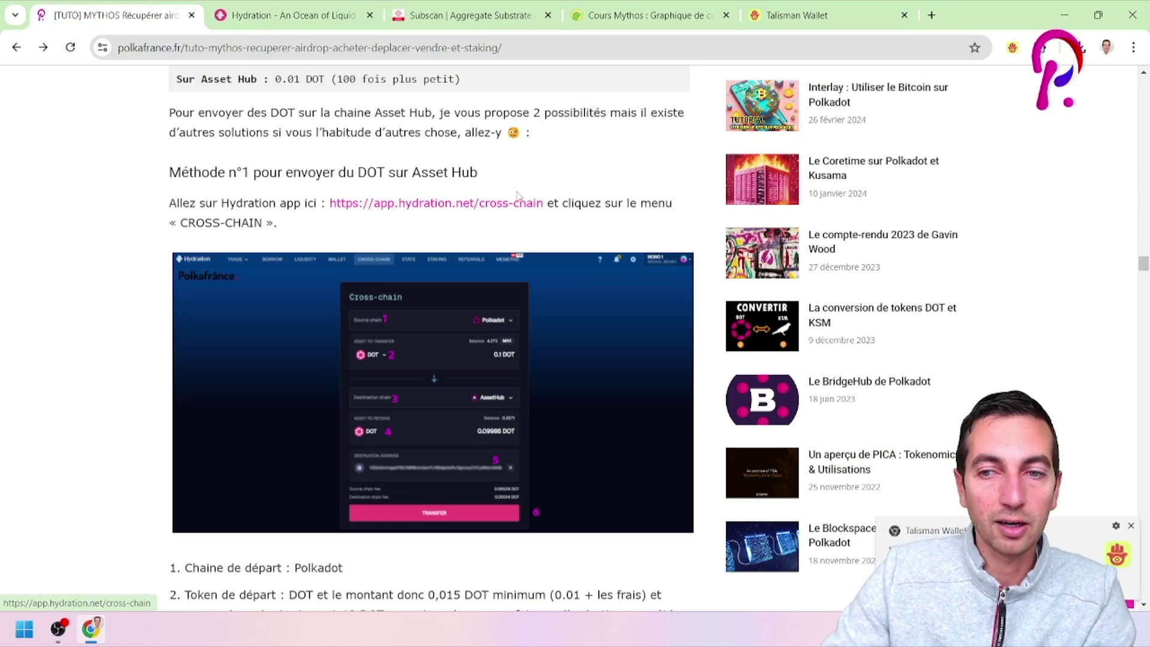
scroll(544, 295, down, 5)
scroll(544, 294, down, 8)
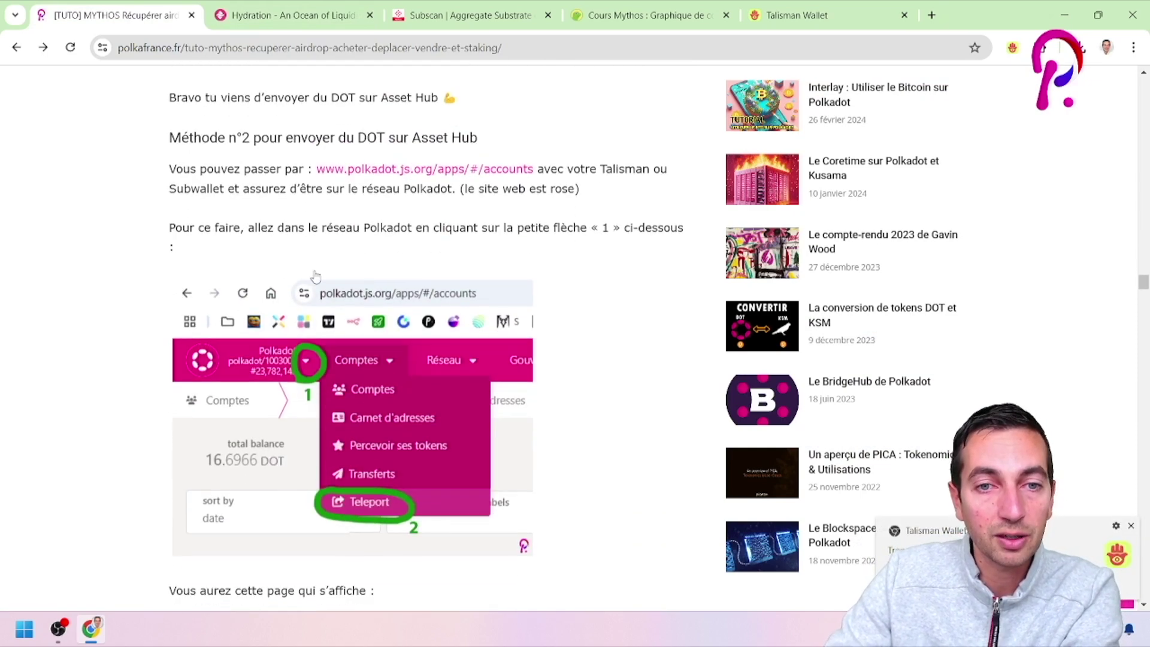
scroll(340, 271, up, 1)
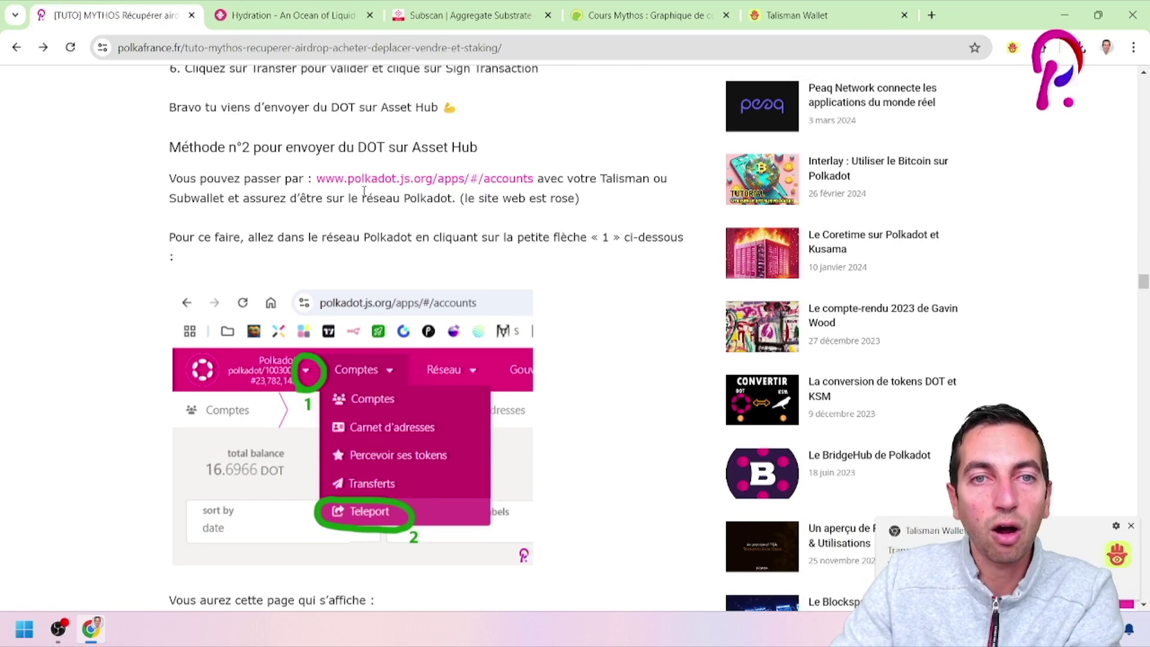
scroll(346, 469, down, 1)
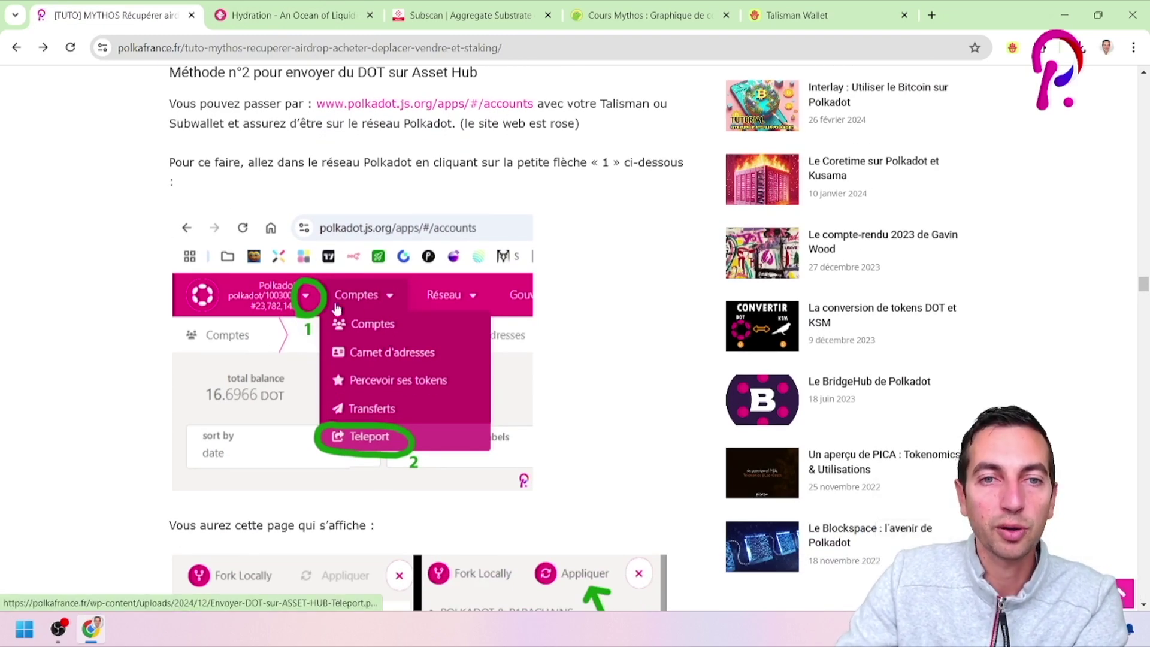
scroll(356, 430, down, 10)
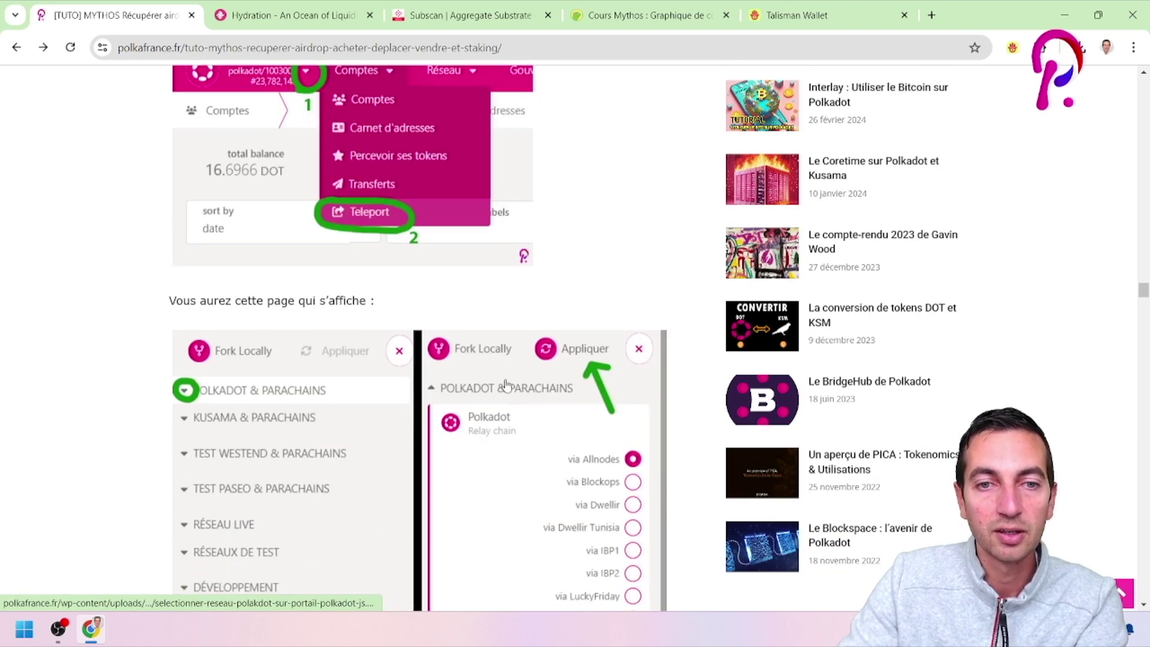
scroll(517, 446, down, 13)
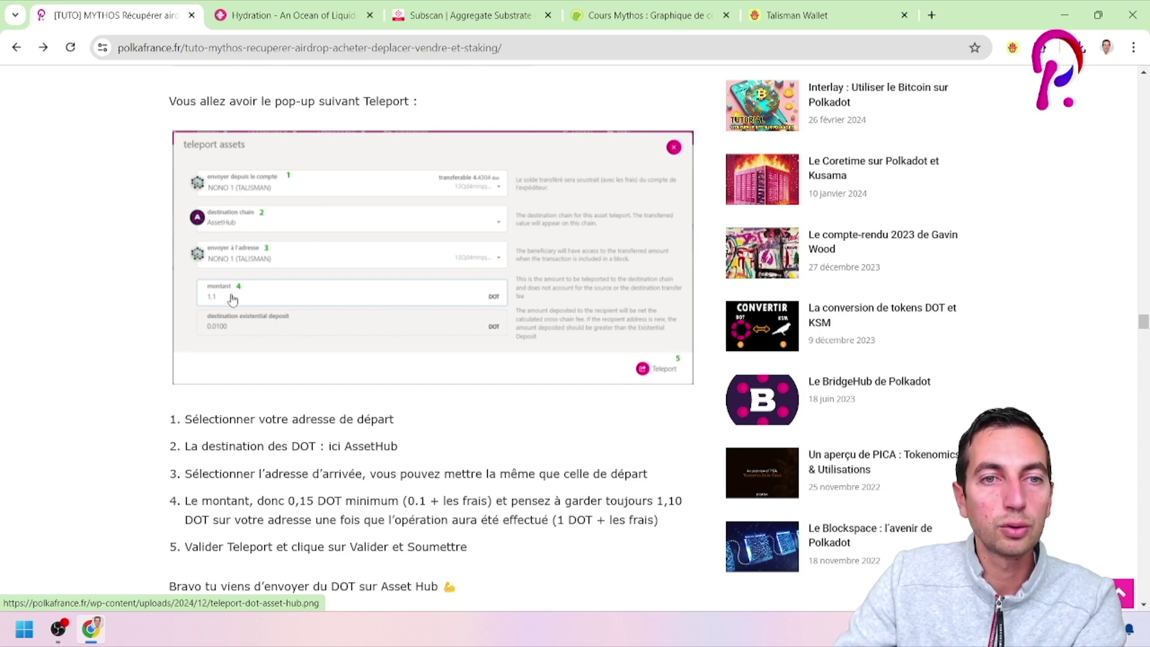
scroll(701, 379, down, 3)
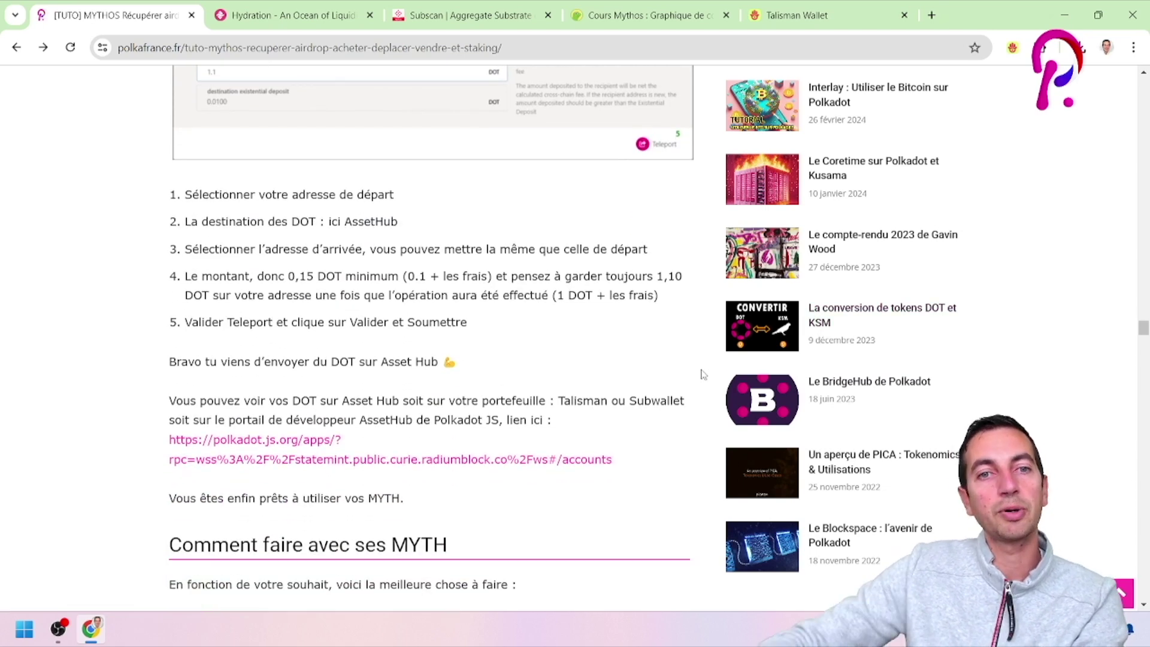
scroll(623, 272, down, 6)
Step: Glance at the Hydration transfer page, return to the article, and briefly open and close the Talisman wallet
click(335, 47)
click(300, 24)
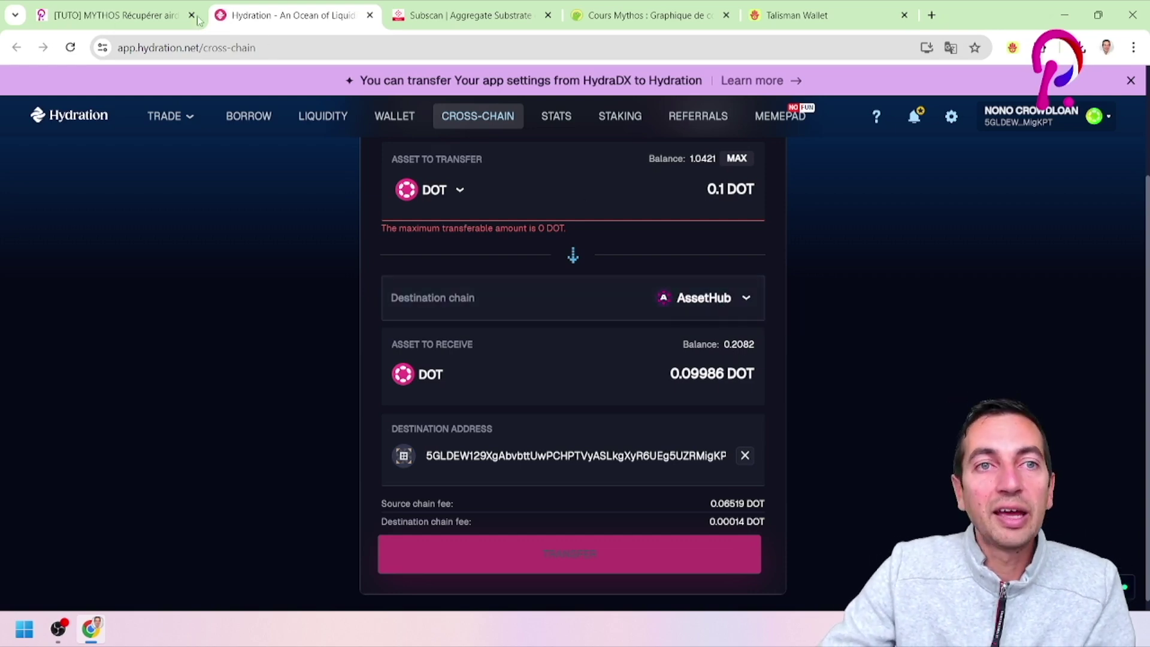
click(120, 15)
click(1012, 47)
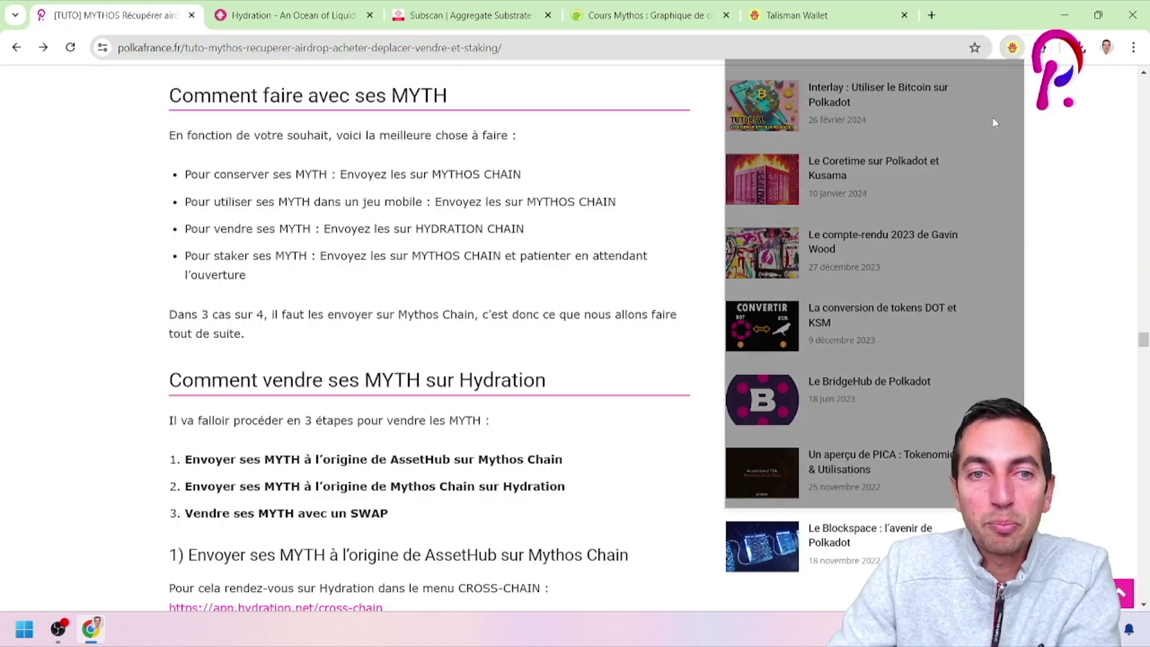
click(593, 162)
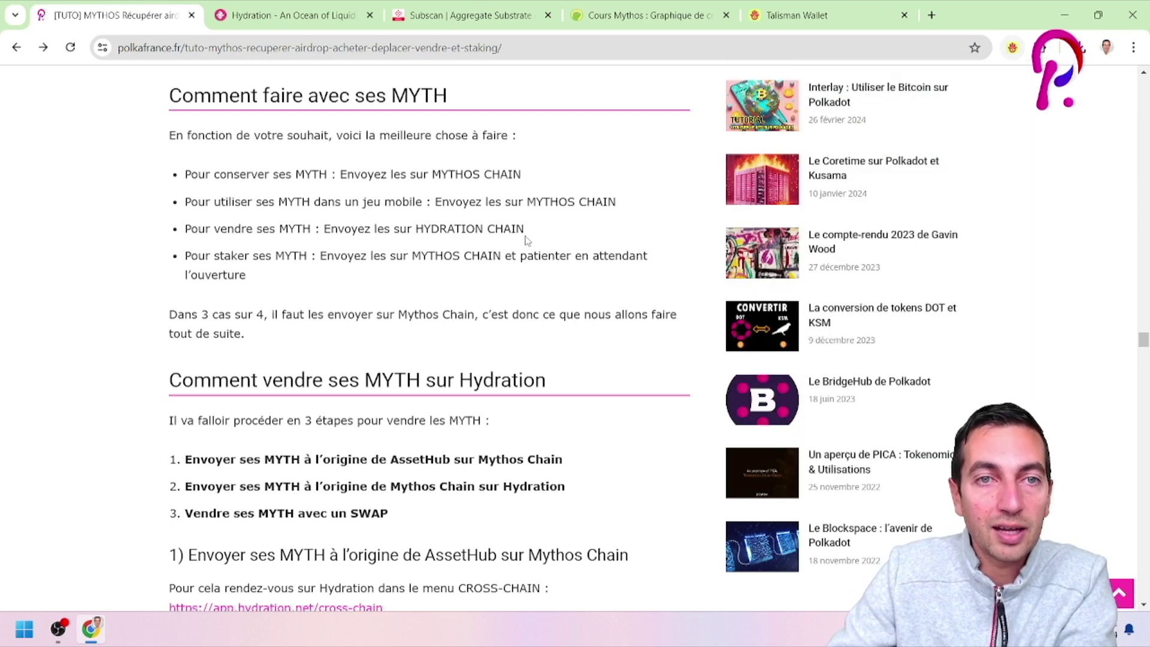
Step: Highlight the article's recommendations for keeping MYTH, using it in a mobile game, and selling it
drag(187, 174, 531, 172)
click(213, 175)
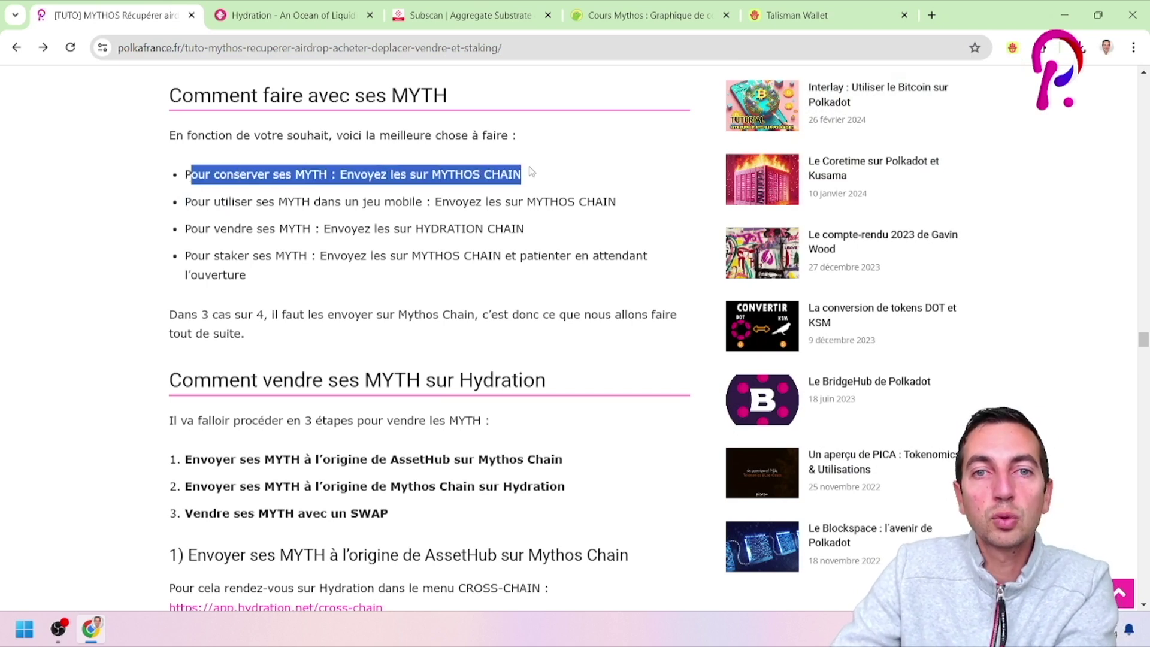
click(491, 169)
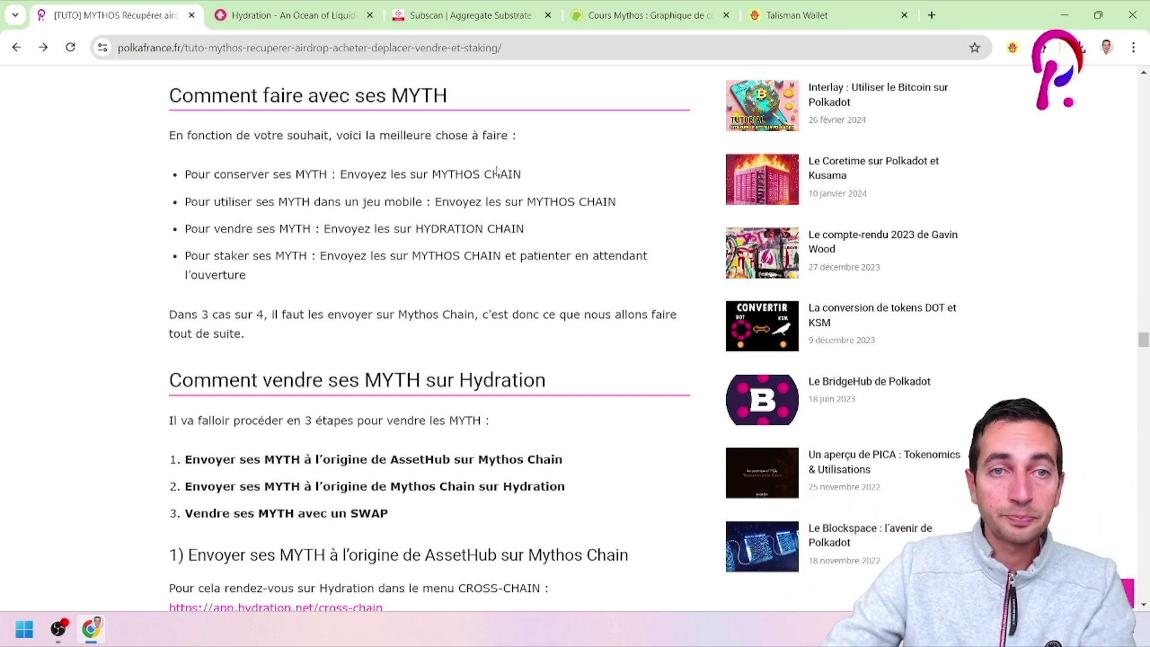
drag(190, 202, 632, 202)
click(539, 202)
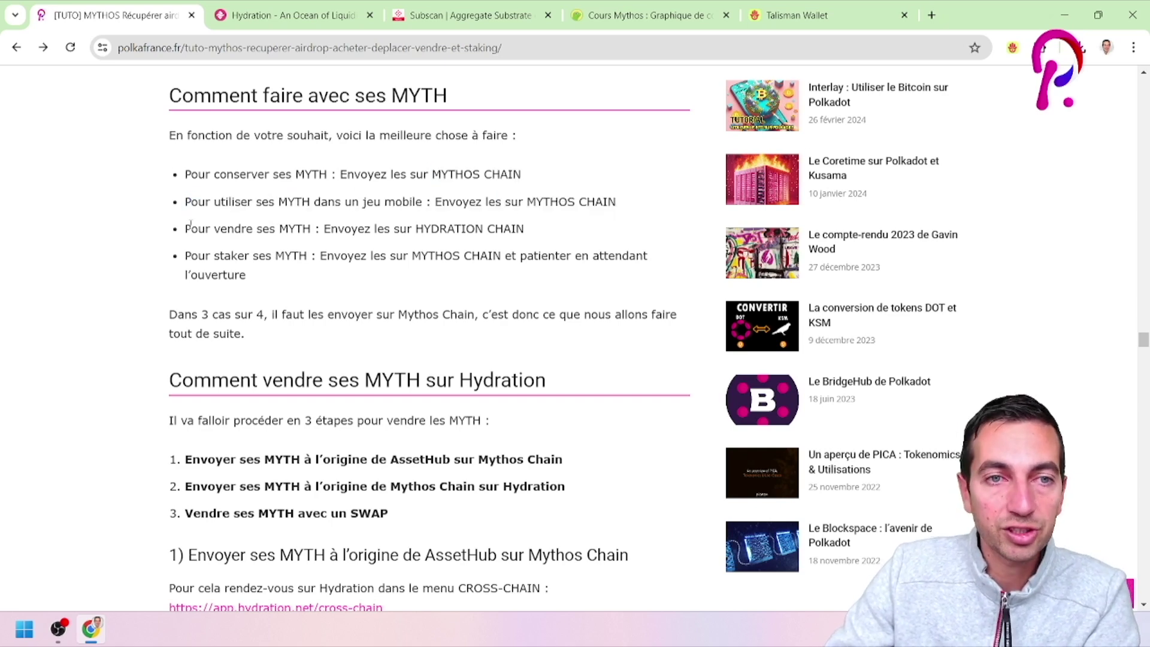
drag(201, 231, 395, 230)
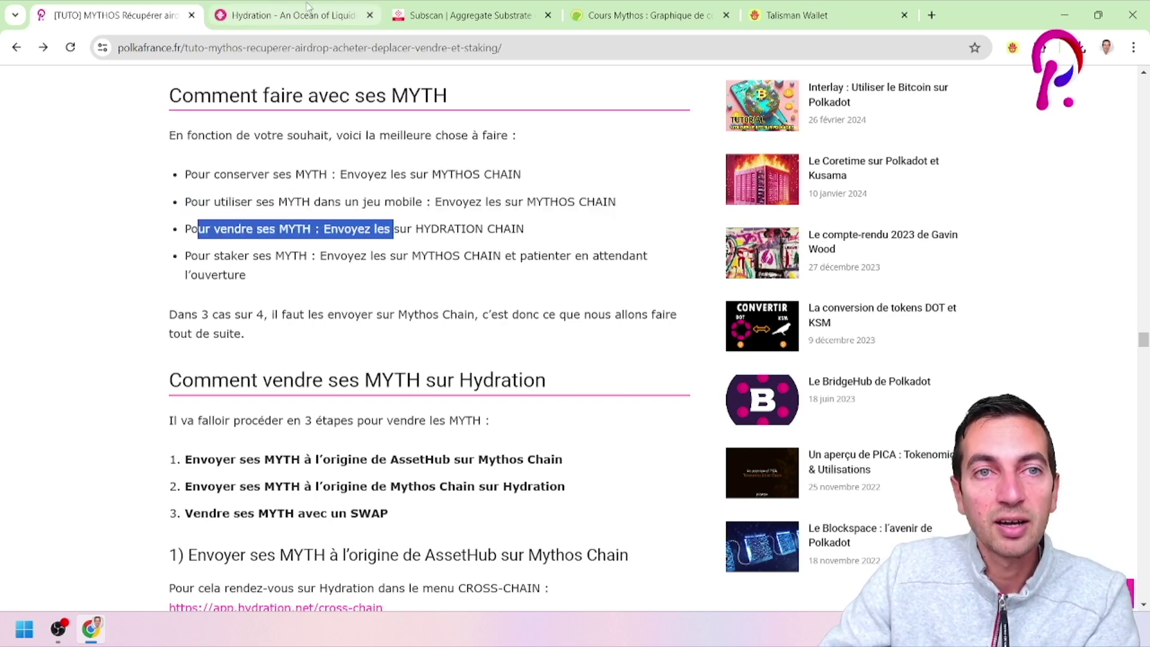
Step: Glance at Hydration's transfer form, return to the article, and highlight its recommendations for keeping, using, staking and selling MYTH
click(307, 8)
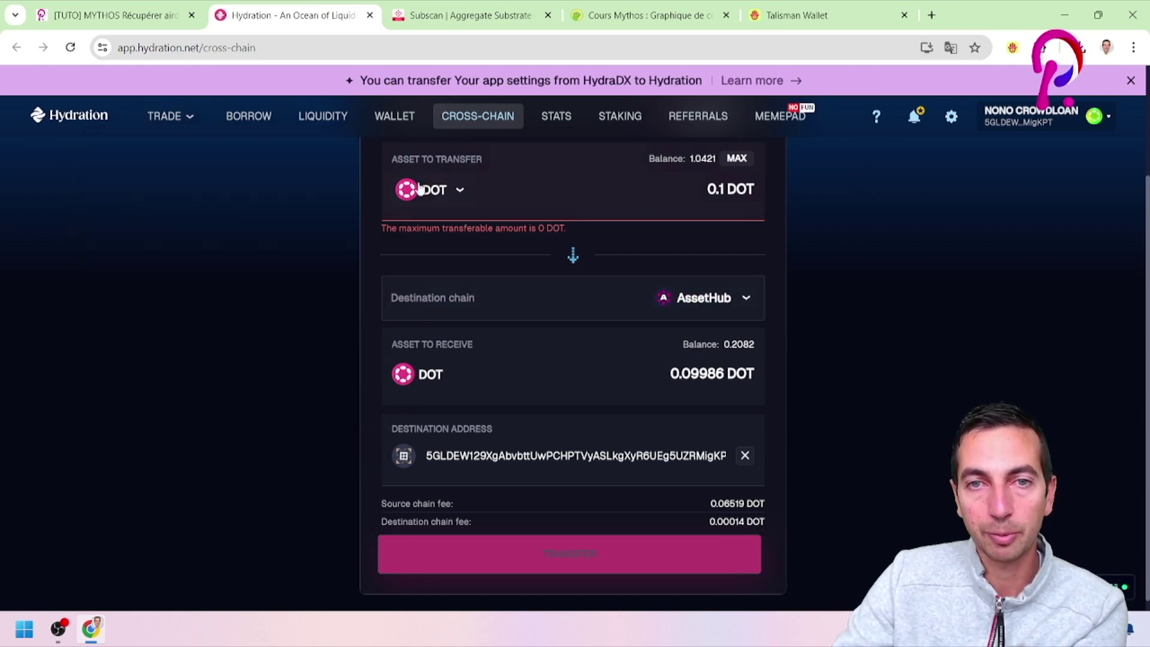
click(136, 23)
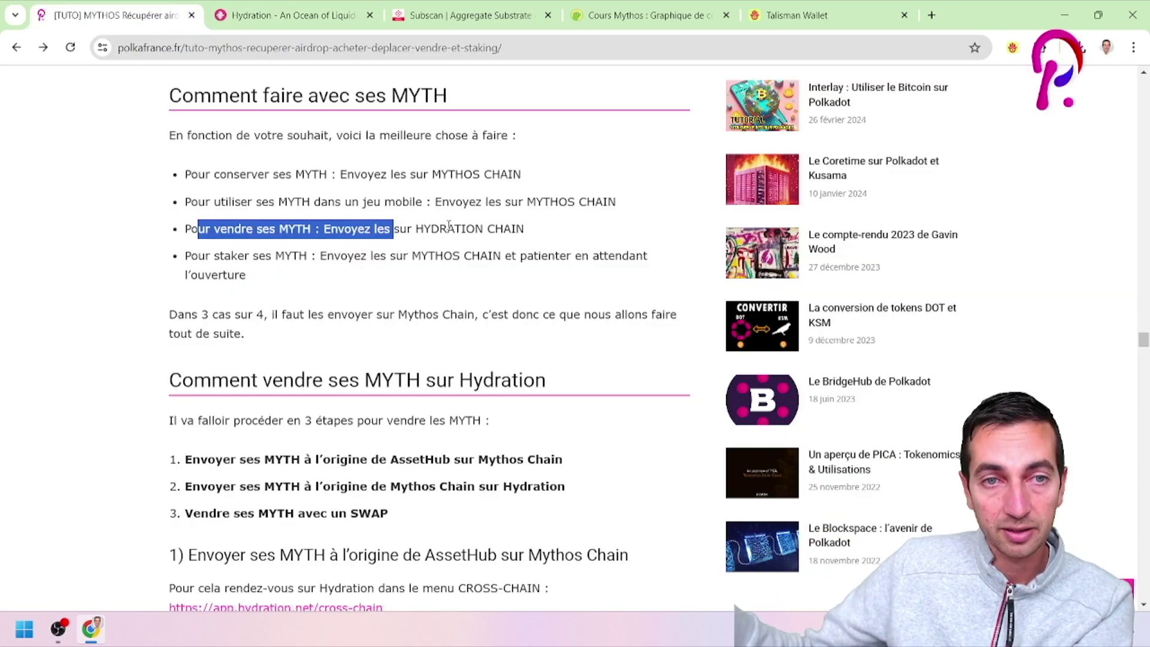
drag(190, 257, 501, 256)
click(288, 174)
drag(232, 174, 437, 189)
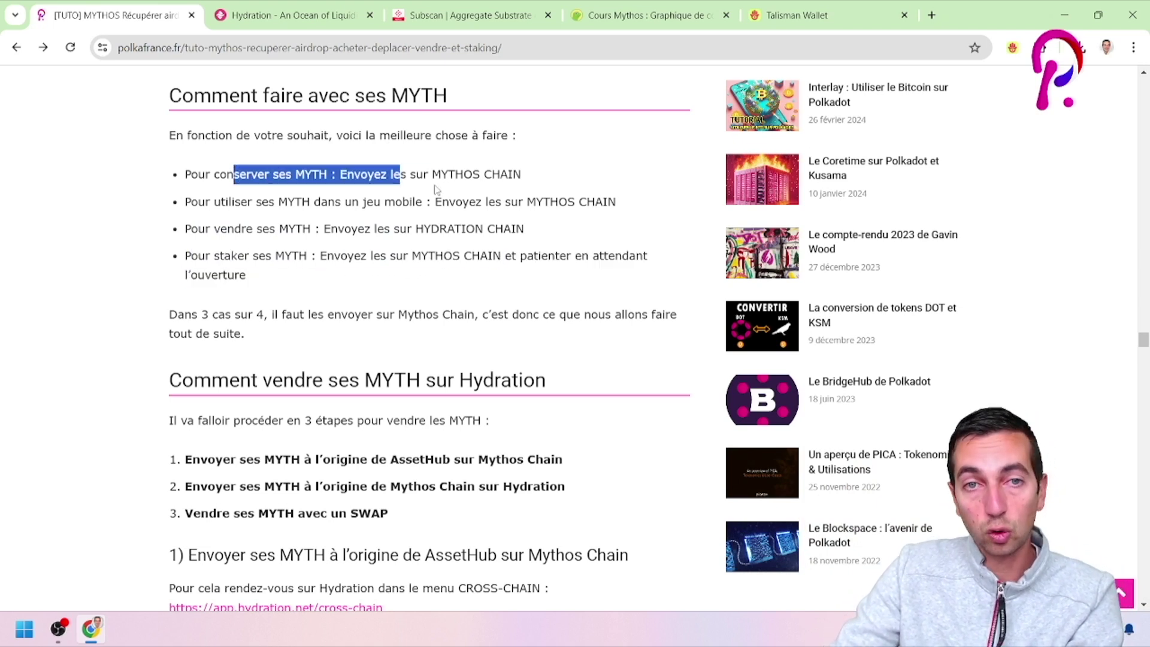
drag(341, 201, 543, 202)
drag(279, 269, 558, 277)
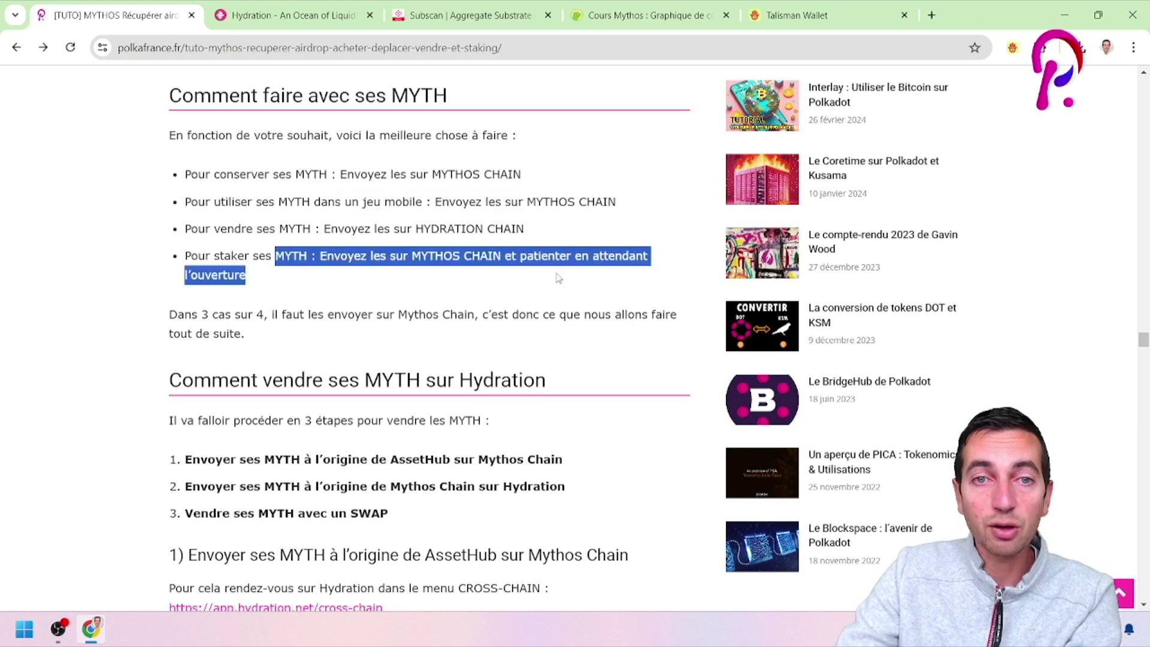
click(246, 224)
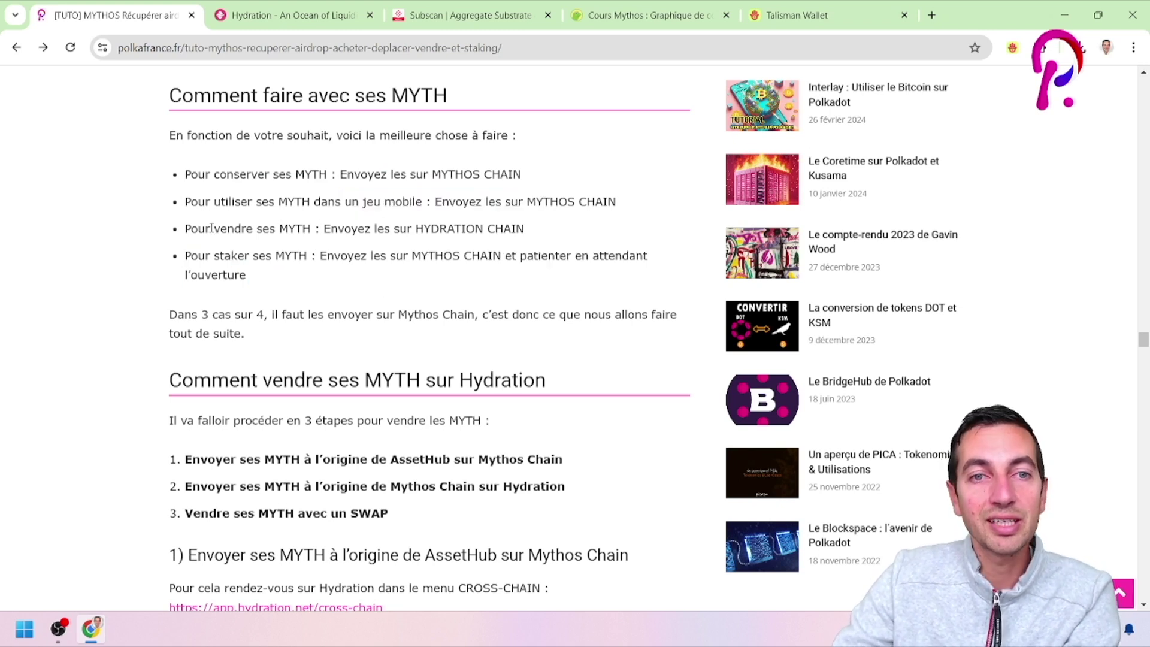
drag(198, 228, 533, 232)
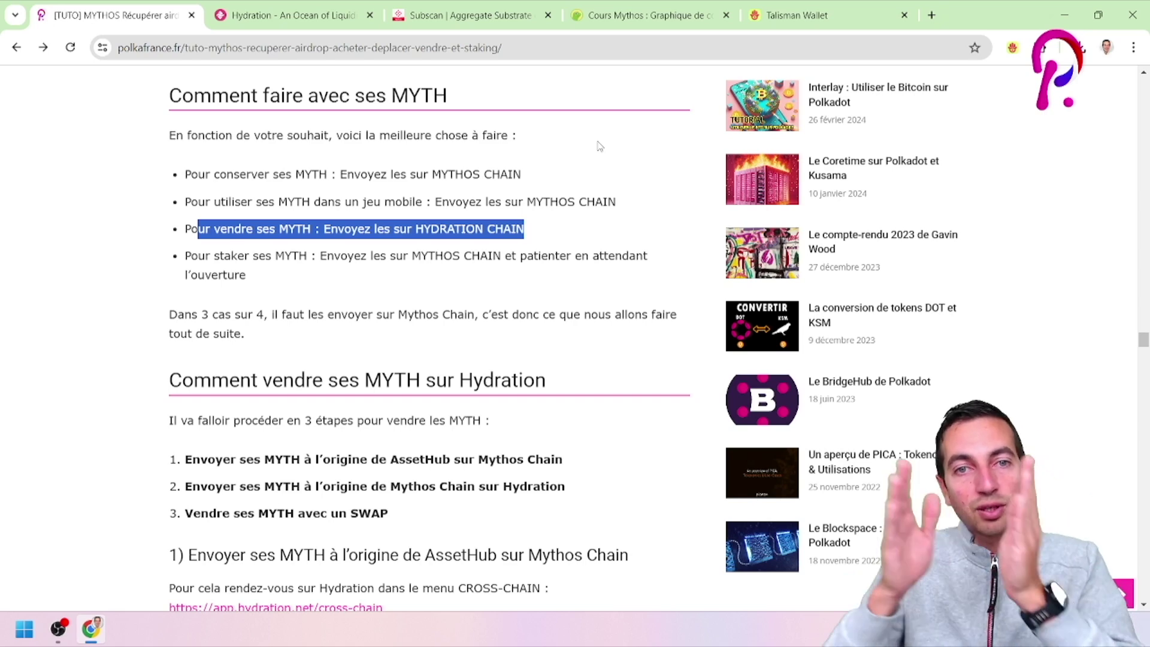
Step: Read the article's three stages for selling MYTH on Hydration and open Hydration's Cross-chain page
scroll(515, 264, down, 3)
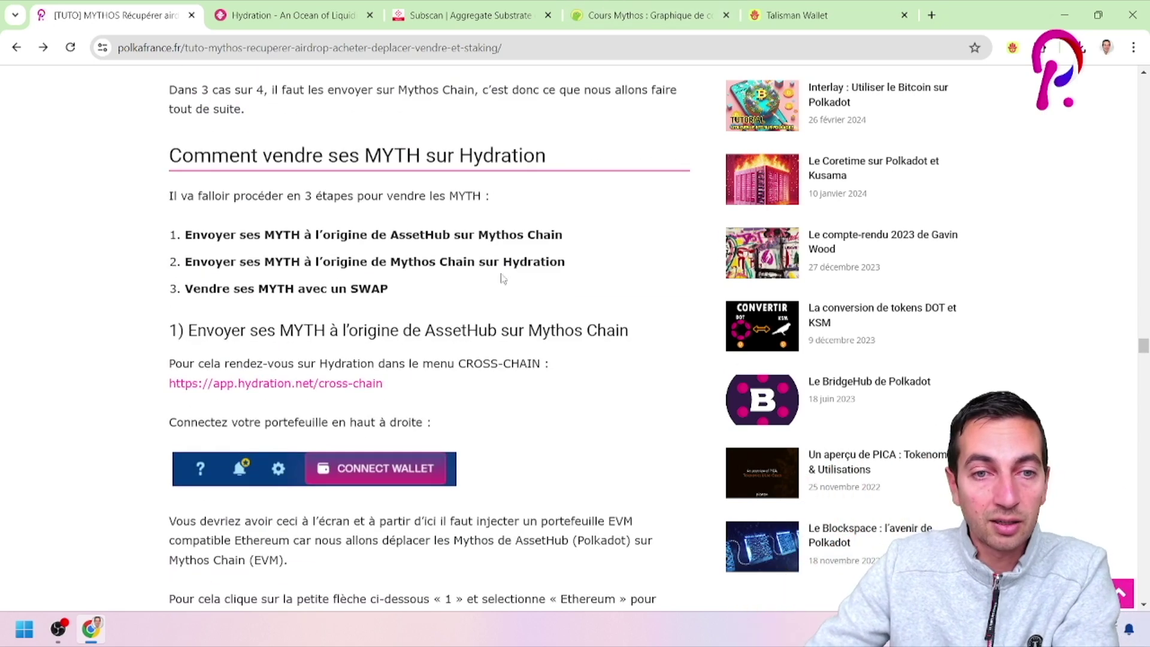
scroll(511, 297, down, 1)
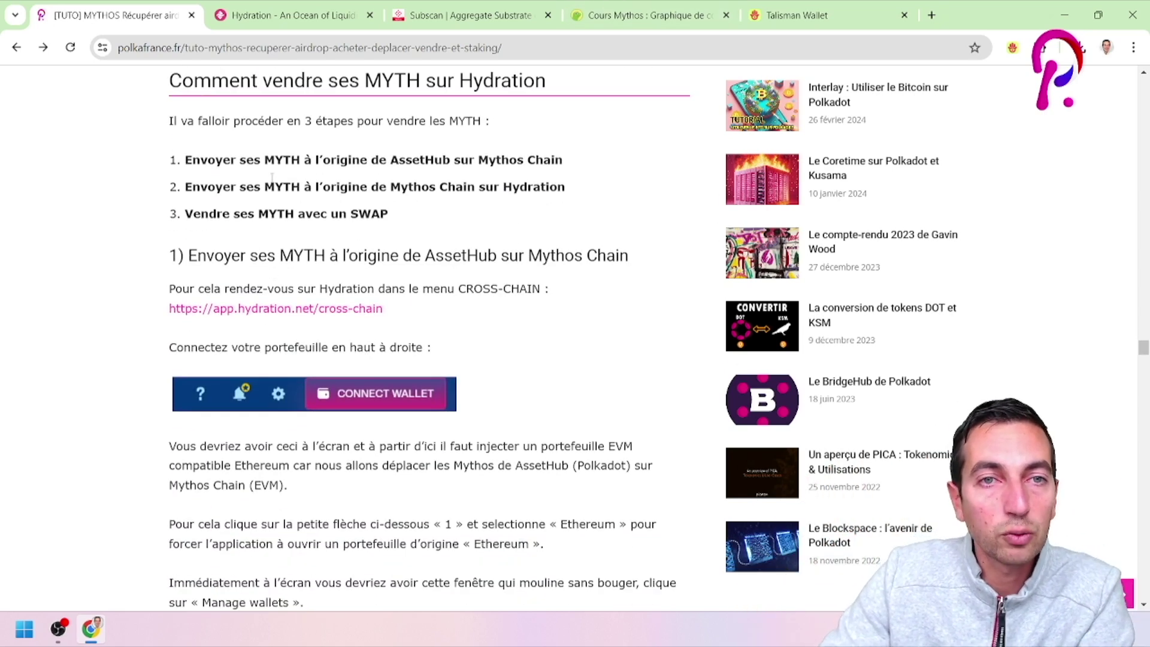
click(263, 309)
click(491, 17)
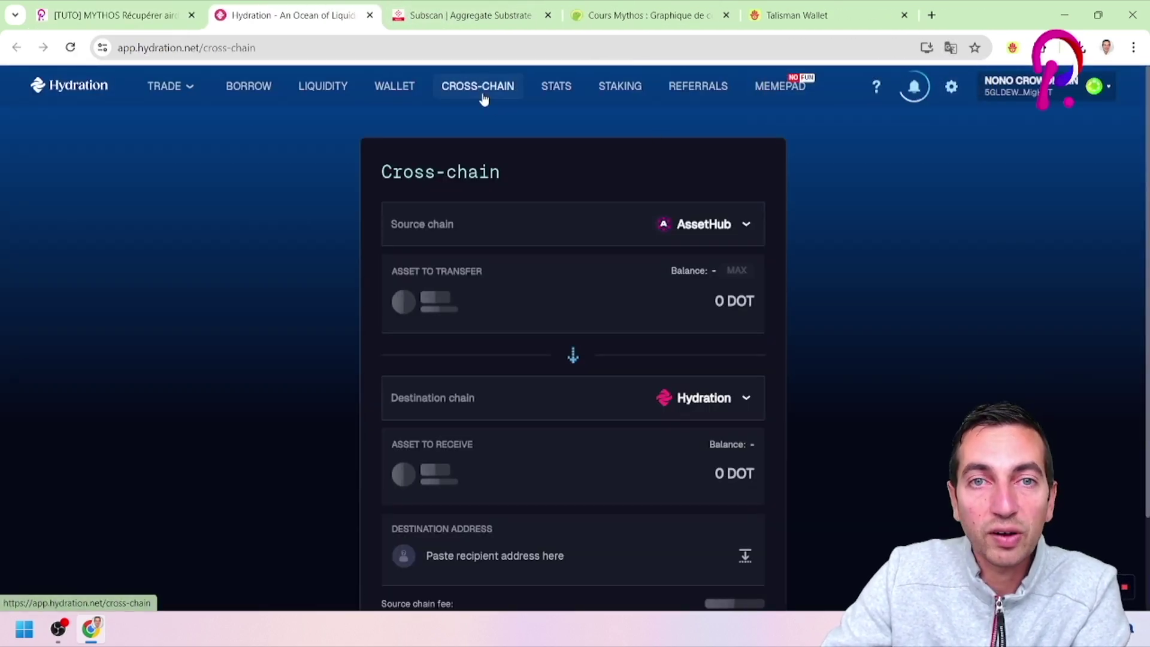
Step: Read the article's instructions on selecting Ethereum and managing wallets, comparing them with Hydration's Cross-chain form
click(114, 15)
scroll(393, 264, down, 1)
scroll(395, 269, down, 8)
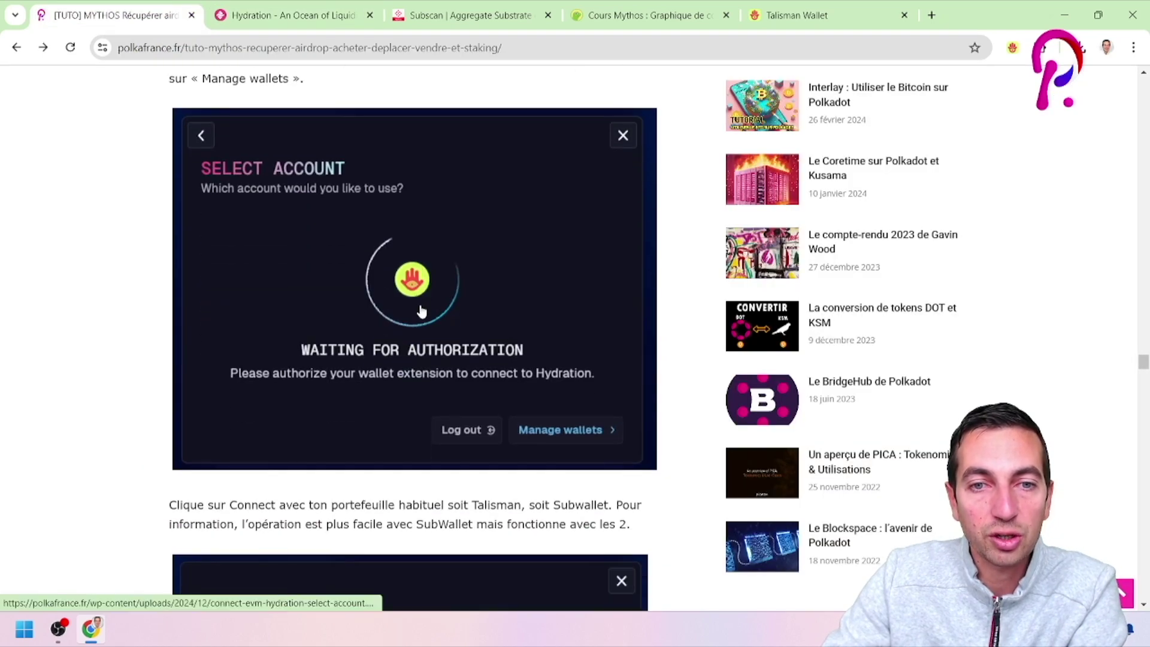
scroll(395, 270, up, 2)
click(305, 7)
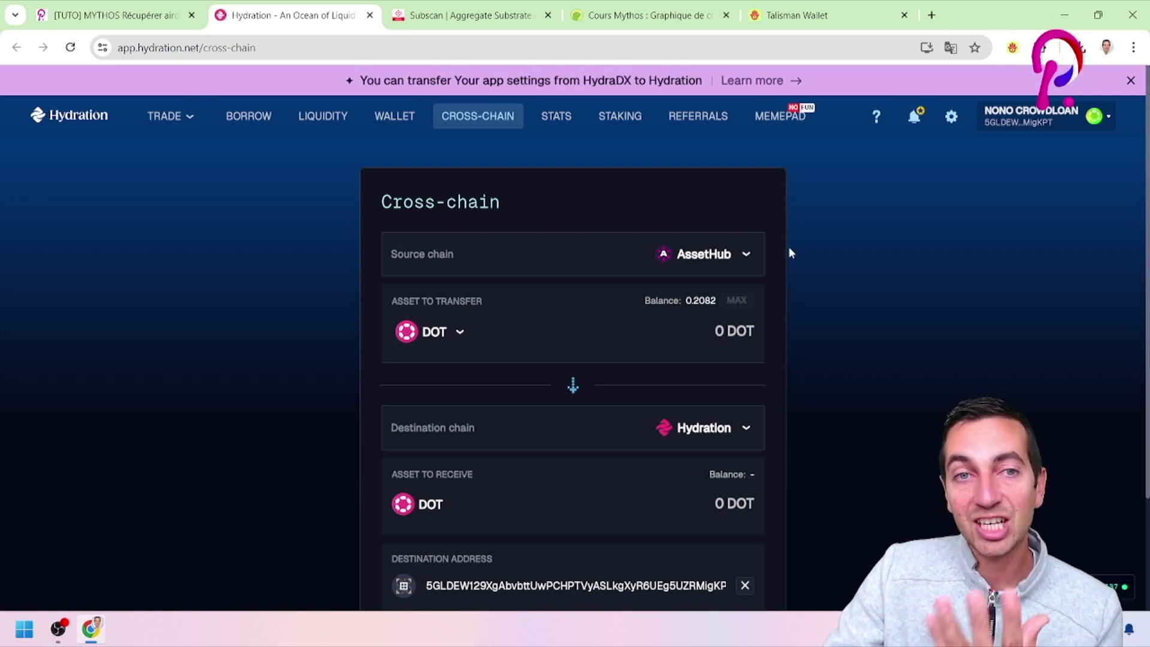
click(164, 21)
click(287, 8)
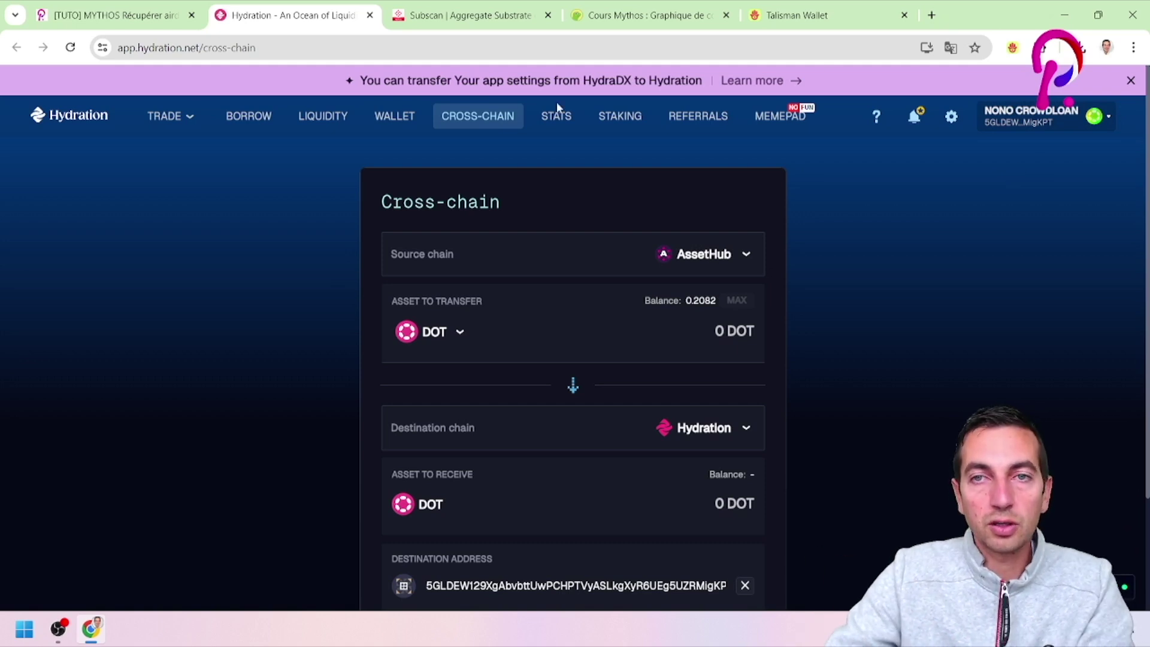
click(133, 15)
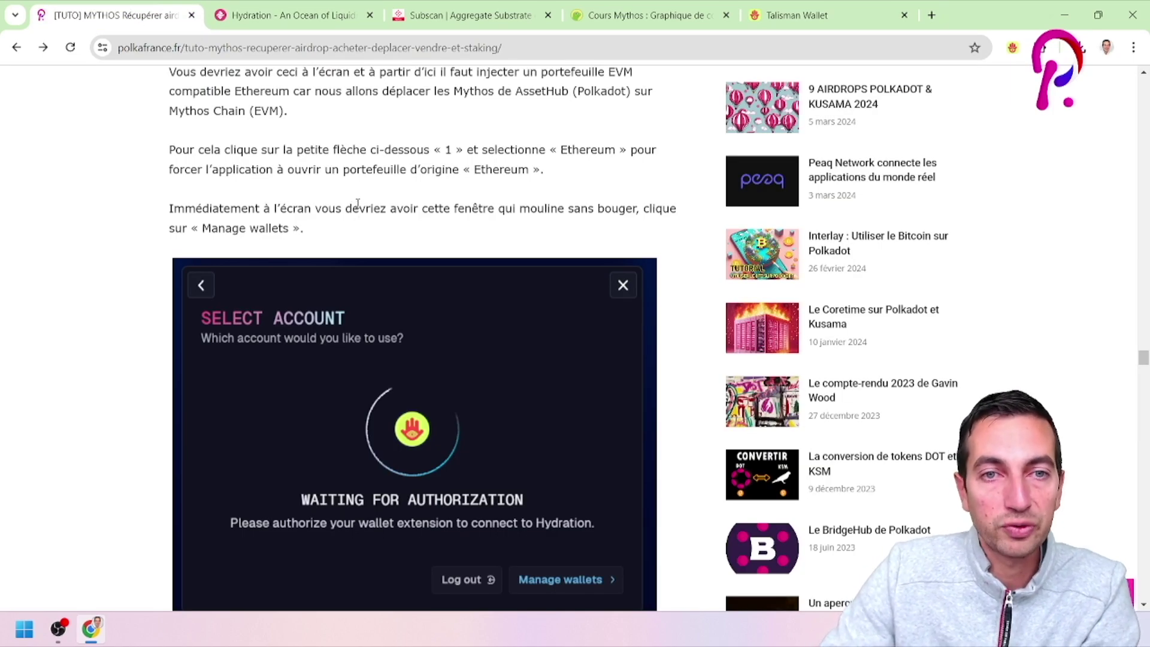
scroll(369, 201, up, 1)
Step: Set up a Hydration cross-chain transfer of 134 MYTH from AssetHub to the Mythos destination chain
click(287, 15)
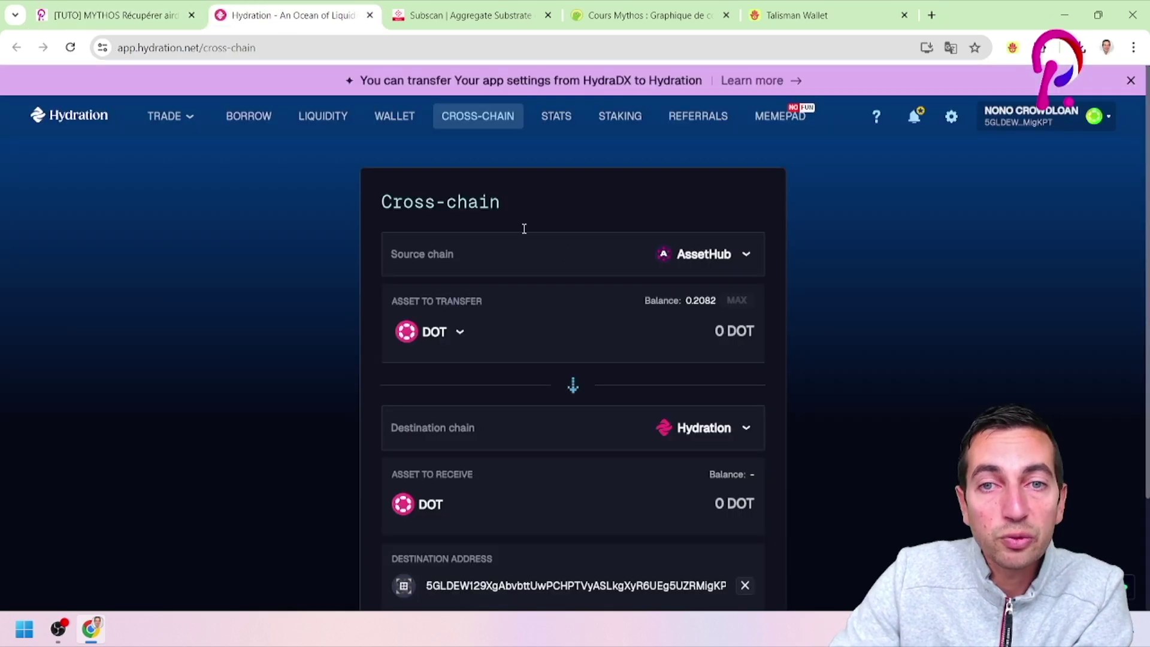
click(689, 433)
click(428, 455)
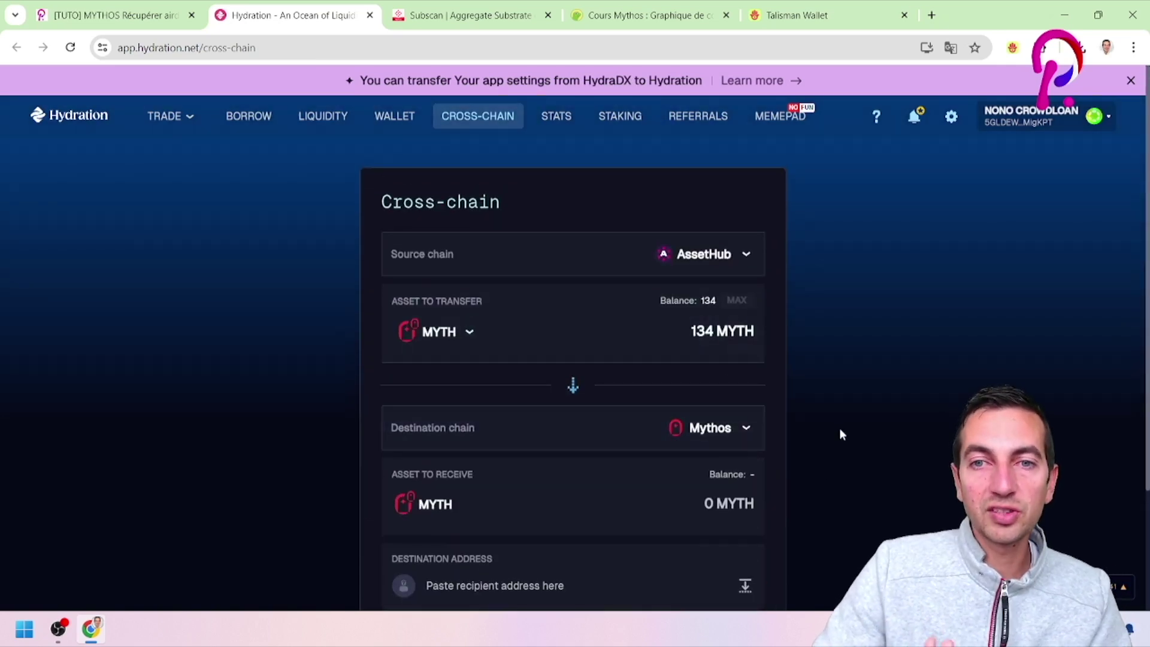
scroll(839, 437, down, 1)
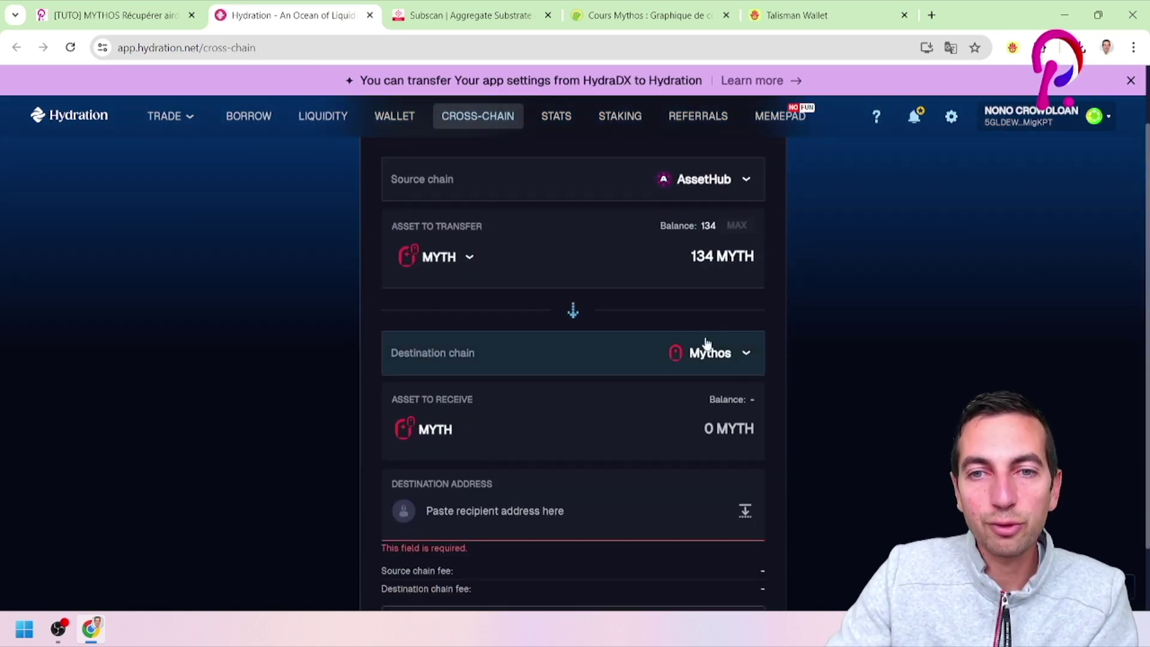
Step: Check the article's "Waiting for authorization" wallet illustration and return to the MYTH transfer form
click(149, 6)
scroll(395, 317, up, 6)
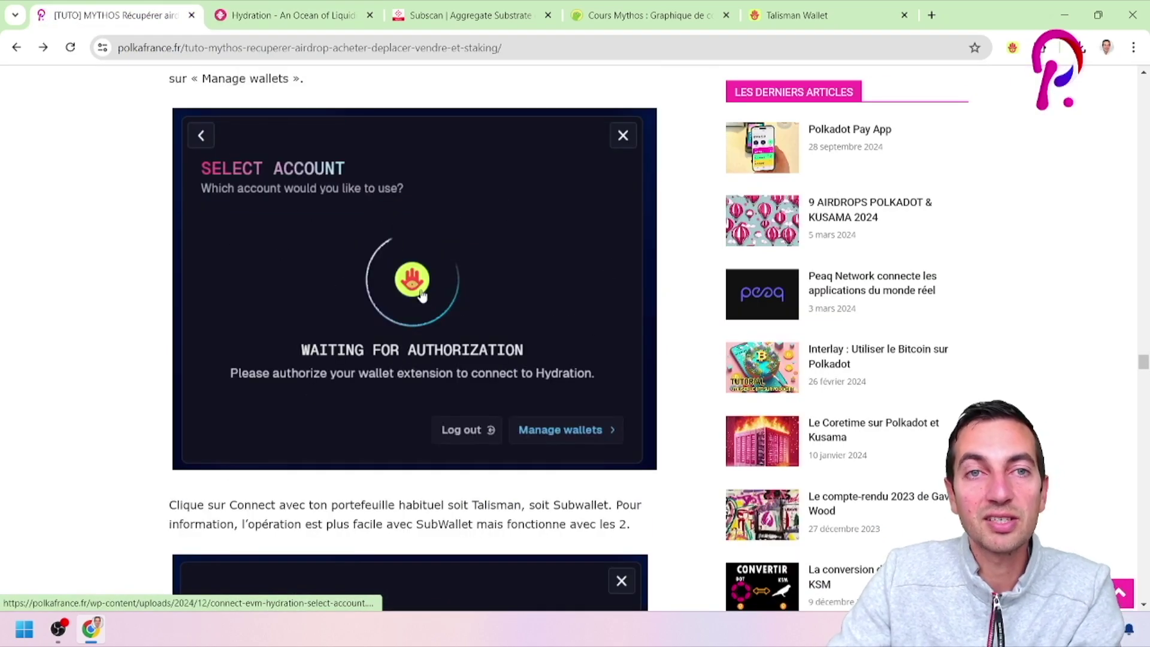
click(240, 18)
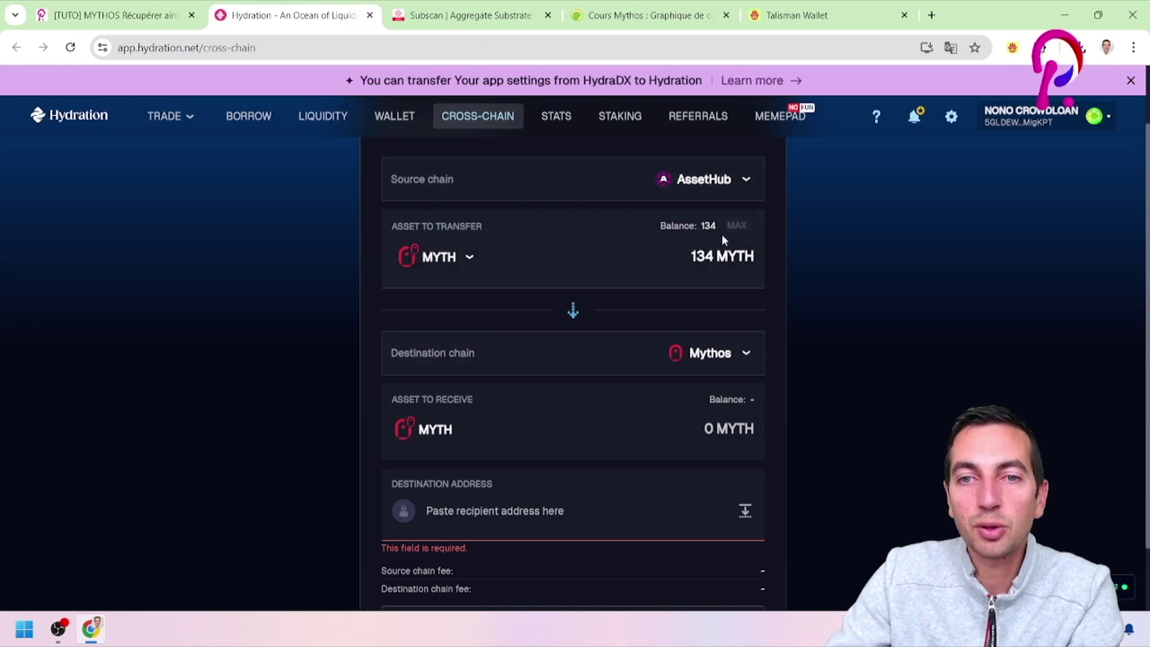
scroll(545, 440, down, 2)
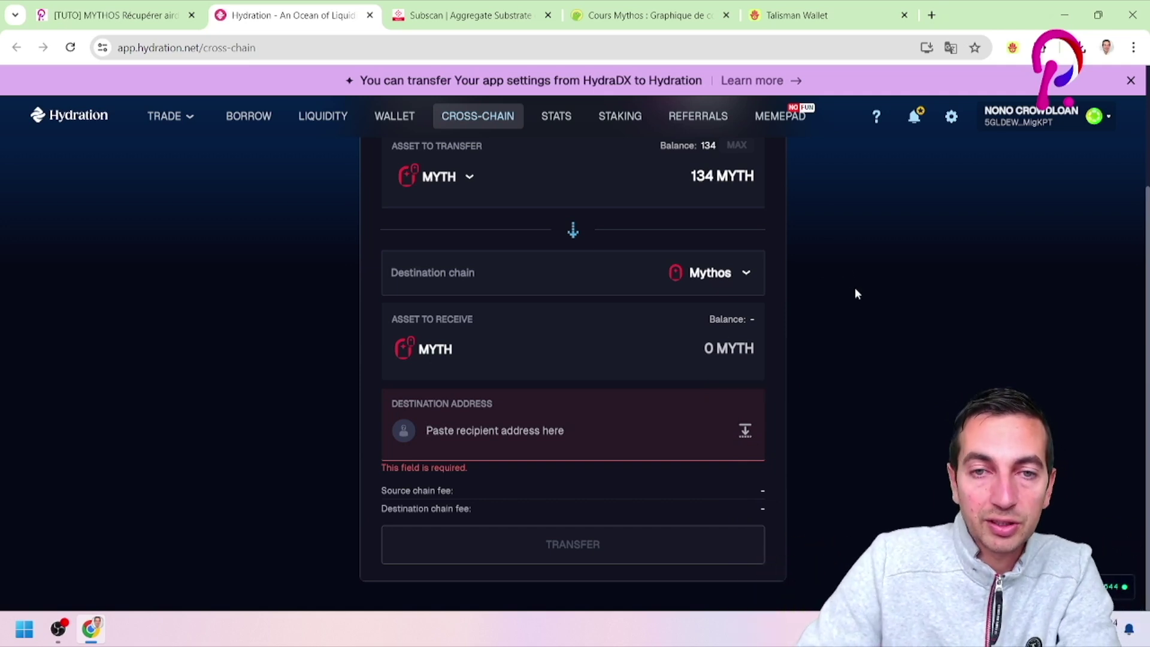
triple_click(435, 437)
click(502, 434)
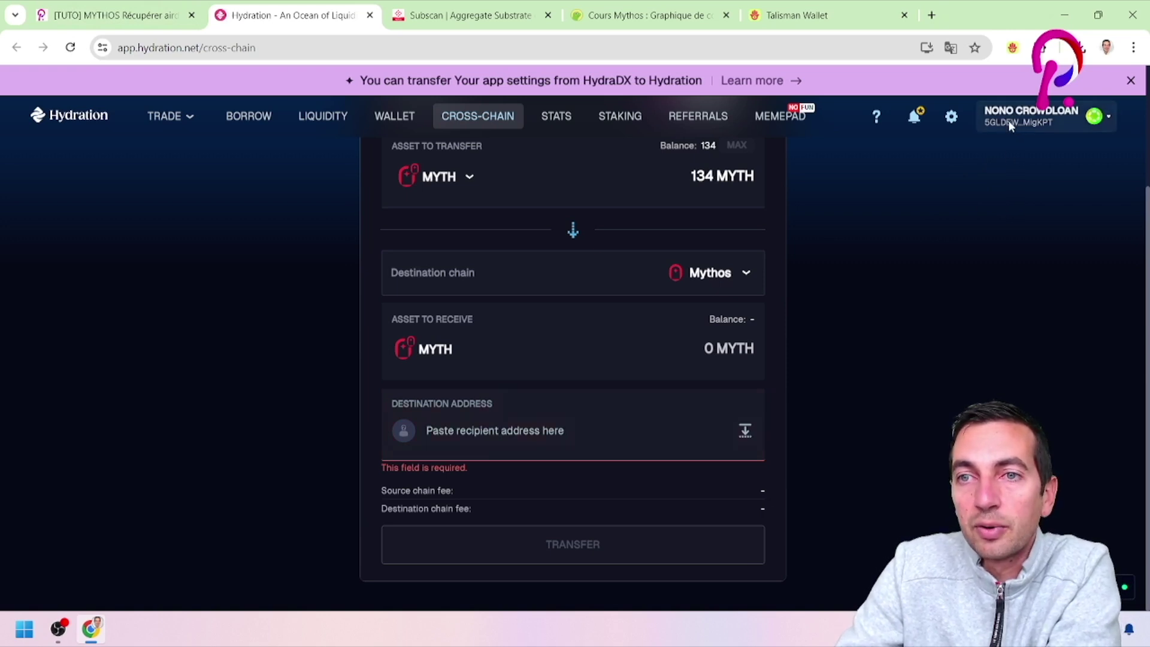
click(1030, 117)
click(777, 142)
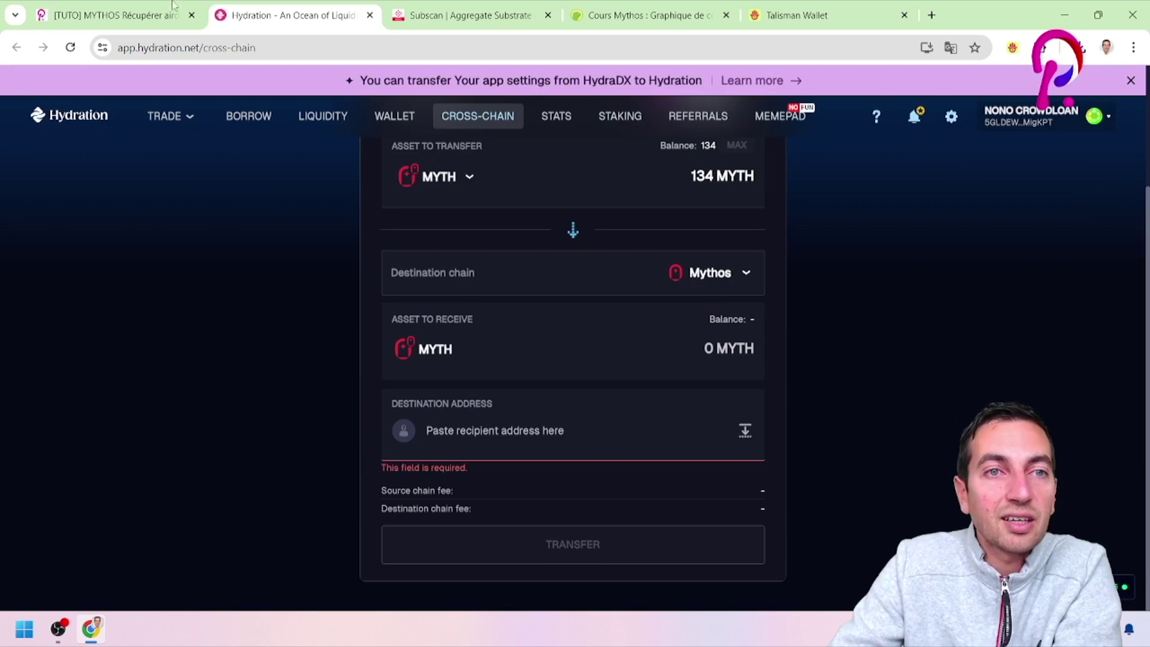
Step: Read the article's instructions for connecting Talisman or SubWallet and linking an EVM Ethereum account
click(197, 6)
scroll(473, 288, down, 6)
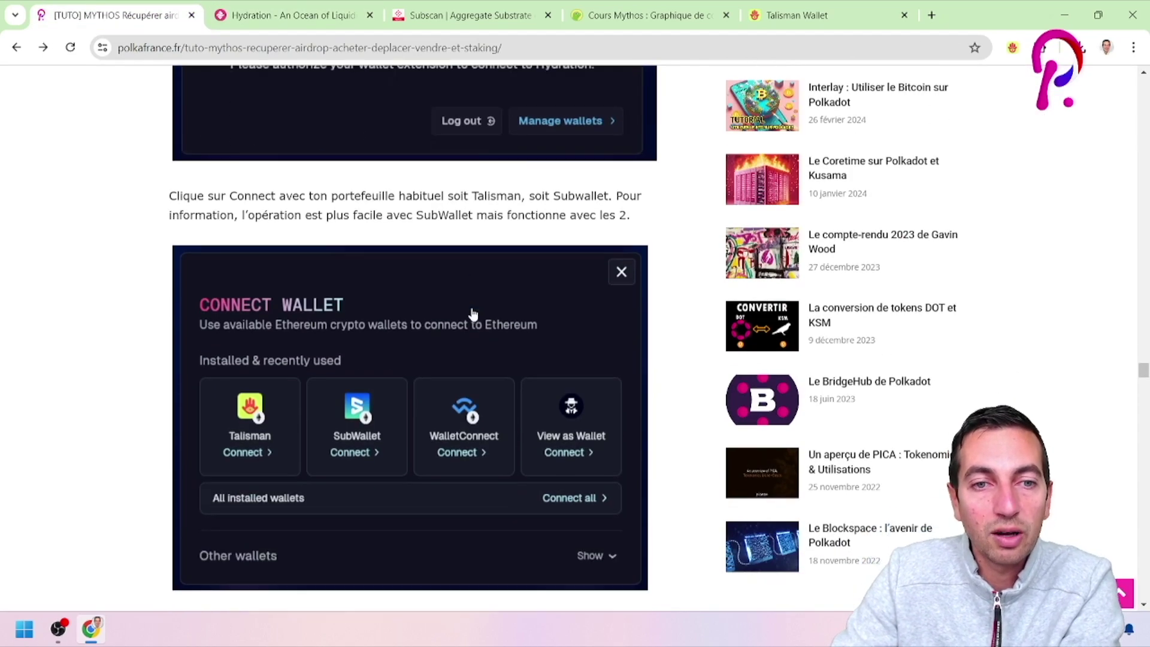
scroll(473, 314, down, 8)
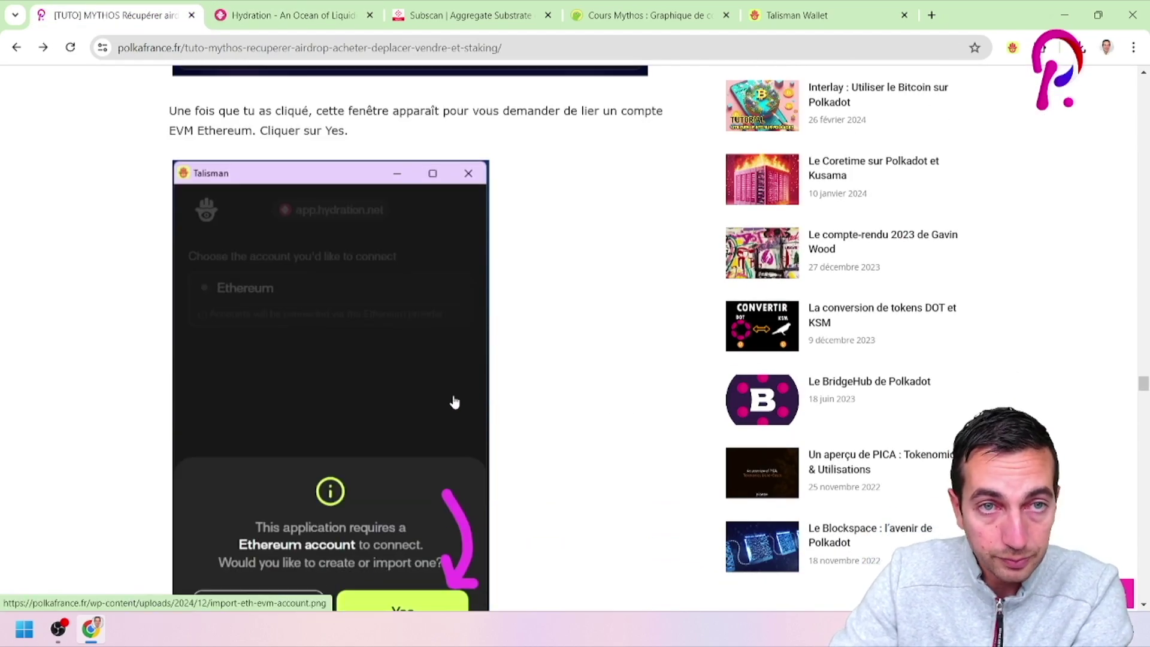
scroll(452, 395, up, 6)
scroll(446, 393, down, 10)
scroll(440, 392, down, 4)
scroll(441, 392, up, 10)
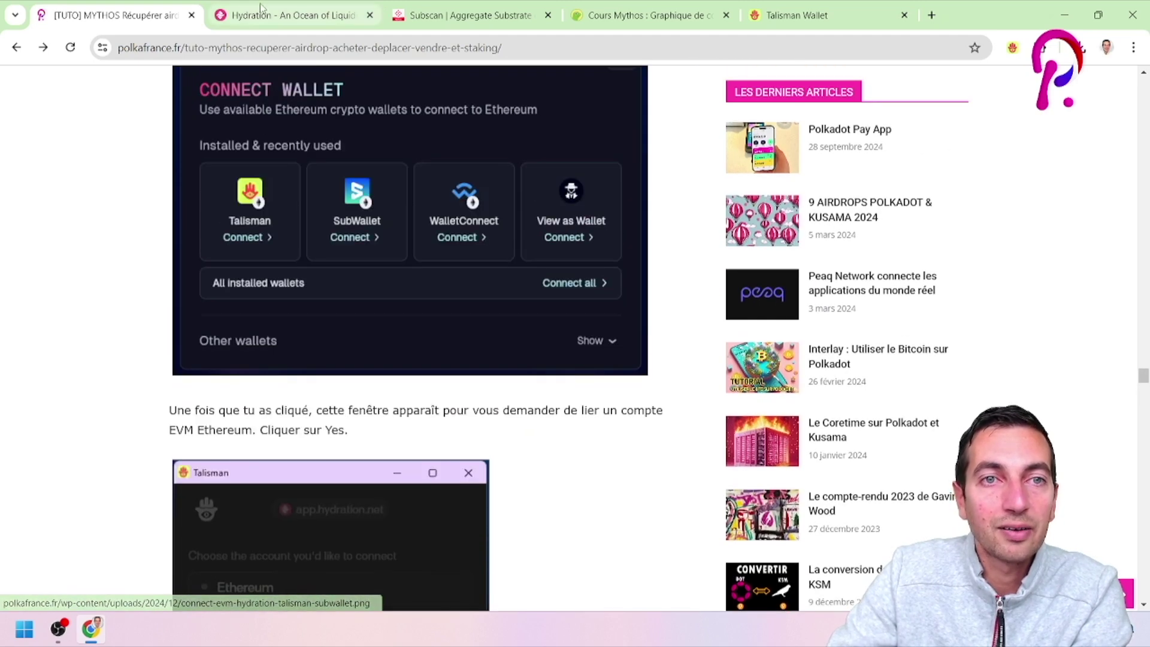
Step: Switch to Hydration and start connecting Talisman's Ethereum wallet through its wallet management
click(260, 8)
click(1008, 122)
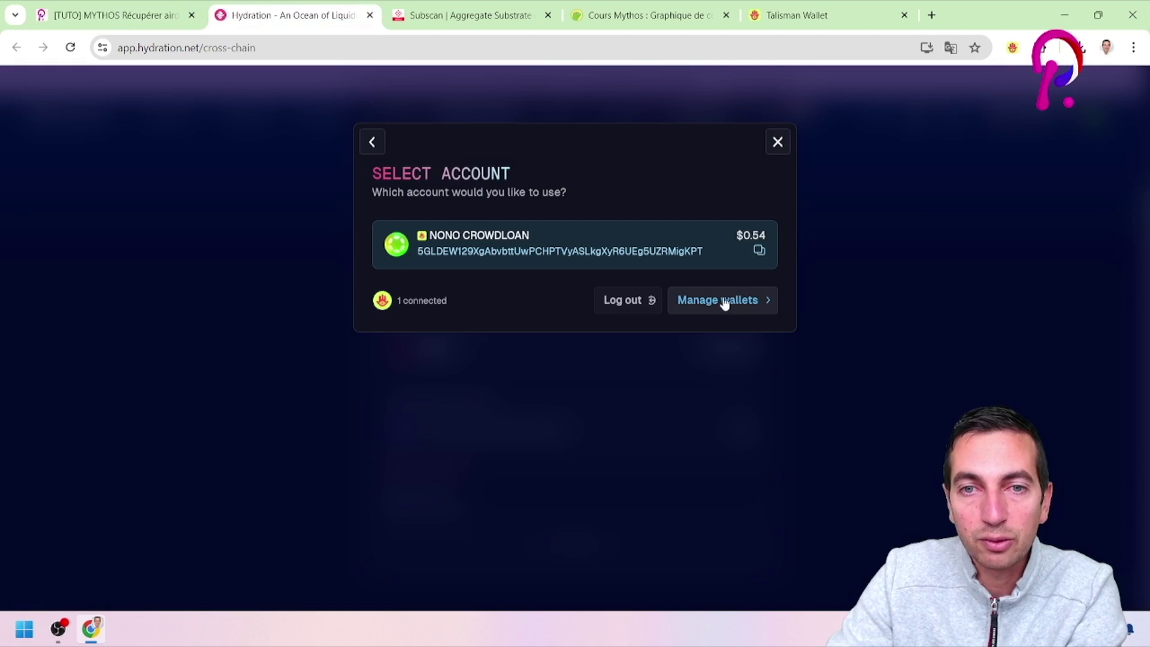
click(724, 301)
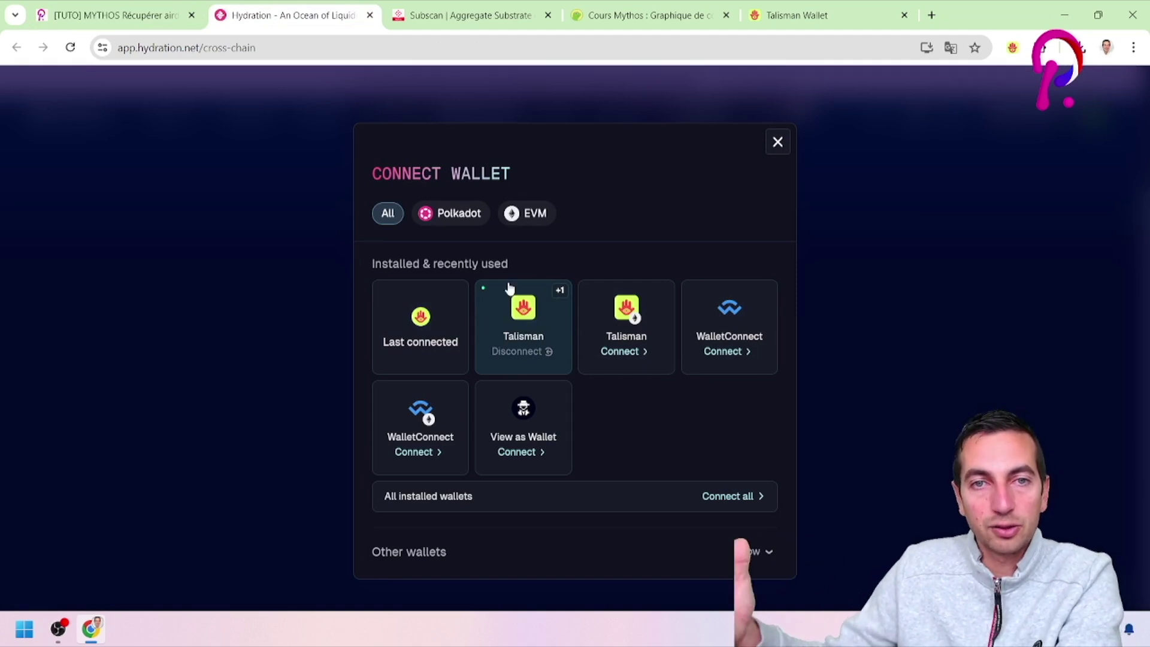
click(631, 326)
Step: Highlight Talisman's Ethereum account request and agree to create or import an account
click(1063, 134)
drag(872, 419, 994, 456)
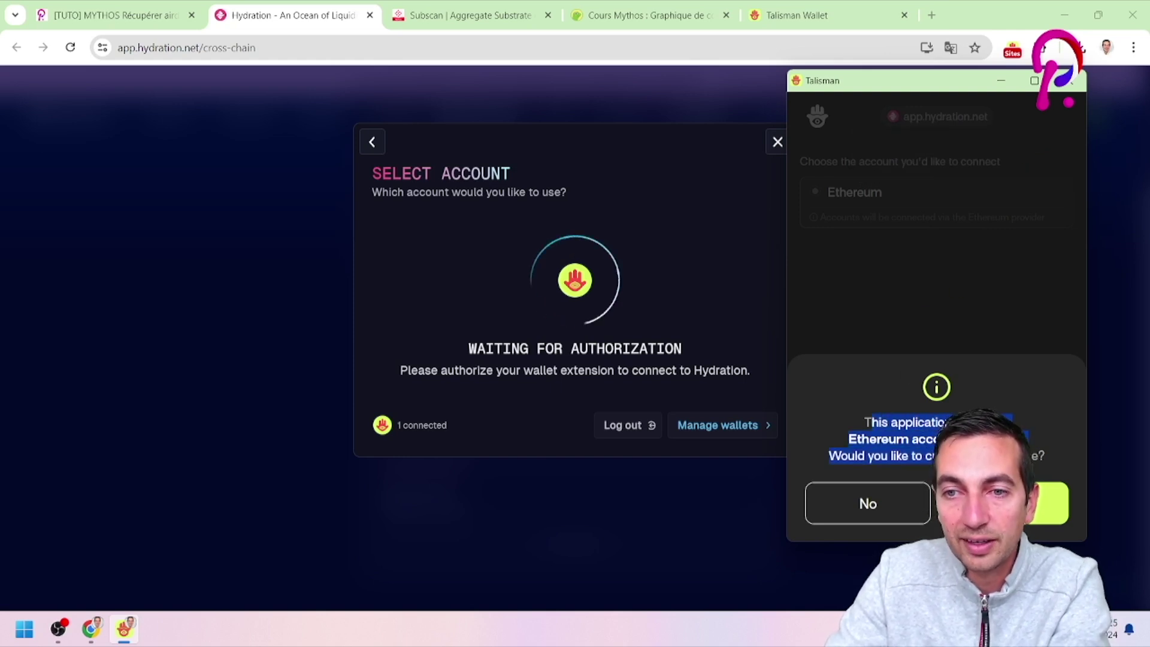
click(881, 456)
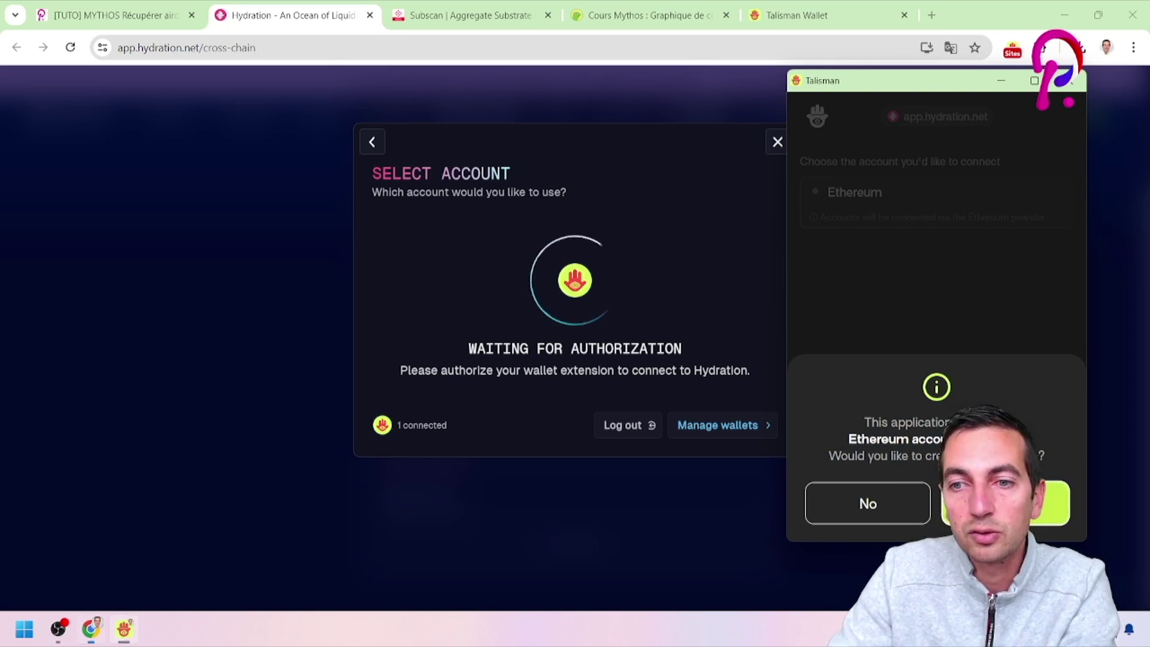
click(1006, 503)
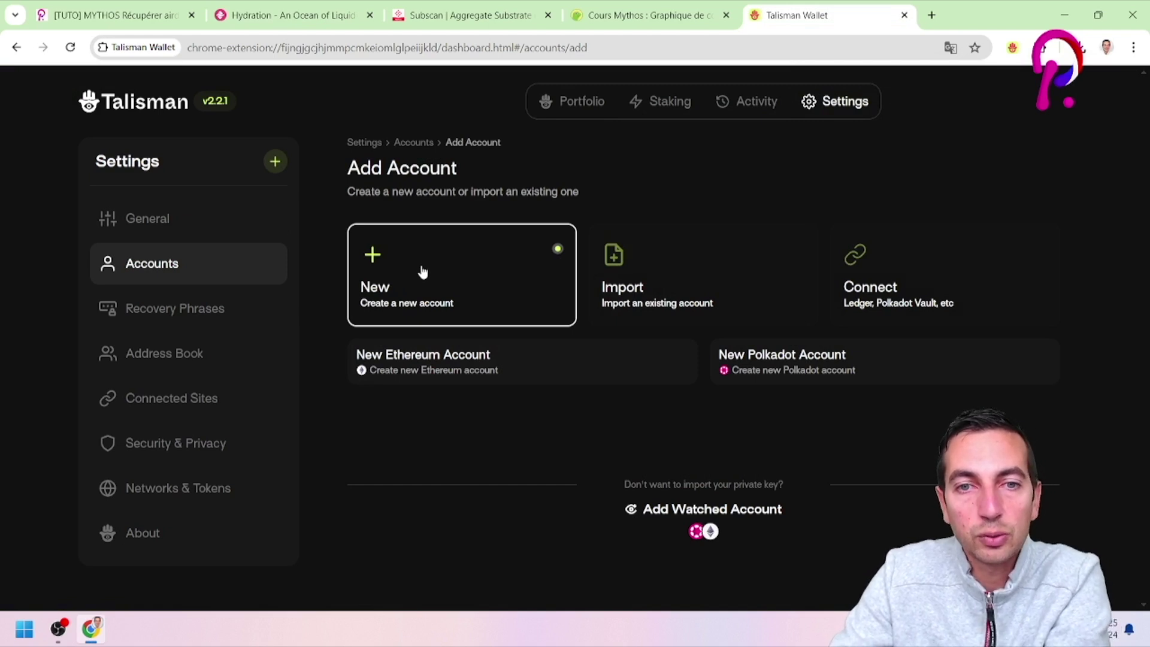
Step: Review Talisman's import options, and create a new Ethereum account named "NONO CROWDLOAN ETH" with a new recovery phrase
click(659, 301)
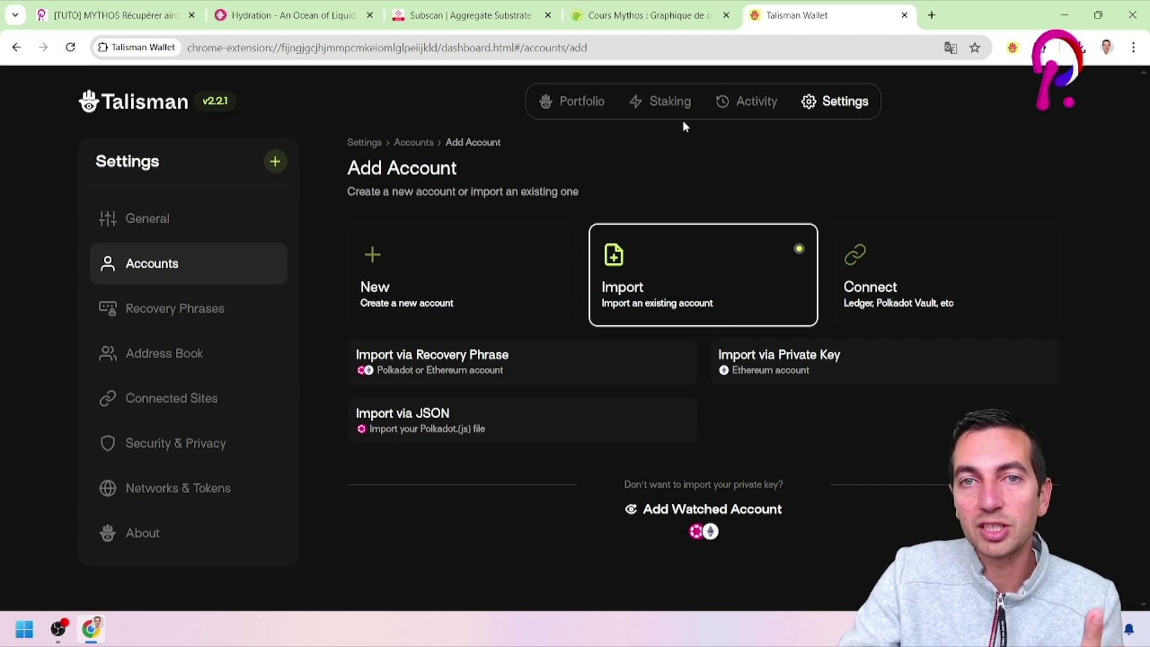
click(460, 297)
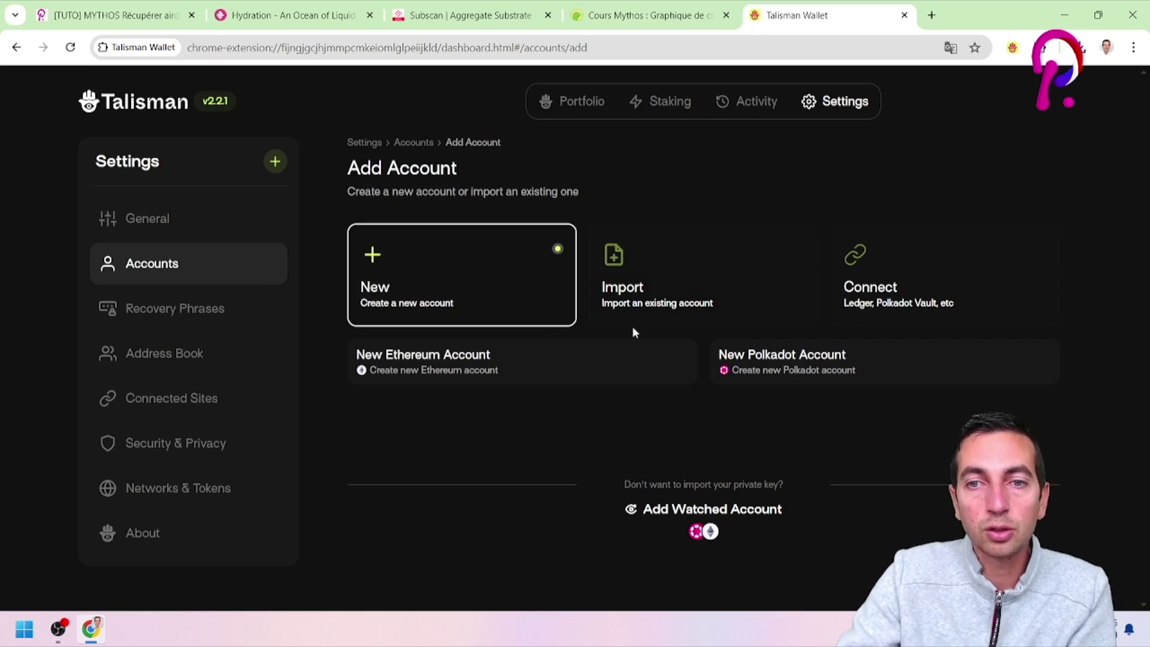
click(411, 371)
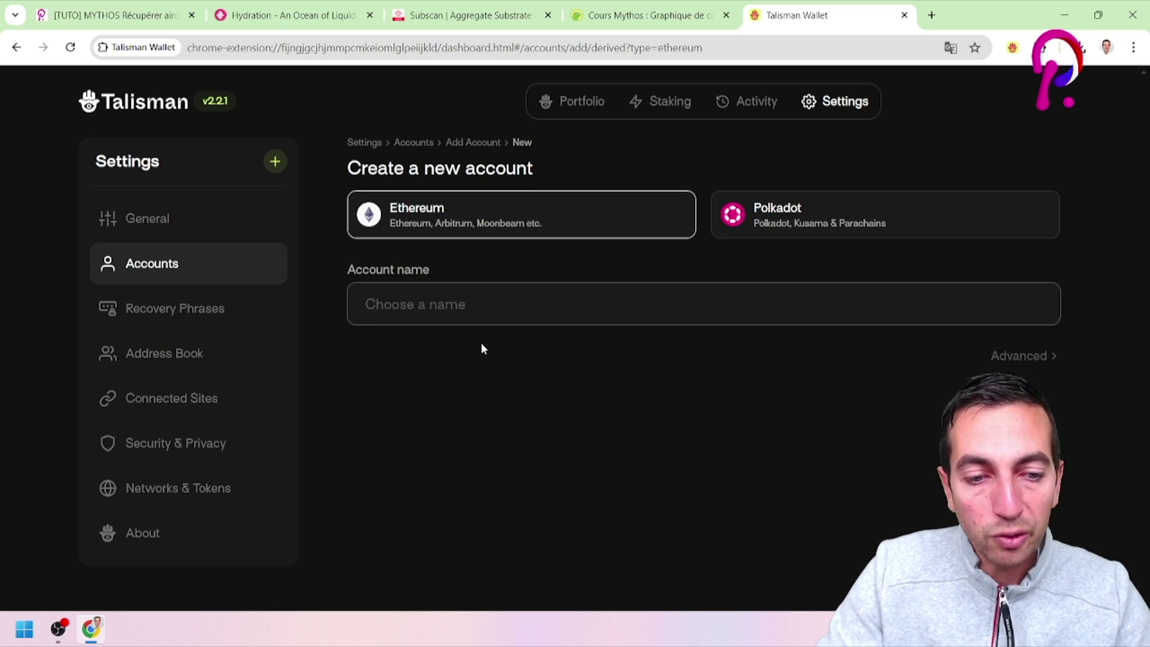
text(NONO CROWDLOAN)
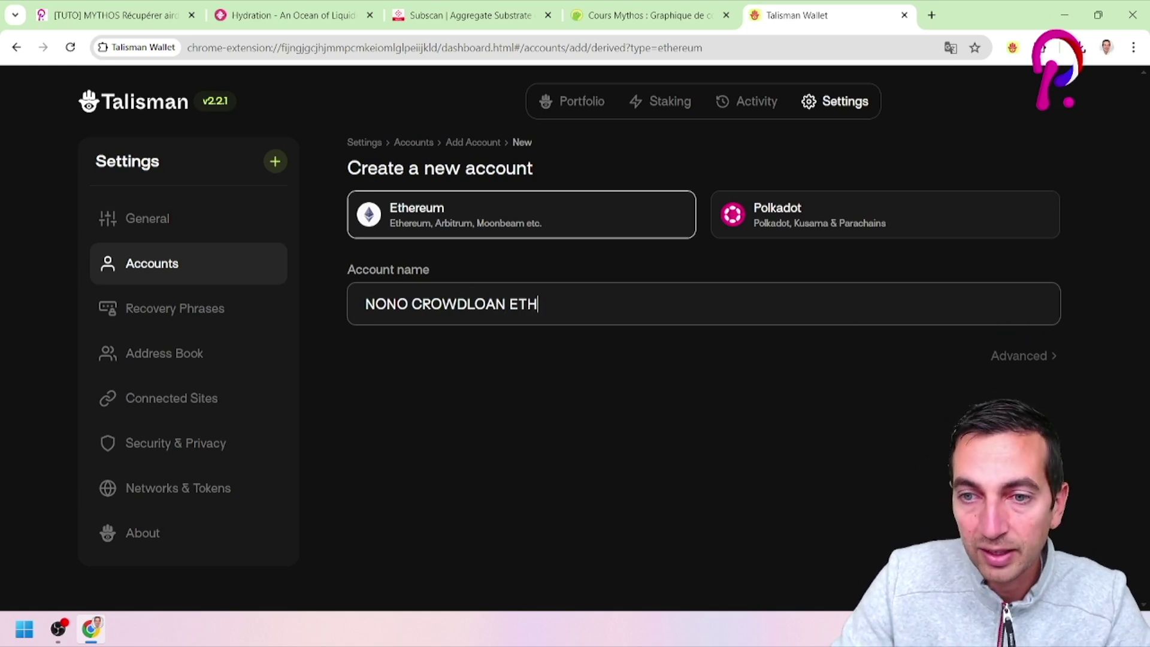
text( ETH)
key(Return)
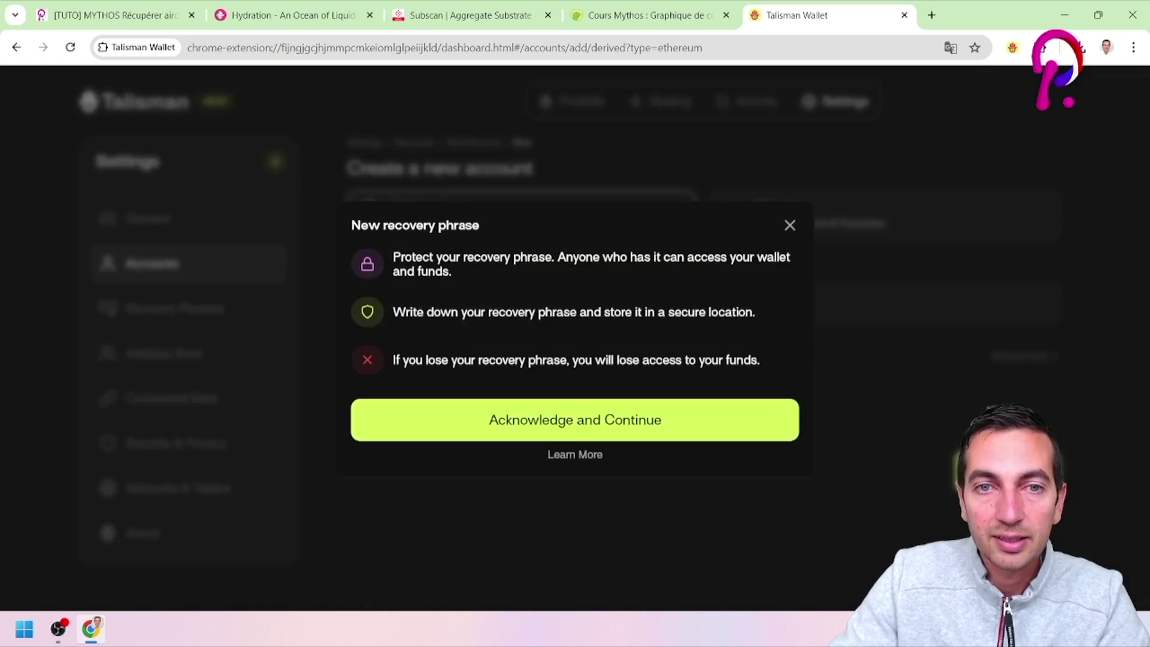
click(542, 424)
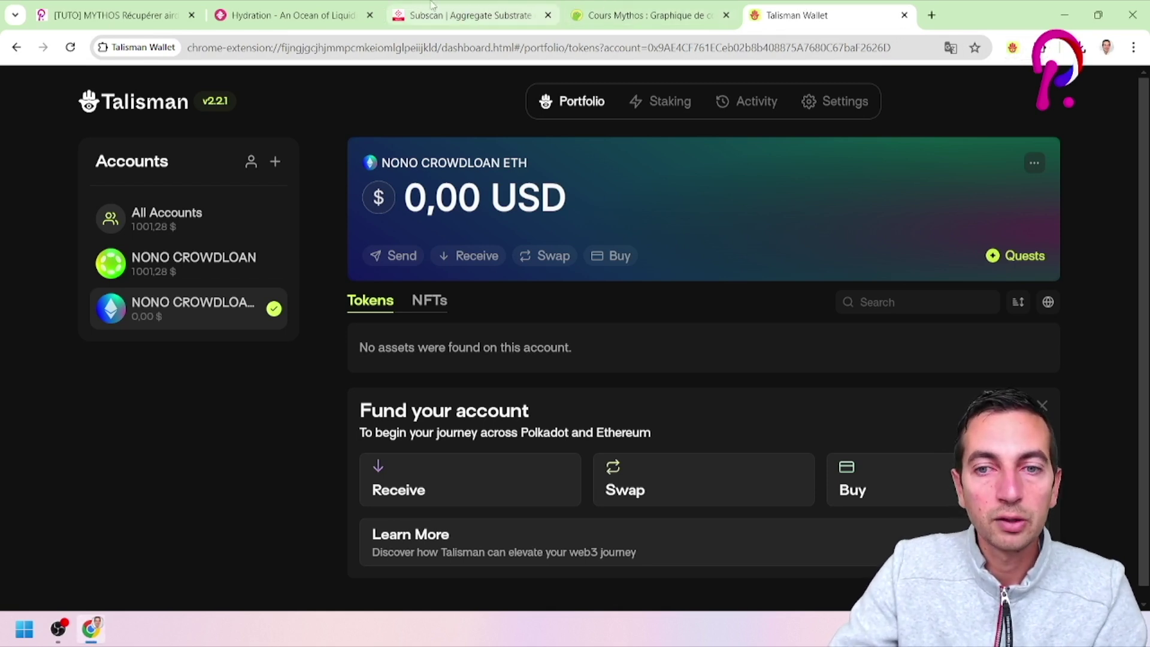
Step: Close the Talisman dashboard and restart the connection of Talisman's Ethereum wallet from Hydration's wallet management
click(298, 18)
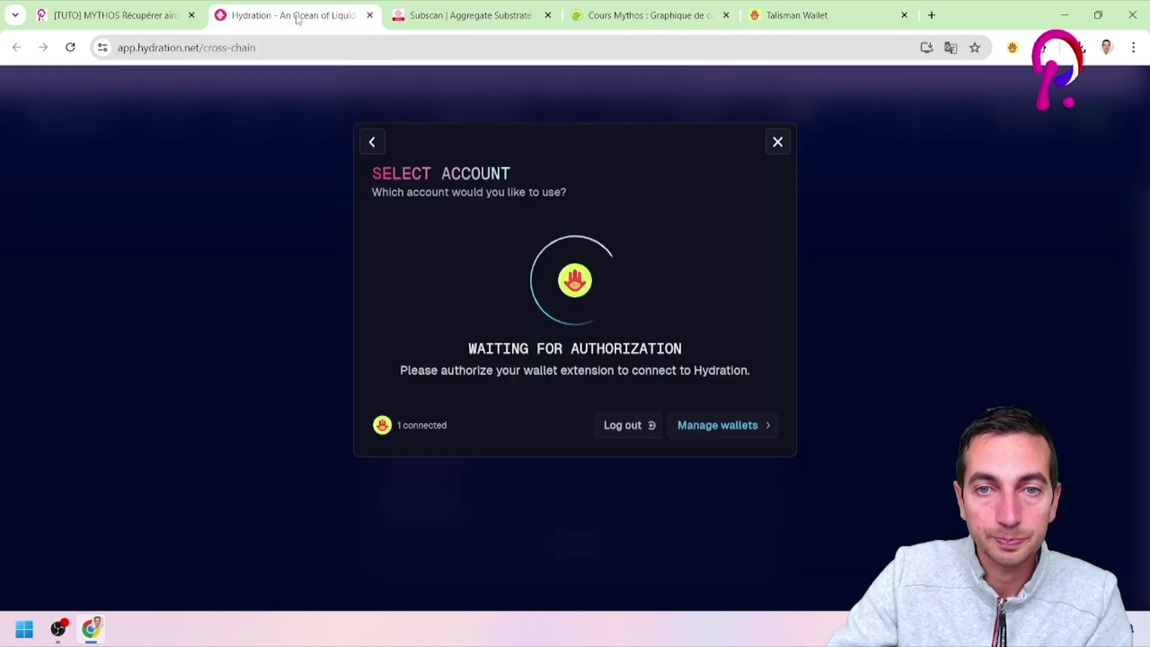
click(779, 13)
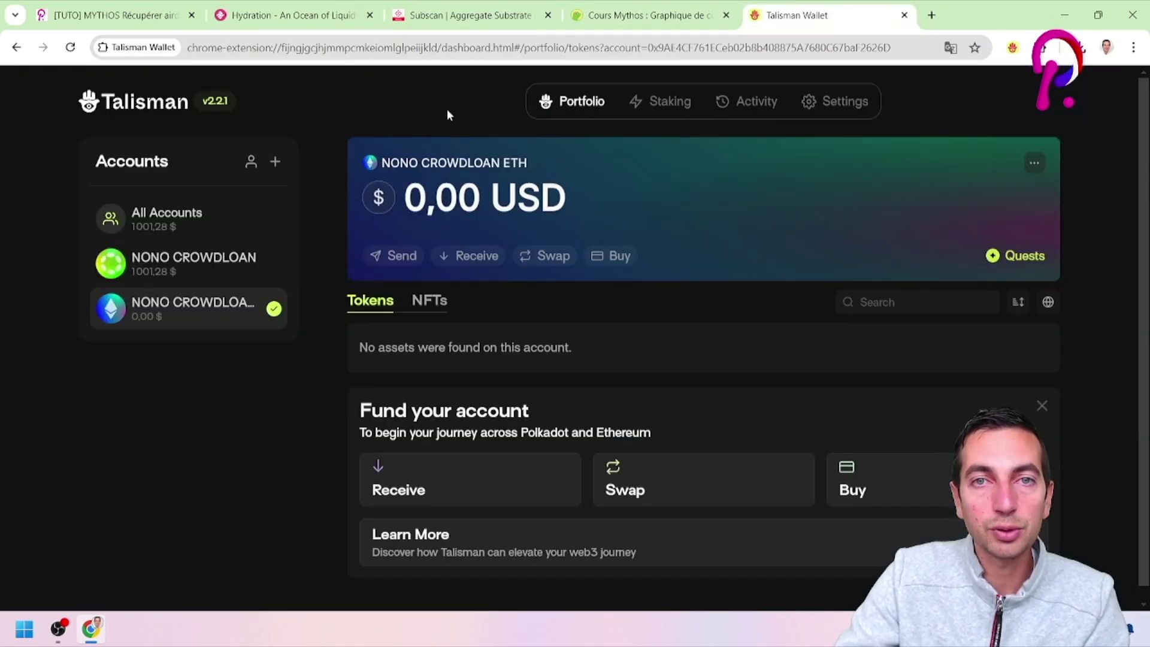
click(904, 14)
click(259, 14)
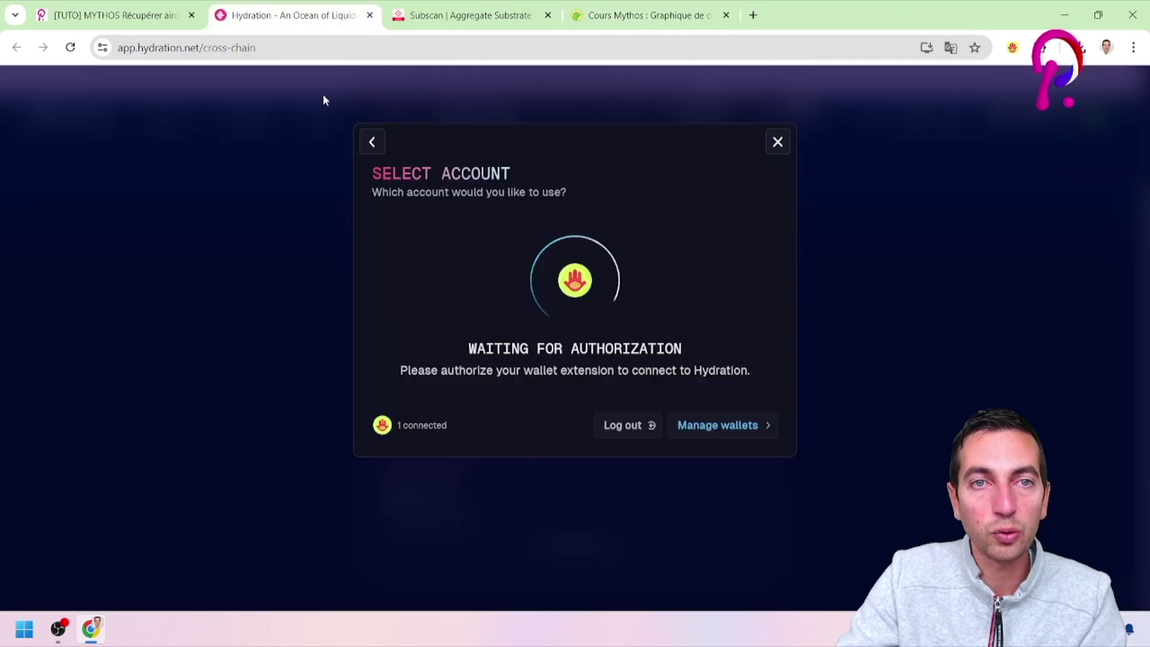
click(775, 142)
click(1043, 123)
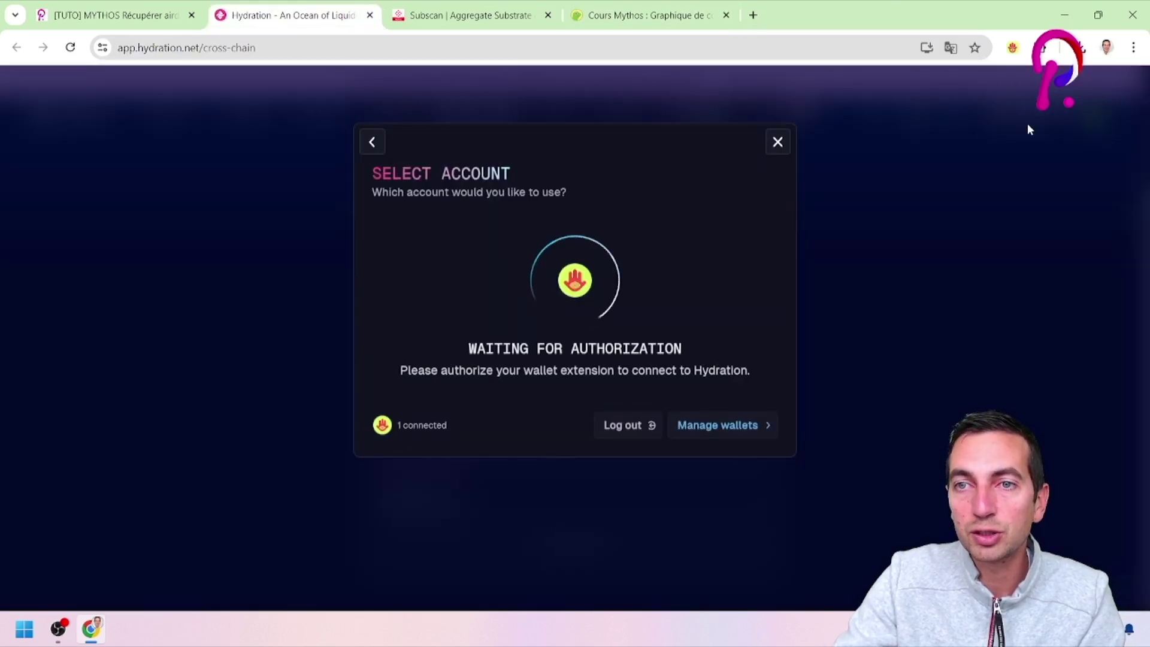
click(744, 427)
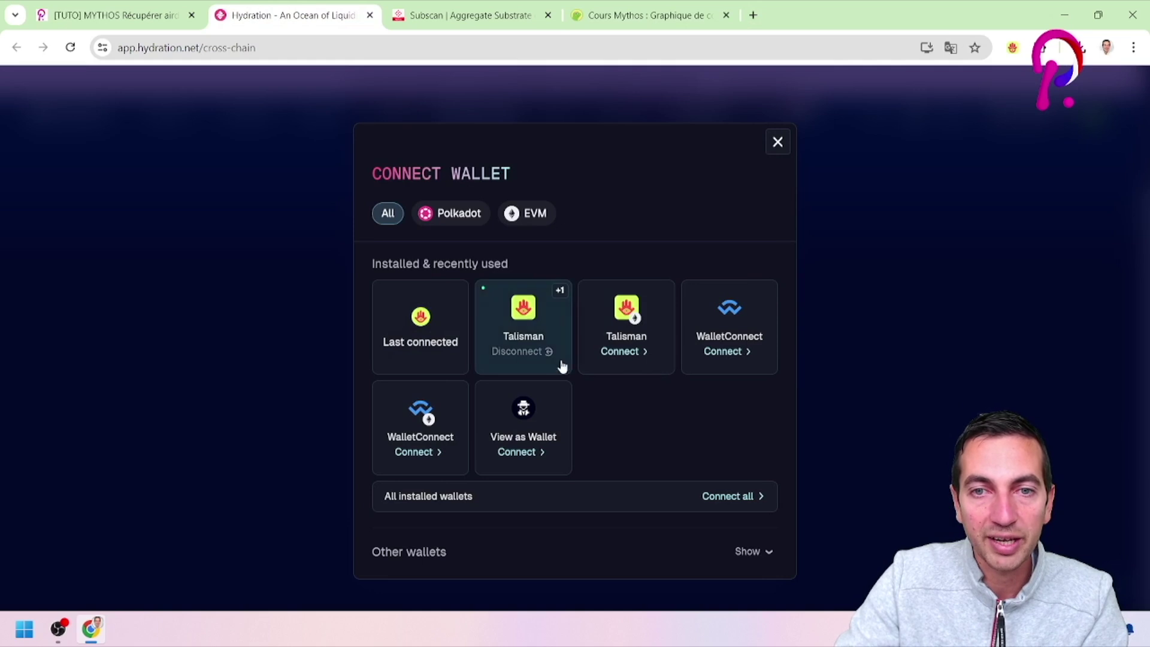
click(624, 340)
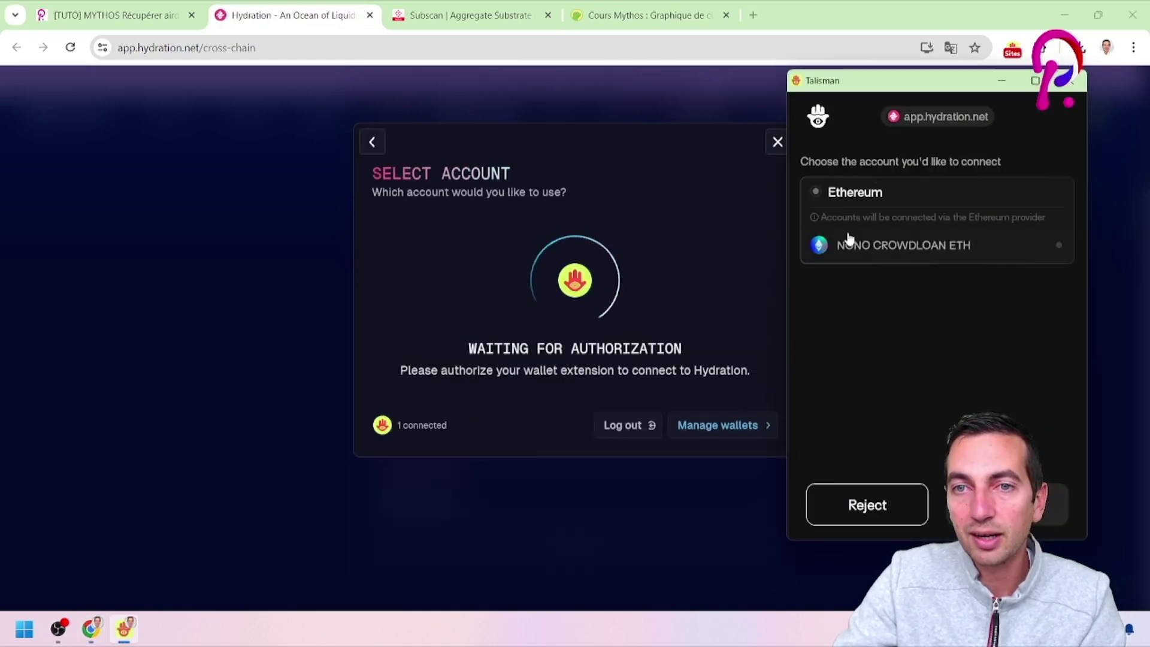
Step: Connect NONO CROWDLOAN ETH to Hydration using the Talisman network settings, and make it the active account
click(886, 242)
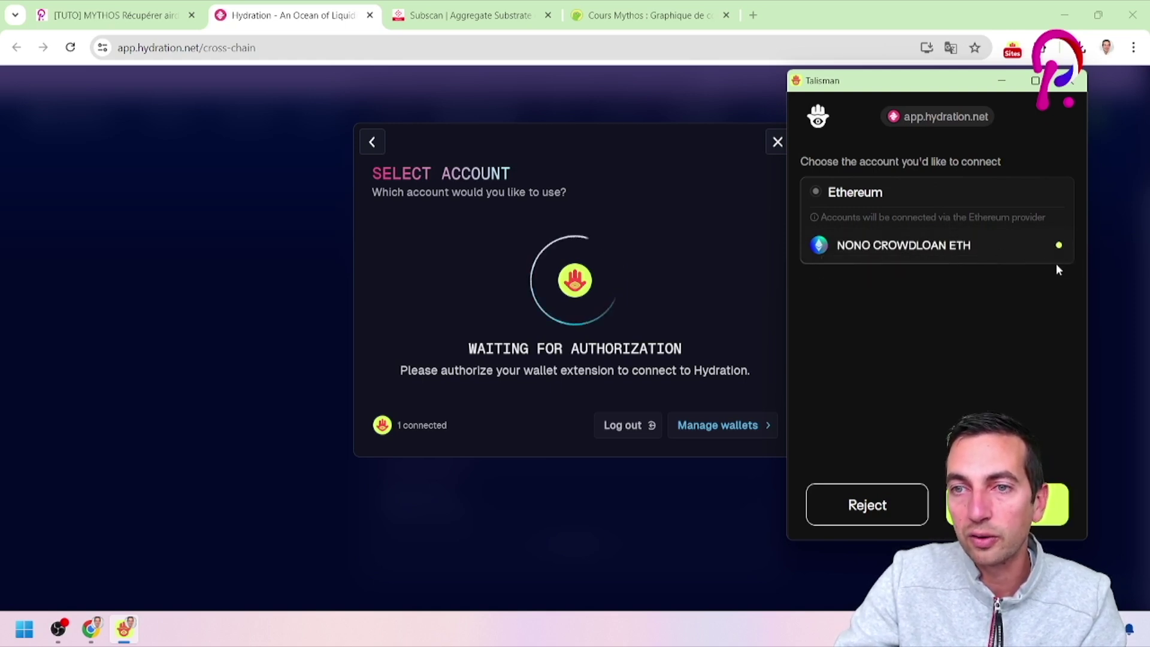
click(1027, 504)
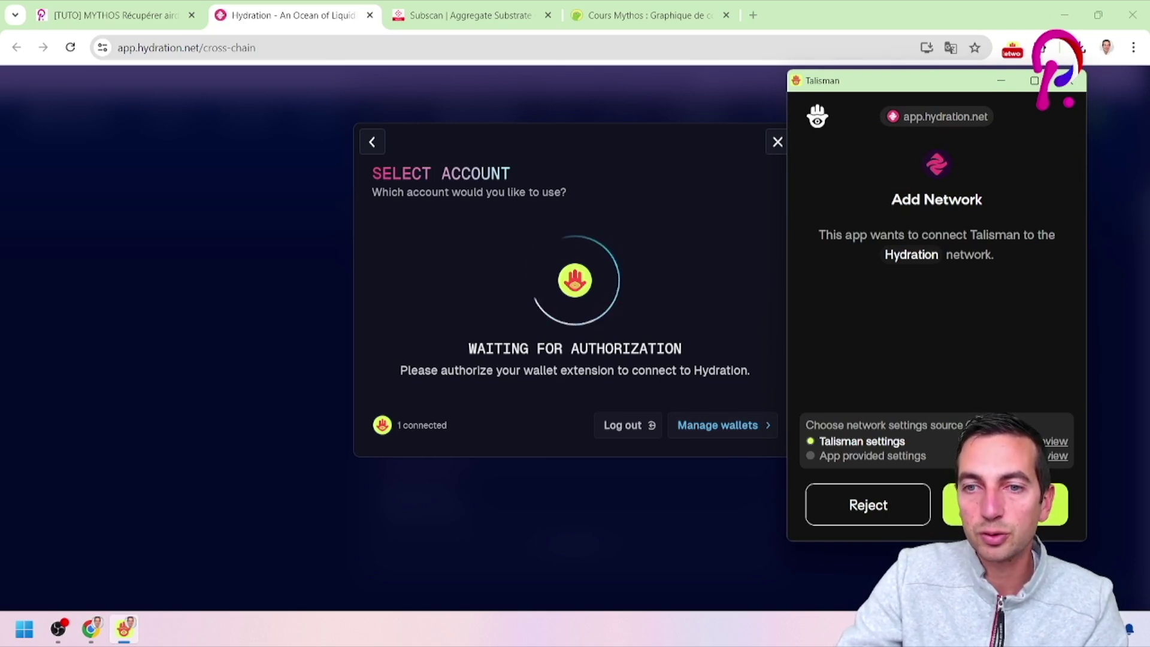
click(973, 505)
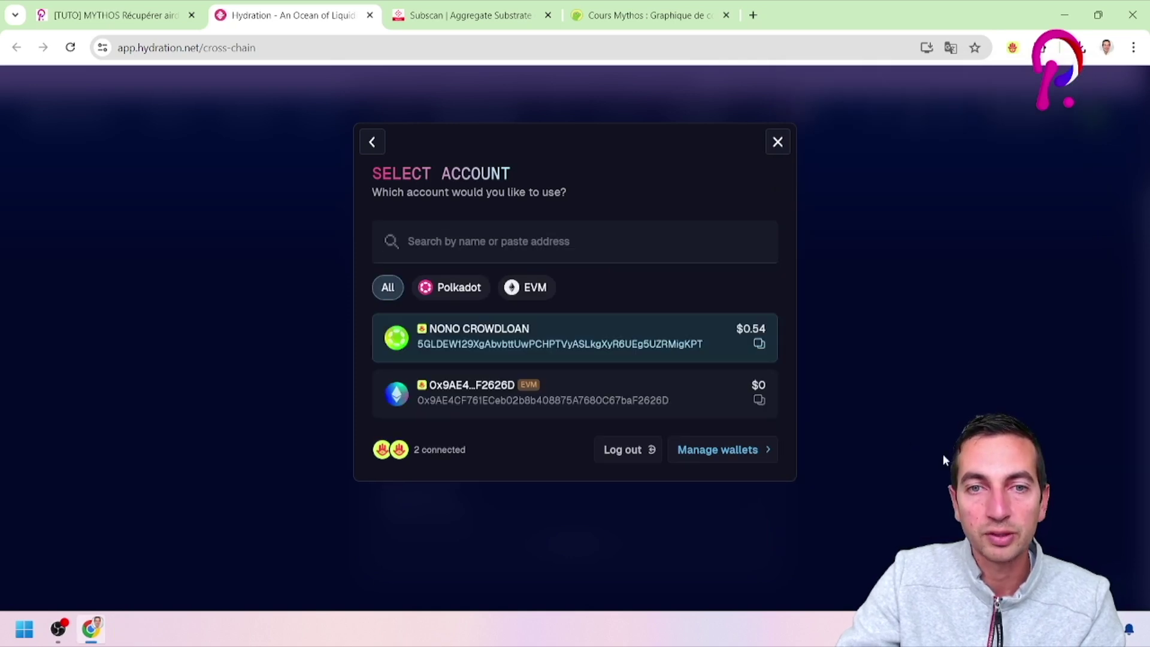
click(565, 397)
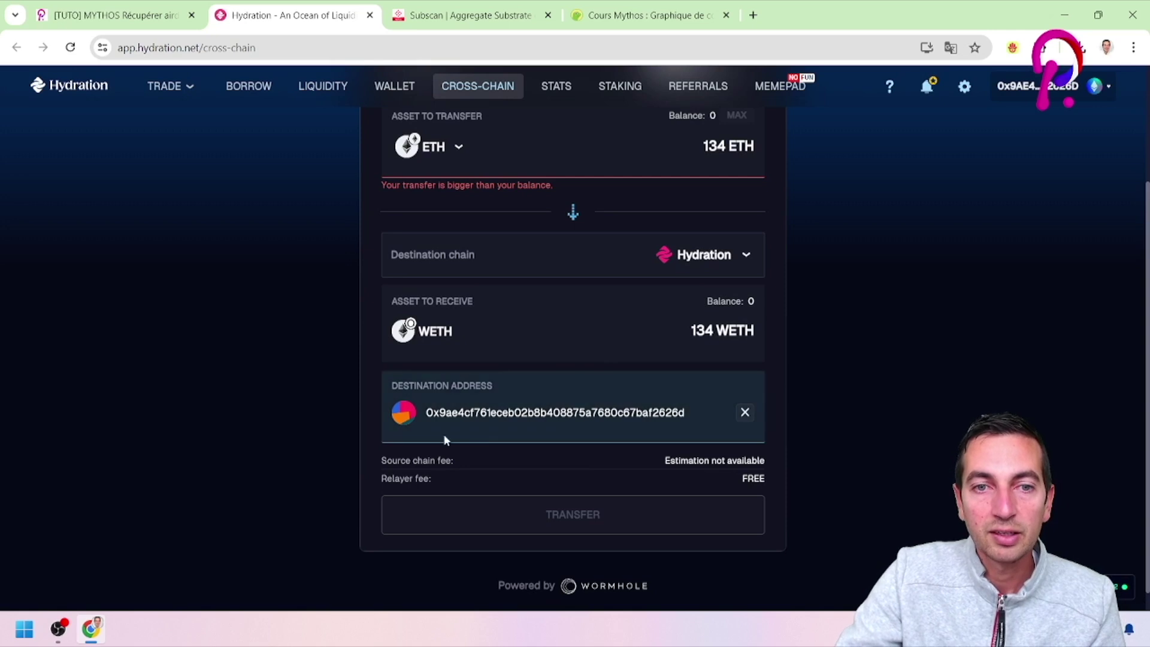
Step: Check the destination address on the cross-chain form and try to choose a different source chain
scroll(527, 357, up, 1)
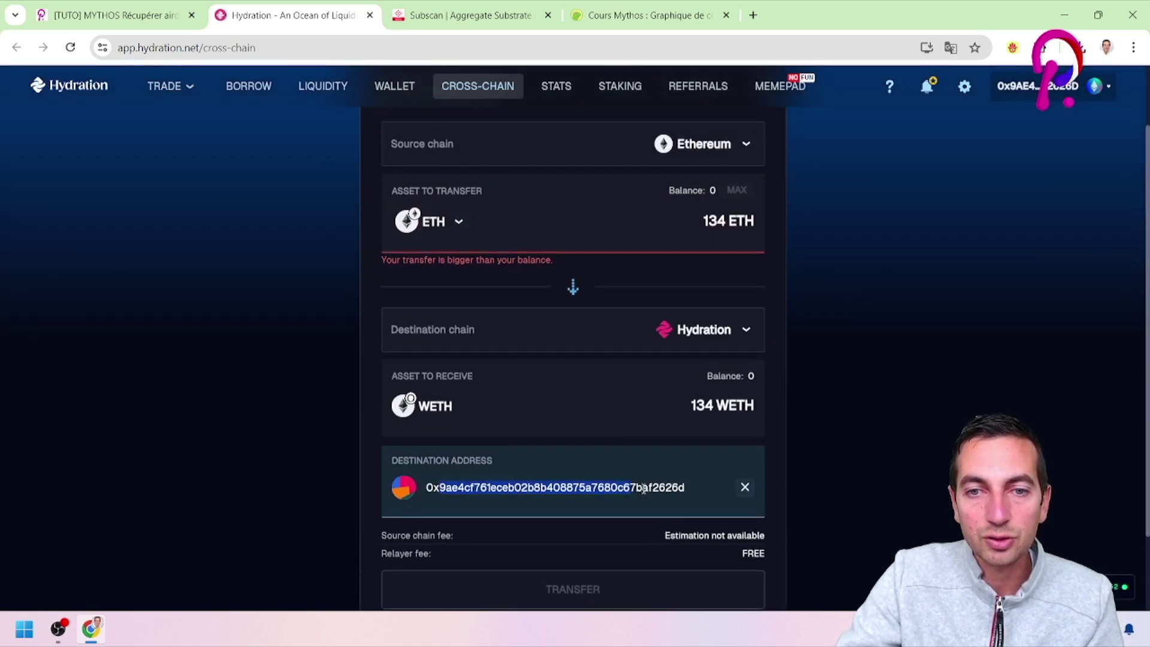
click(689, 276)
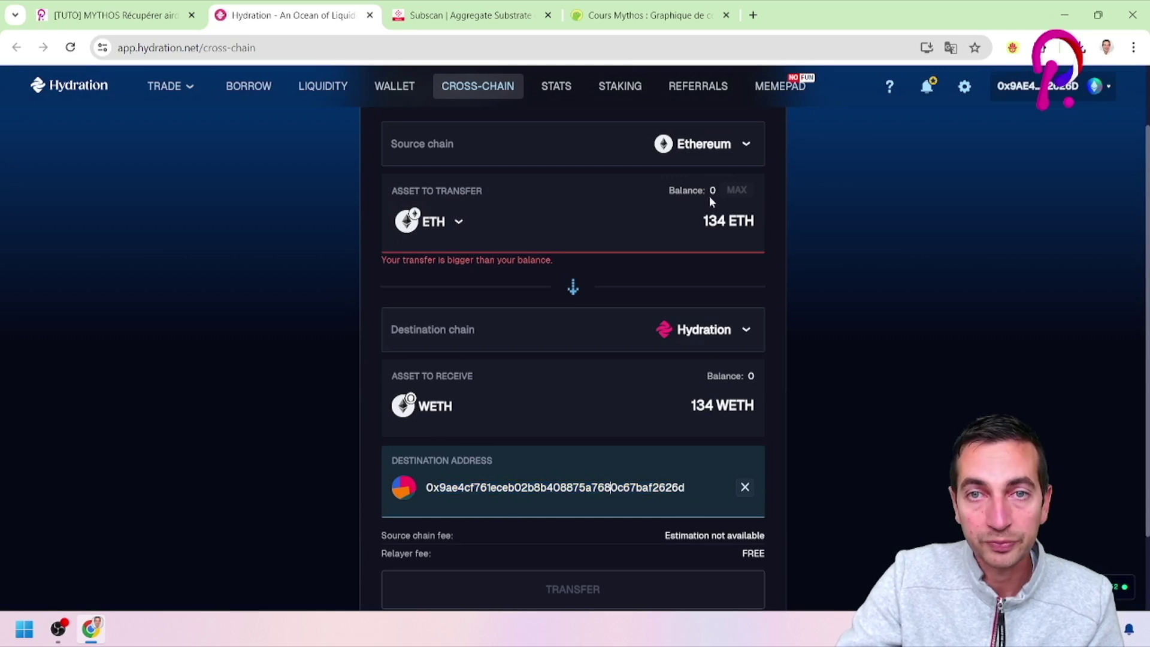
scroll(724, 243, up, 1)
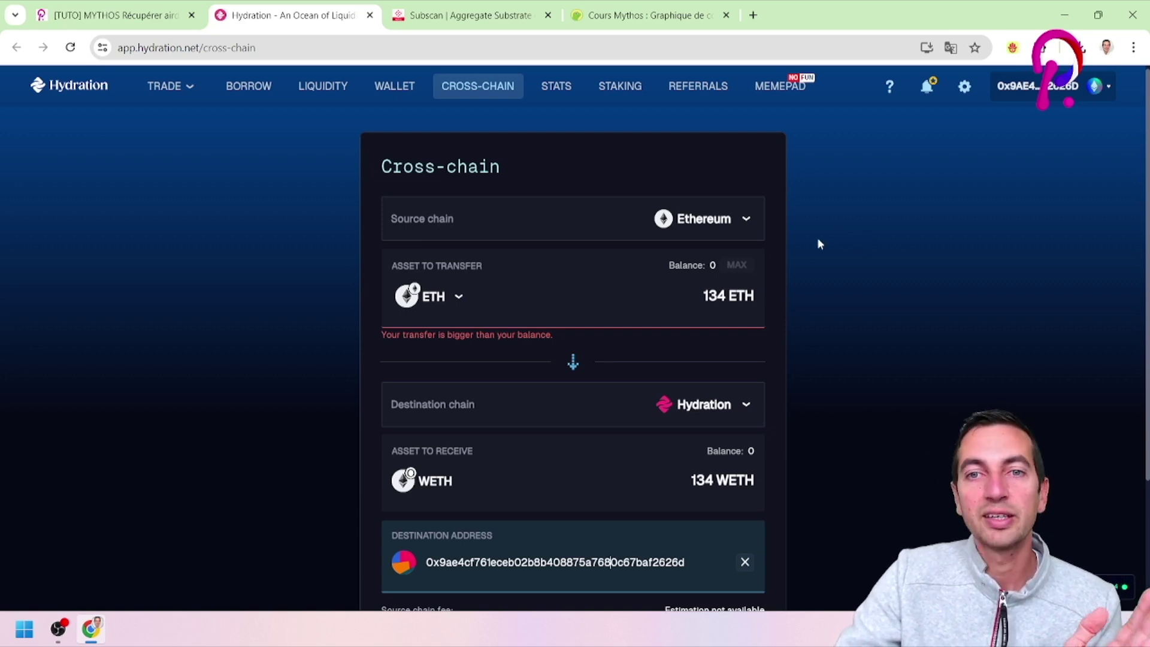
click(740, 221)
scroll(719, 349, down, 8)
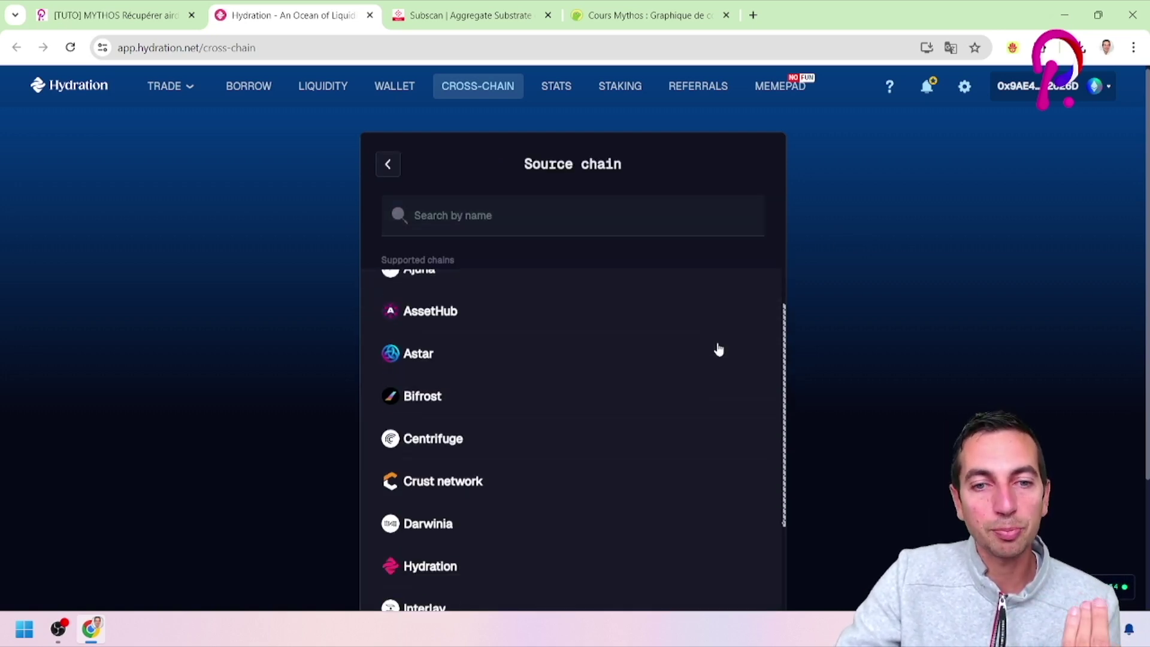
click(501, 397)
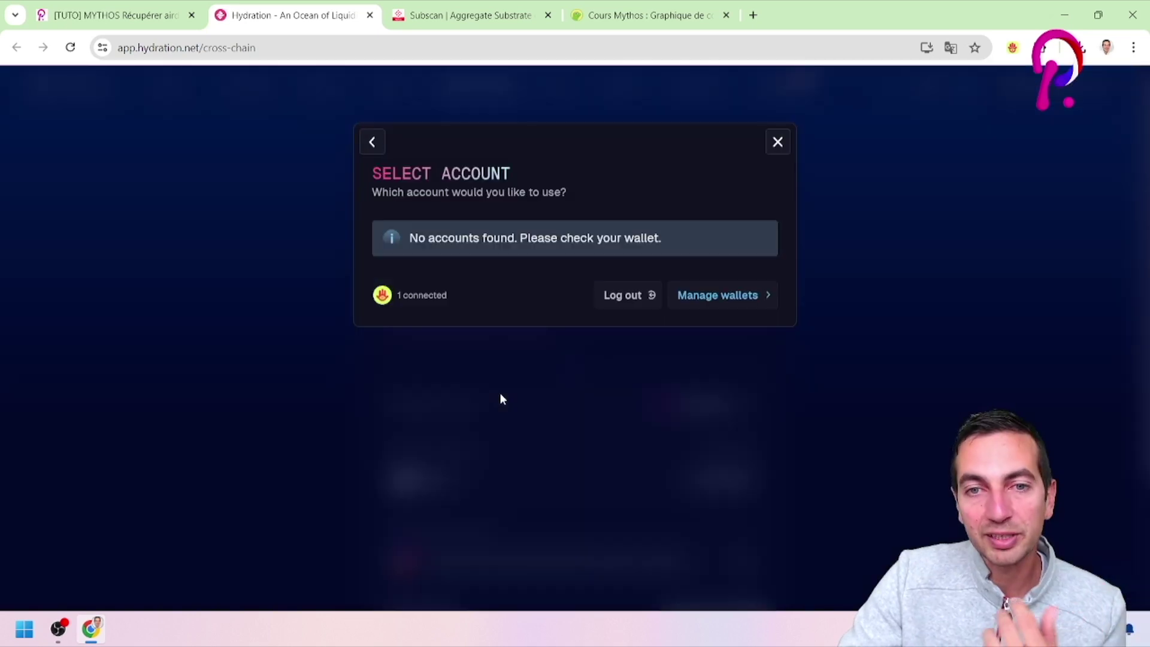
click(777, 142)
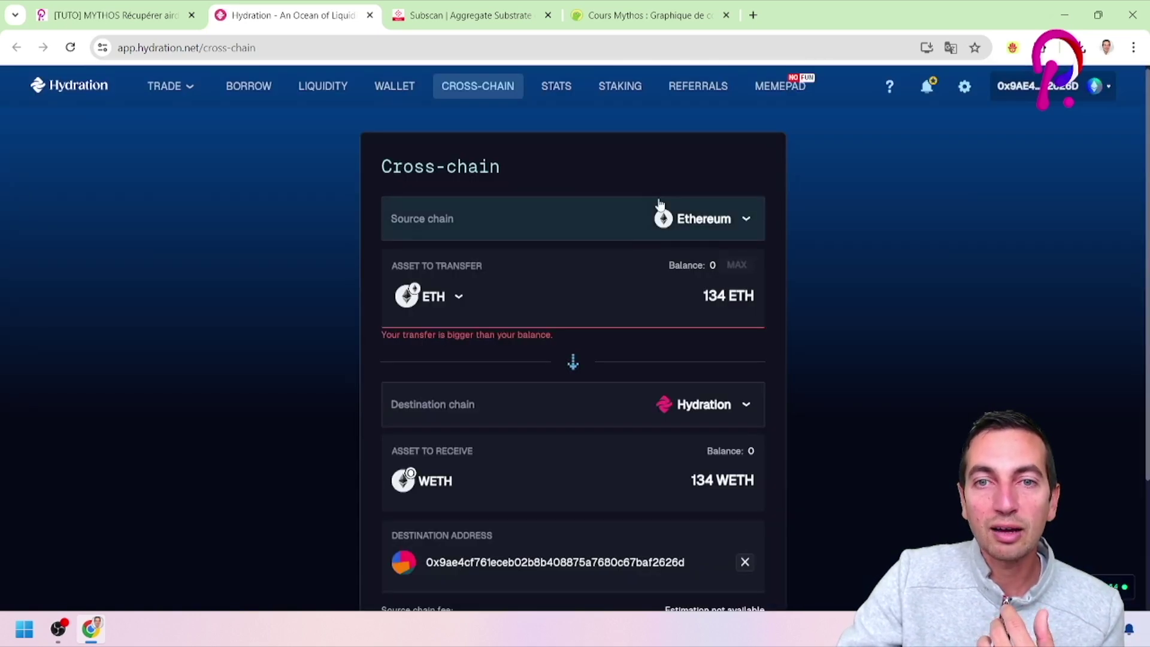
Step: Set the source chain to AssetHub using the NONO CROWDLOAN Polkadot account
click(572, 362)
click(689, 220)
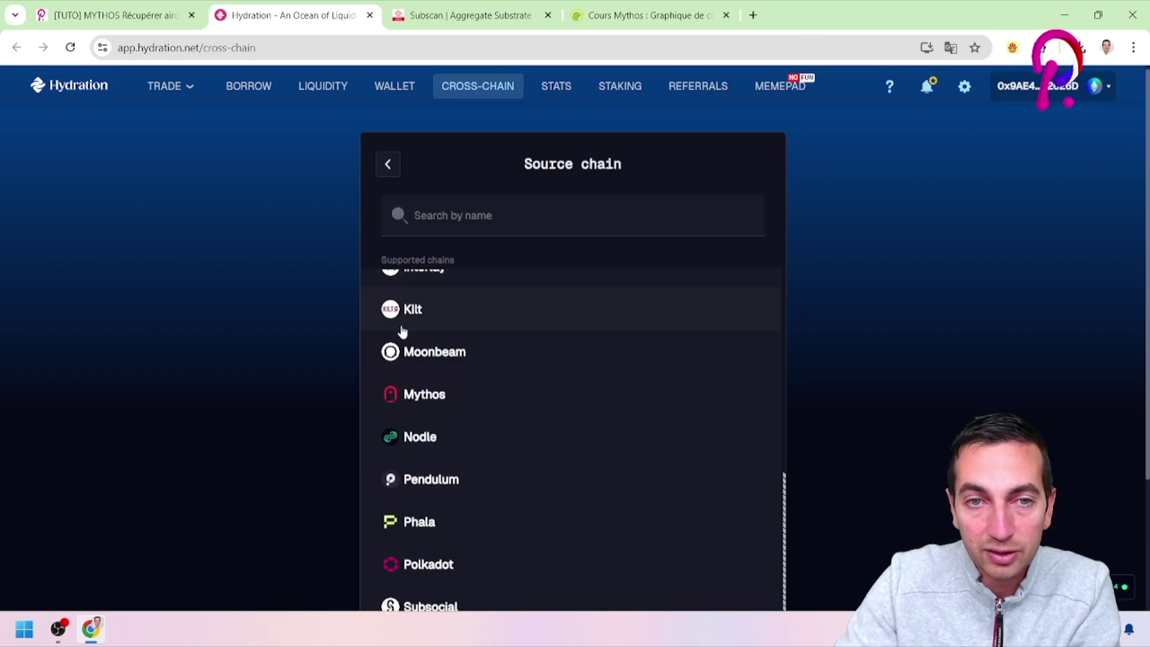
scroll(454, 375, up, 10)
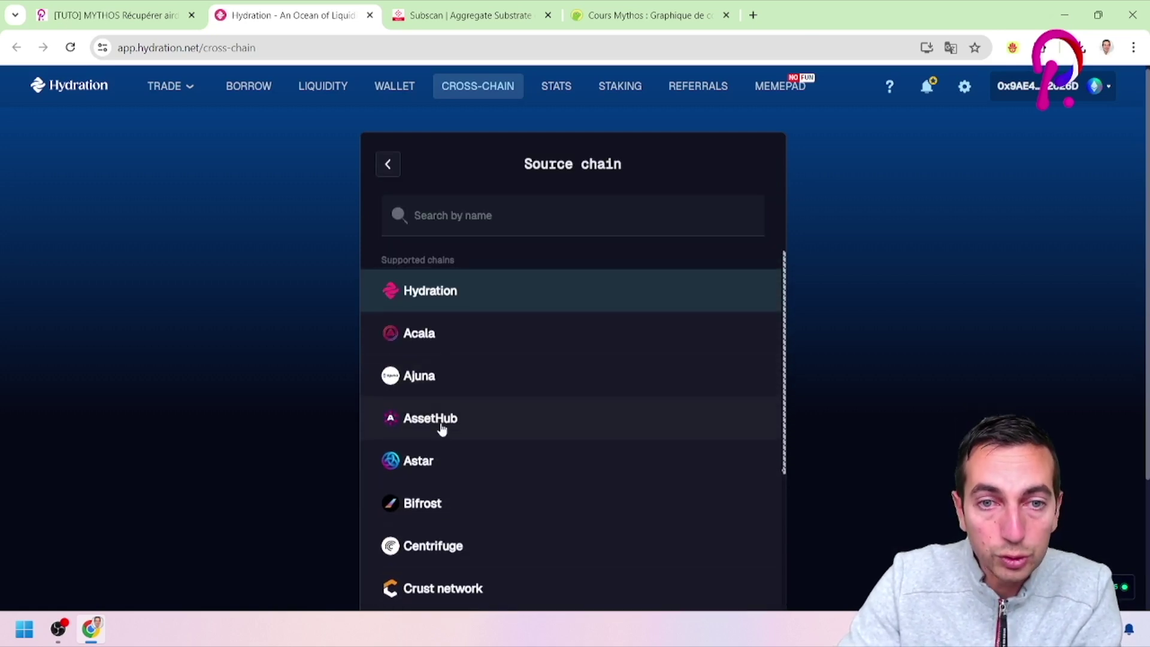
click(675, 284)
click(590, 250)
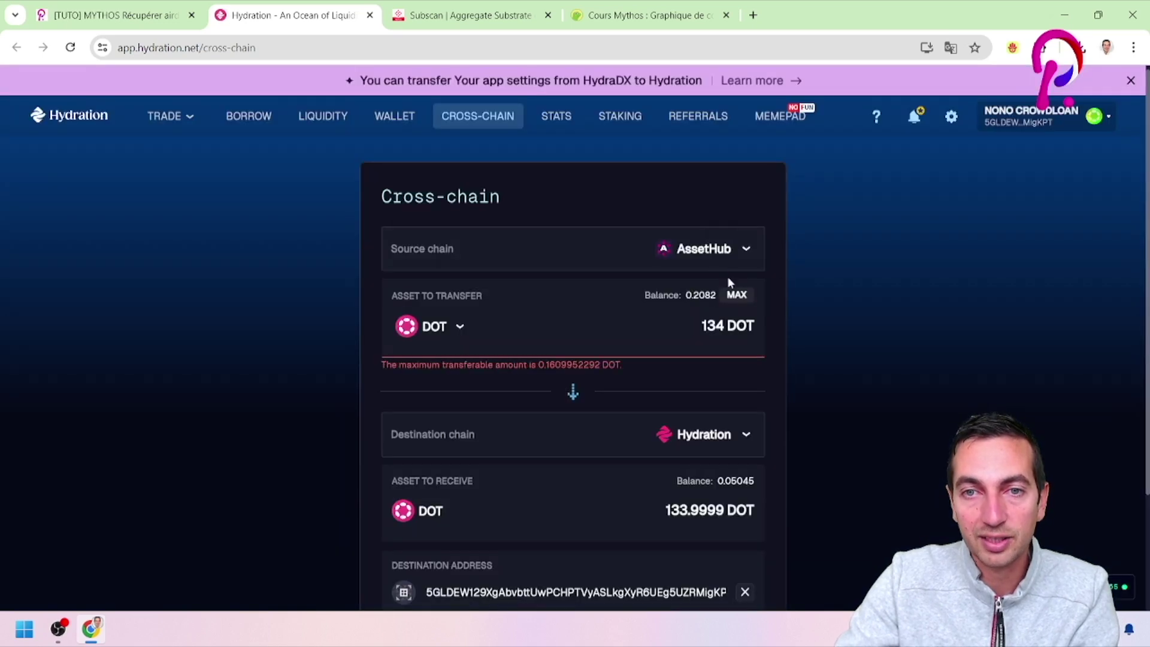
Step: Look through the assets offered for a transfer from AssetHub to Hydration
click(446, 318)
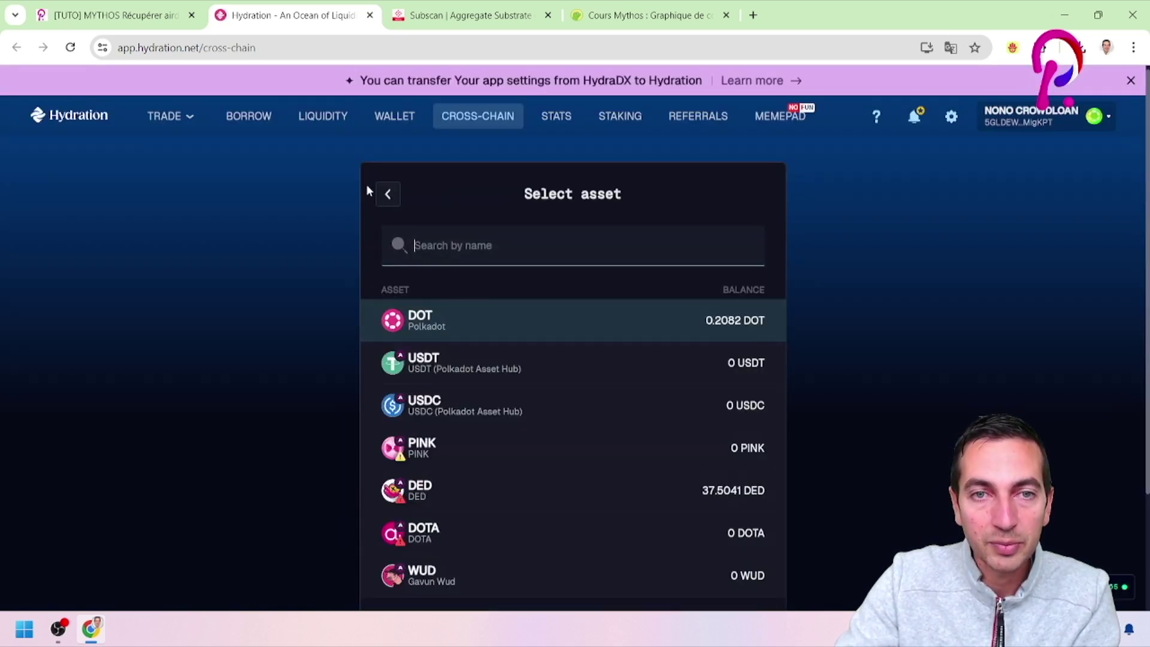
click(383, 193)
scroll(698, 363, down, 1)
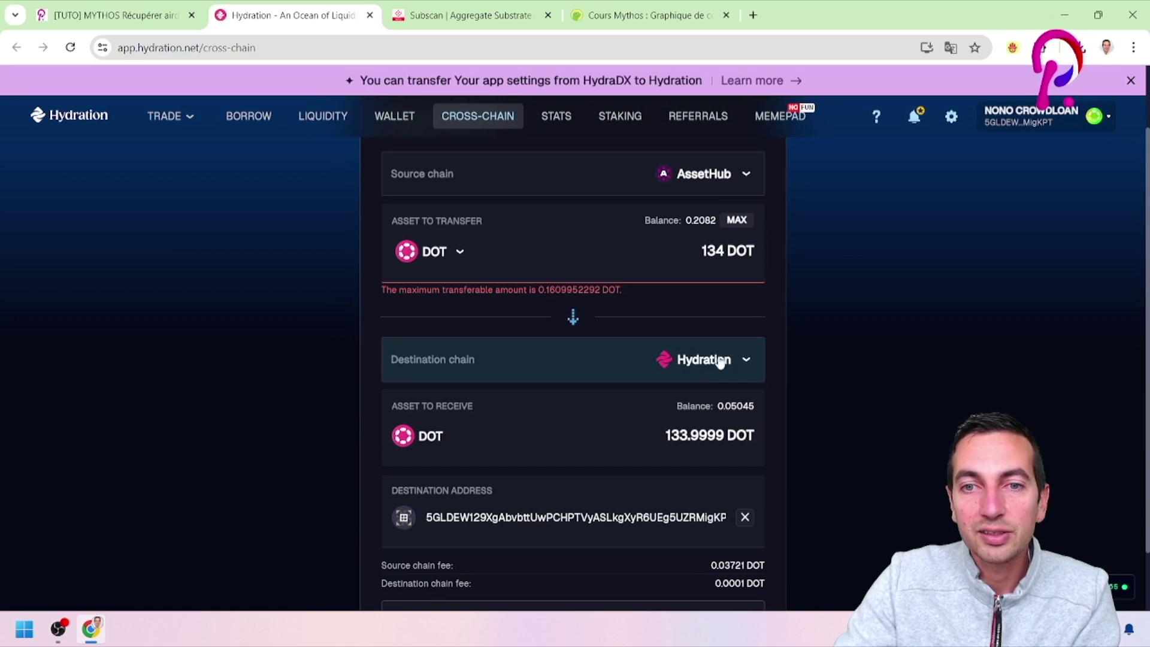
click(434, 251)
scroll(446, 419, down, 1)
scroll(419, 359, up, 2)
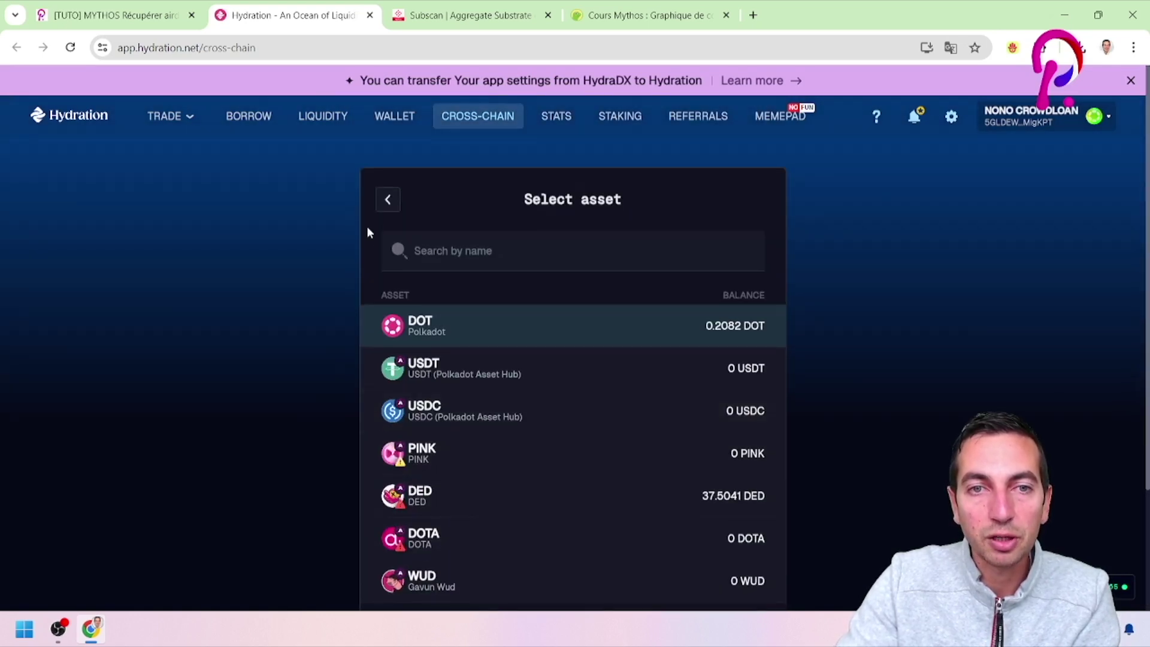
click(388, 199)
scroll(714, 444, down, 1)
scroll(712, 346, up, 1)
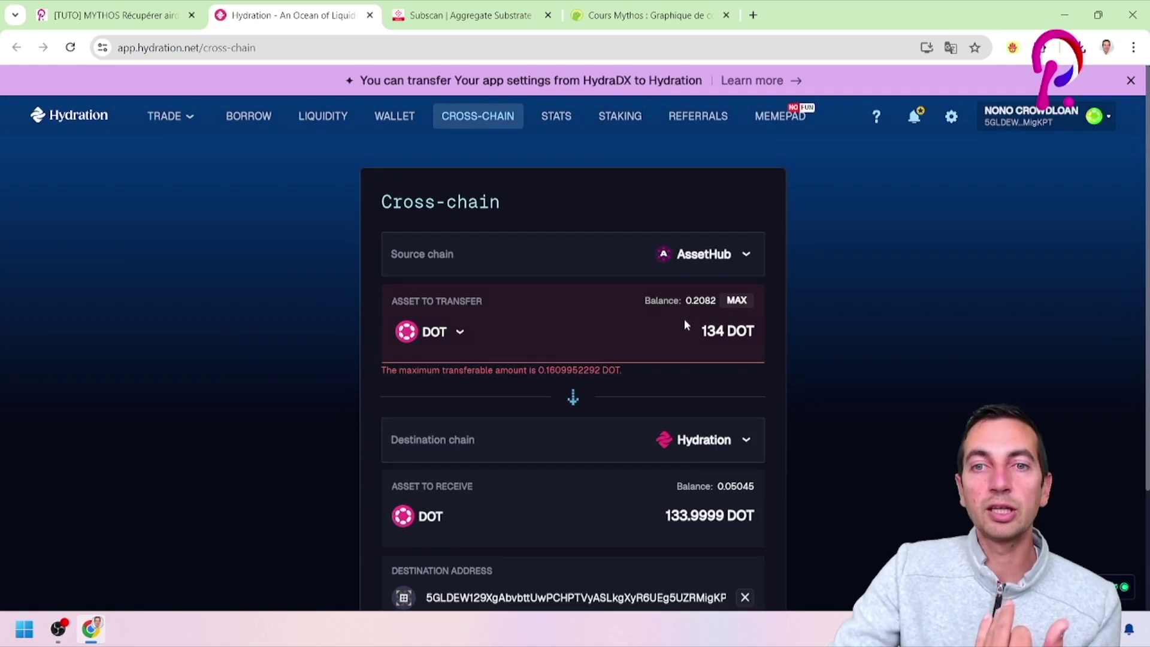
Step: Set Mythos as the destination chain for the MYTH transfer, and dismiss the browser's clipboard access request
click(712, 446)
click(463, 452)
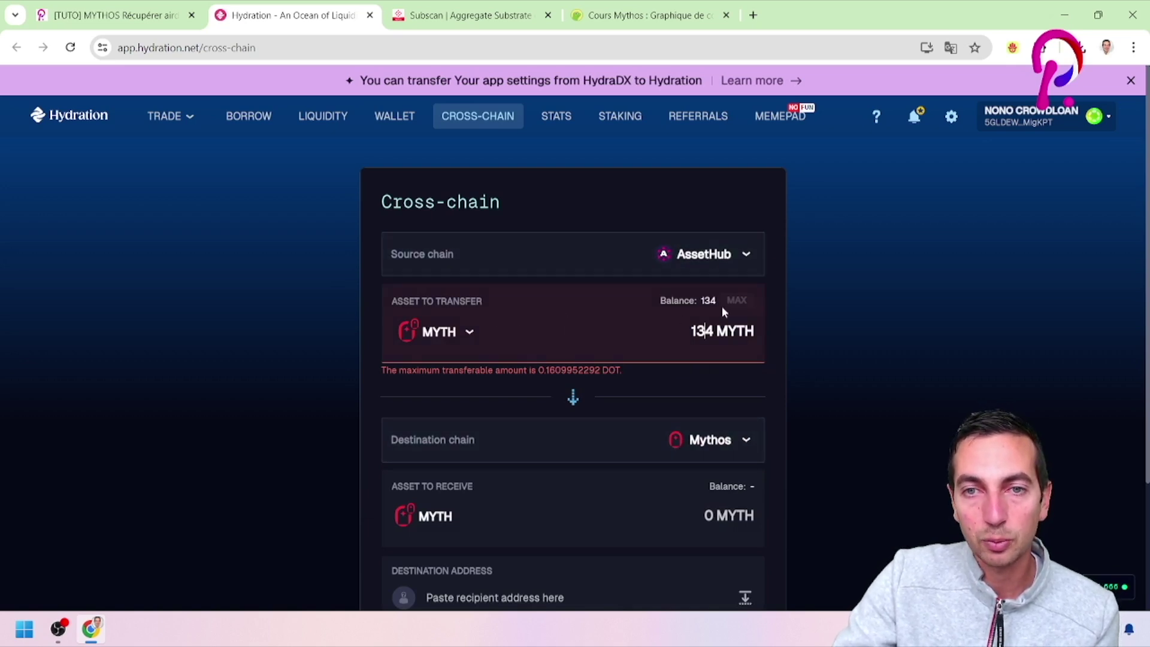
scroll(739, 366, down, 3)
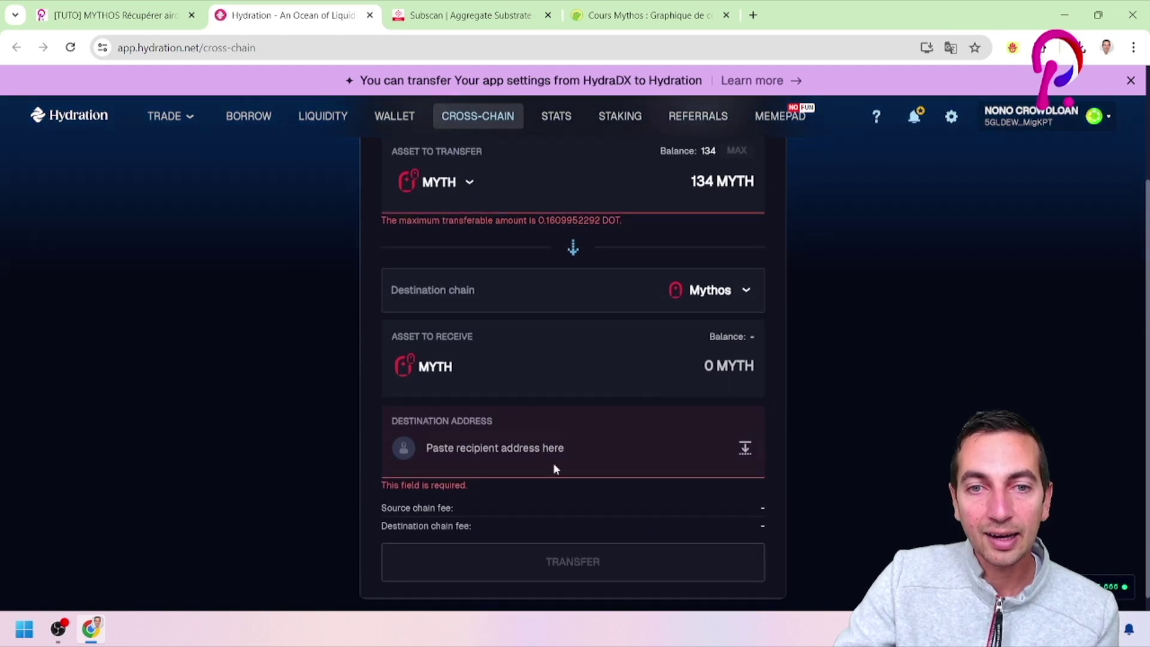
click(742, 450)
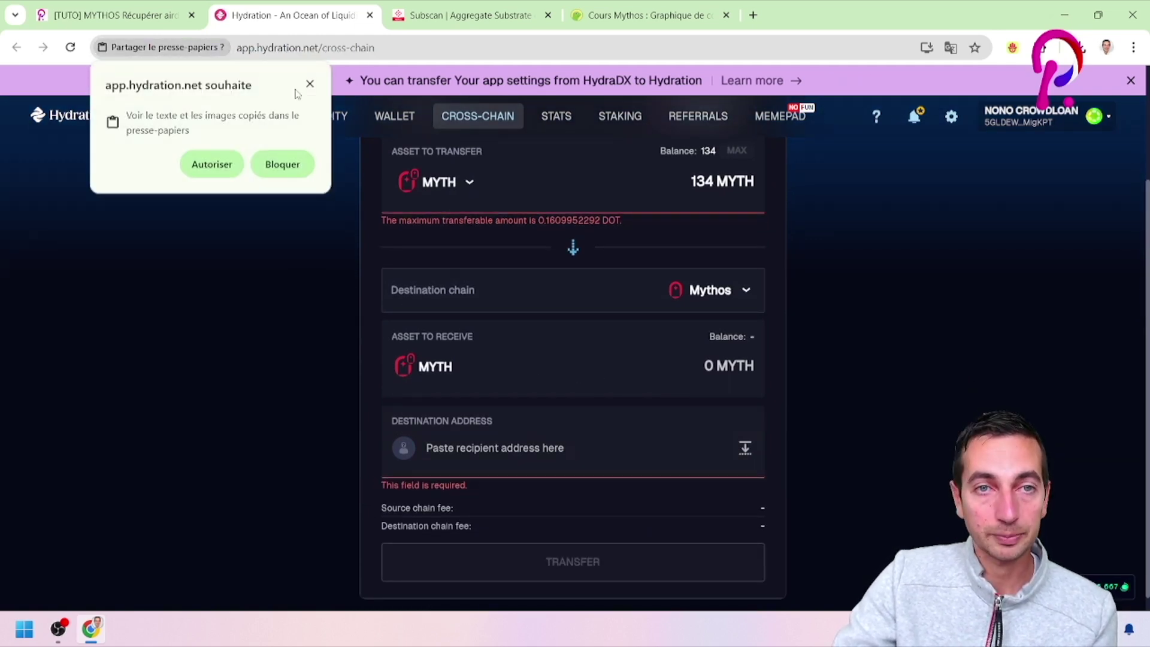
click(310, 84)
scroll(618, 368, up, 3)
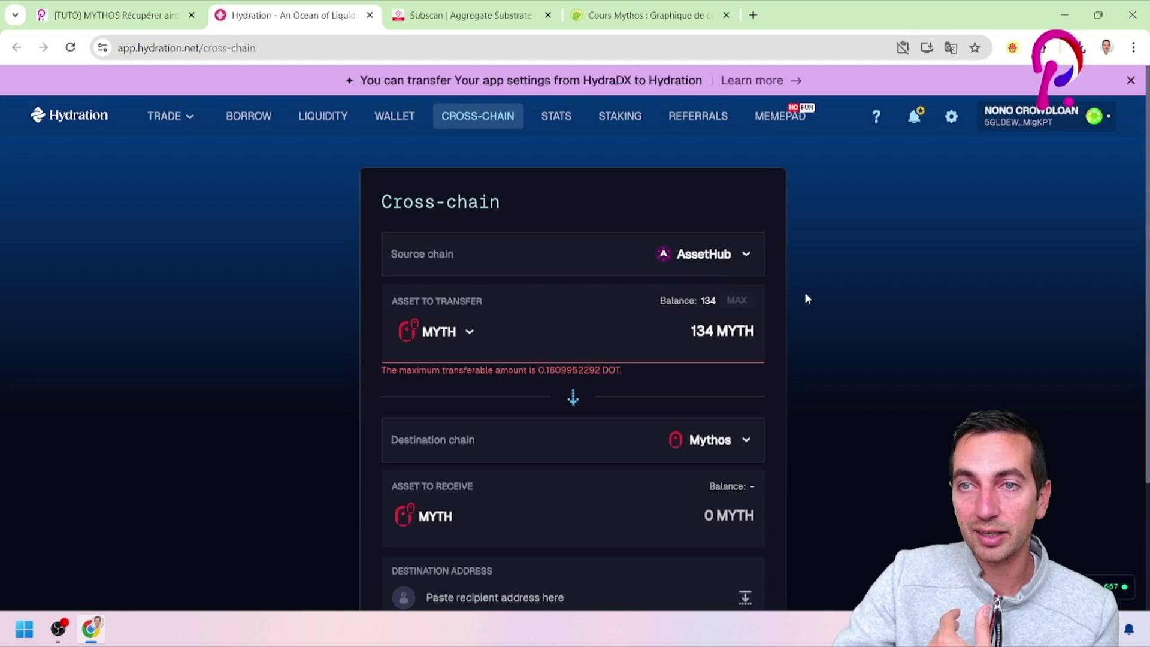
Step: Copy the NONO CROWDLOAN ETH address from Talisman and paste it as the transfer's destination address
click(1011, 51)
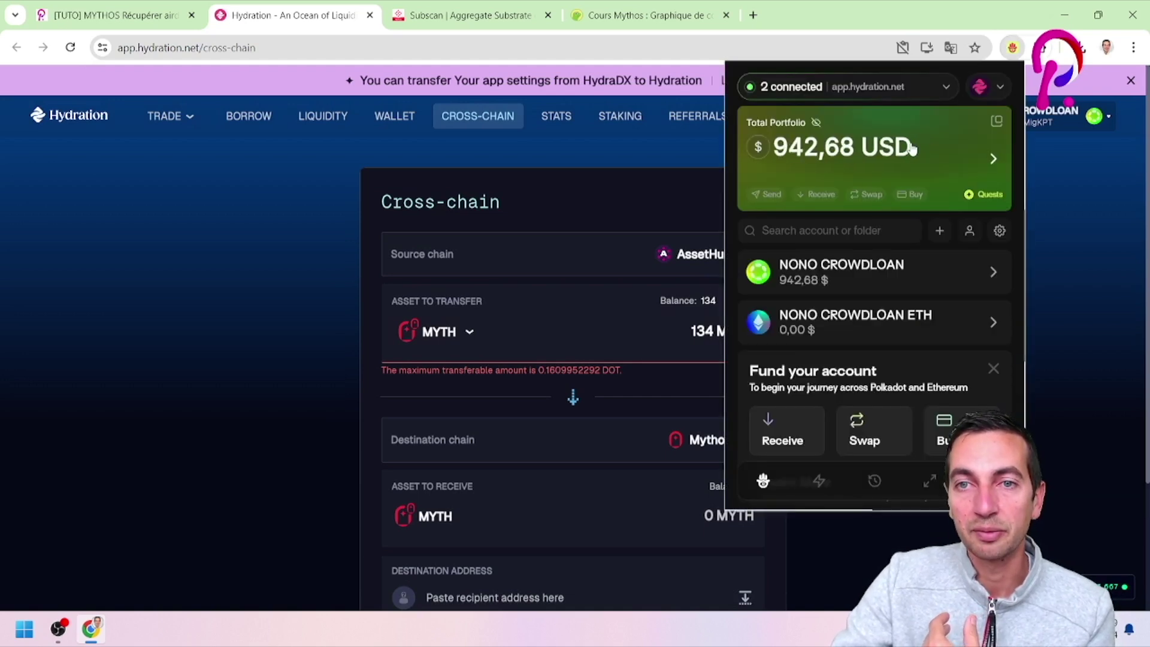
click(889, 324)
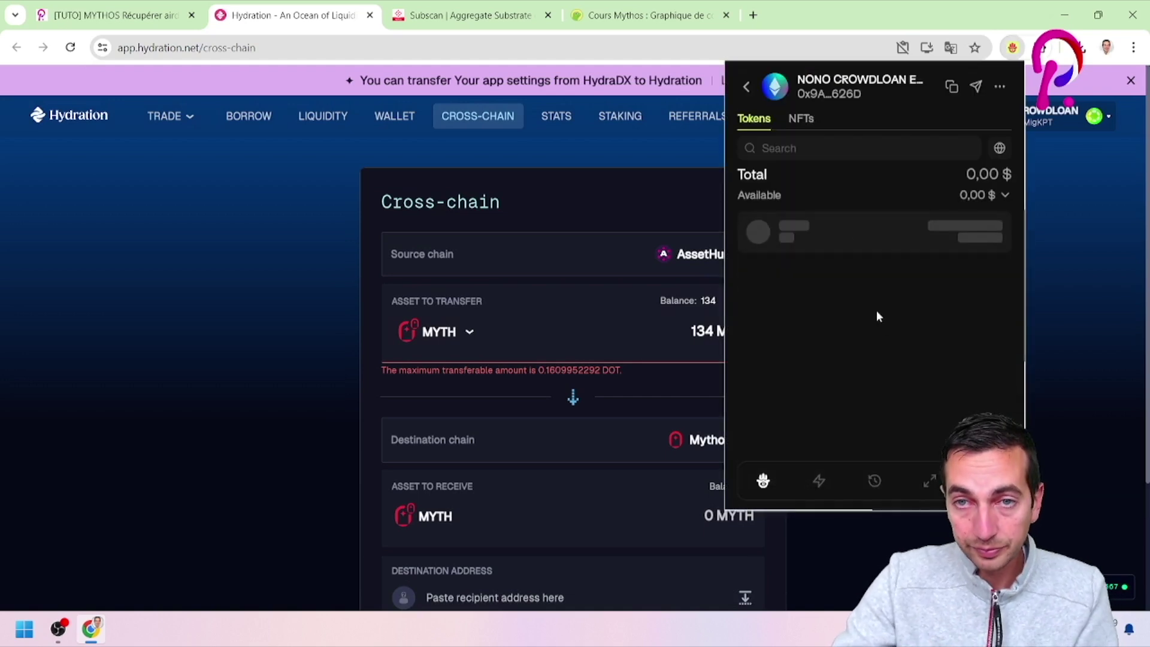
click(951, 87)
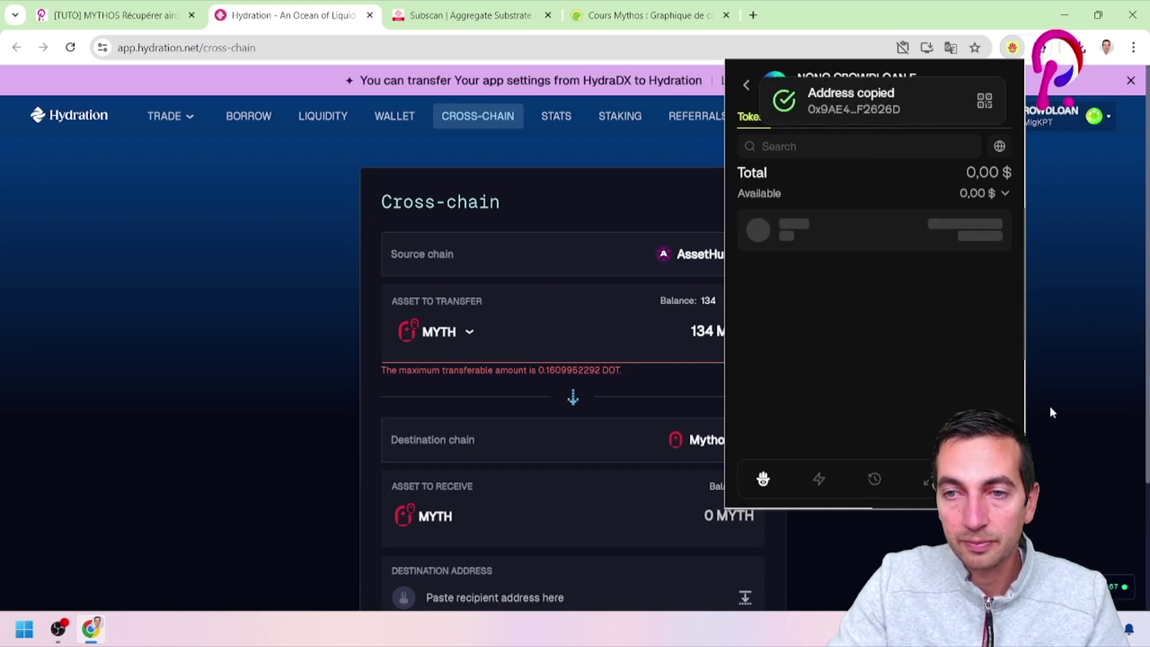
click(1050, 408)
scroll(737, 459, down, 3)
click(558, 447)
key(ctrl+v)
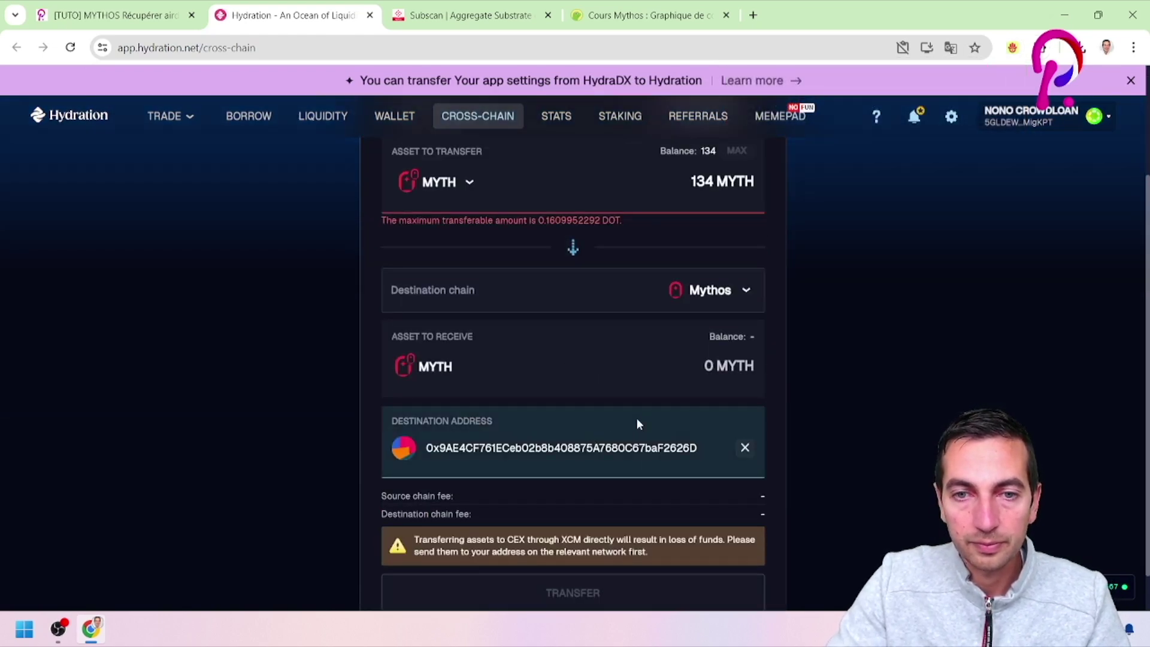
Step: Set the test transfer amount to 1 MYTH and review the source and destination chain fees
scroll(689, 359, up, 1)
click(749, 278)
key(BackSpace)
click(814, 326)
scroll(849, 401, down, 2)
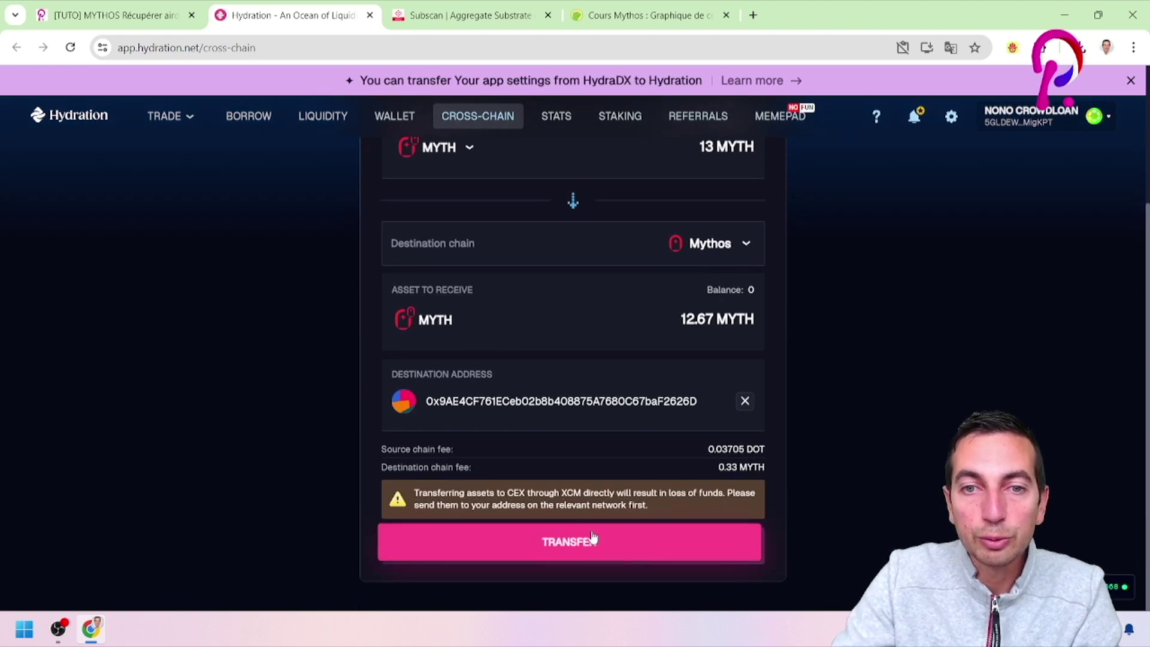
scroll(709, 359, up, 2)
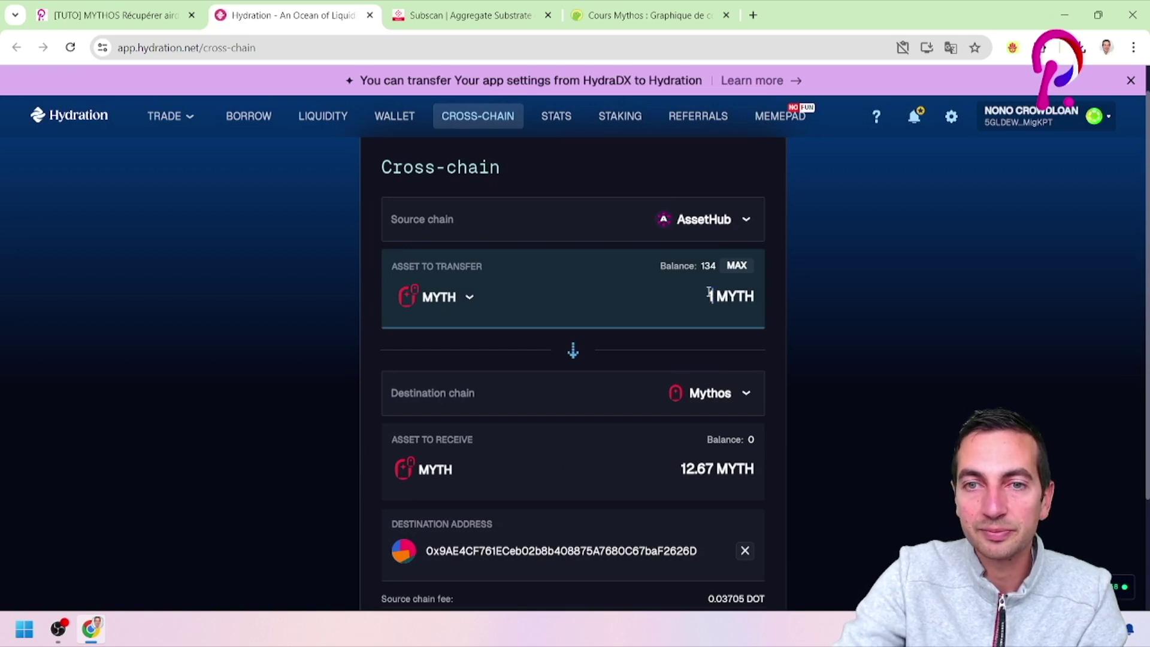
scroll(681, 503, down, 1)
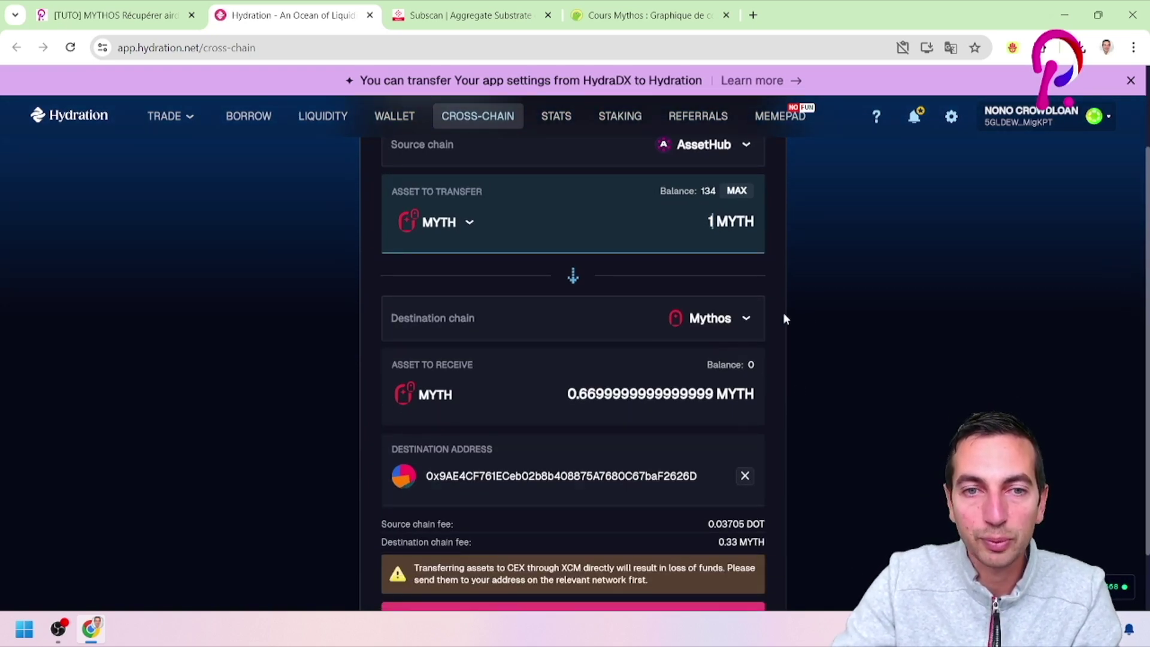
scroll(821, 408, down, 1)
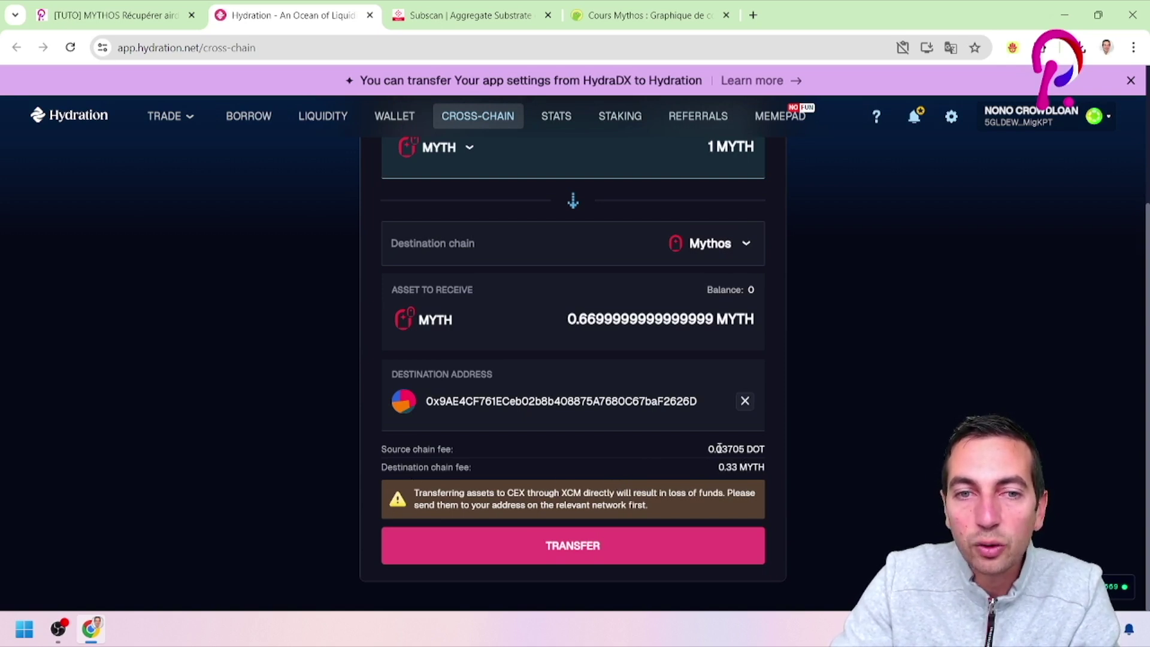
Step: Set the amount to transfer to 10 MYTH and review the amount to receive and the chain fees
scroll(834, 457, up, 3)
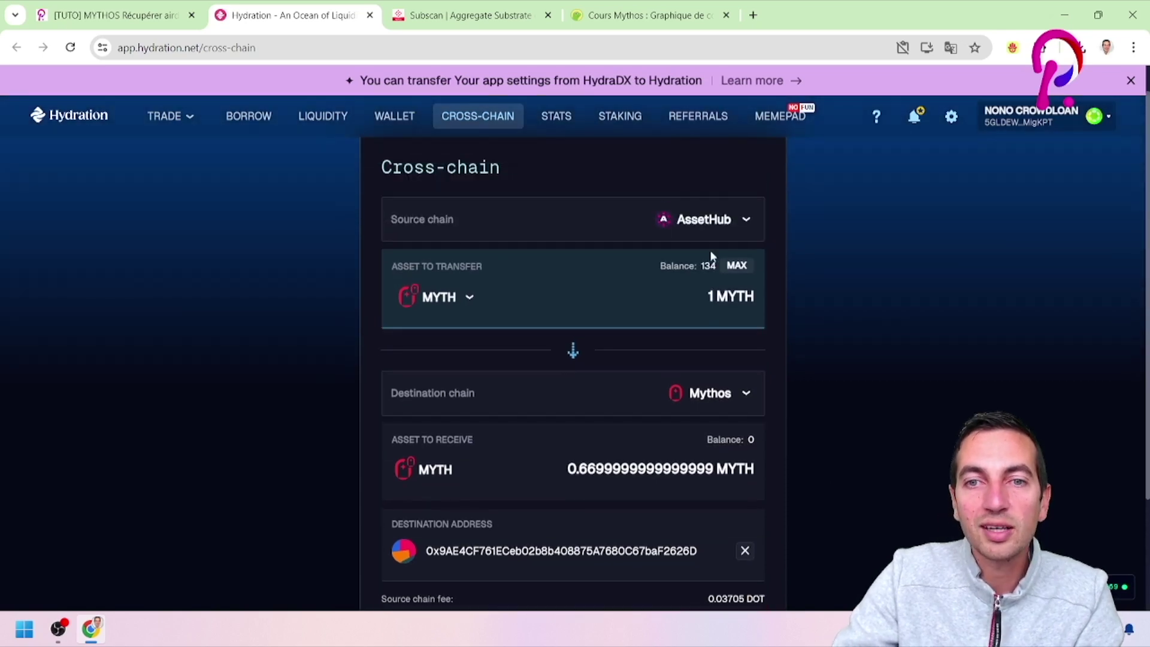
scroll(770, 483, down, 3)
drag(726, 468, 749, 463)
scroll(749, 463, up, 3)
click(746, 293)
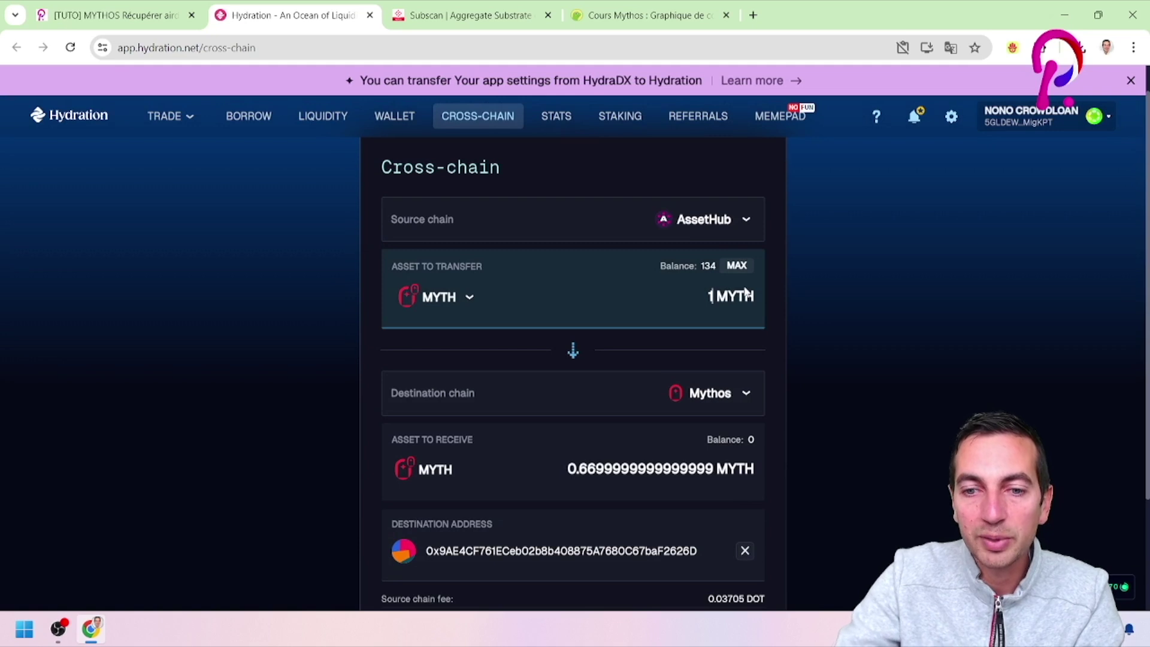
text(0)
scroll(802, 368, down, 2)
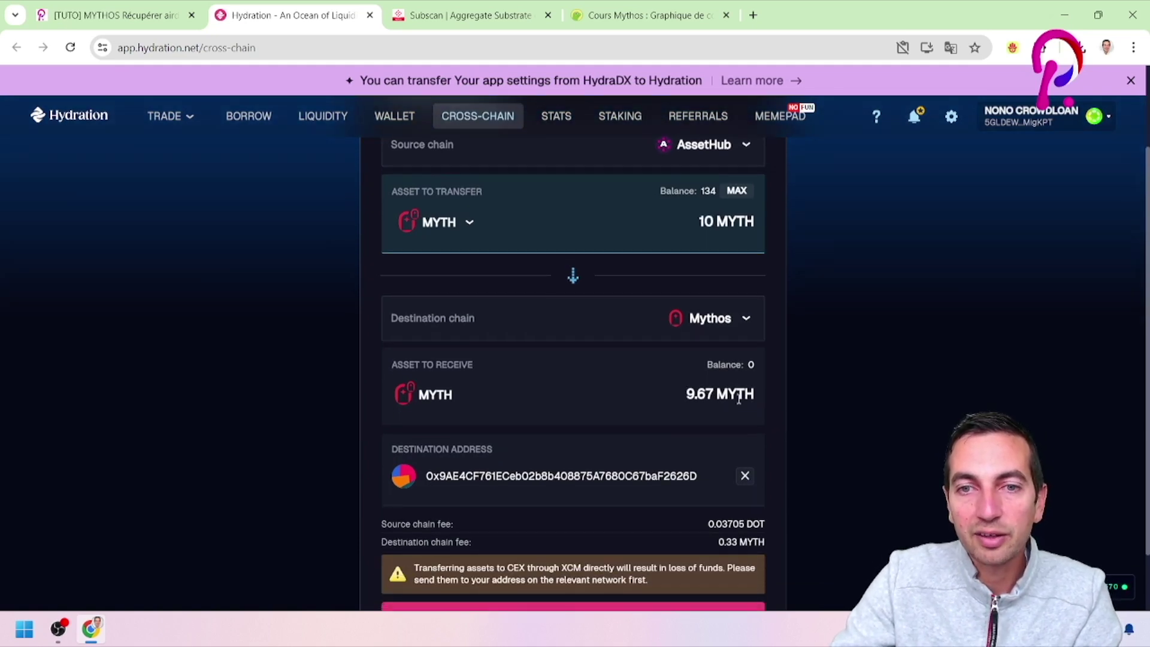
scroll(718, 414, down, 1)
Step: Submit the 10 MYTH transfer, approve it in Talisman, and check the Mythos destination chain
click(626, 546)
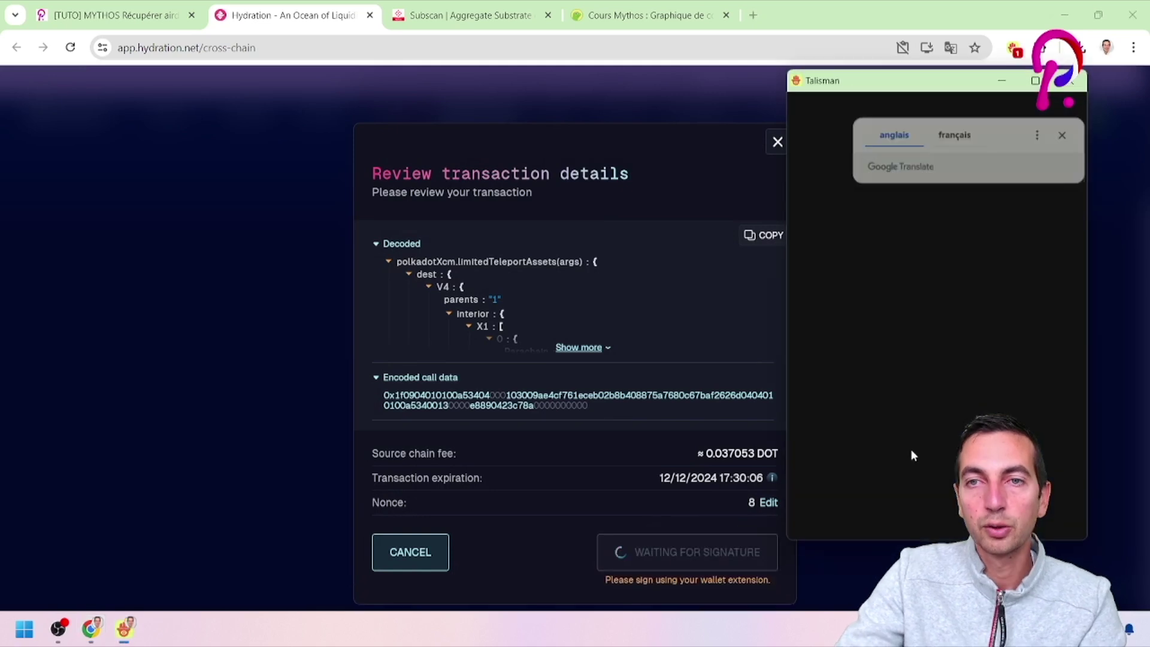
click(1063, 135)
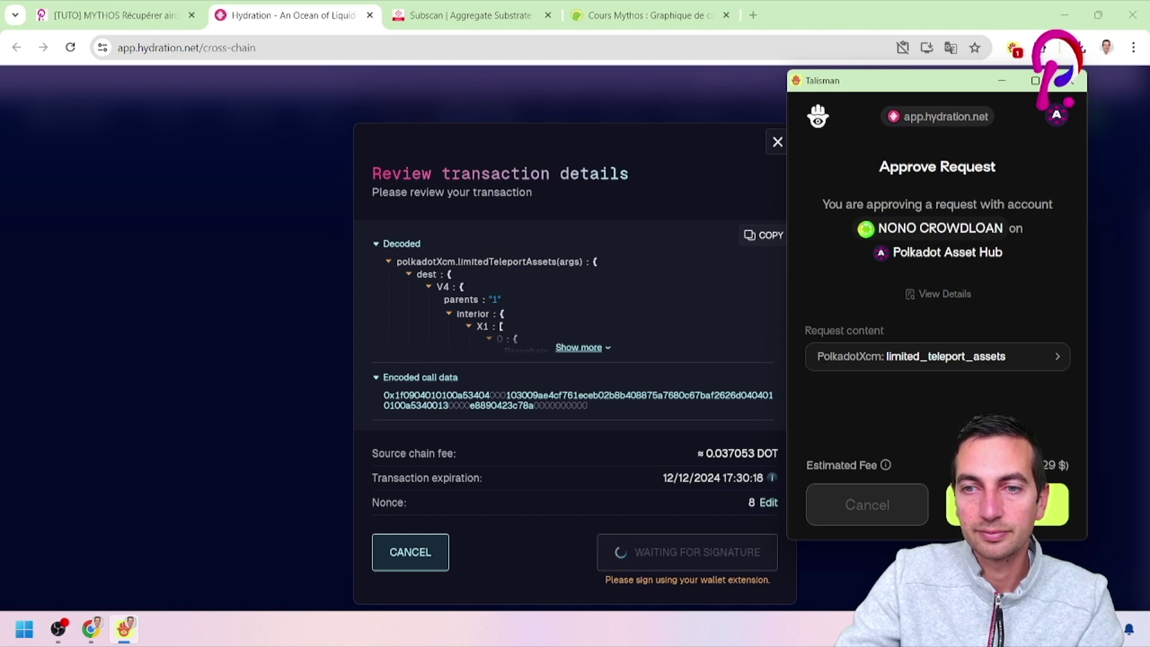
click(1005, 504)
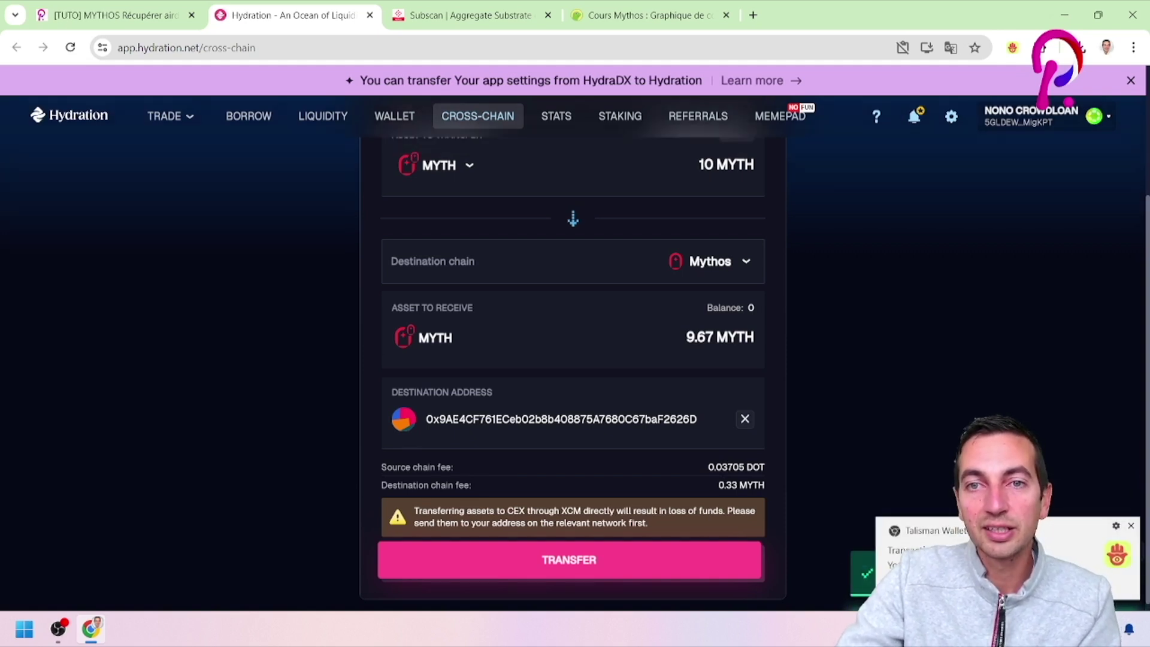
scroll(737, 226, up, 3)
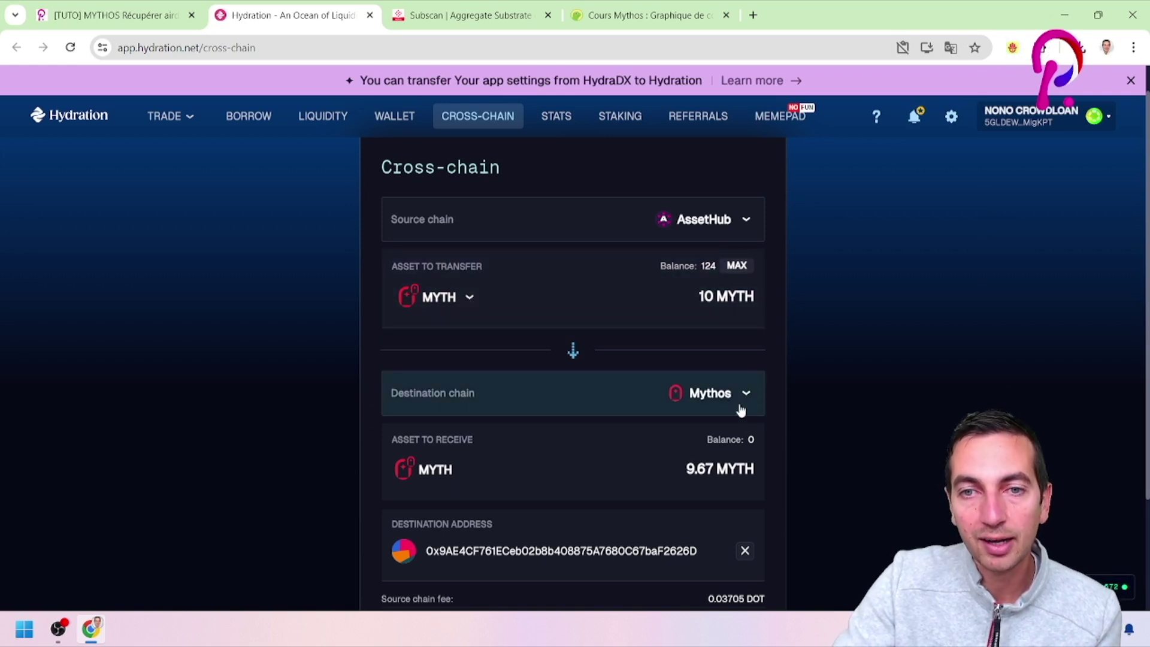
click(705, 395)
click(599, 291)
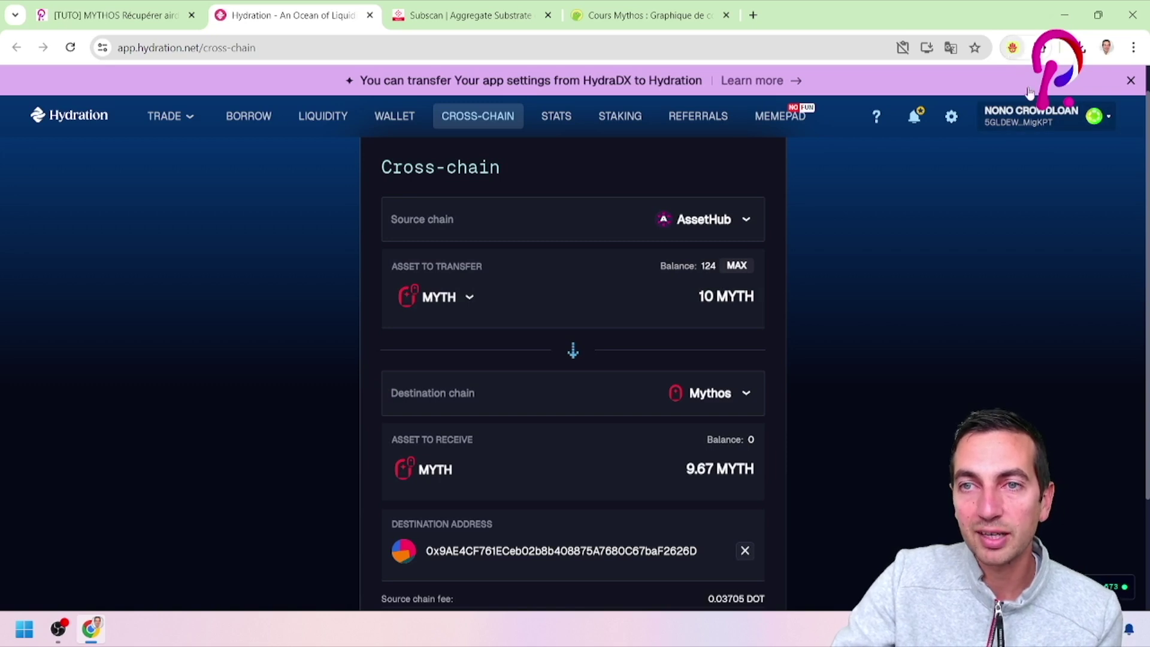
Step: Show EVM accounts in Talisman's Polkadot connections for app.hydration.net, connect NONO CROWDLOAN ETH, and reload the Hydration page
click(1012, 49)
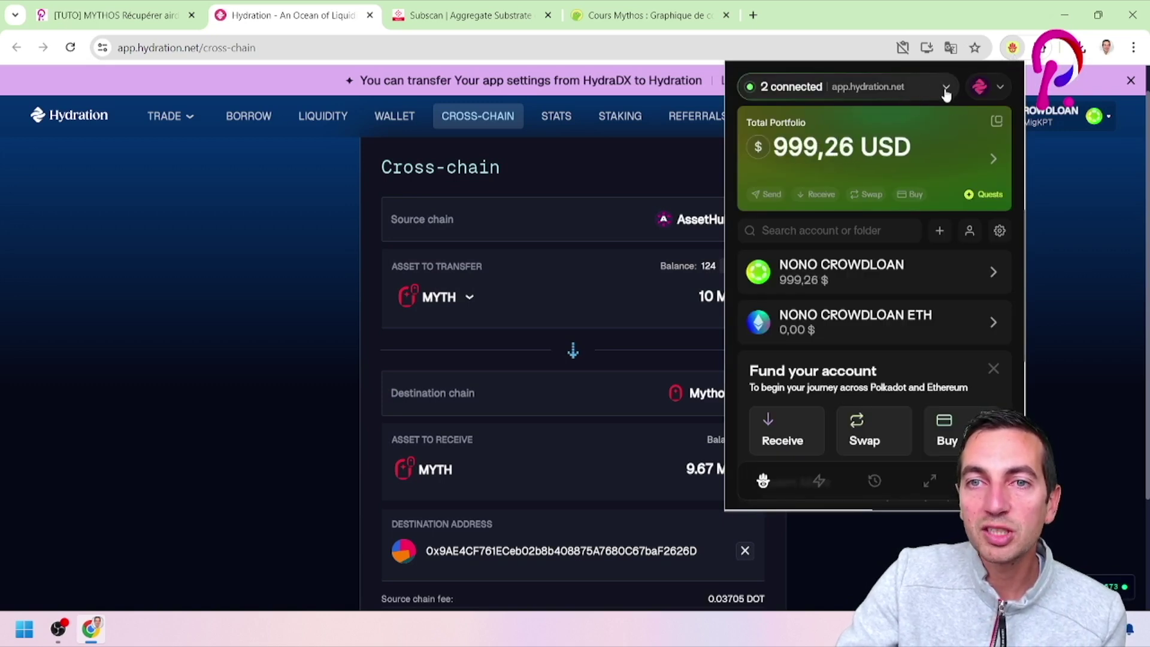
click(946, 90)
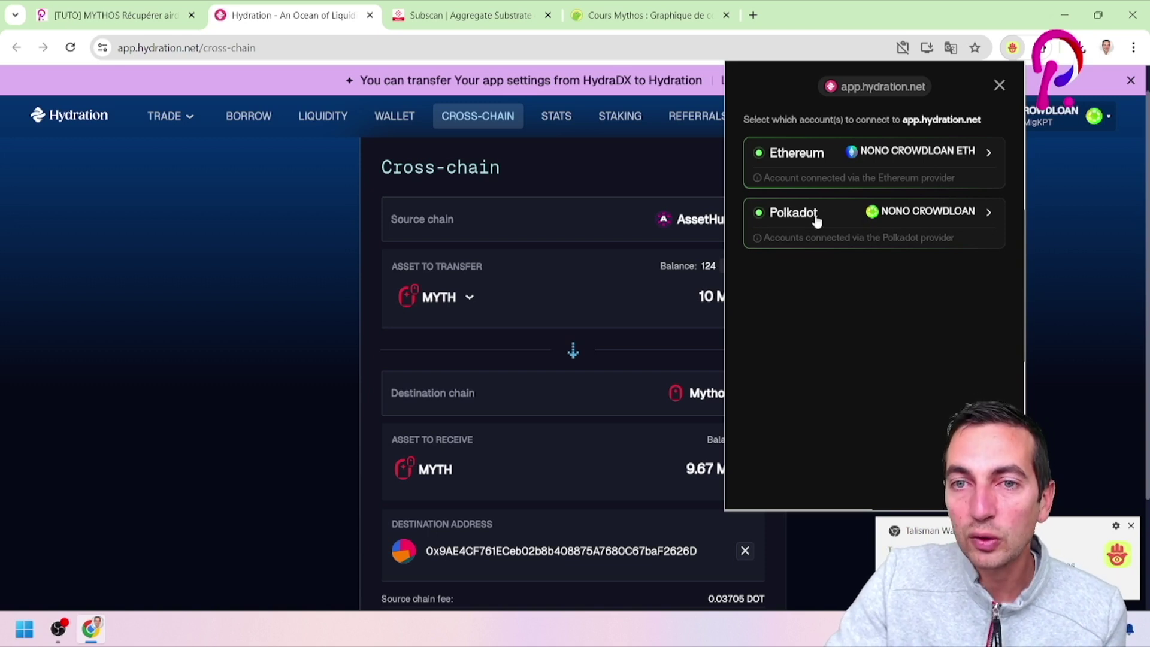
click(852, 221)
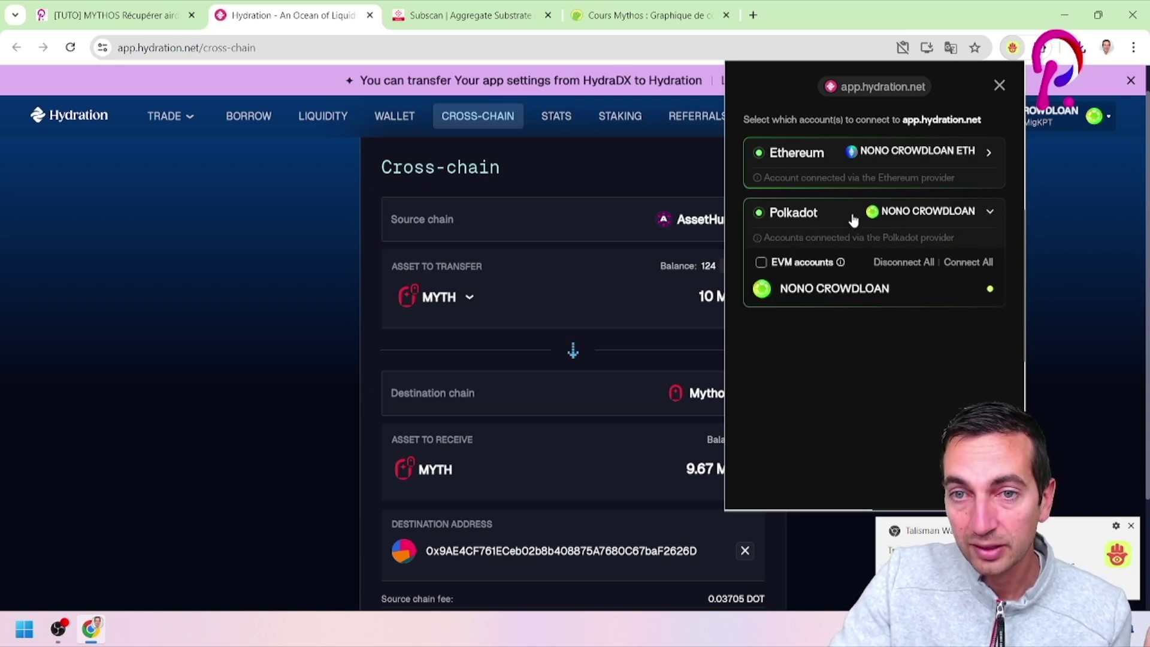
click(761, 262)
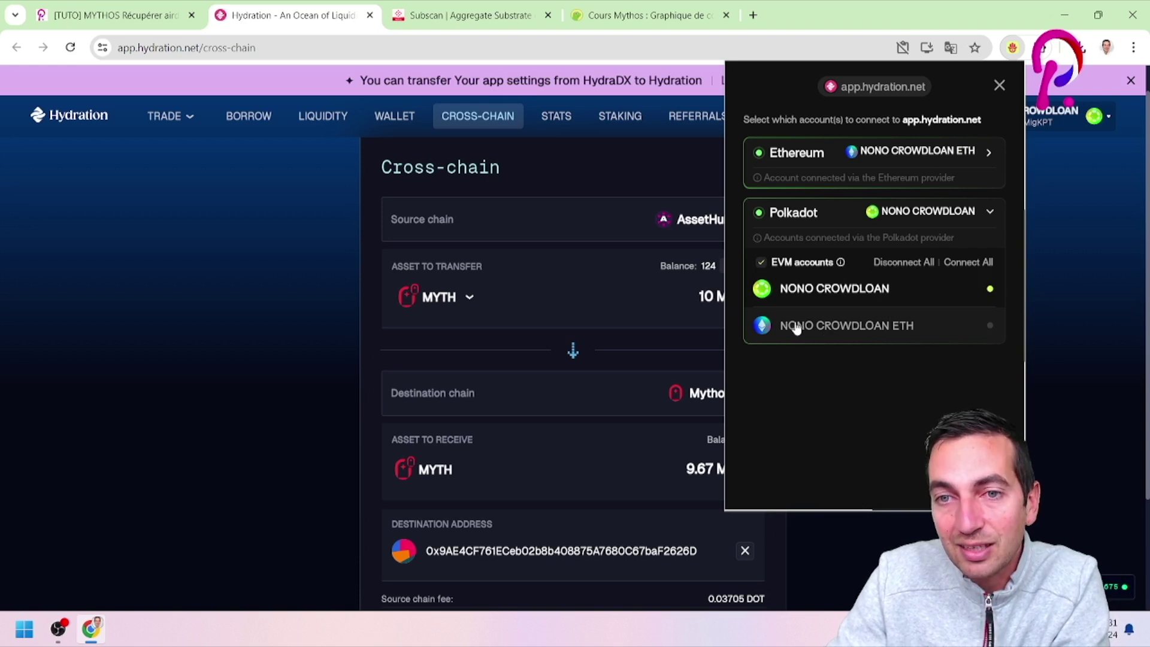
click(761, 262)
click(761, 262)
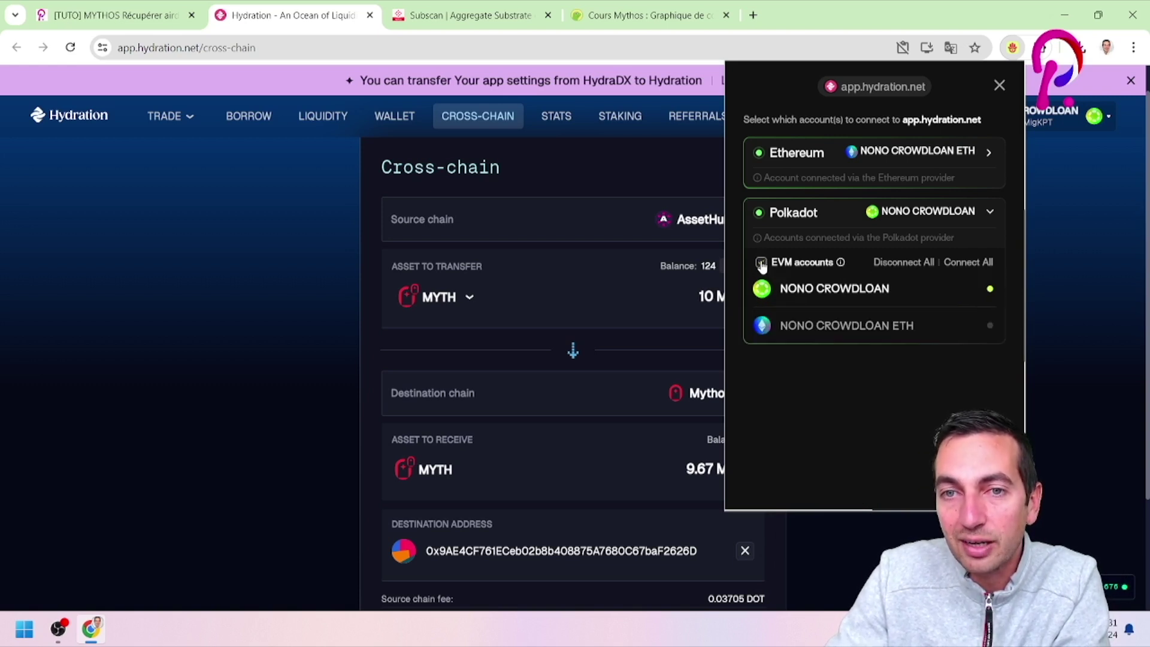
click(761, 263)
click(906, 329)
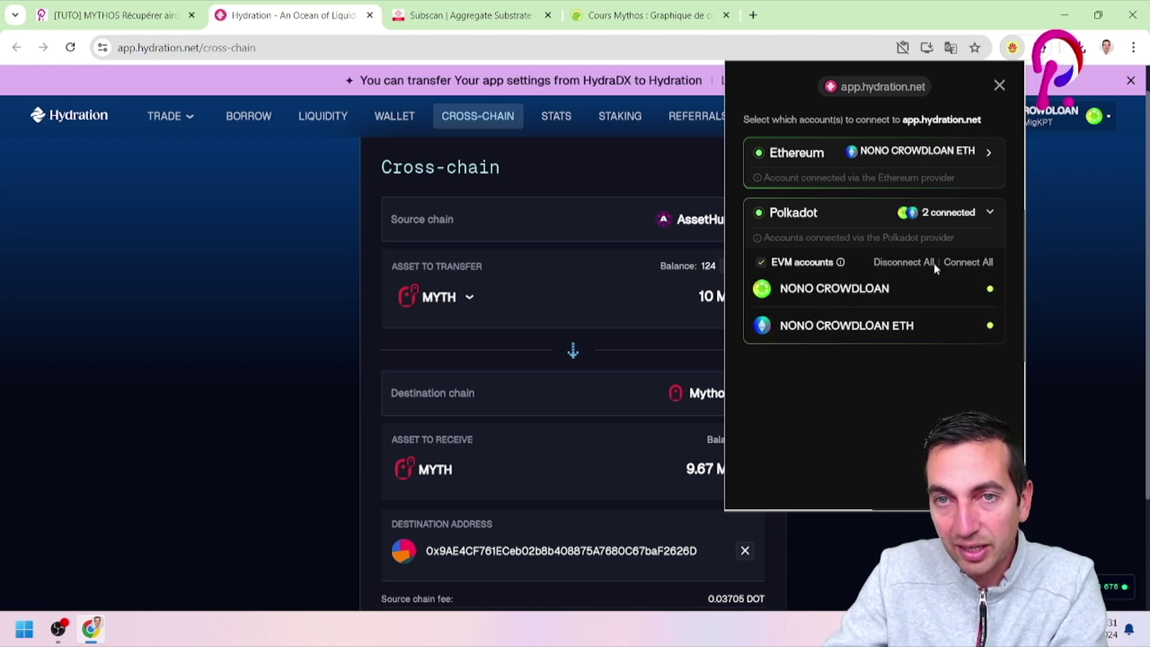
click(1071, 266)
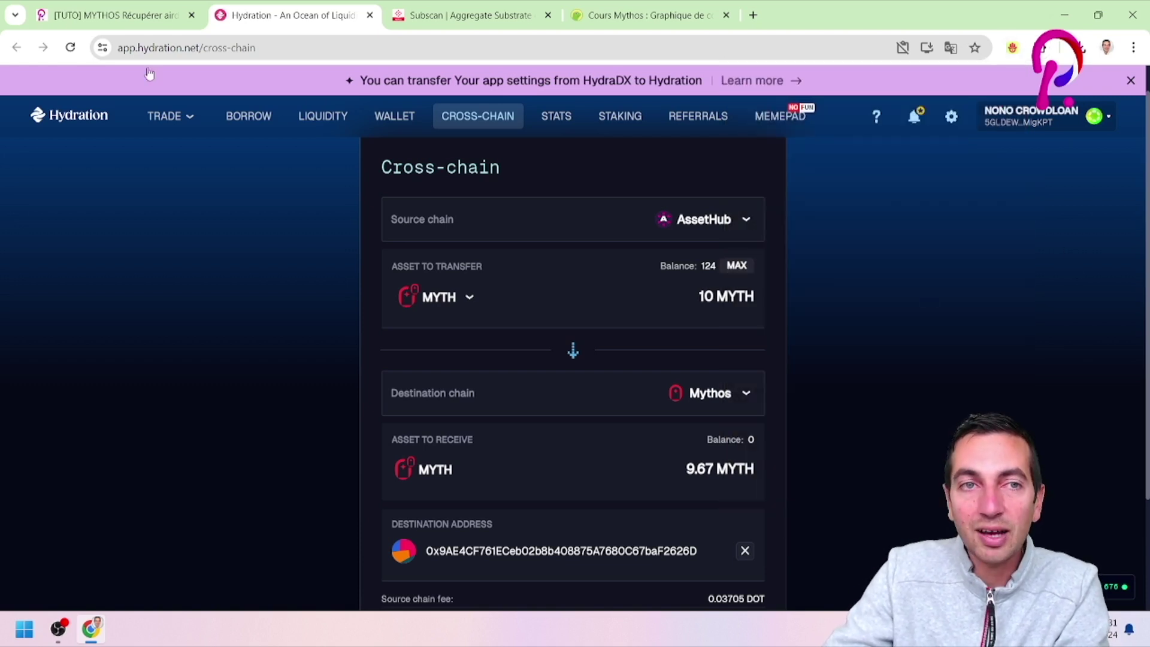
click(70, 48)
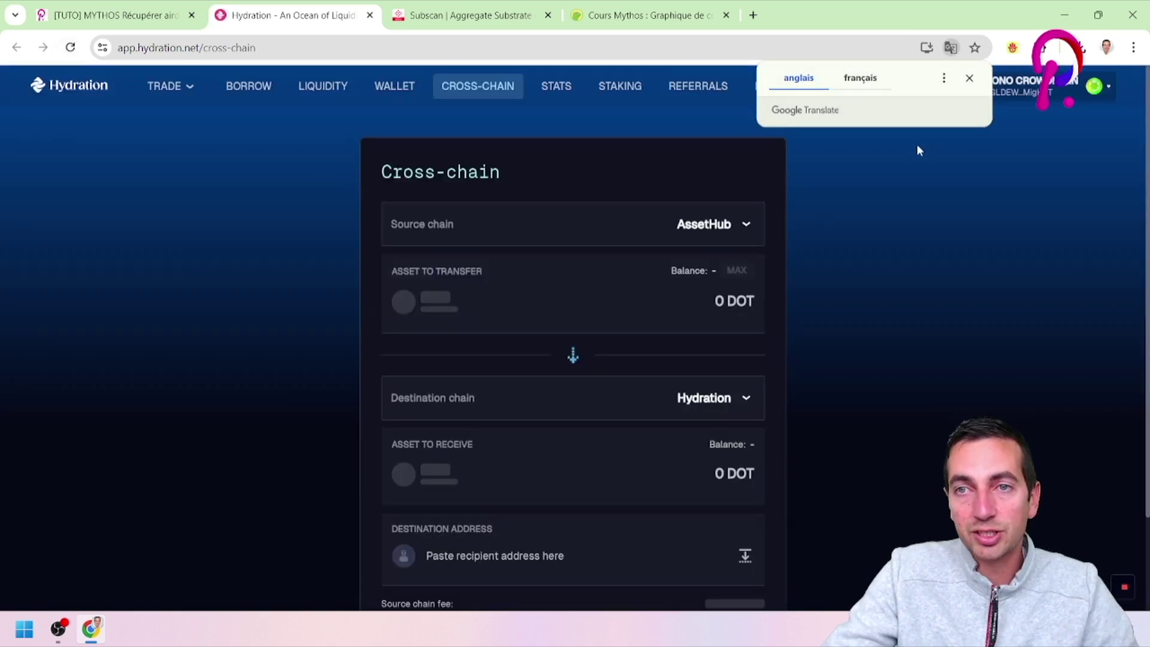
click(970, 78)
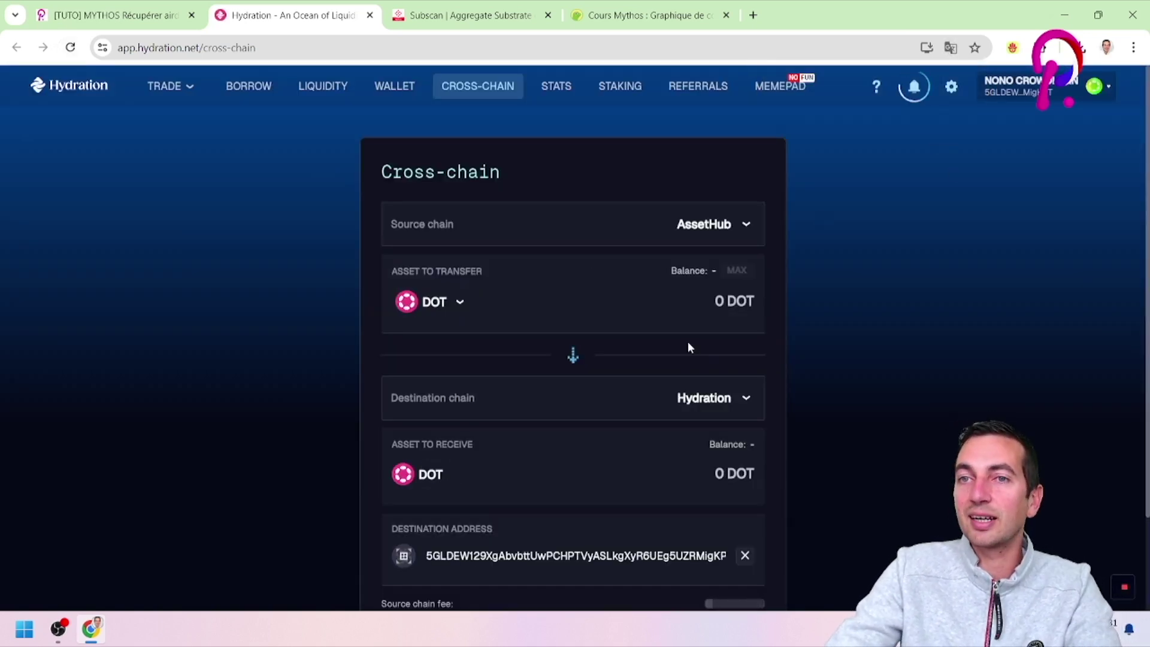
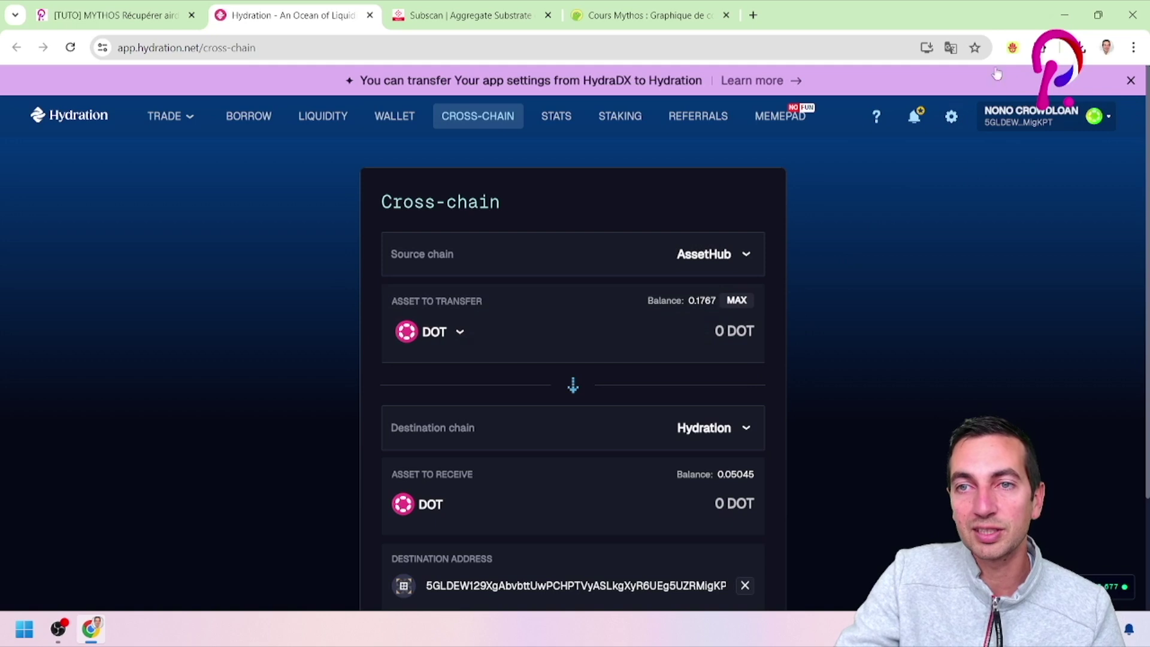
Step: Check in Talisman which Polkadot accounts are connected to app.hydration.net
click(1011, 49)
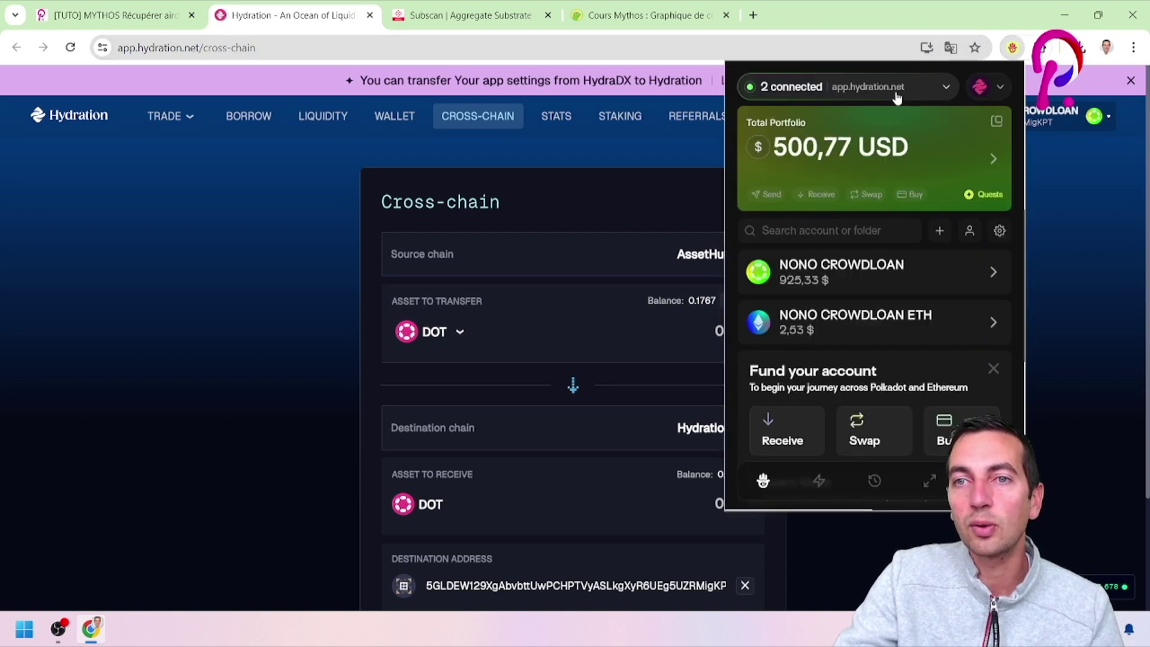
click(869, 85)
click(849, 214)
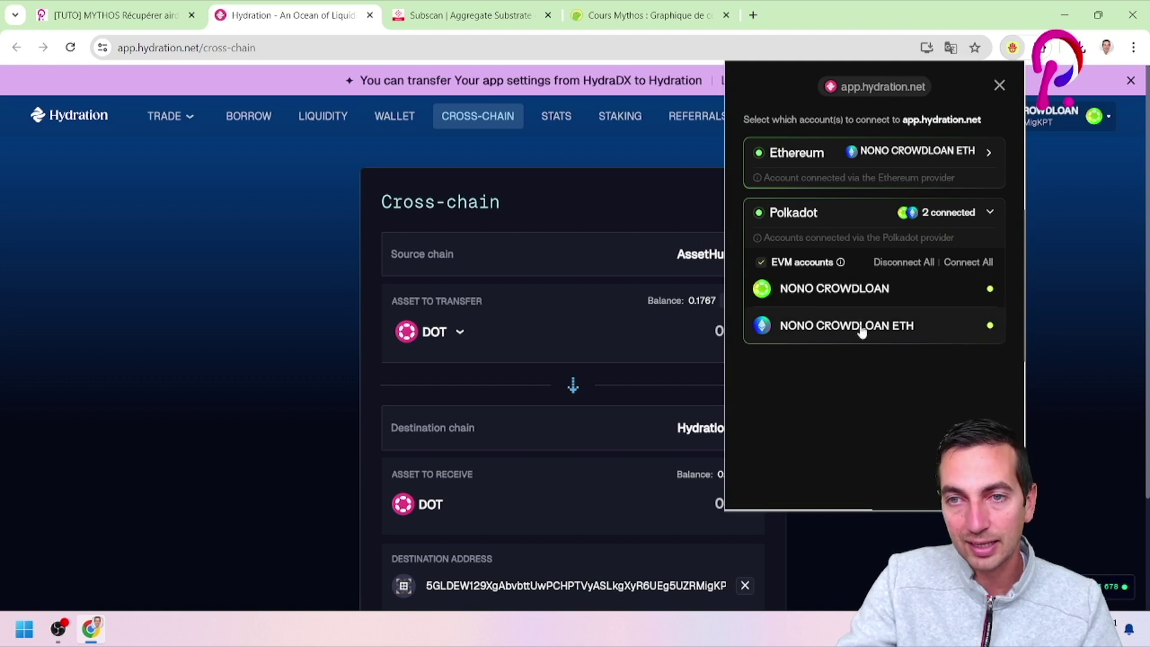
key(Escape)
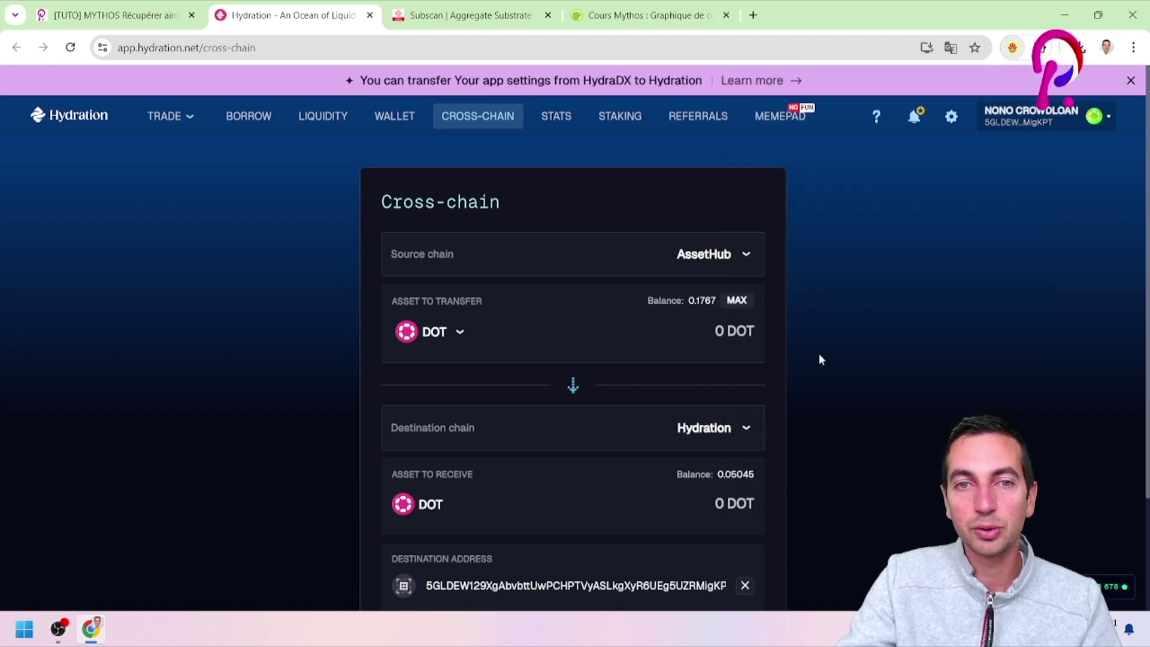
Step: Set Mythos as the destination chain and enter 124 MYTH as the amount to transfer from AssetHub
click(684, 439)
click(452, 456)
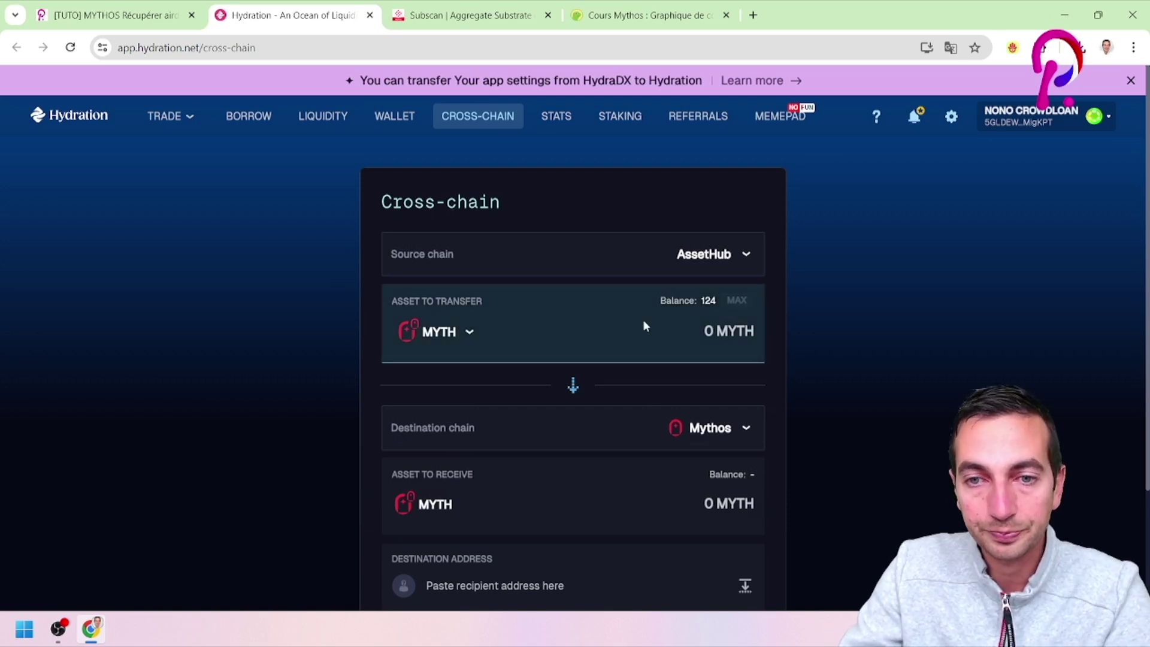
scroll(695, 359, down, 1)
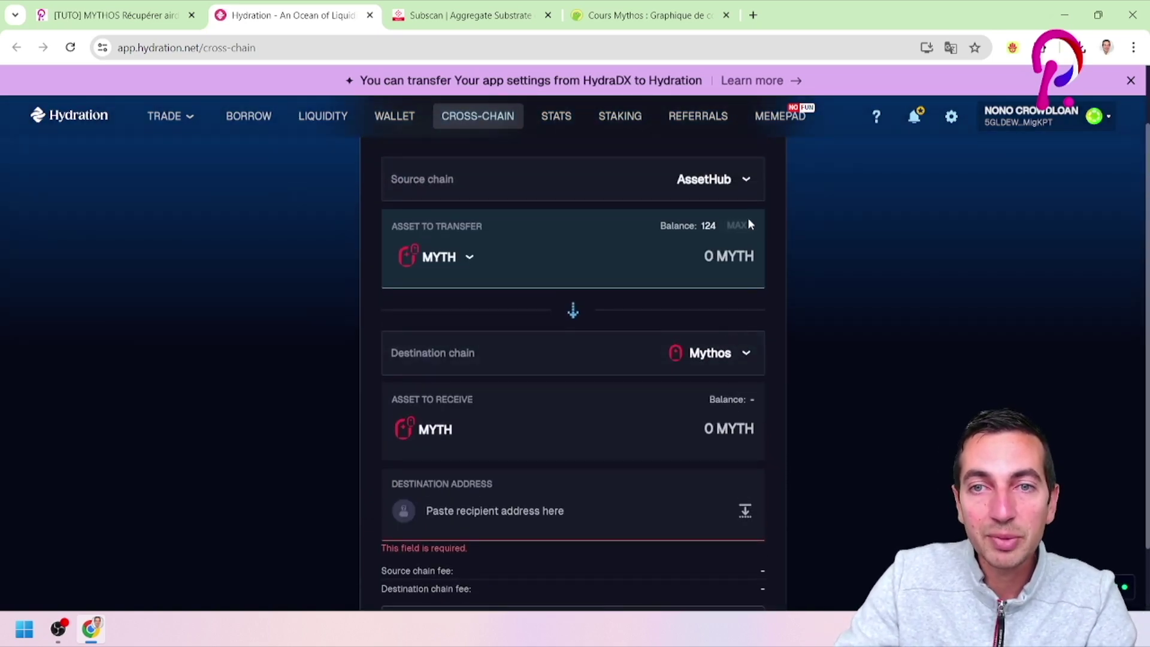
double_click(662, 264)
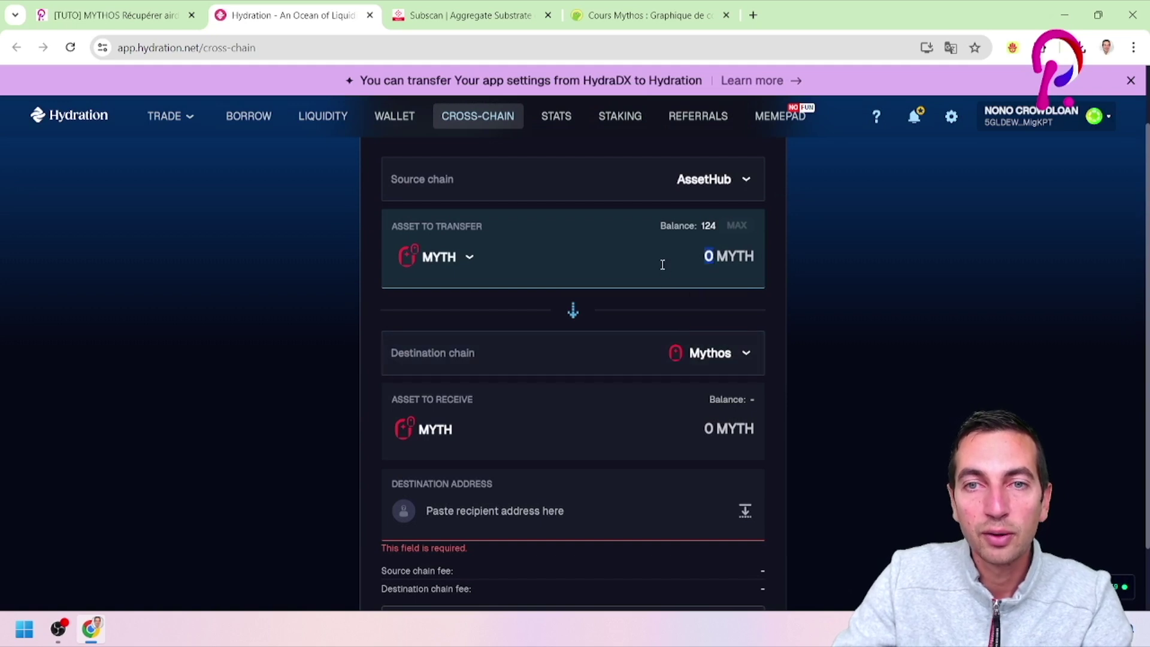
click(695, 255)
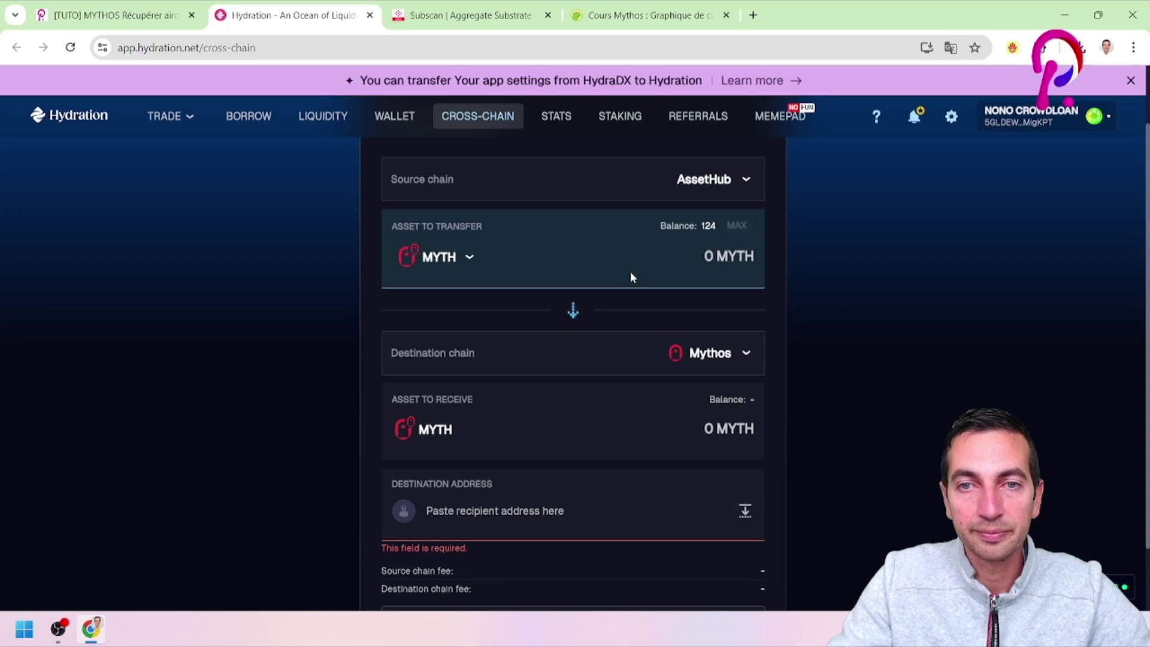
key(BackSpace)
text(124)
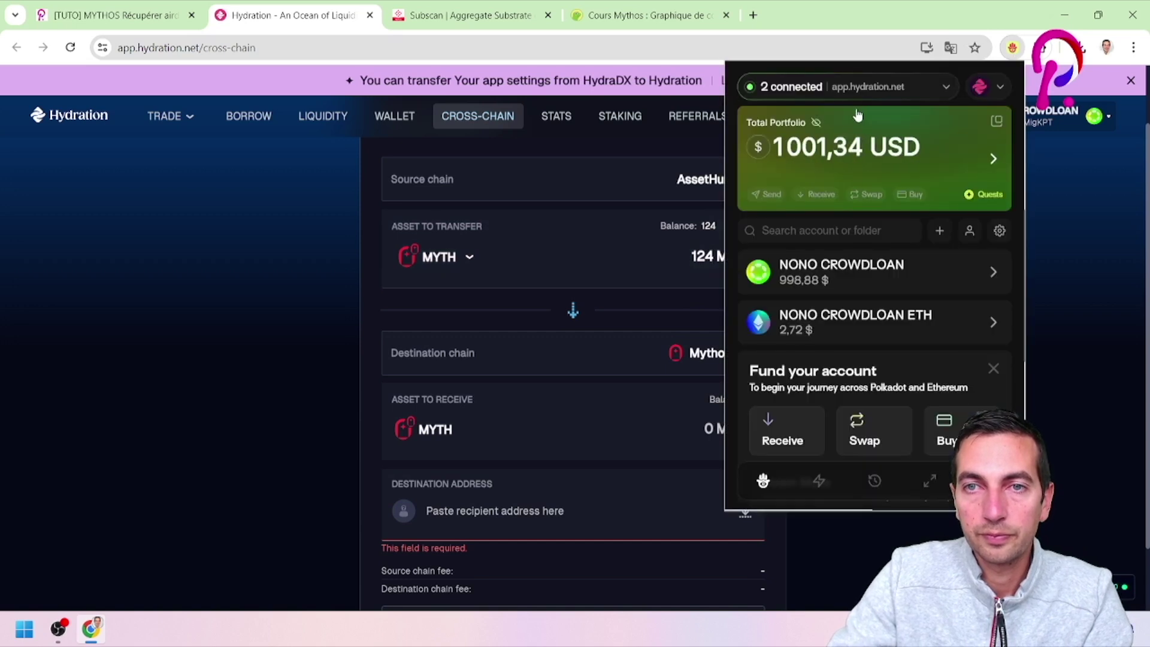
Step: Copy the NONO CROWDLOAN ETH address from Talisman and paste it as the destination address of the 124 MYTH transfer
click(860, 326)
click(951, 89)
click(472, 482)
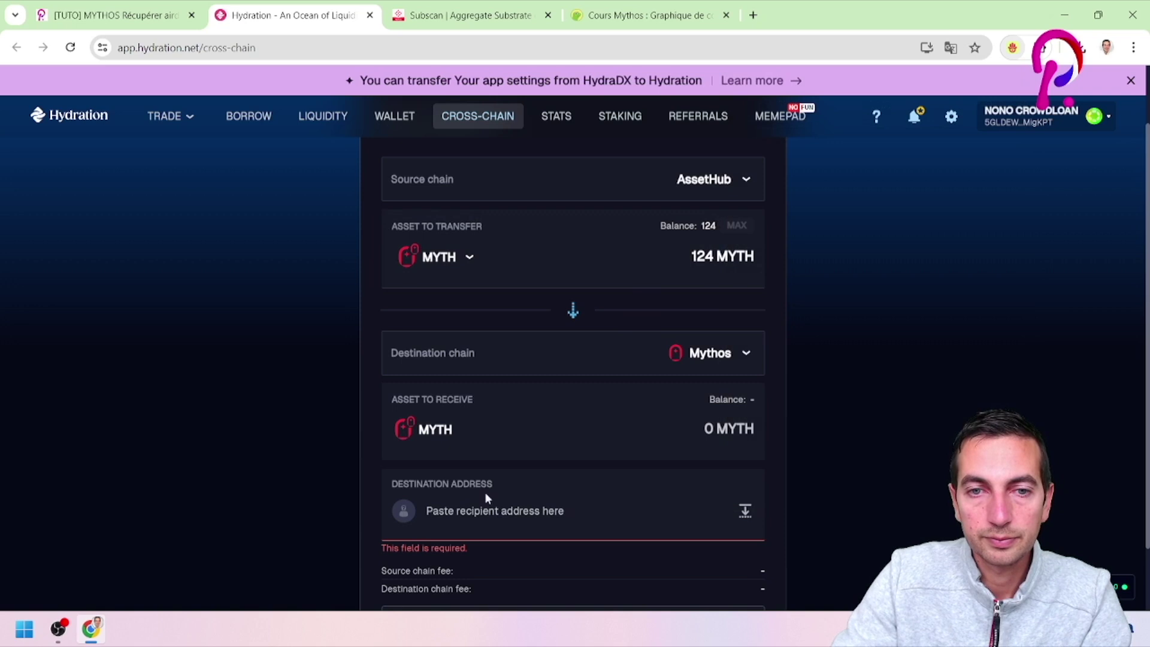
click(539, 504)
key(ctrl+v)
scroll(810, 454, down, 2)
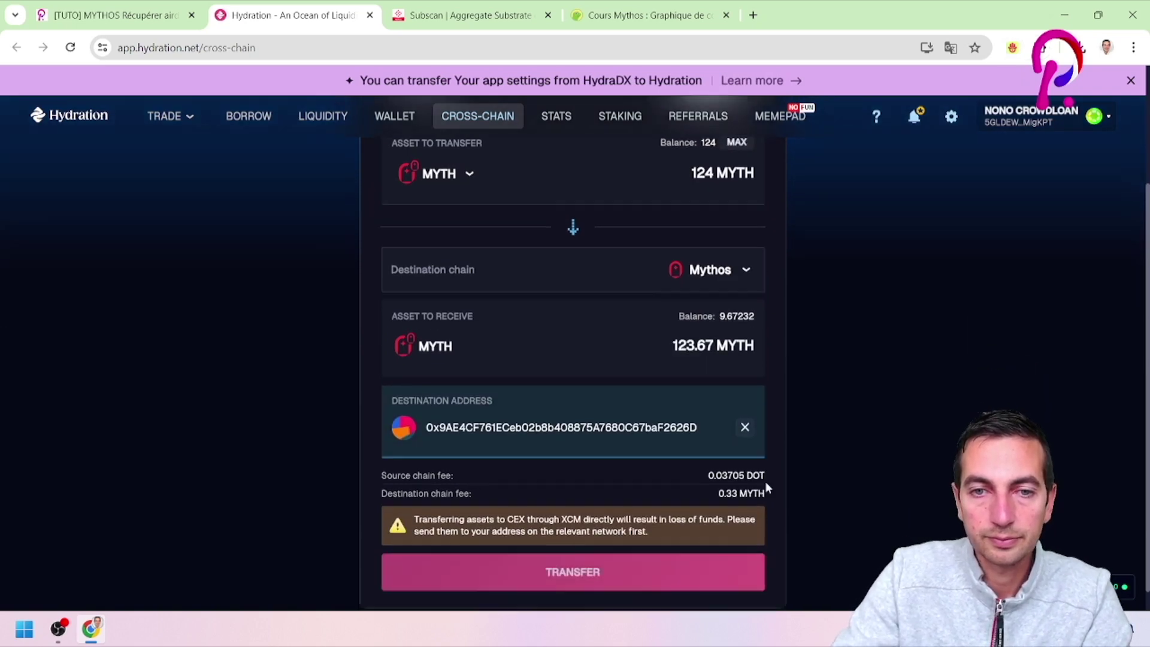
Step: Review the amounts and fees, submit the 124 MYTH transfer to Mythos, and approve the request in Talisman
scroll(658, 395, up, 1)
click(707, 223)
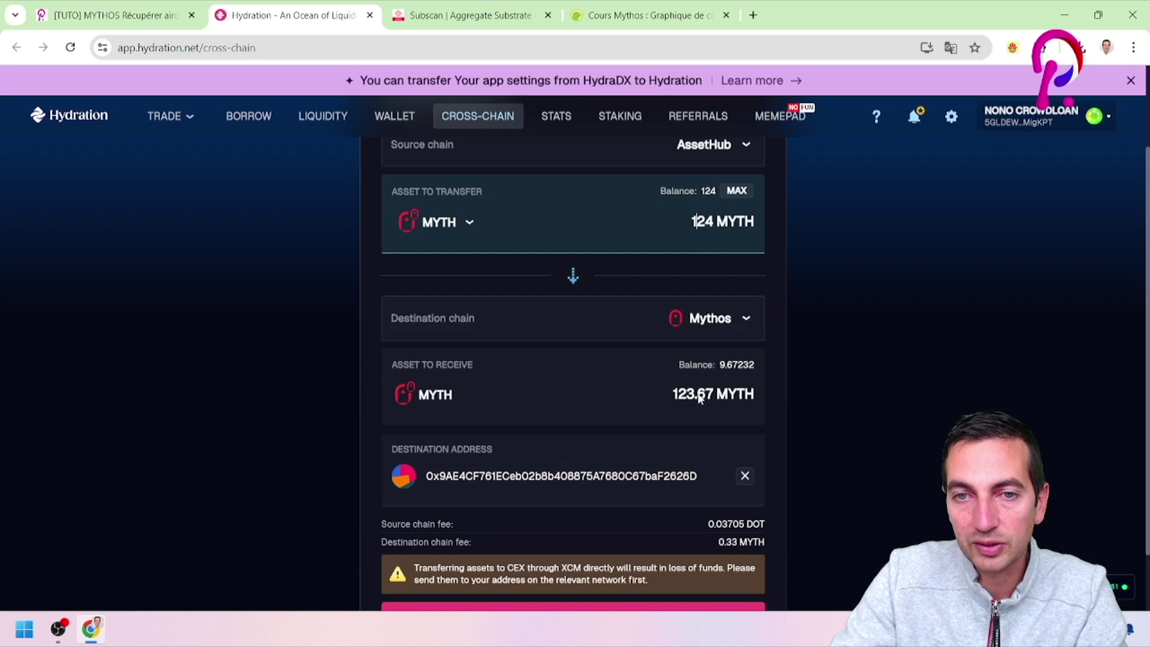
scroll(756, 414, down, 1)
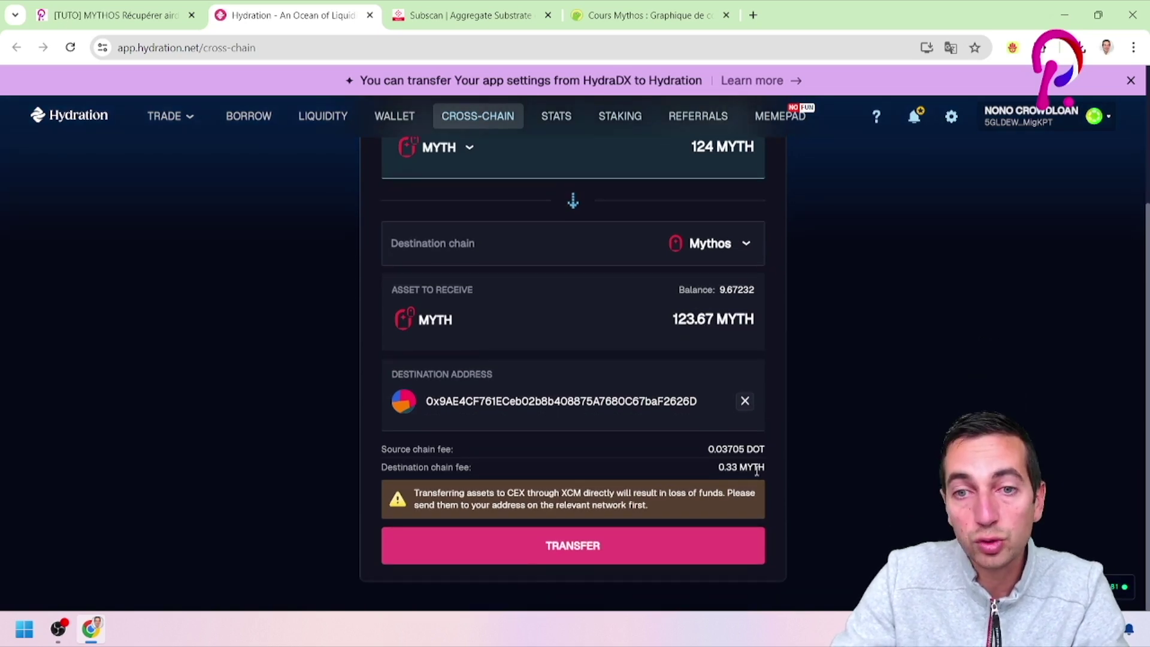
click(575, 546)
click(743, 550)
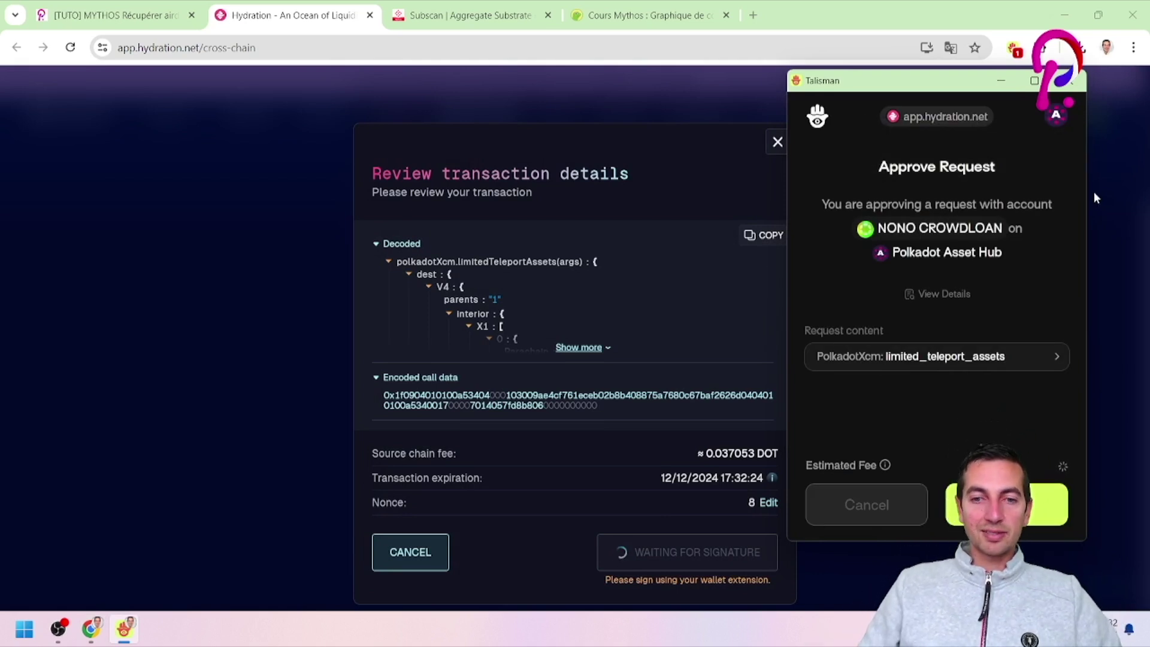
key(Return)
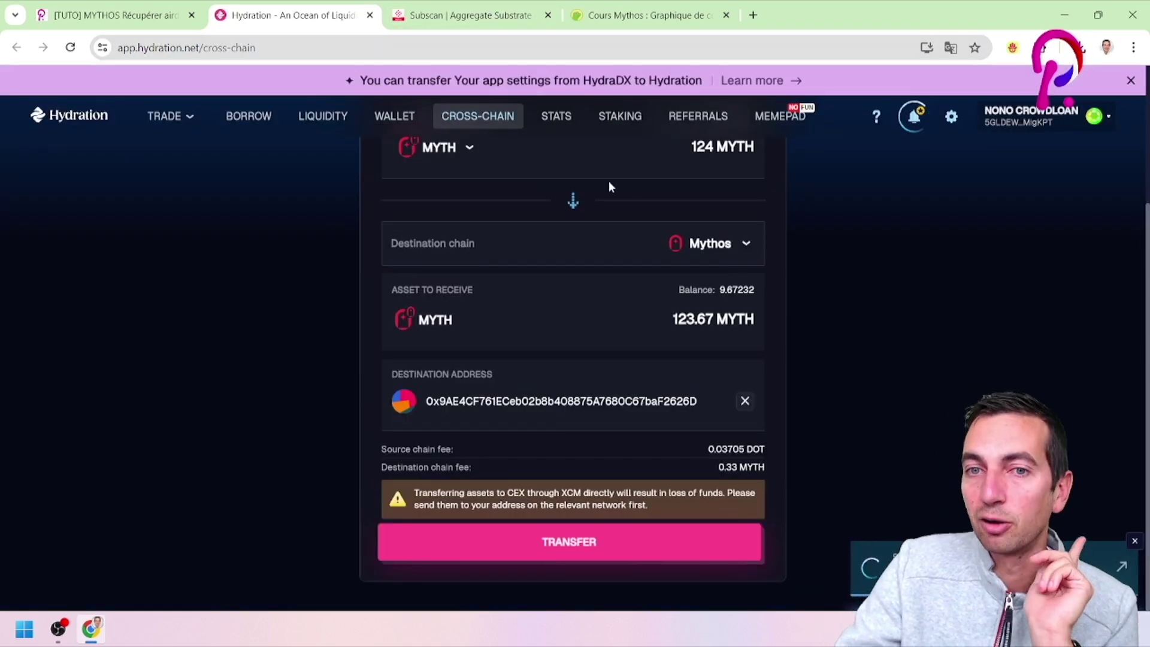
Step: Check the MYTH balances on the cross-chain form and glance at the Polkafrance tutorial
scroll(333, 226, up, 3)
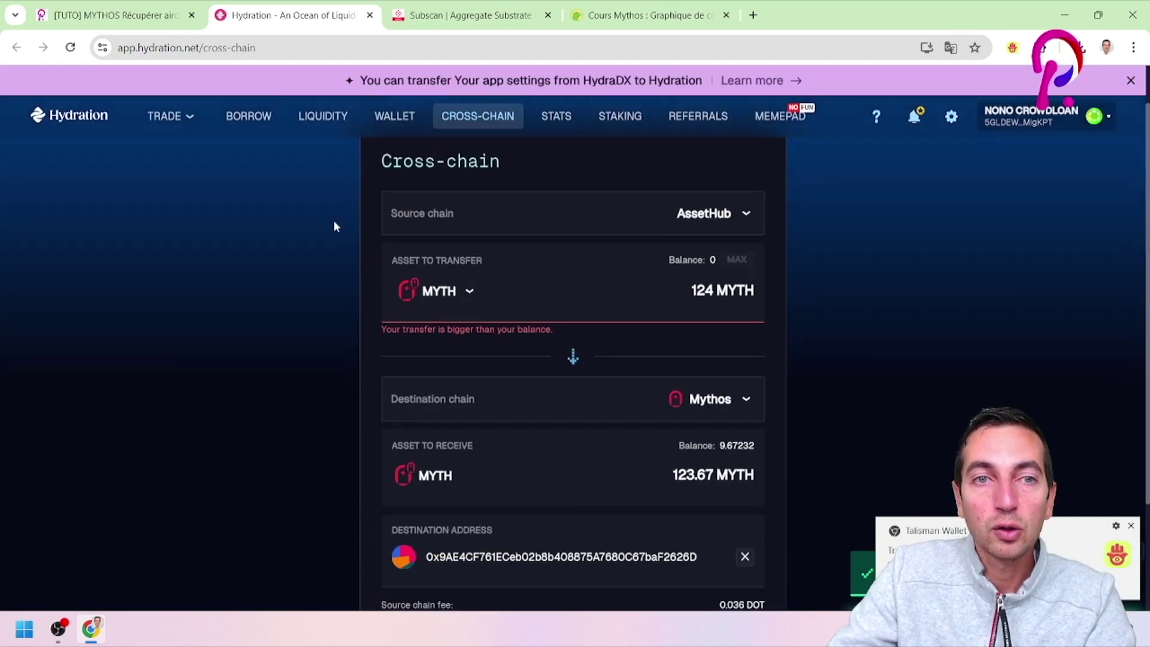
scroll(183, 158, up, 1)
click(102, 8)
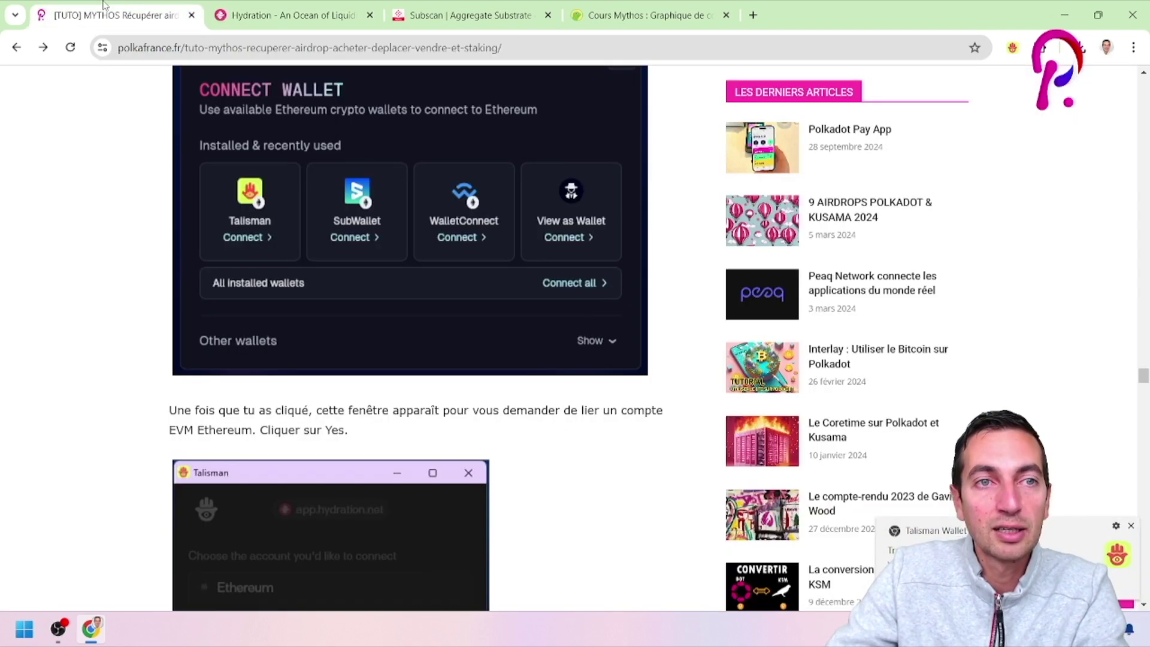
click(264, 7)
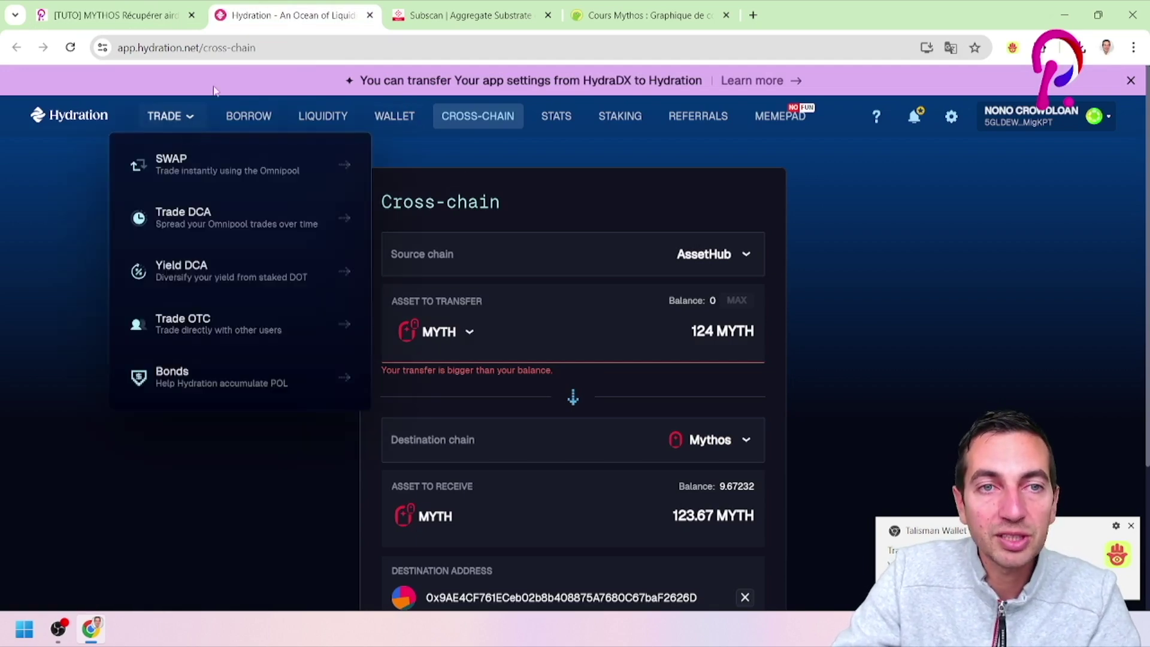
Step: Review the Polkafrance tutorial's advice on which chain to use for keeping, using in a game, or selling MYTH
click(124, 7)
scroll(665, 285, up, 10)
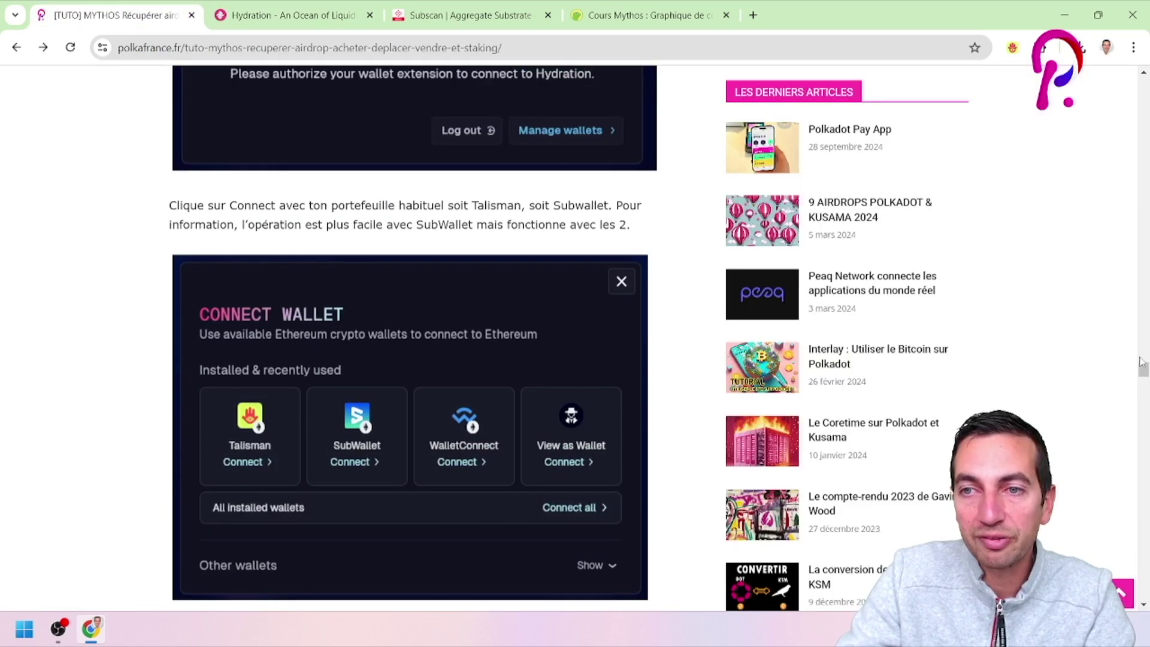
scroll(994, 275, up, 6)
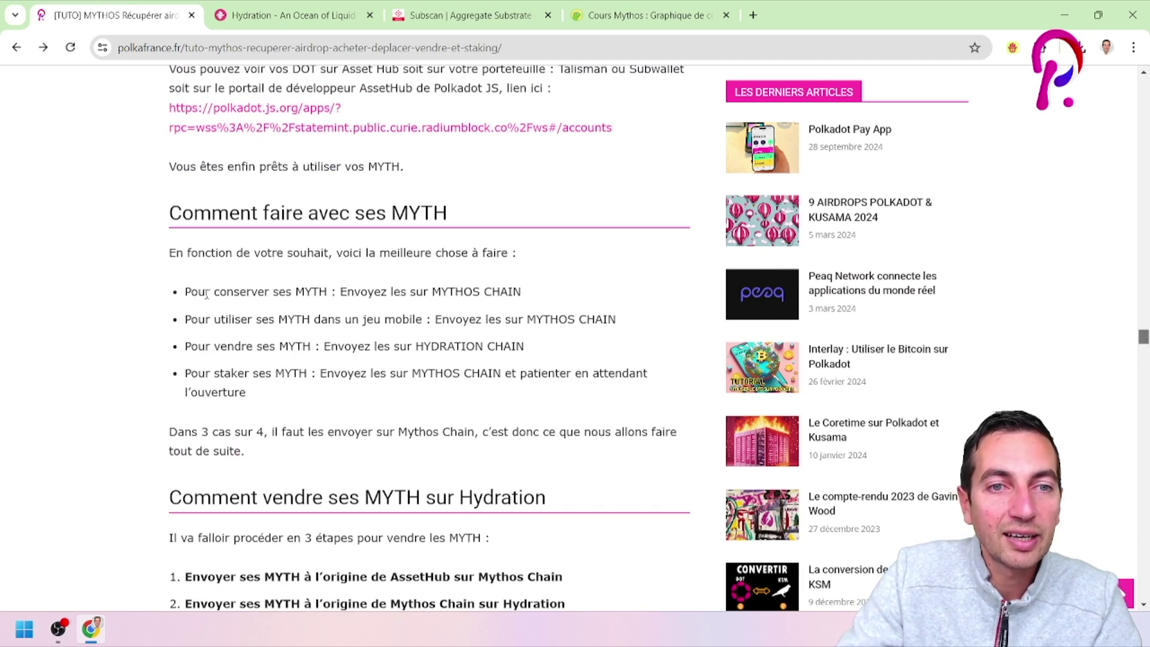
drag(206, 294, 521, 303)
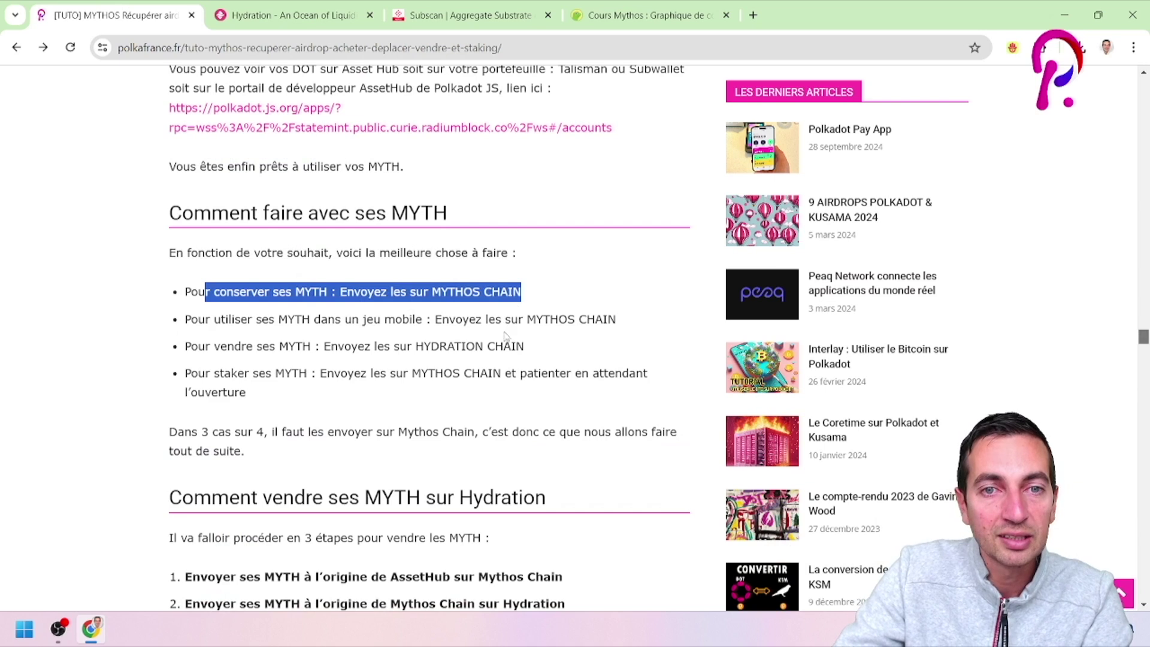
drag(191, 319, 505, 318)
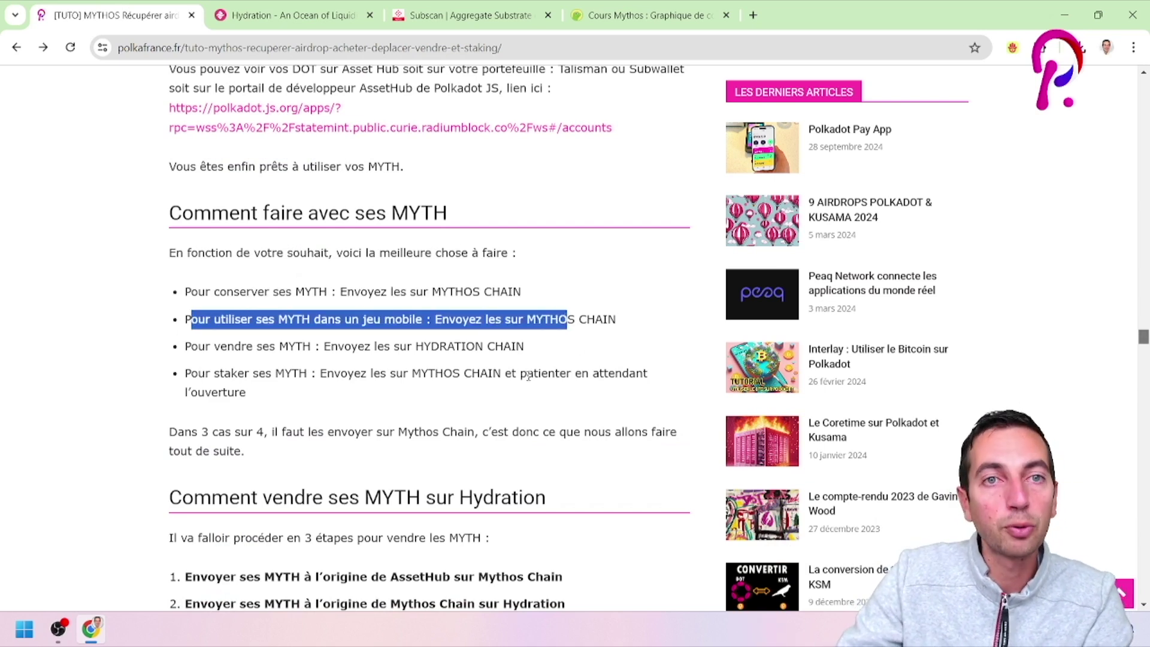
drag(544, 350, 215, 334)
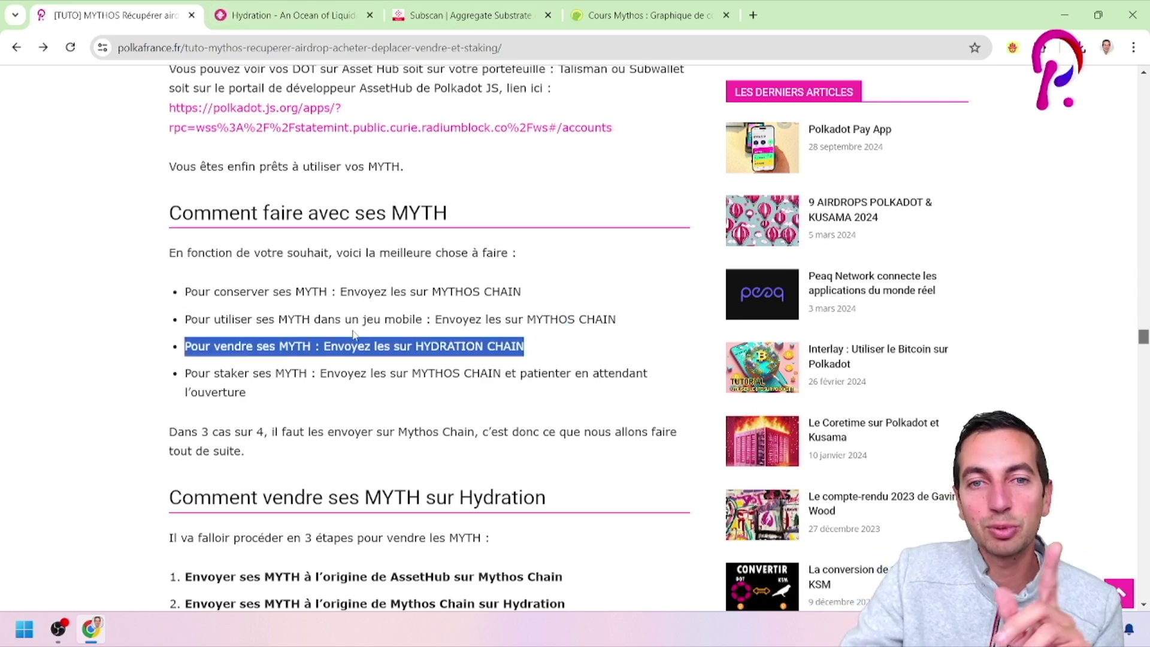
Step: Set Mythos as the source chain of the Hydration cross-chain transfer and select the NONO CROWDLOAN ETH account
click(302, 8)
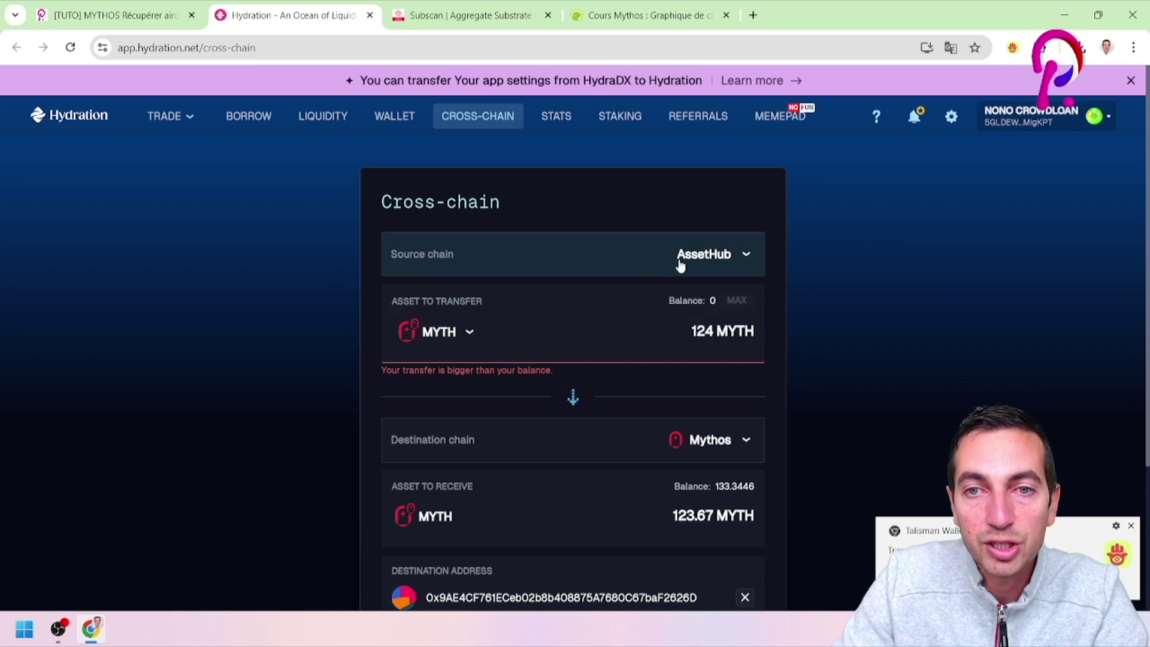
click(698, 256)
scroll(572, 429, down, 7)
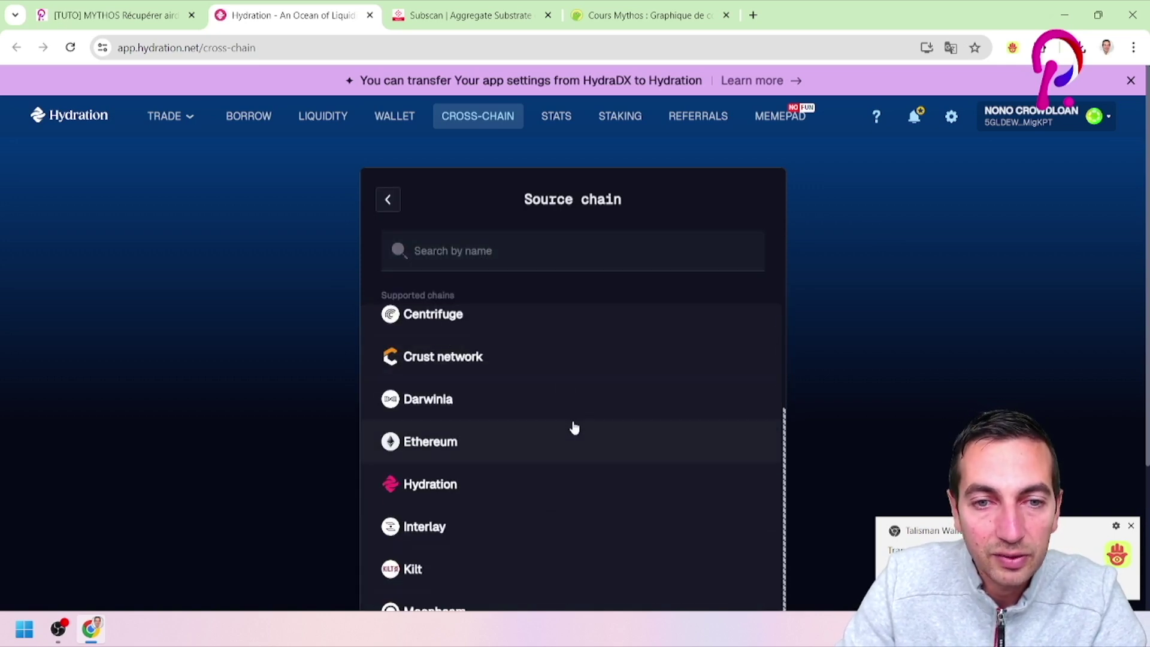
scroll(527, 443, down, 3)
click(411, 322)
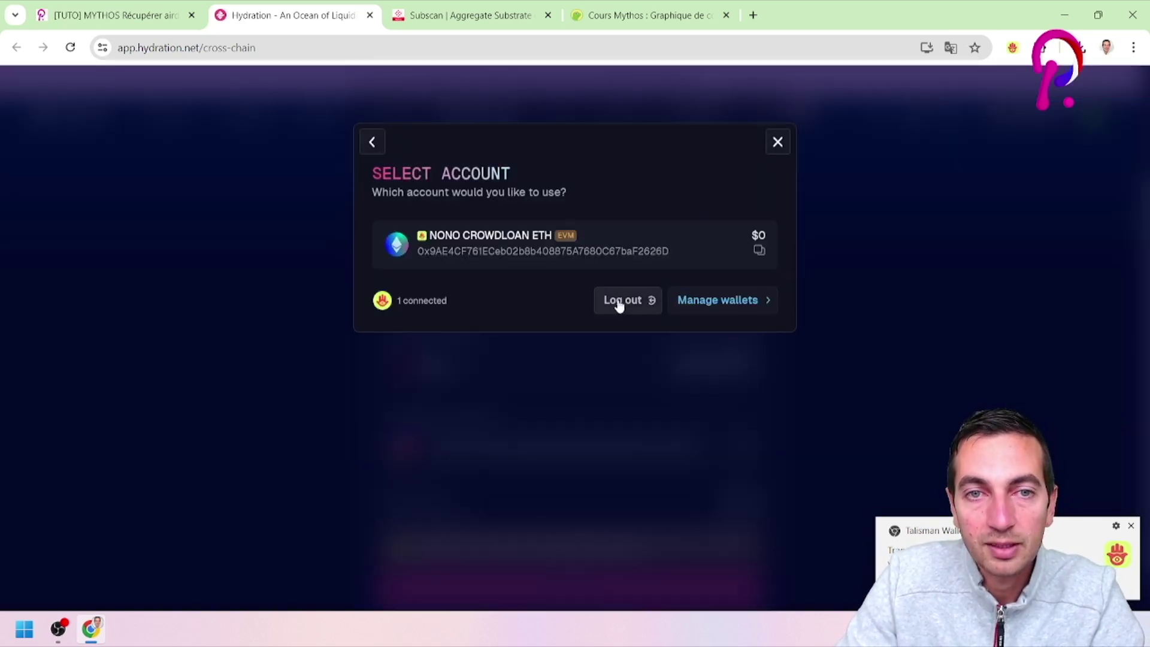
click(492, 239)
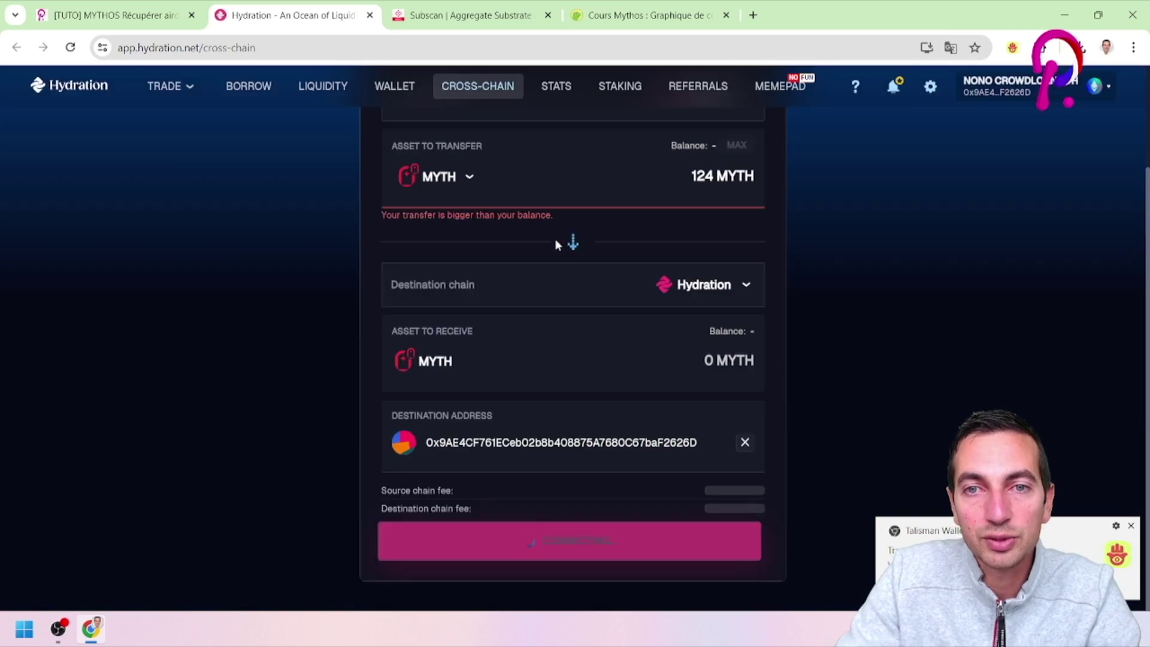
Step: Set the transfer amount to the maximum available on Mythos, 133.3182194 MYTH
scroll(755, 334, up, 1)
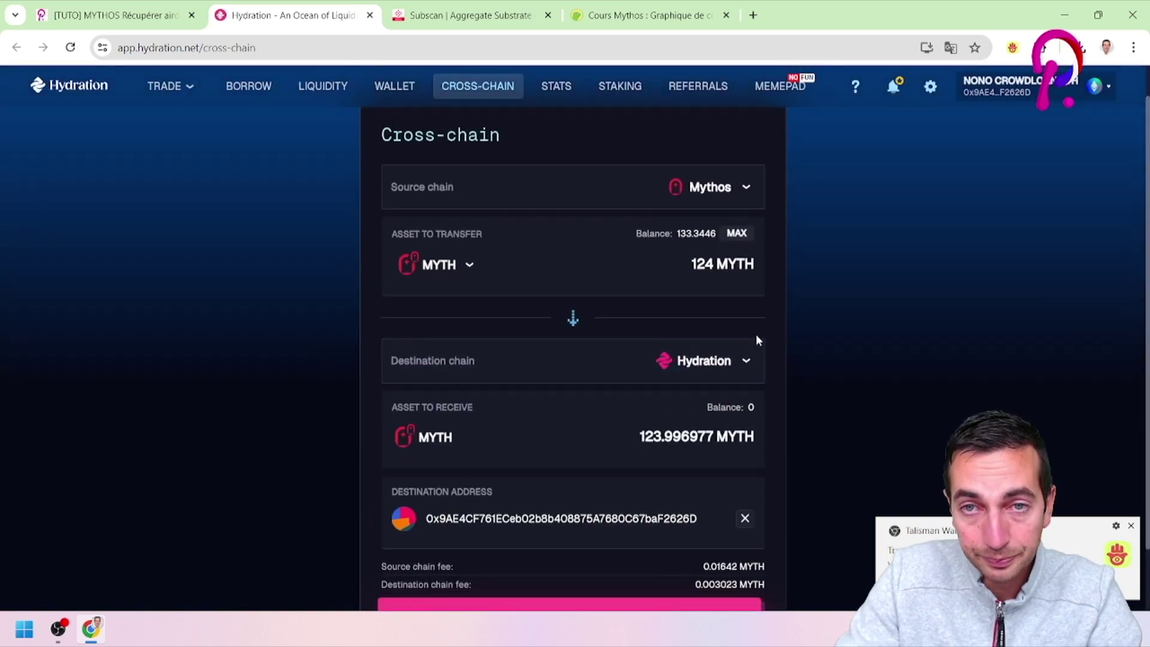
mouse_move(693, 233)
mouse_down()
mouse_move(715, 233)
mouse_move(701, 233)
mouse_up()
click(692, 232)
click(739, 234)
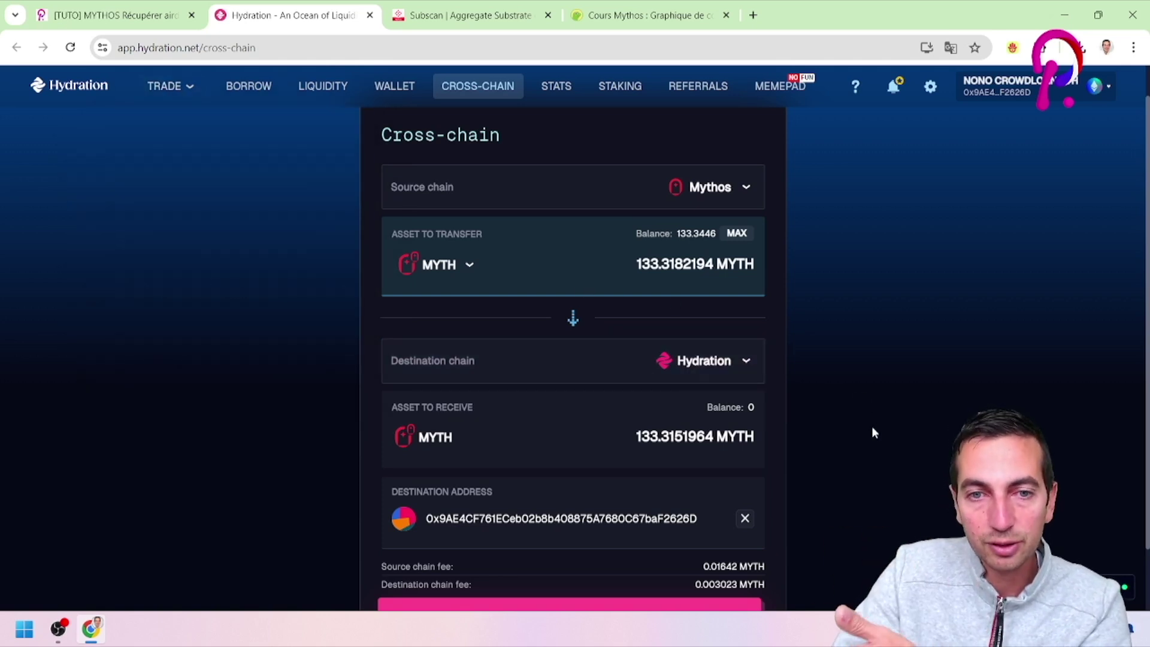
Step: Check the destination address, submit the 133.3182194 MYTH transfer to Hydration, and approve the request in Talisman
scroll(850, 413, down, 1)
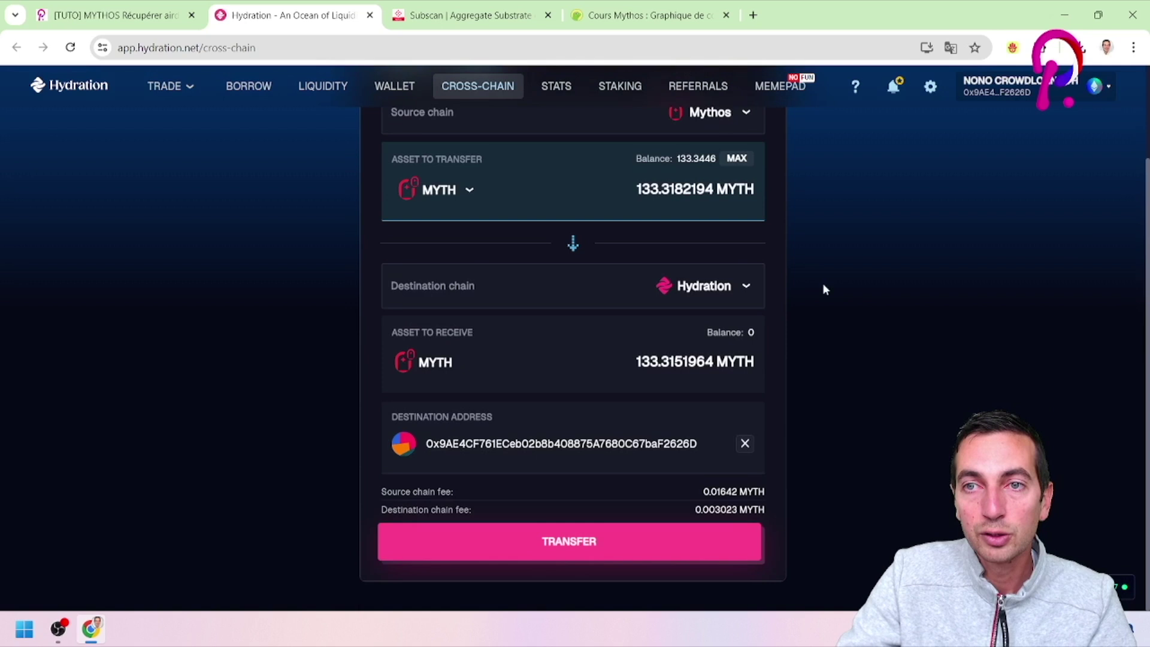
scroll(824, 287, up, 1)
drag(425, 519, 710, 518)
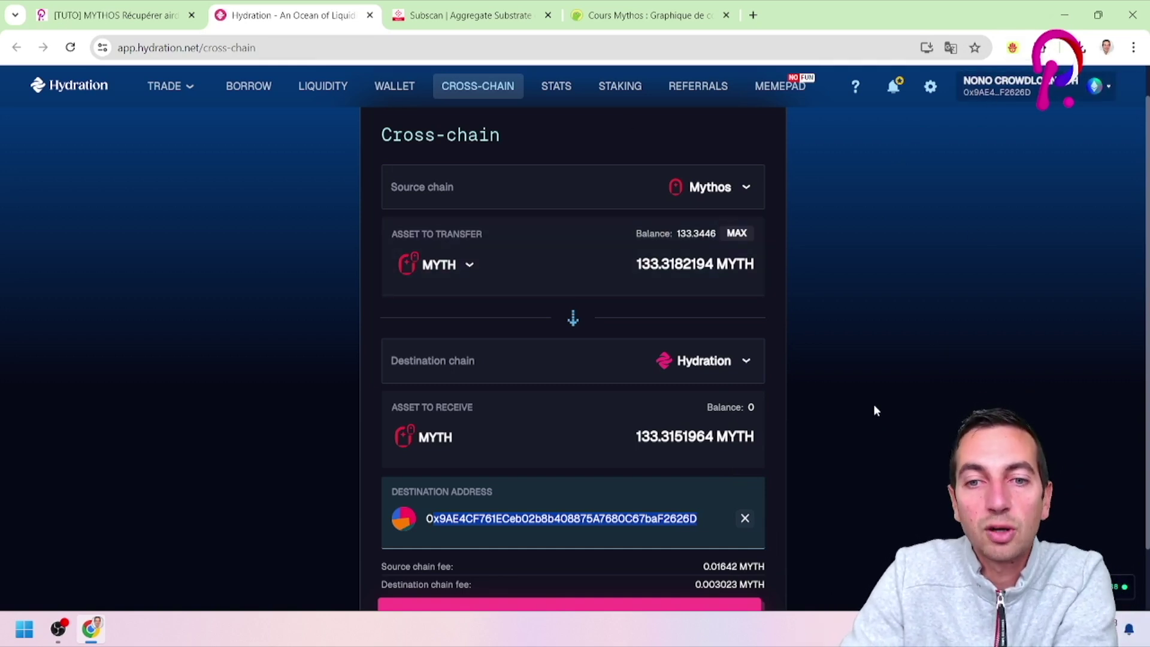
scroll(873, 404, down, 2)
click(601, 555)
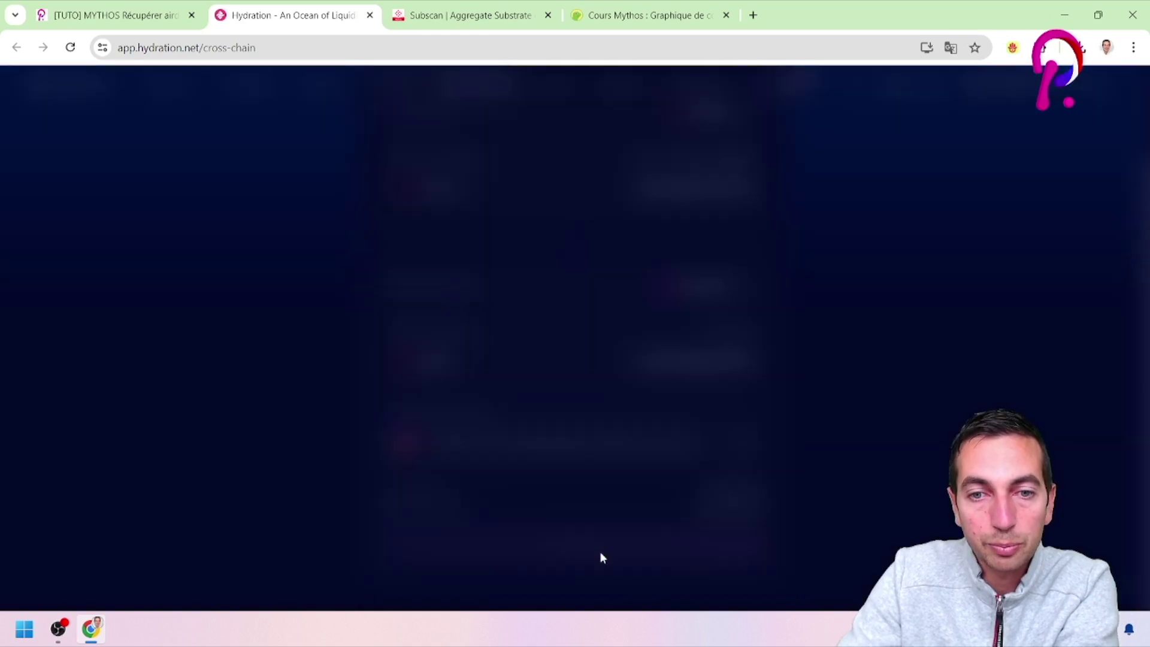
click(683, 552)
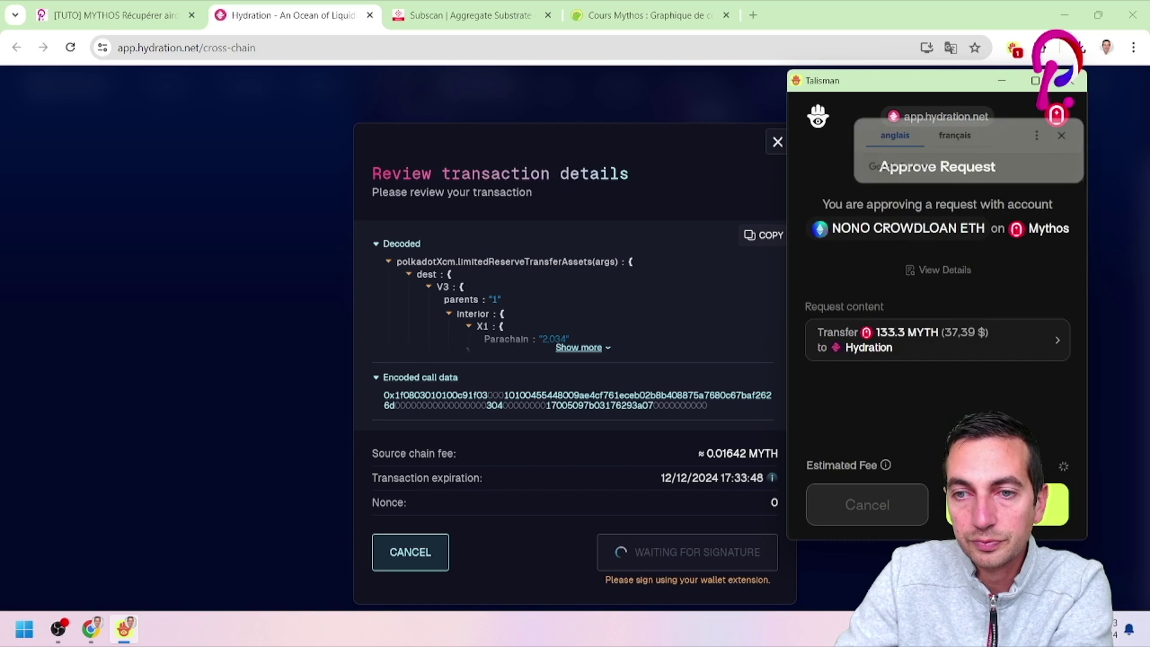
click(1005, 504)
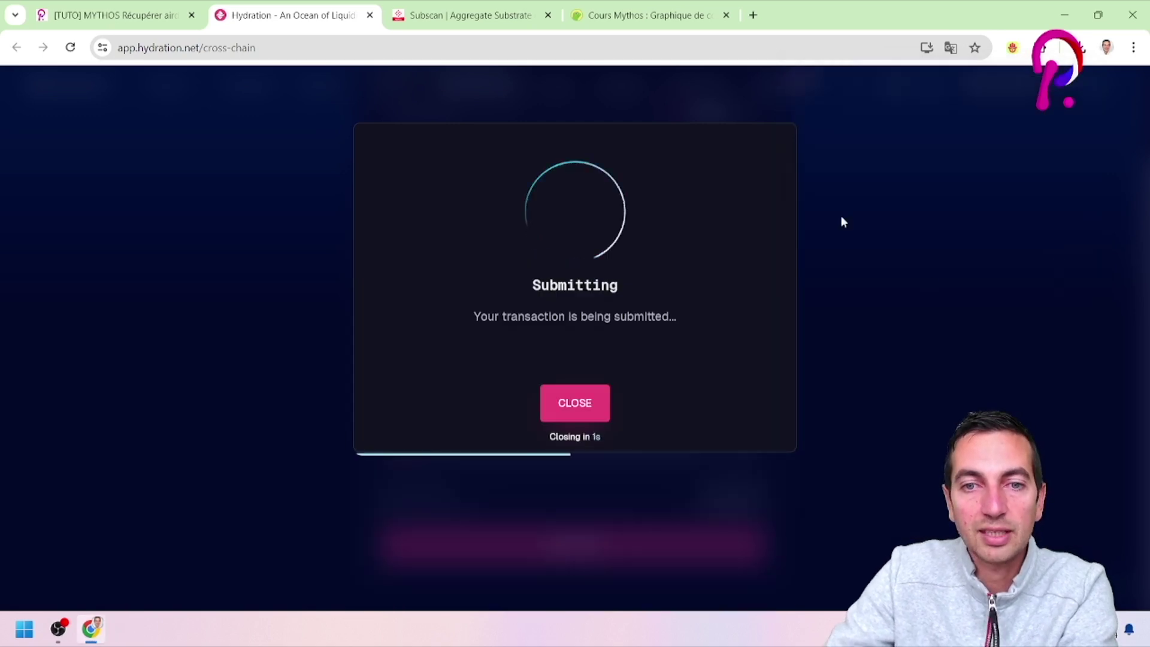
click(590, 350)
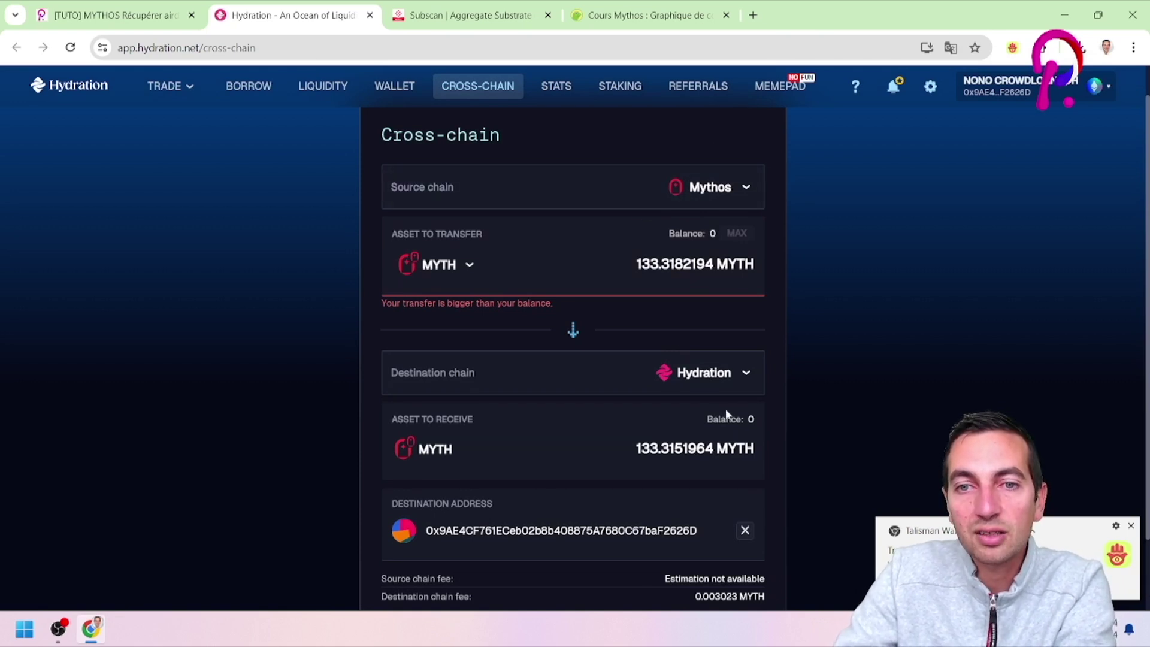
Step: Open the Hydration wallet's asset list and reload it to look for the transferred MYTH
scroll(638, 325, up, 1)
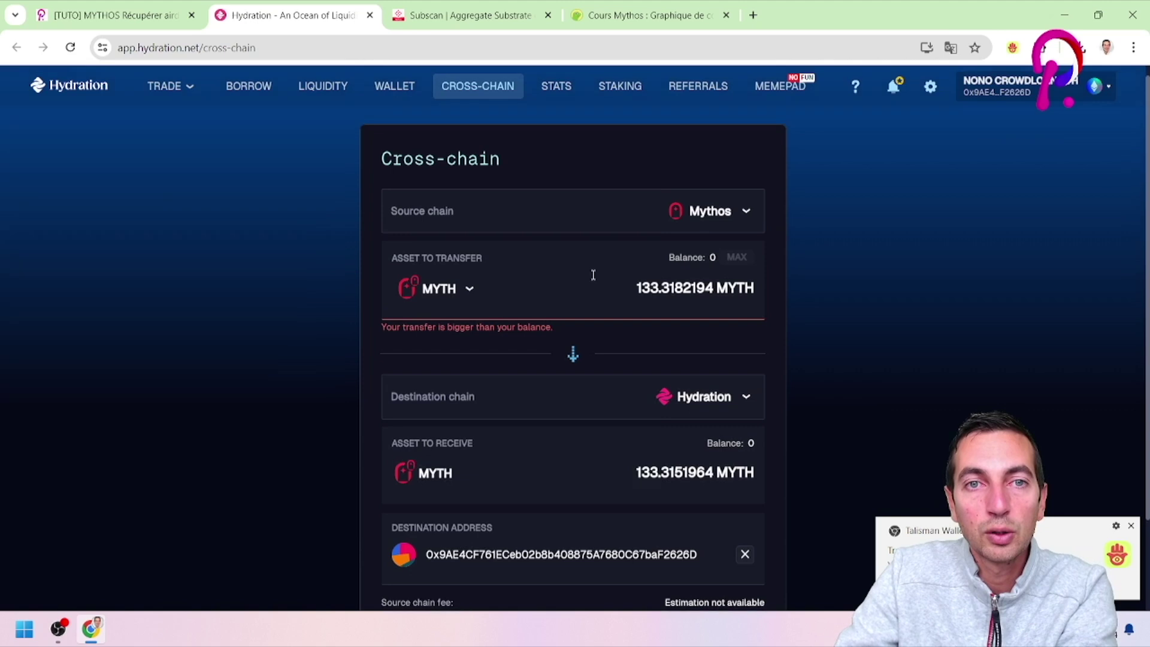
click(396, 89)
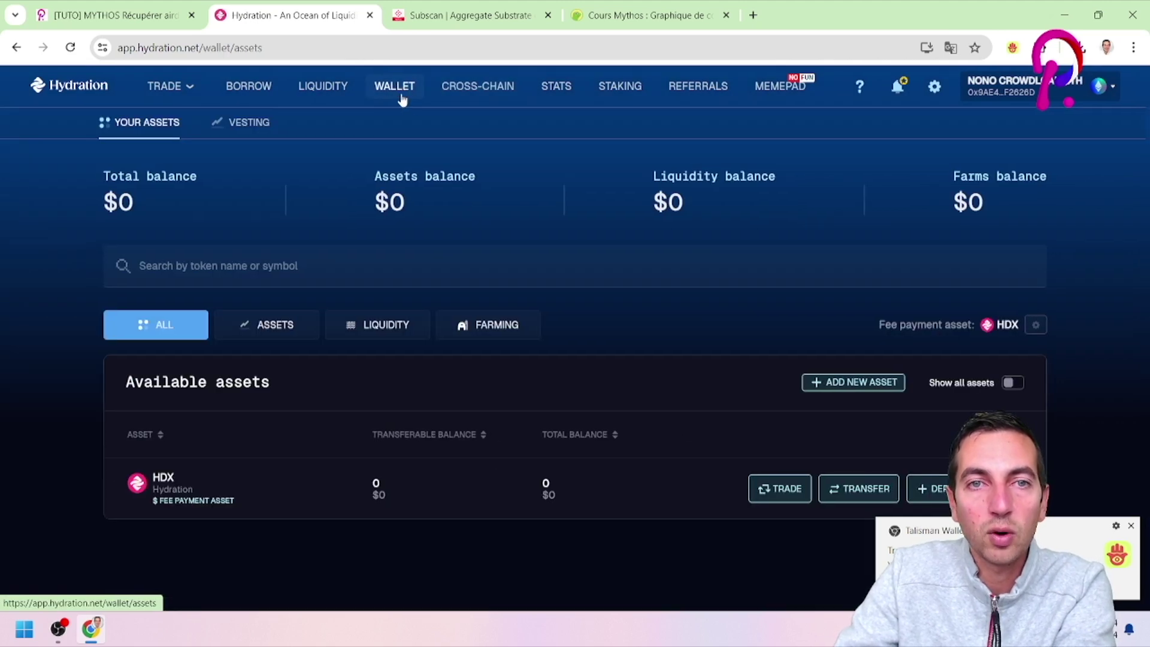
click(70, 47)
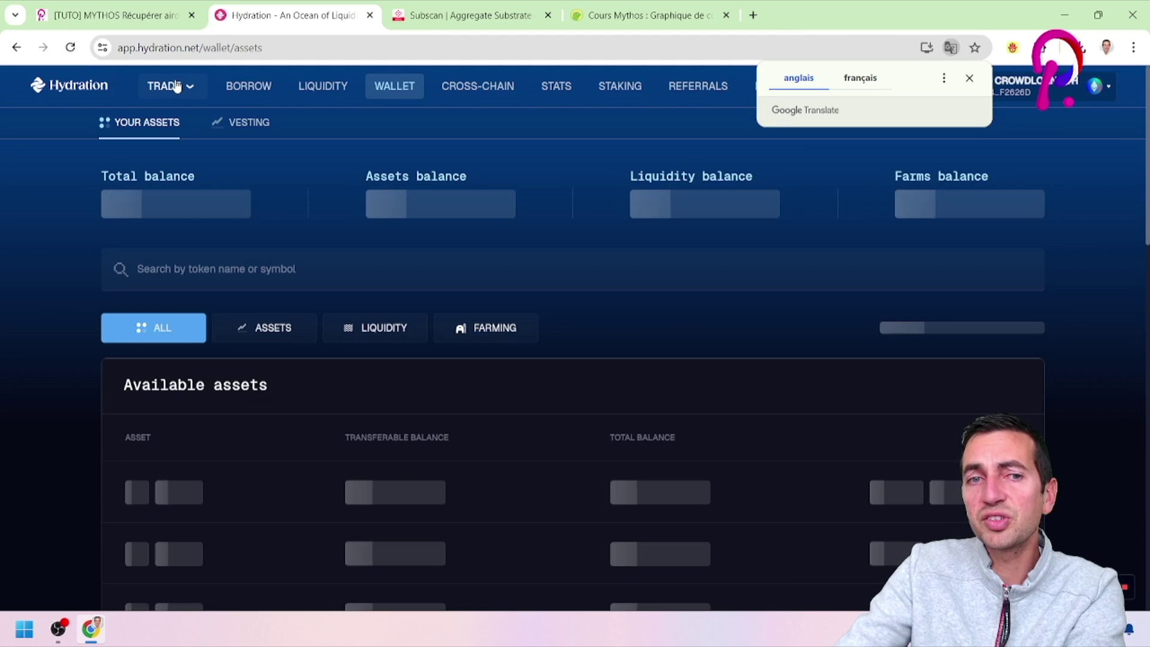
click(969, 78)
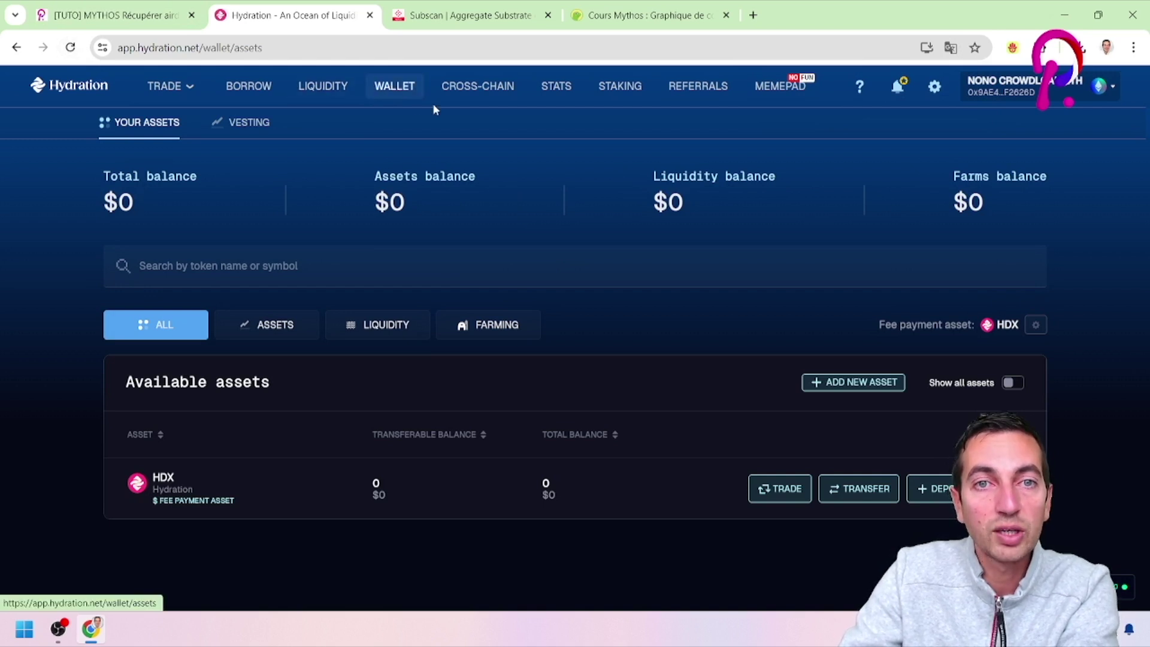
Step: Check the MYTH holdings in the Talisman portfolio and in the Hydration wallet's available assets
click(1012, 48)
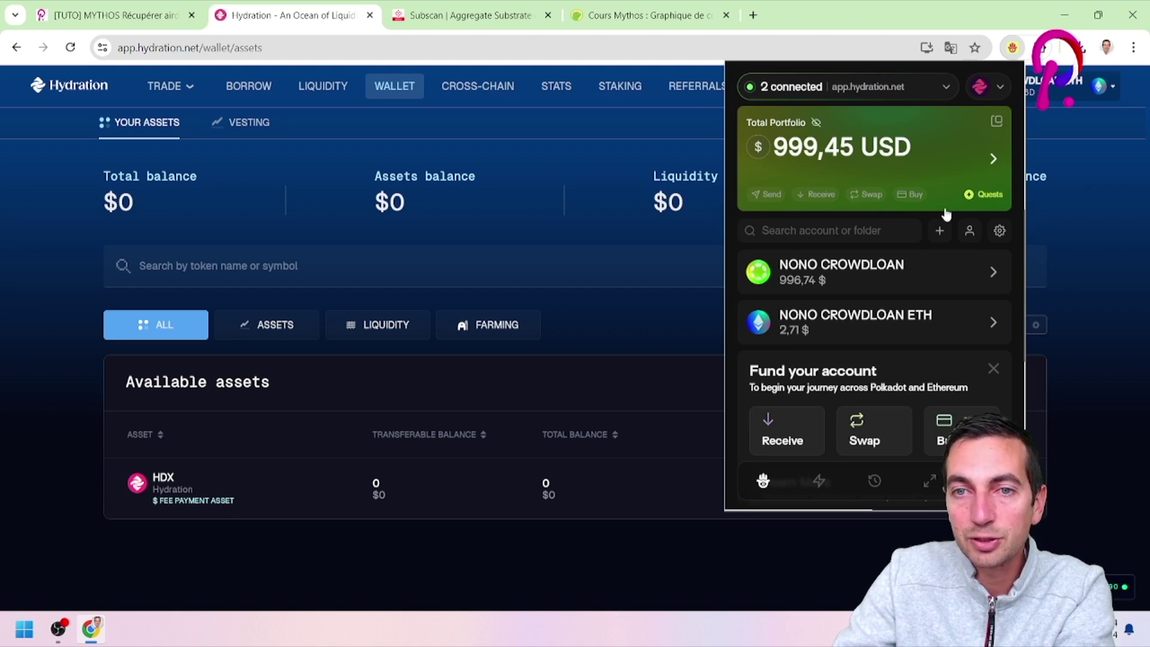
click(912, 269)
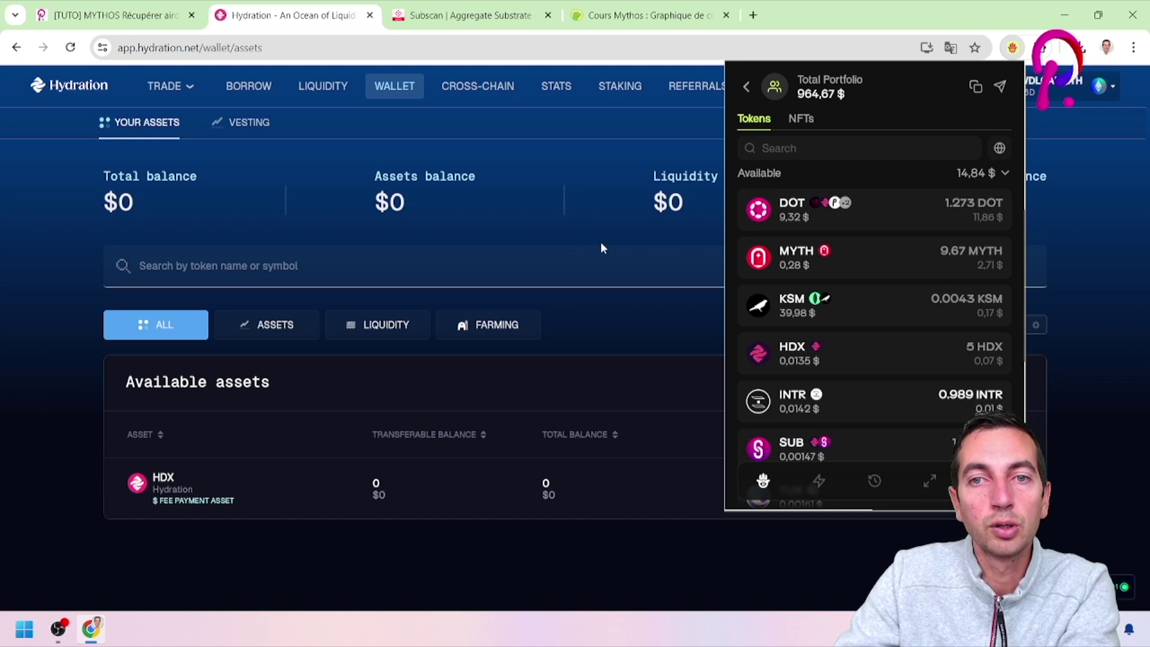
click(569, 261)
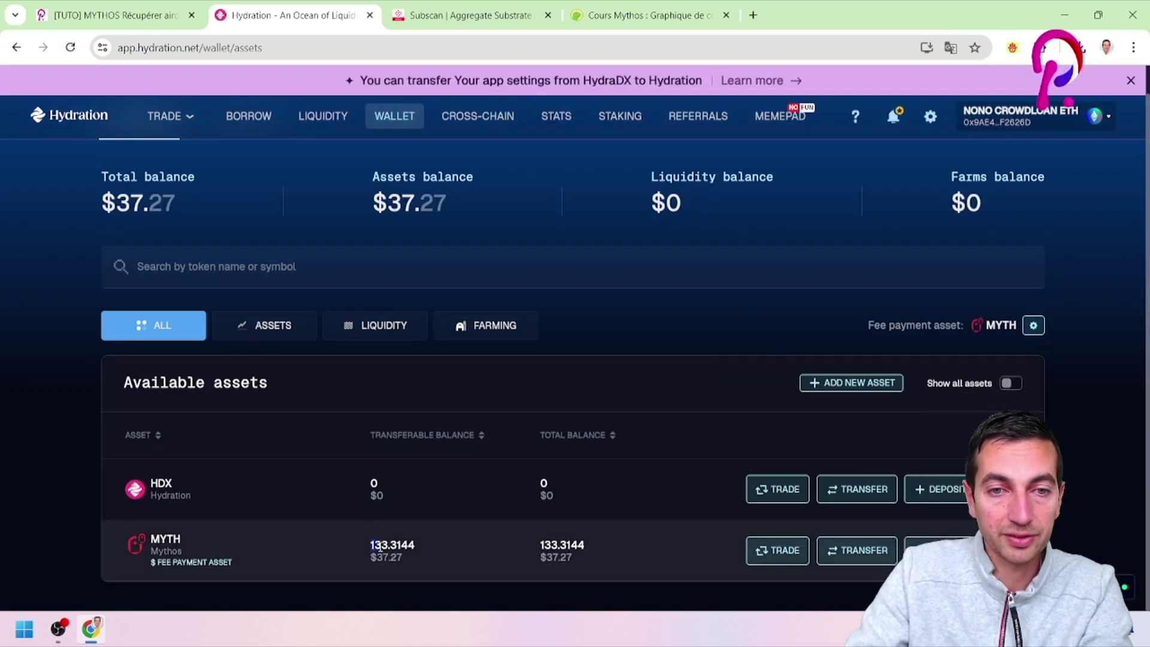
scroll(577, 550, up, 1)
scroll(495, 487, down, 2)
scroll(339, 397, up, 2)
Step: Open Hydration's Swap page and search for MYTH to set it as the asset to pay with
mouse_move(197, 123)
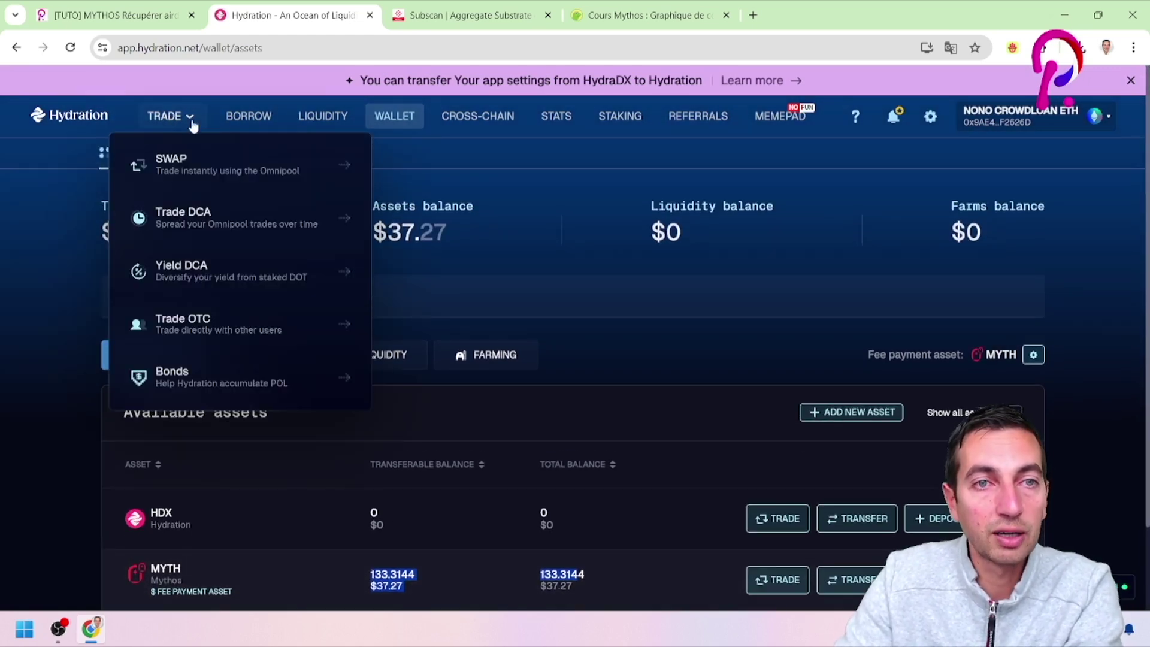
click(178, 159)
click(780, 312)
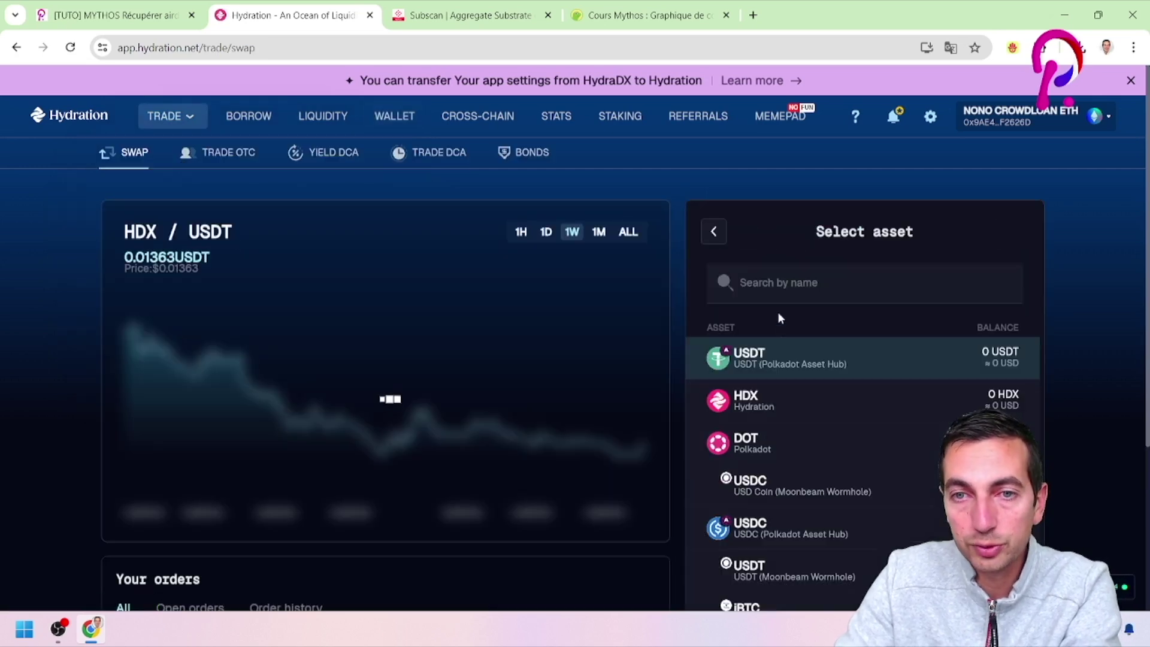
text(MYTH)
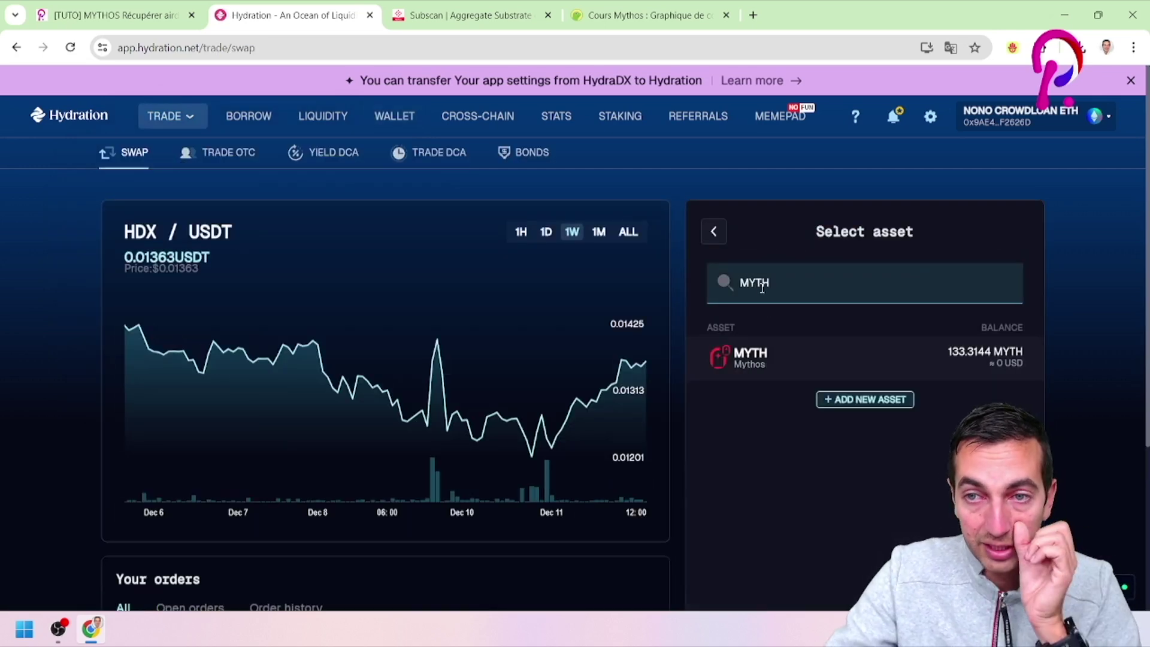
click(942, 351)
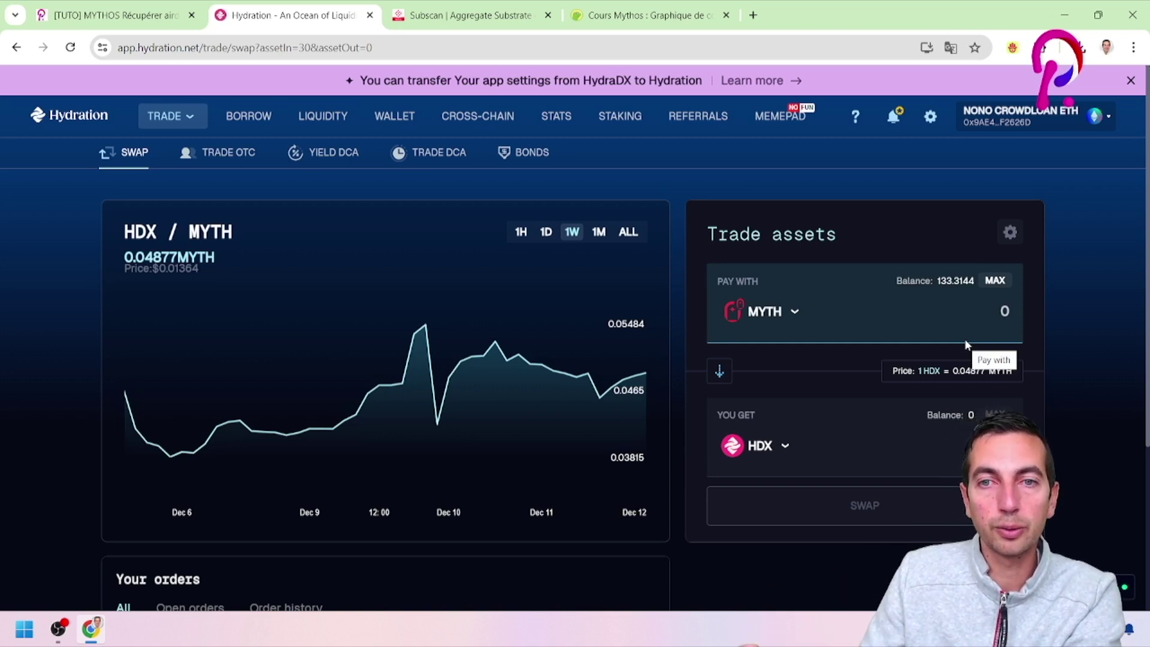
Step: Enter 33.277084517557664697 MYTH as the amount to pay and choose DOT as the asset to receive
click(995, 280)
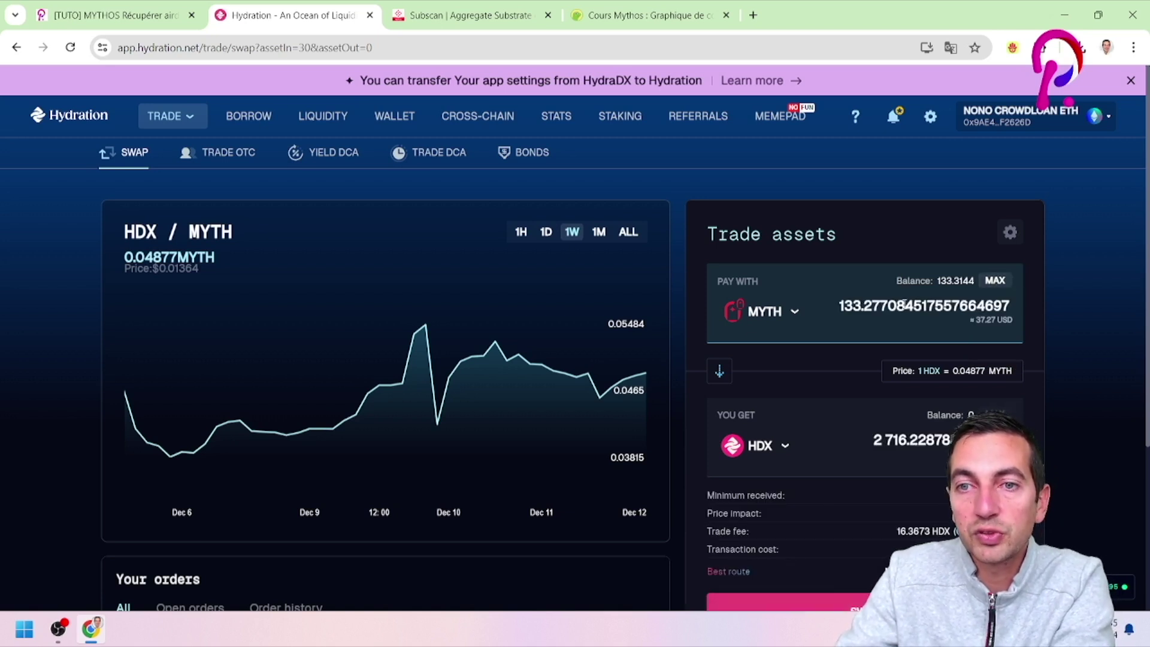
click(844, 306)
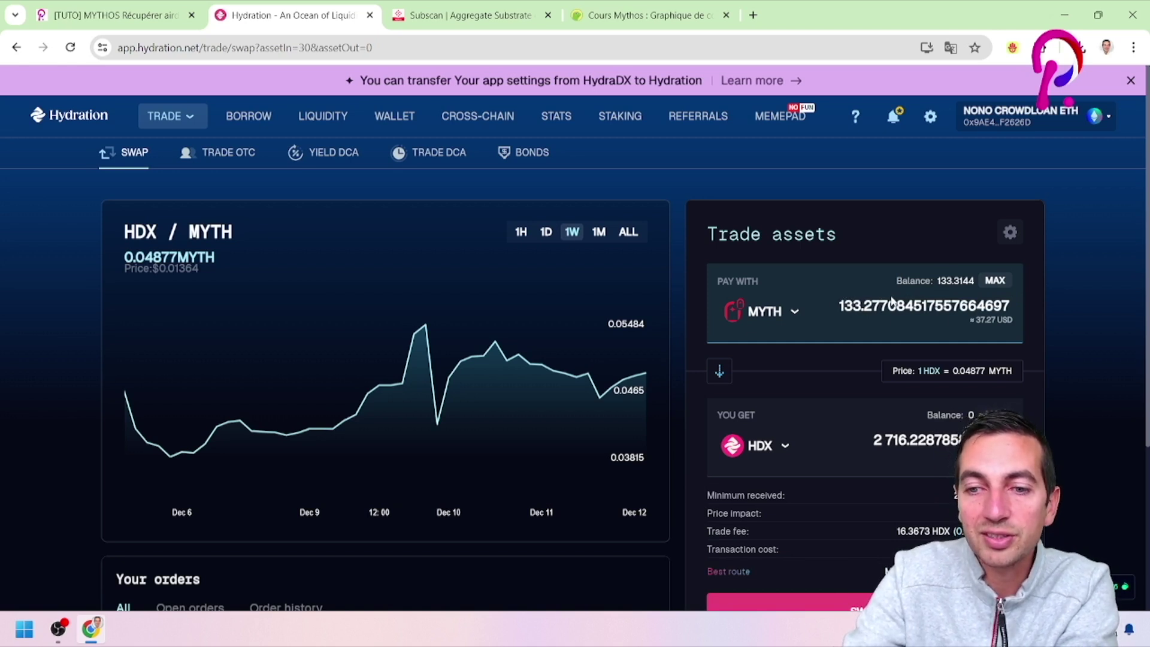
key(BackSpace)
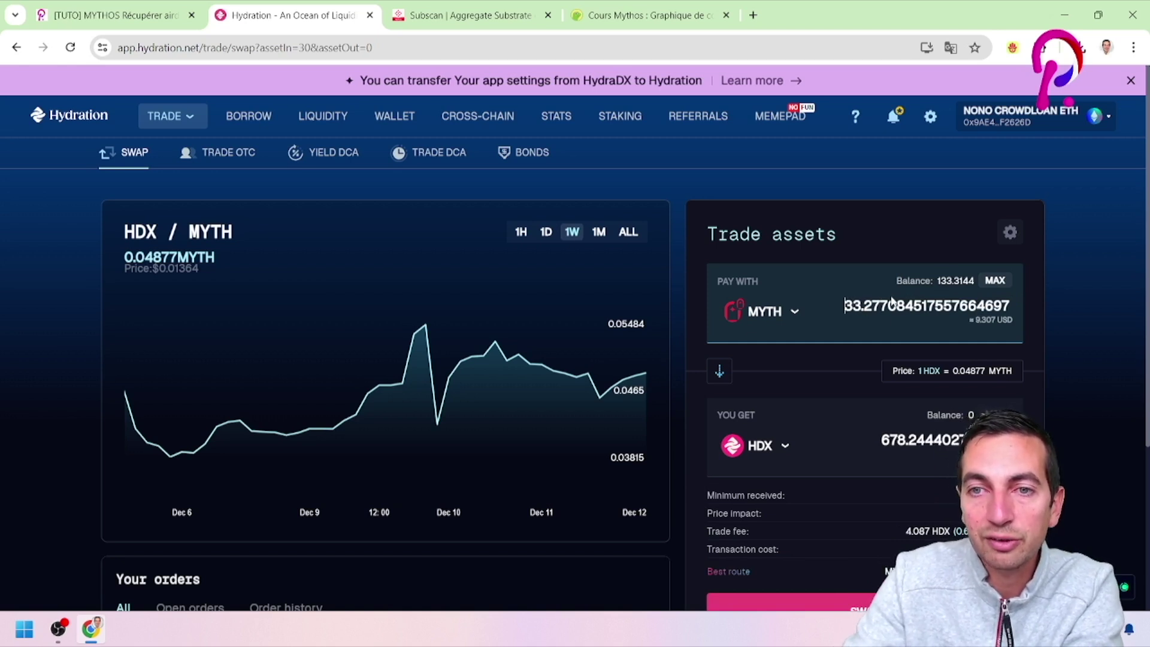
click(761, 445)
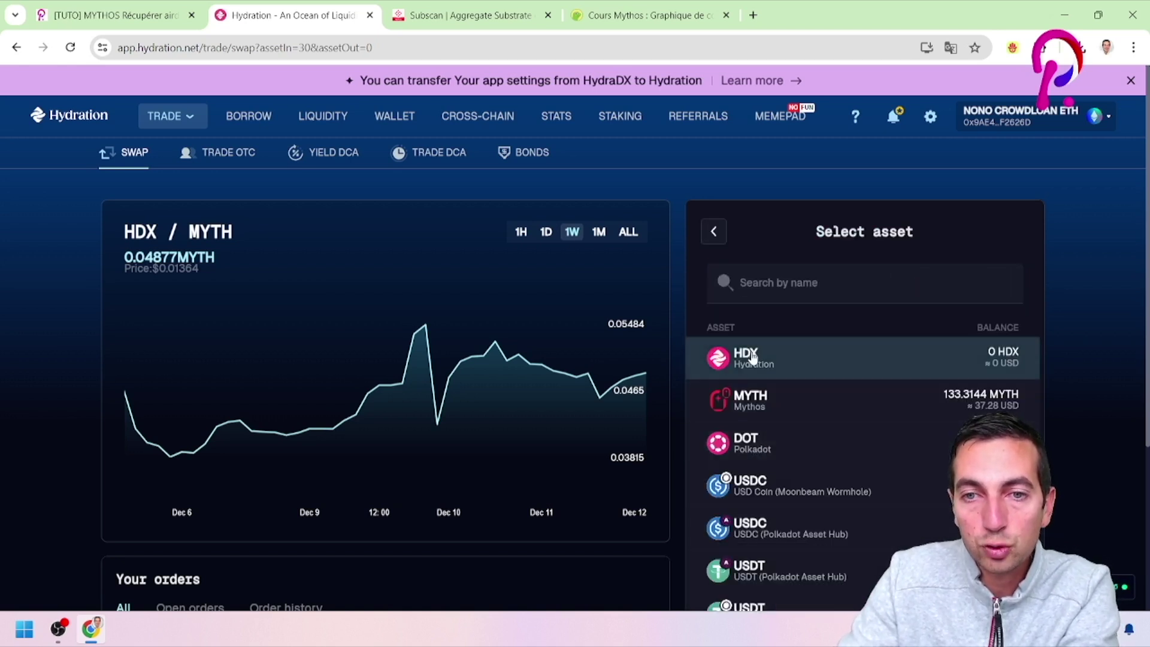
click(781, 448)
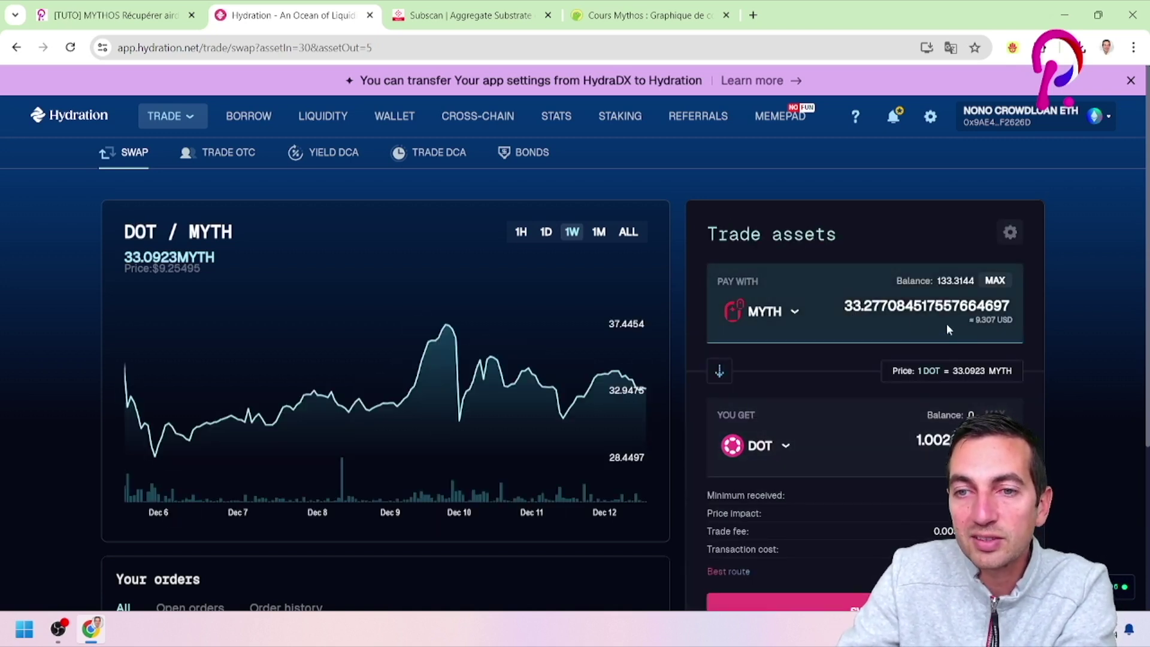
Step: Submit the MYTH to DOT swap, switching to the EVM account, and approve the signature request in Talisman
scroll(946, 323, down, 1)
click(872, 539)
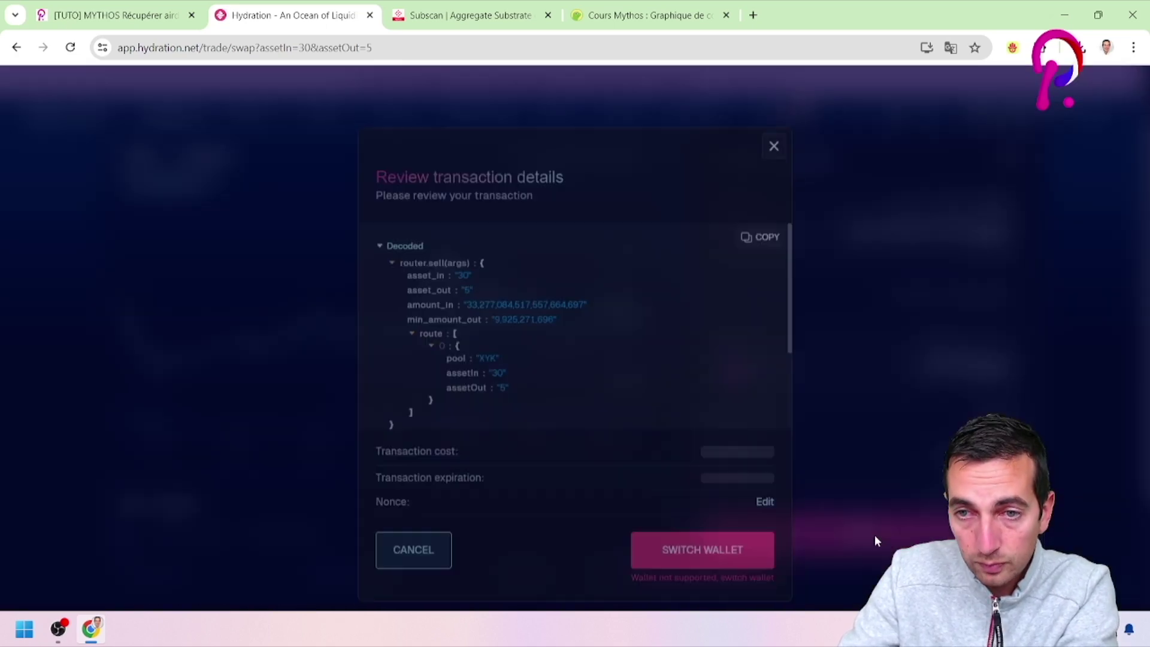
click(724, 566)
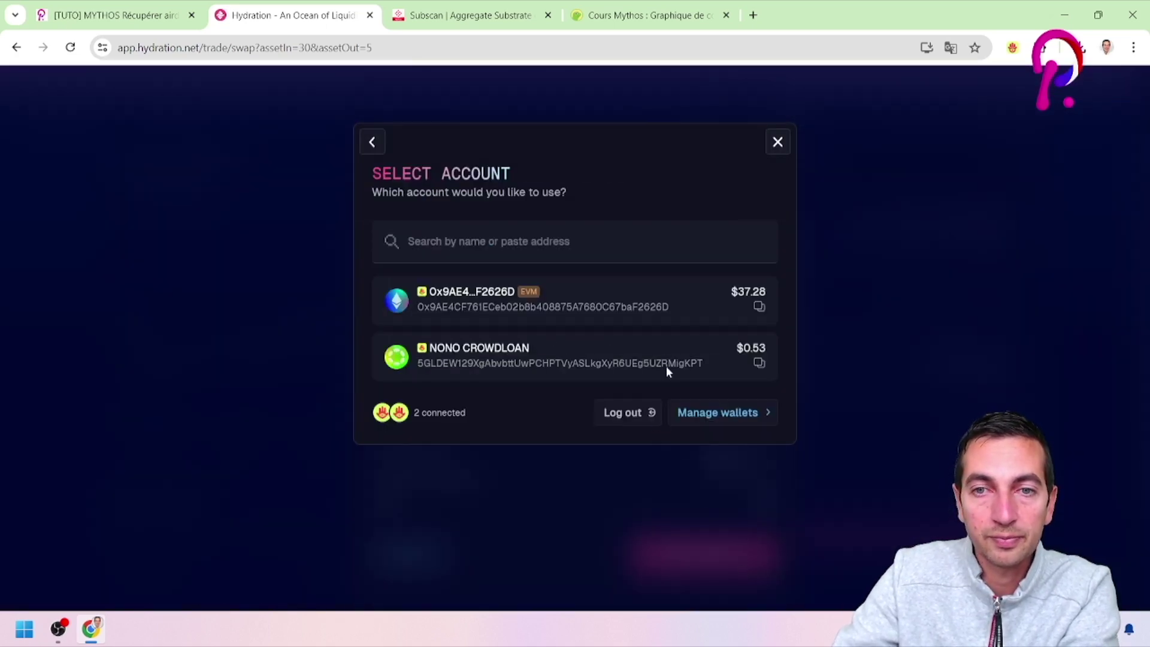
click(618, 310)
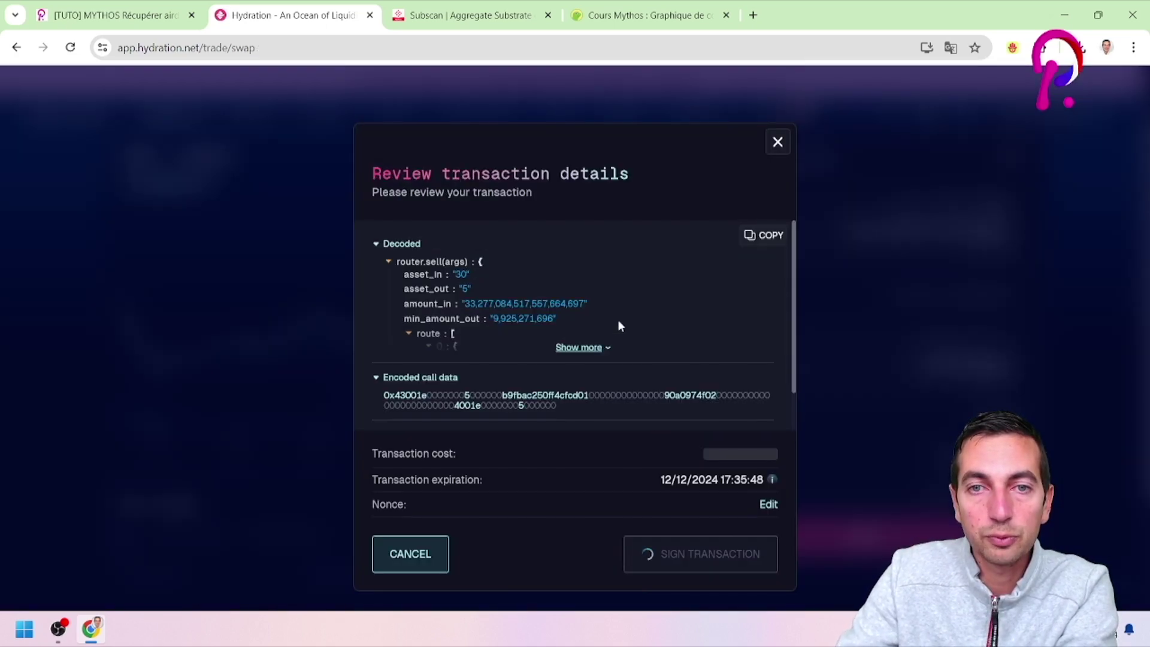
click(704, 565)
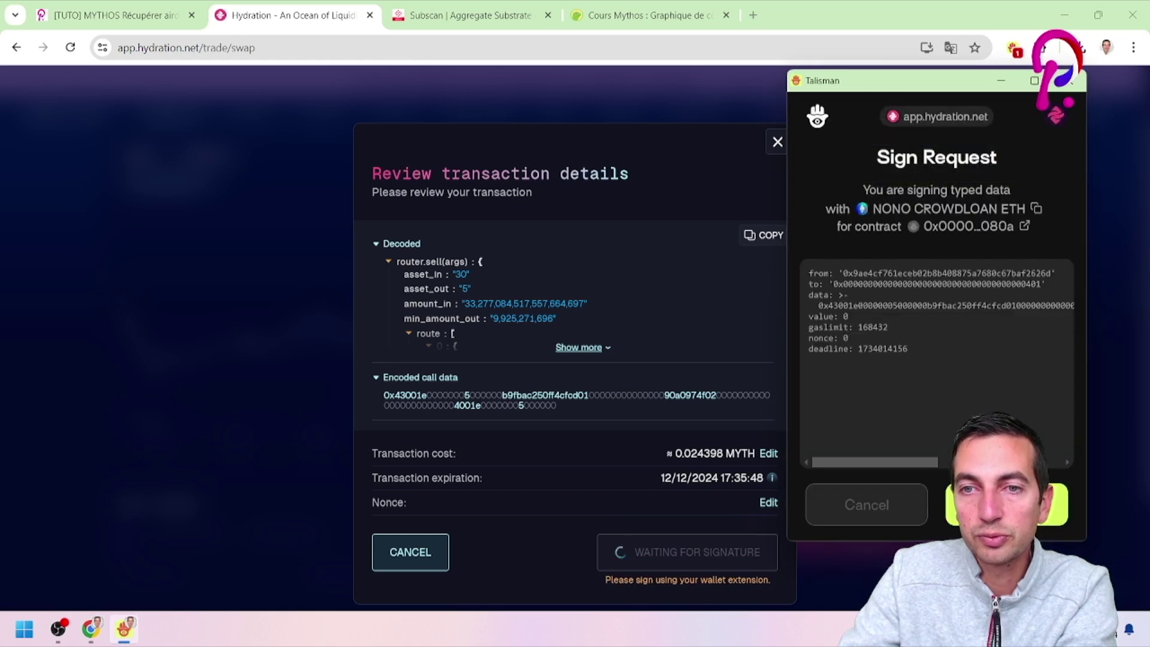
click(1006, 504)
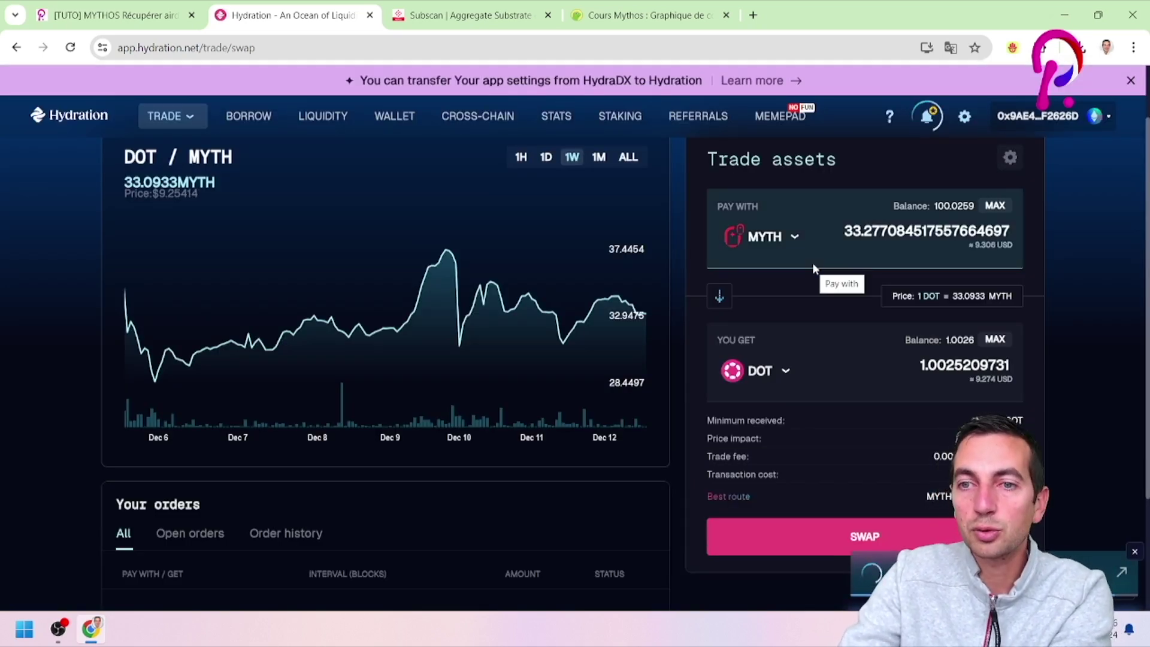
Step: Check the MYTH and DOT balances in the trade form after the swap
scroll(850, 305, up, 2)
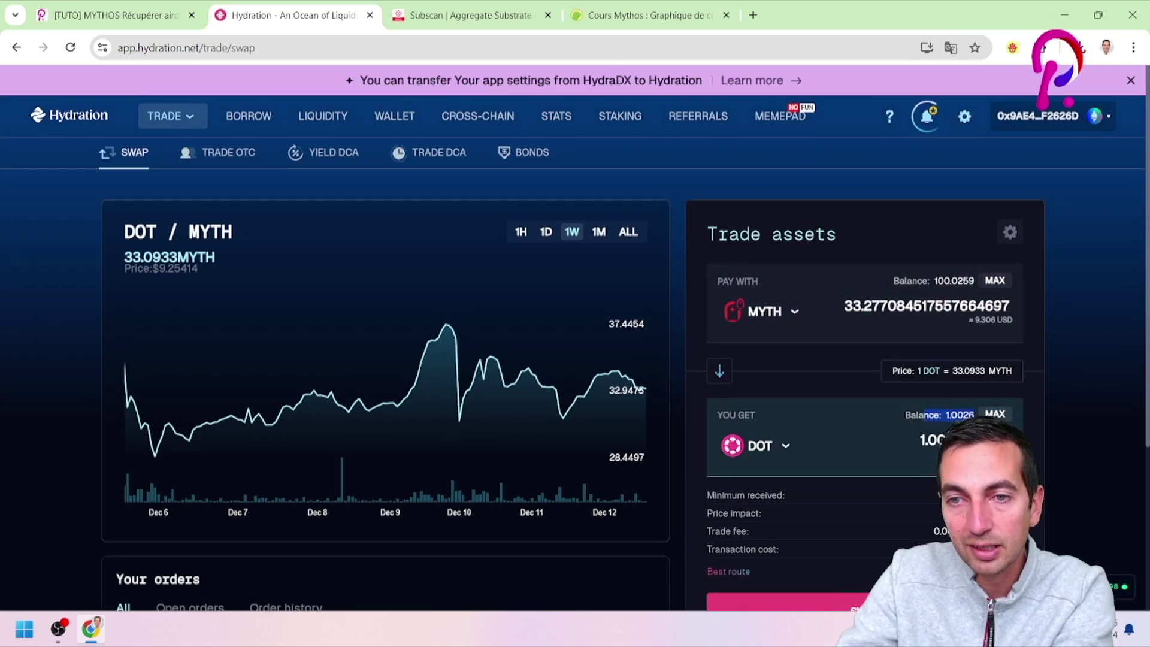
drag(924, 415, 974, 414)
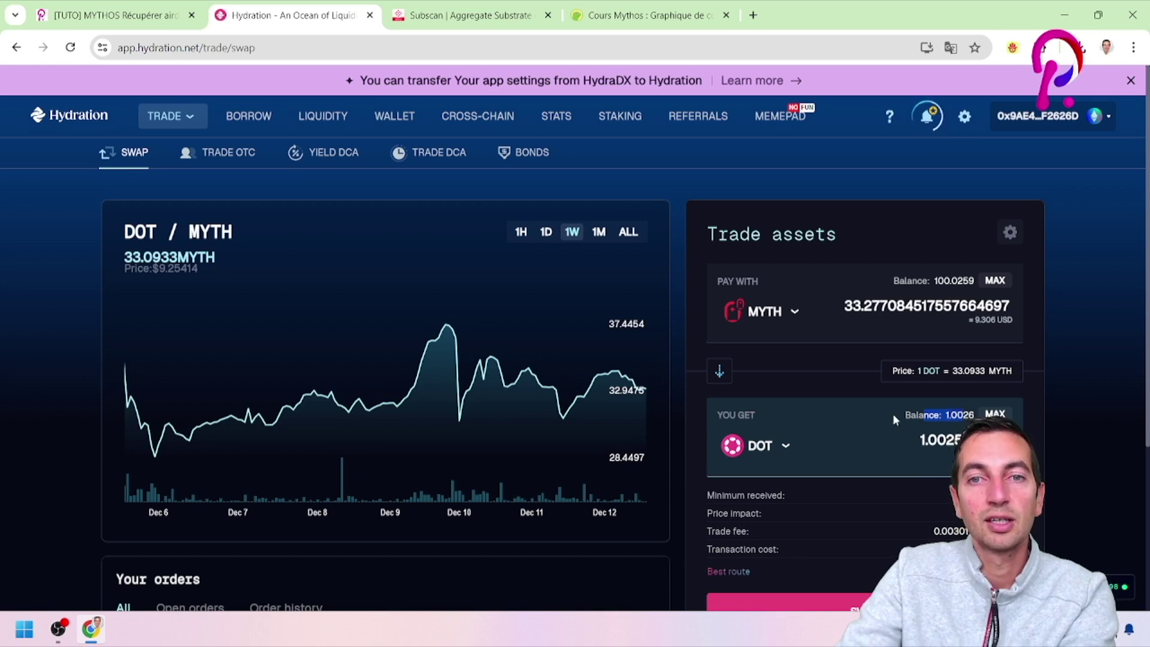
click(919, 416)
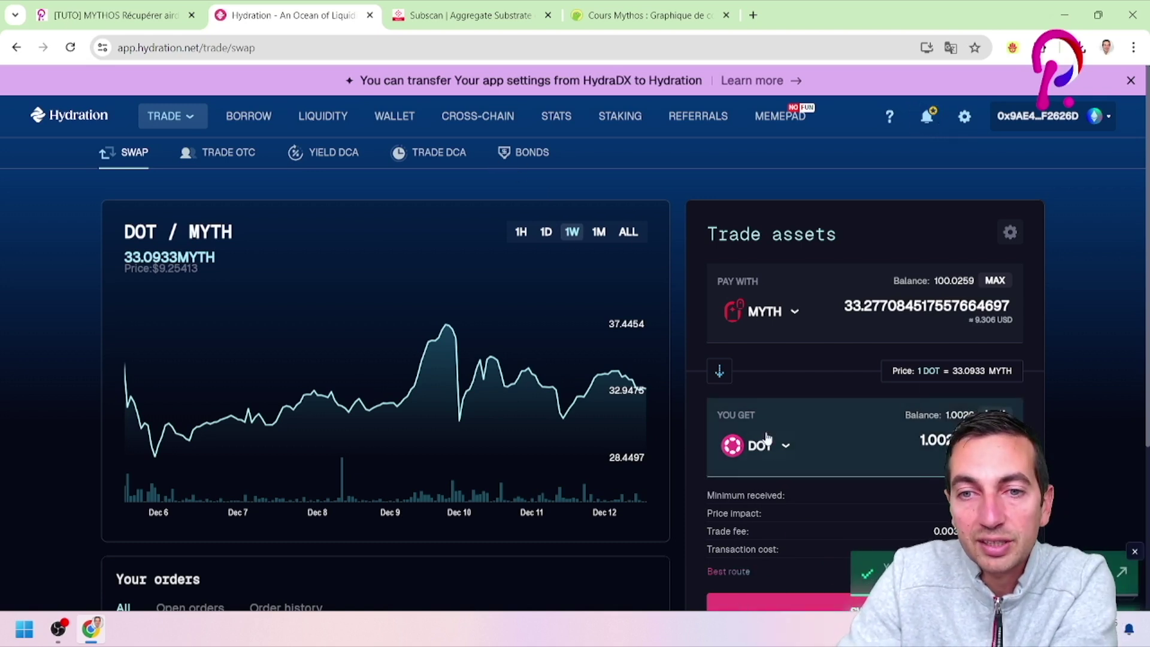
Step: Set up a cross-chain transfer with Hydration as the source chain and Polkadot as the destination chain
click(488, 123)
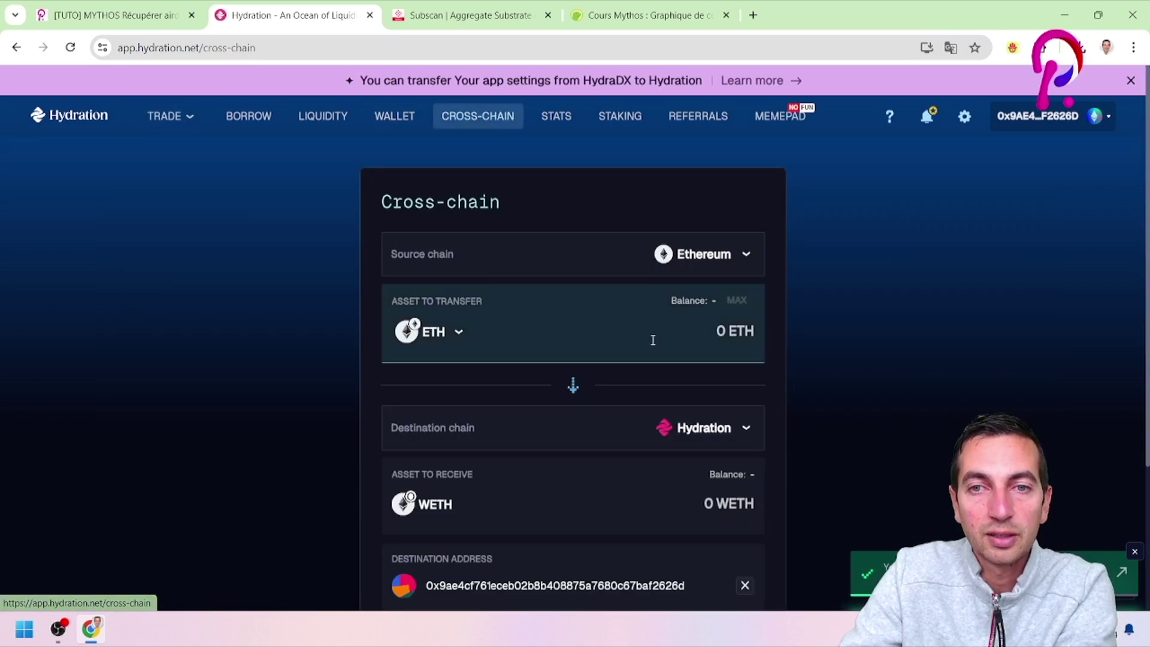
click(685, 250)
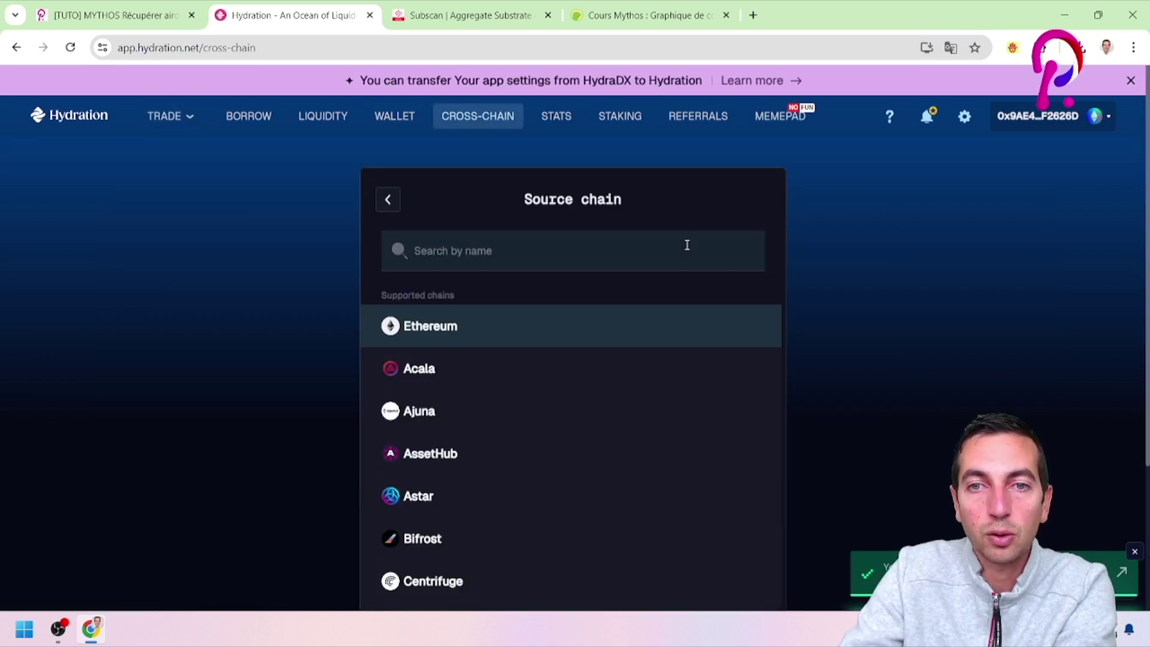
click(388, 201)
click(572, 385)
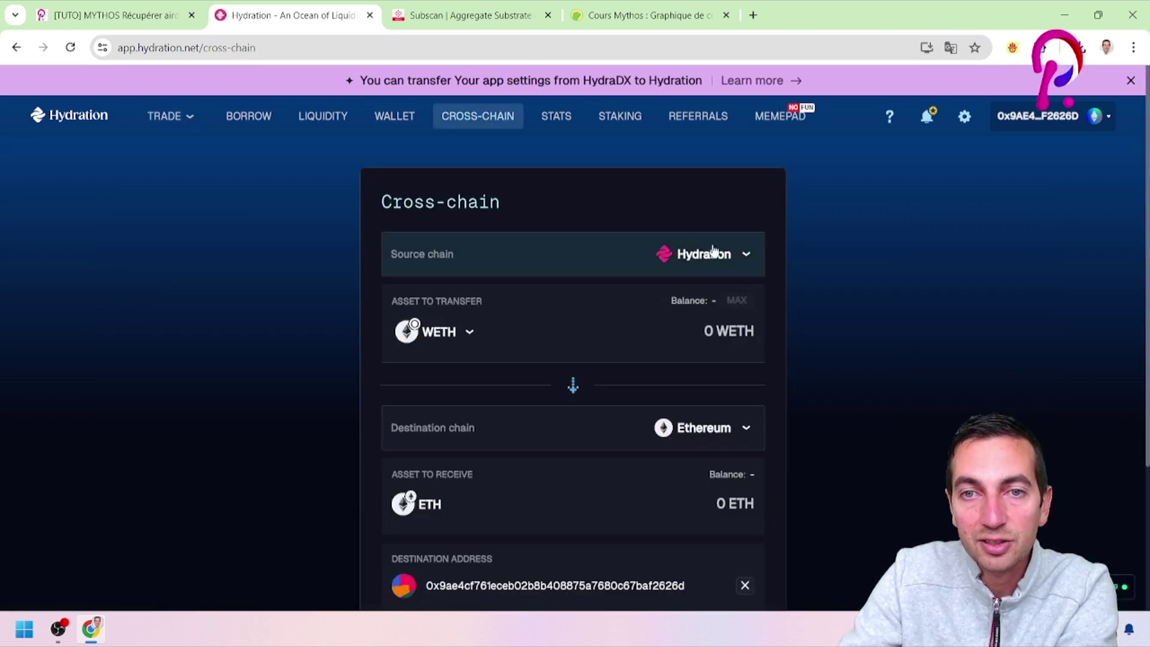
click(705, 429)
scroll(464, 401, down, 8)
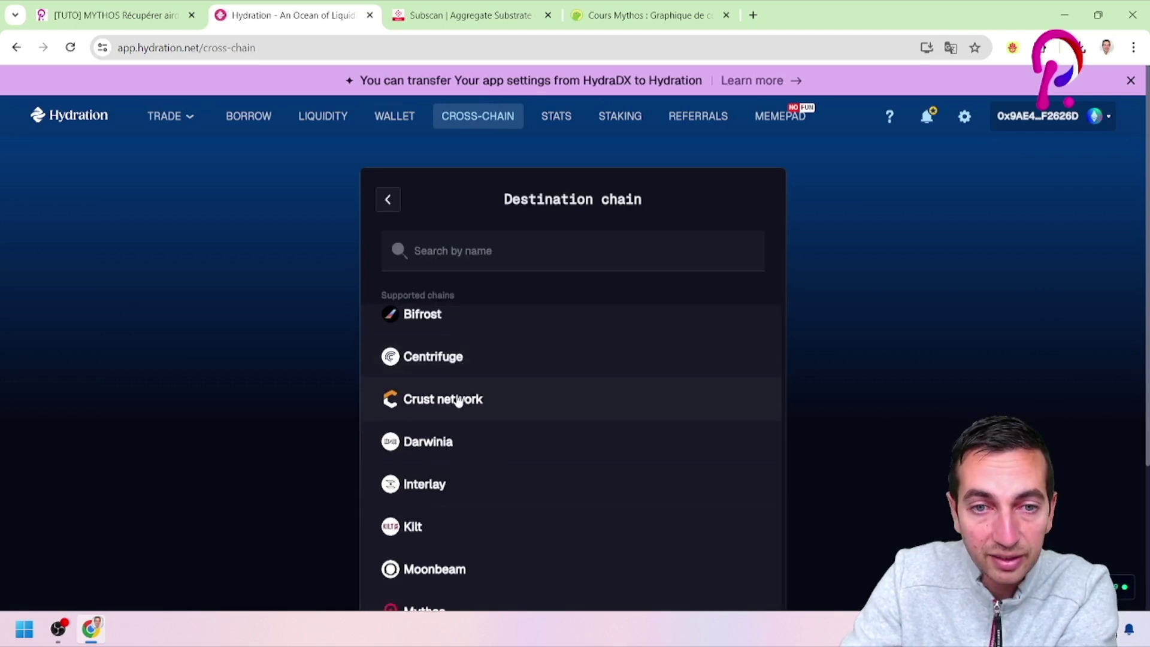
click(449, 532)
Step: Check the DOT balance available for the cross-chain transfer from Hydration
click(724, 330)
drag(675, 303, 714, 300)
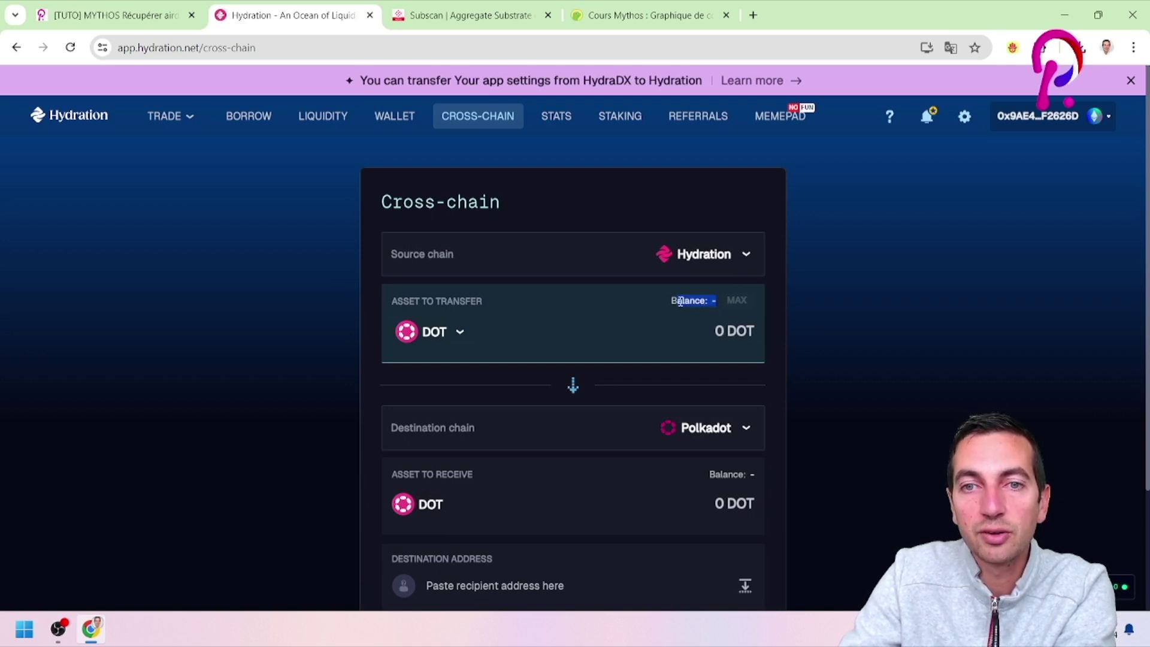
click(728, 332)
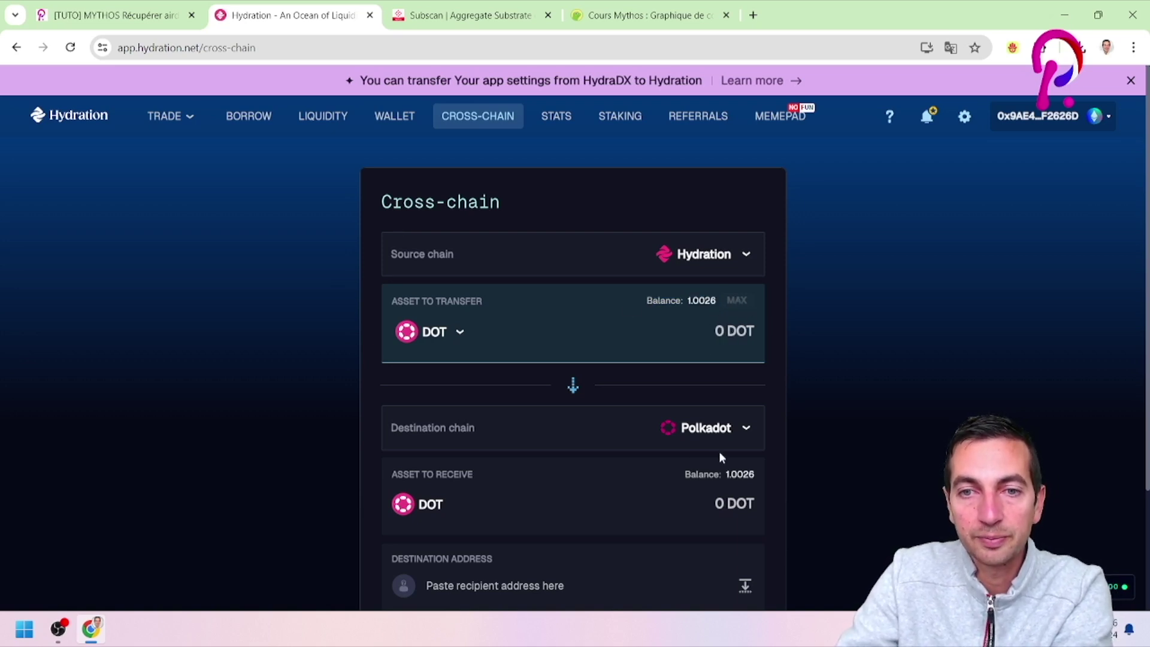
Step: Copy the Substrate account's Polkadot address from Talisman and paste it as the transfer's destination address
scroll(720, 458, down, 1)
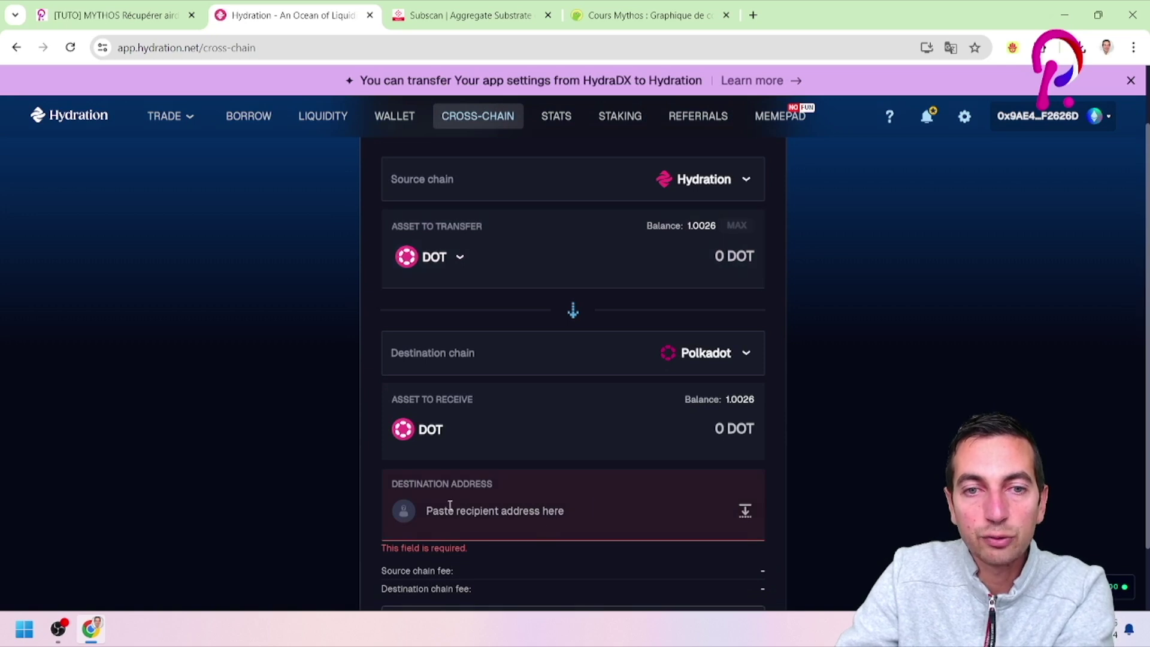
click(591, 510)
drag(707, 240, 679, 346)
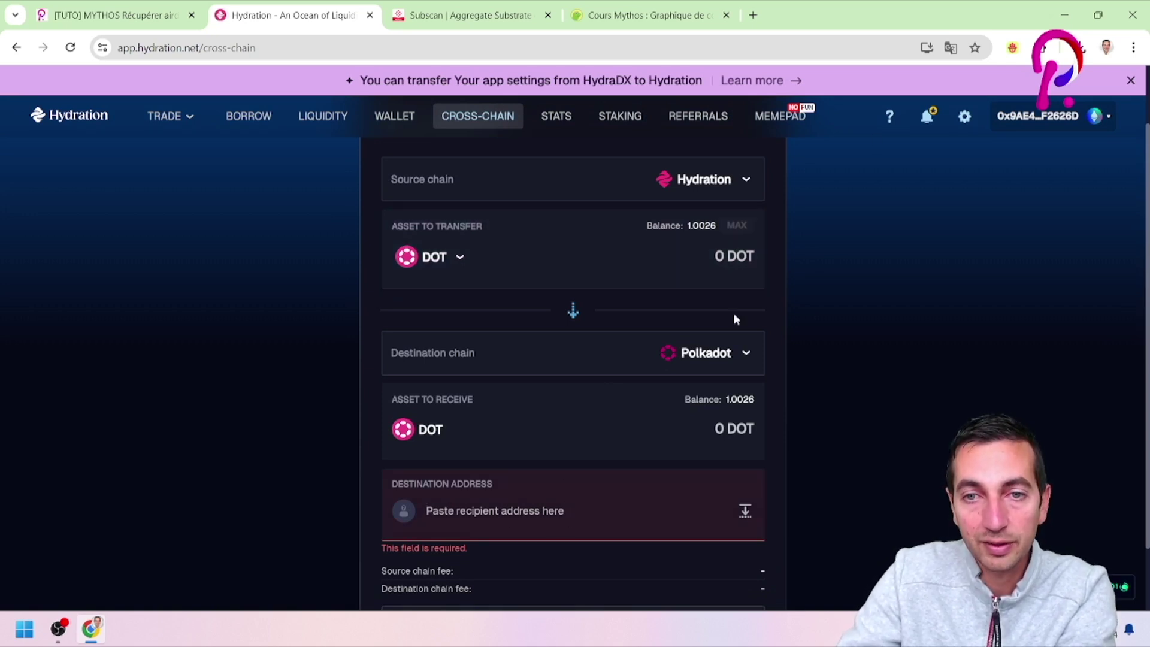
click(1014, 48)
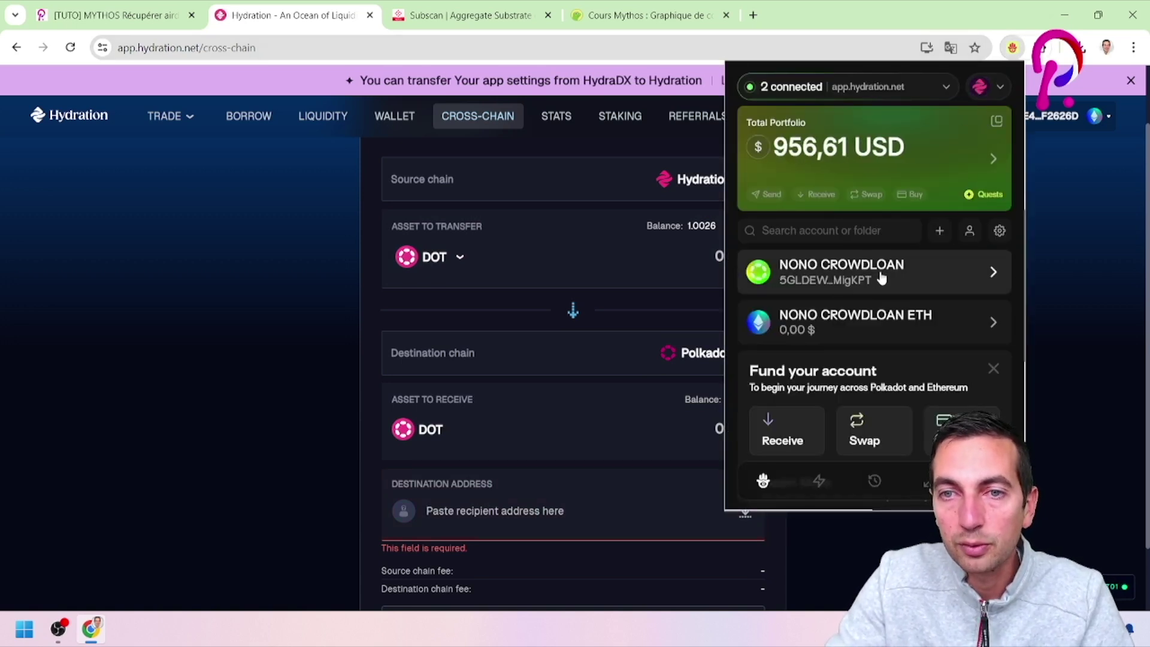
click(877, 272)
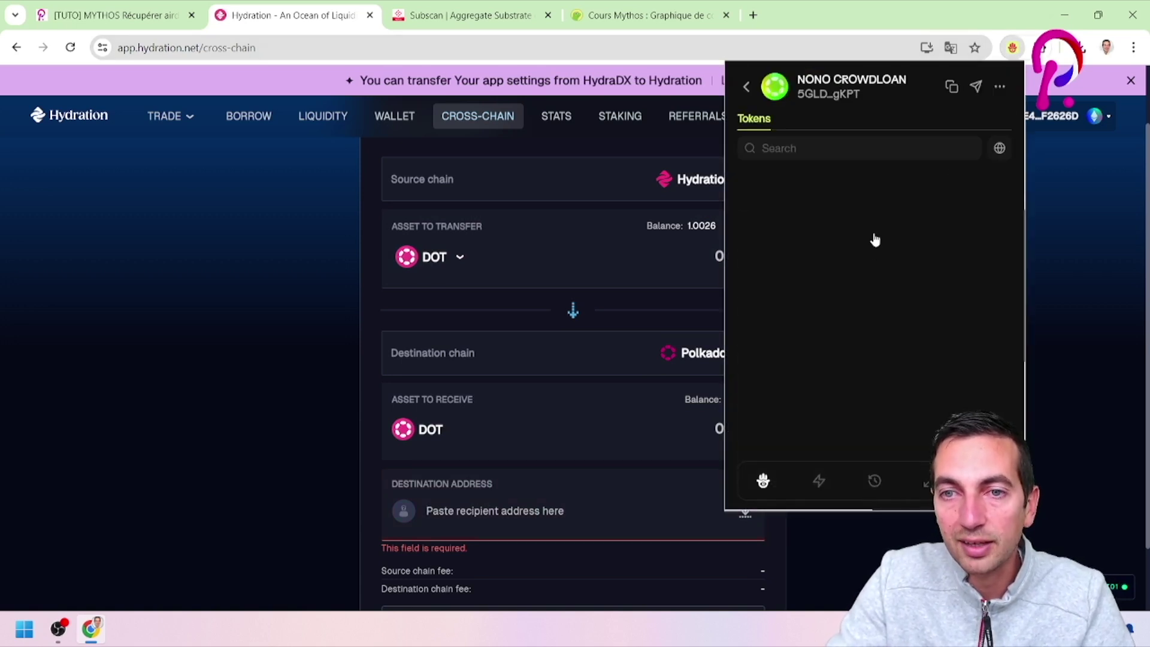
click(951, 89)
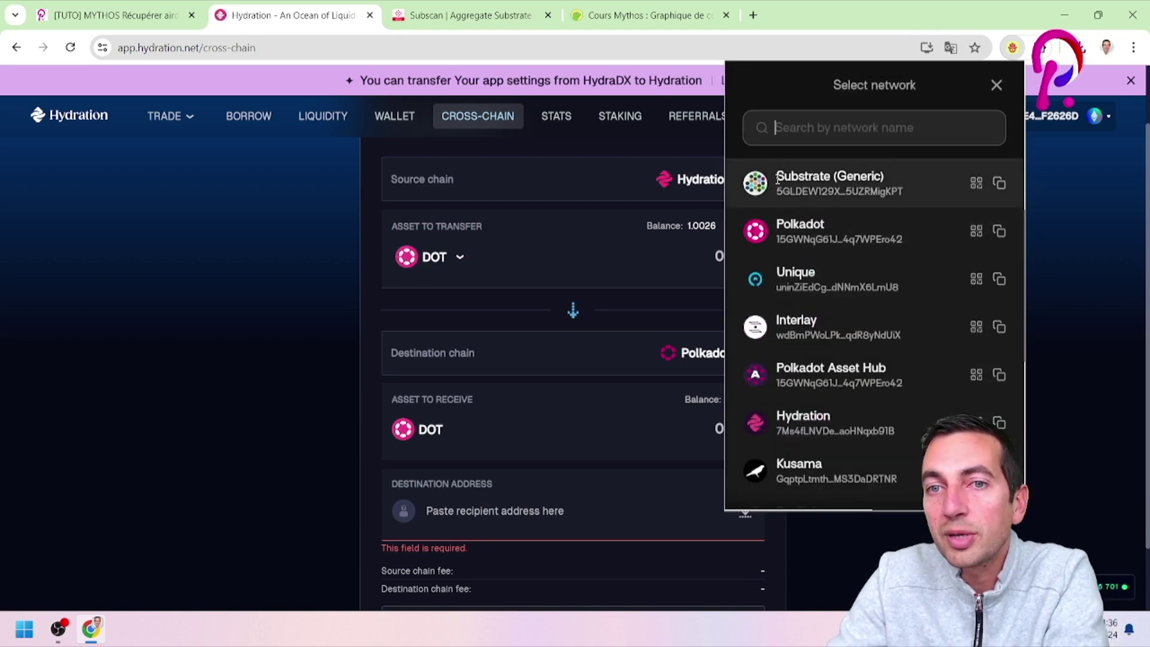
click(822, 226)
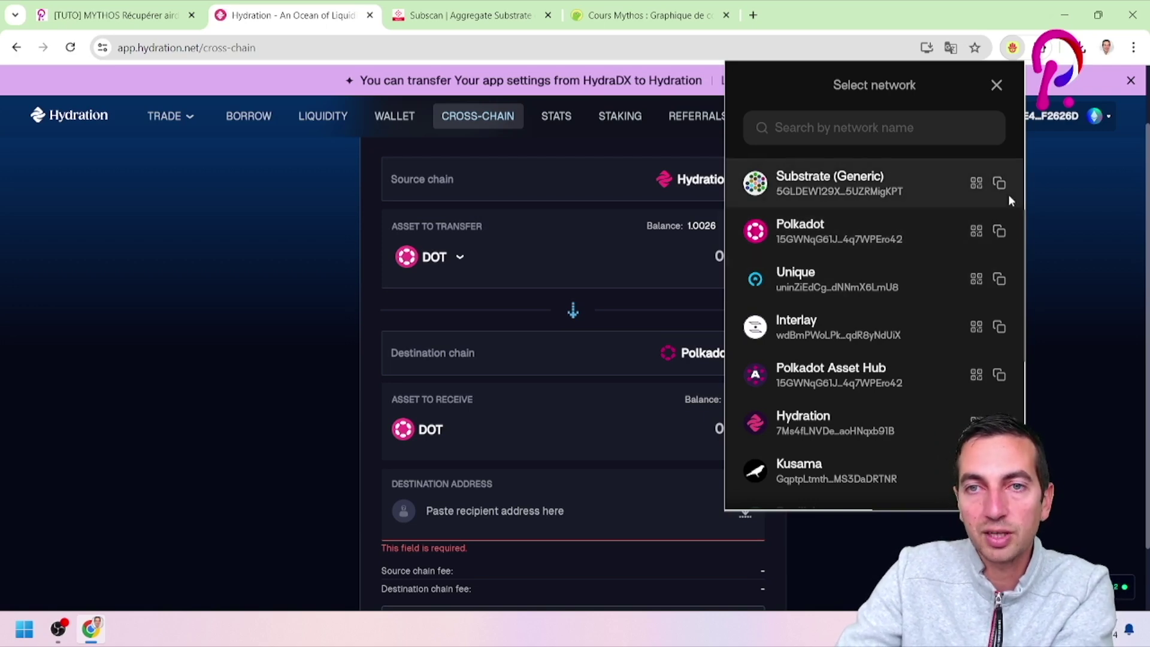
click(999, 232)
click(714, 442)
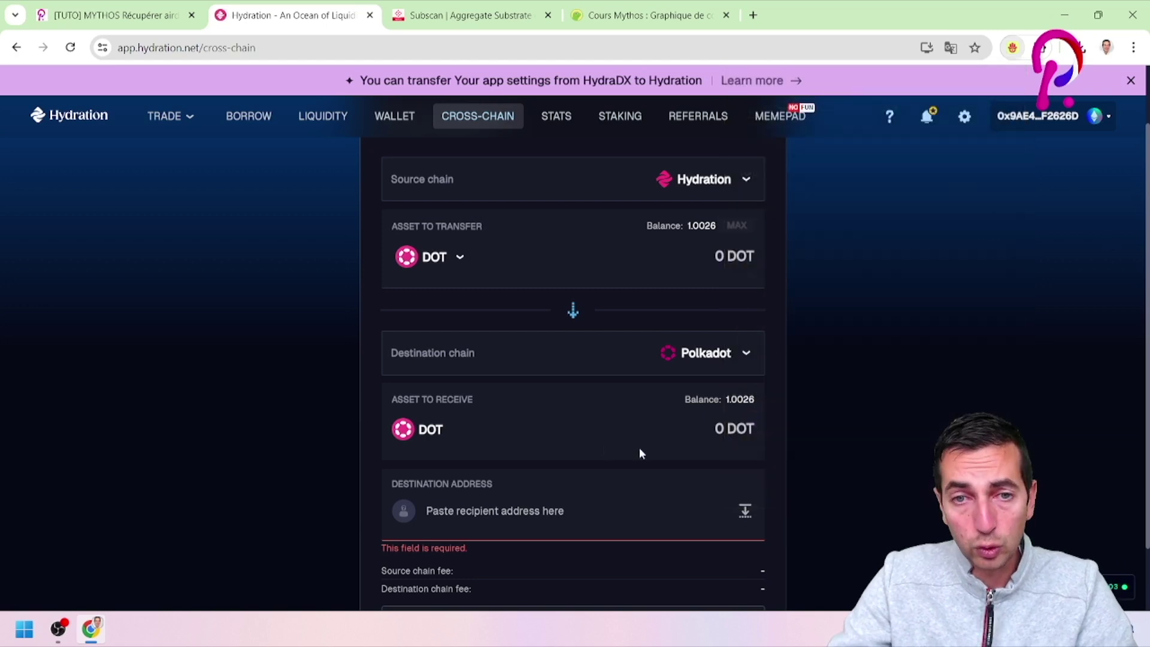
key(ctrl+v)
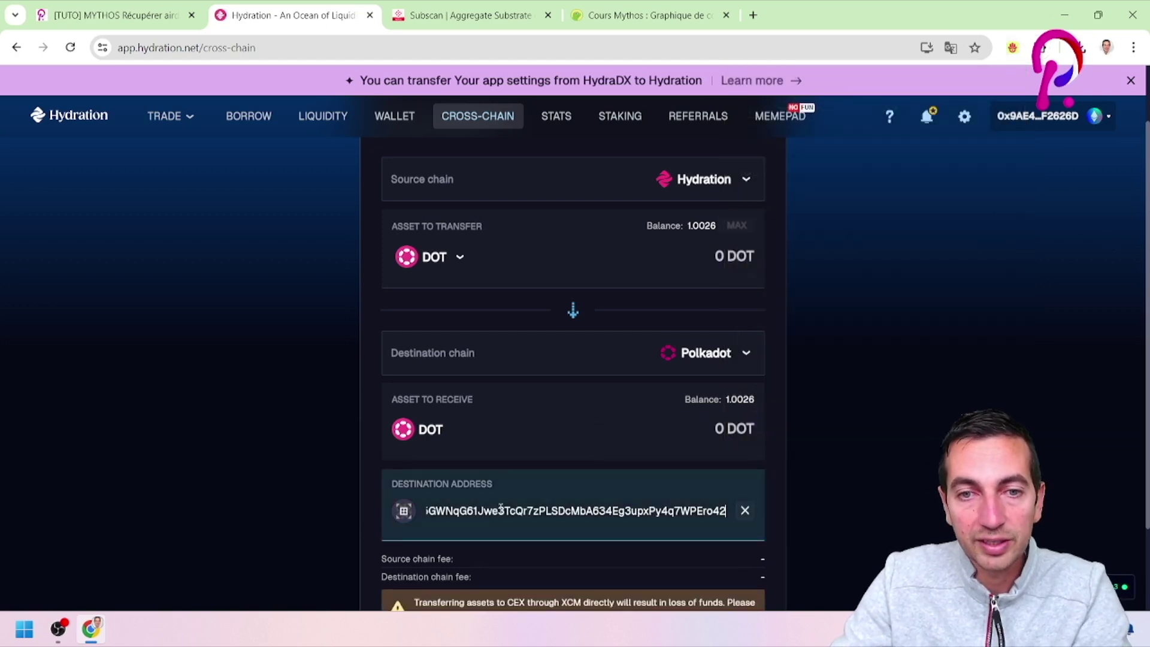
Step: Set the amount of DOT to transfer to 1.0007986965
scroll(625, 494, down, 2)
scroll(638, 260, up, 3)
click(654, 307)
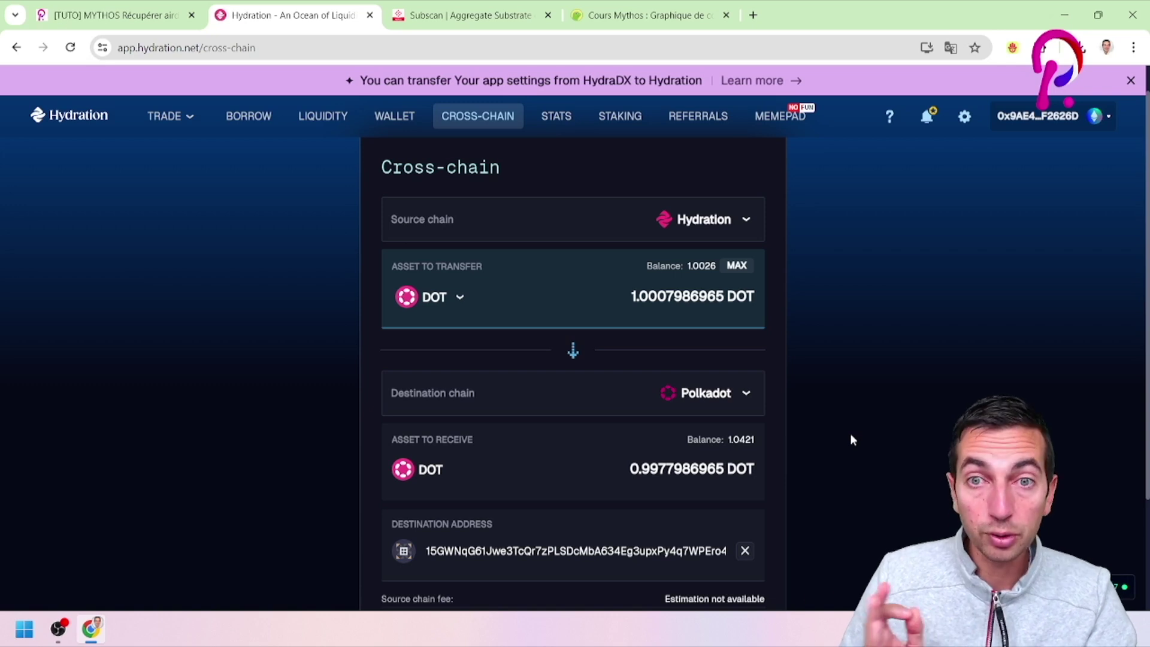
Step: Review the destination balance and fees, and submit the DOT transfer from Hydration to Polkadot
scroll(712, 467, down, 1)
click(730, 364)
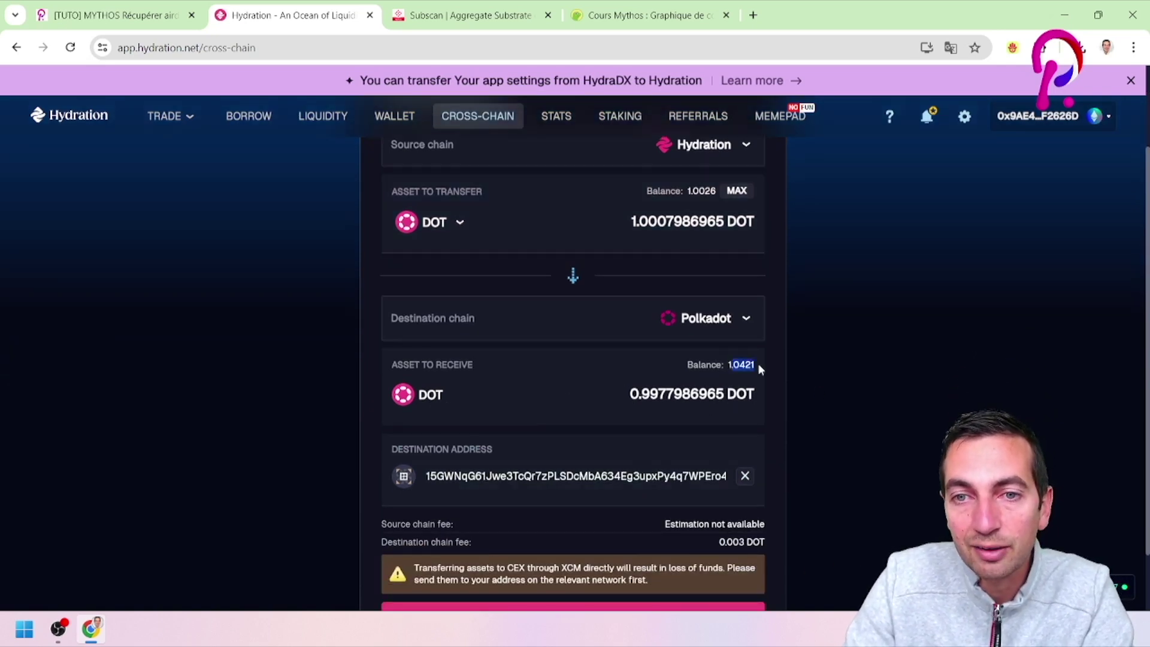
scroll(713, 362, up, 2)
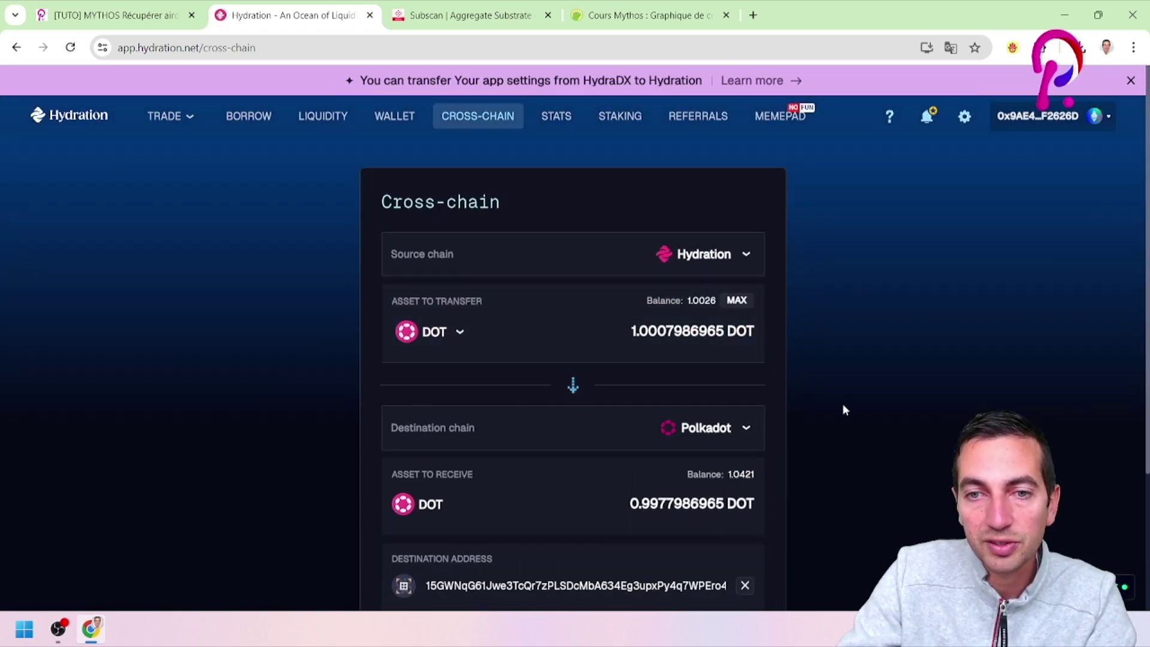
scroll(795, 421, down, 3)
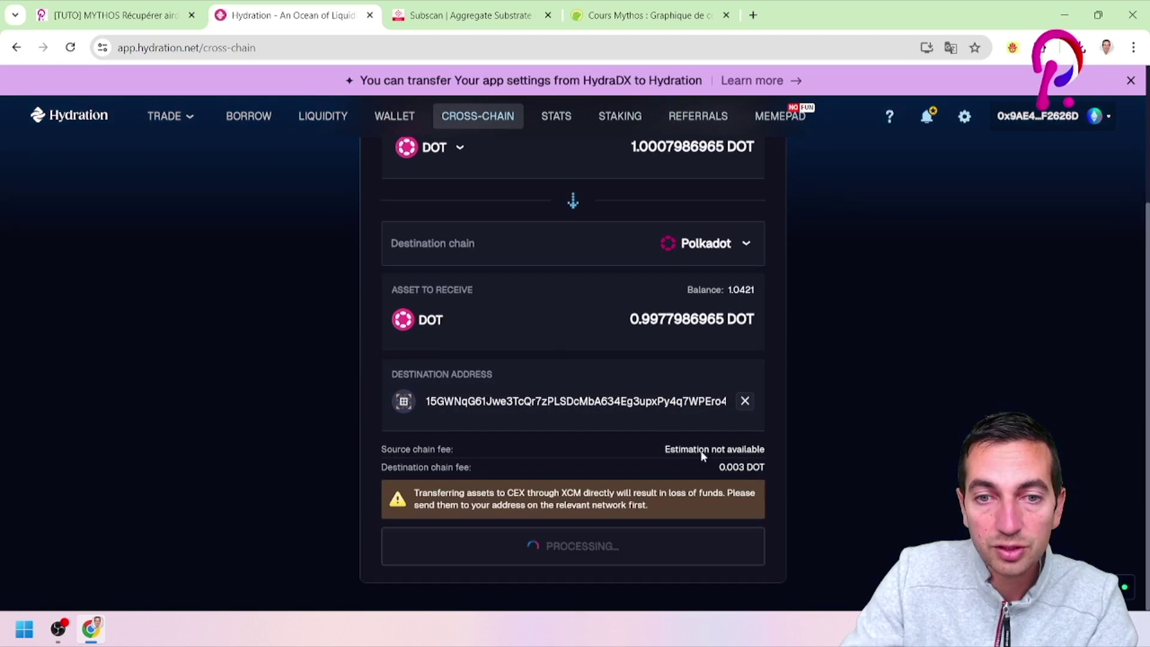
click(708, 549)
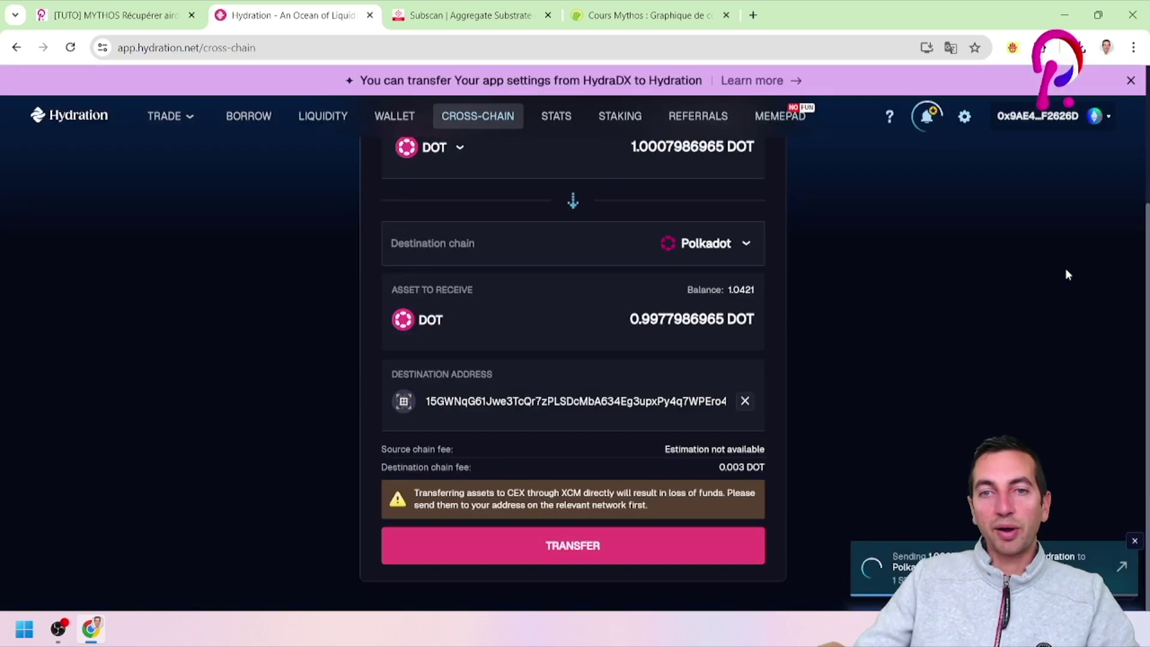
Step: Look for the transferred DOT in the Substrate account's token list in Talisman
scroll(907, 312, up, 1)
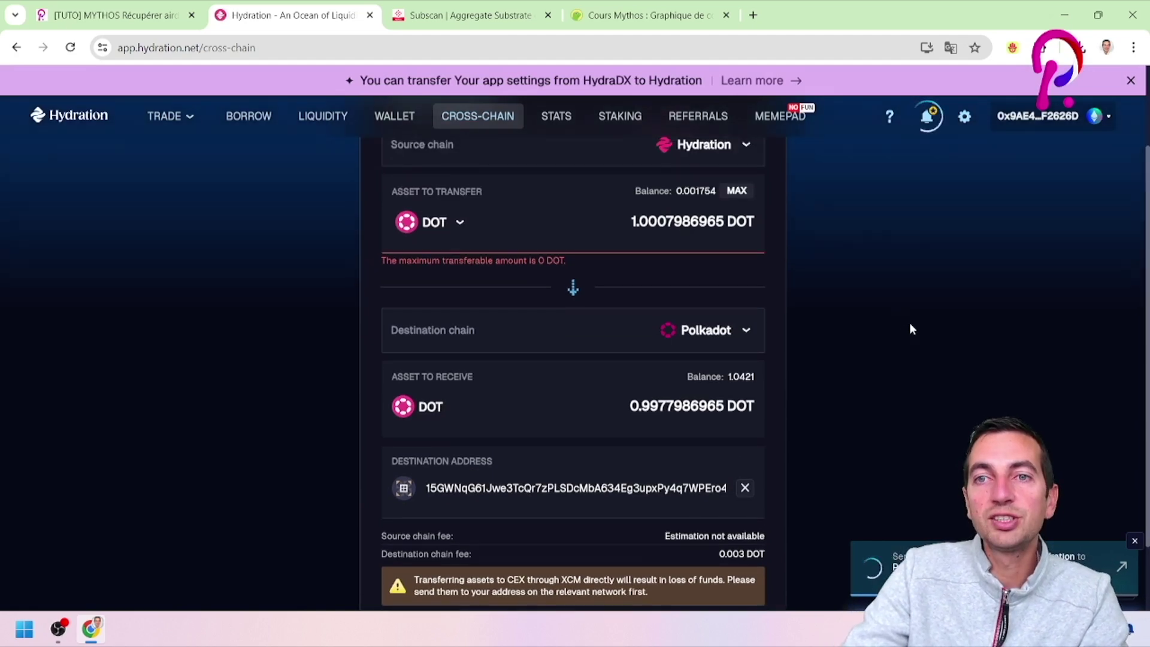
scroll(910, 329, up, 1)
click(1012, 47)
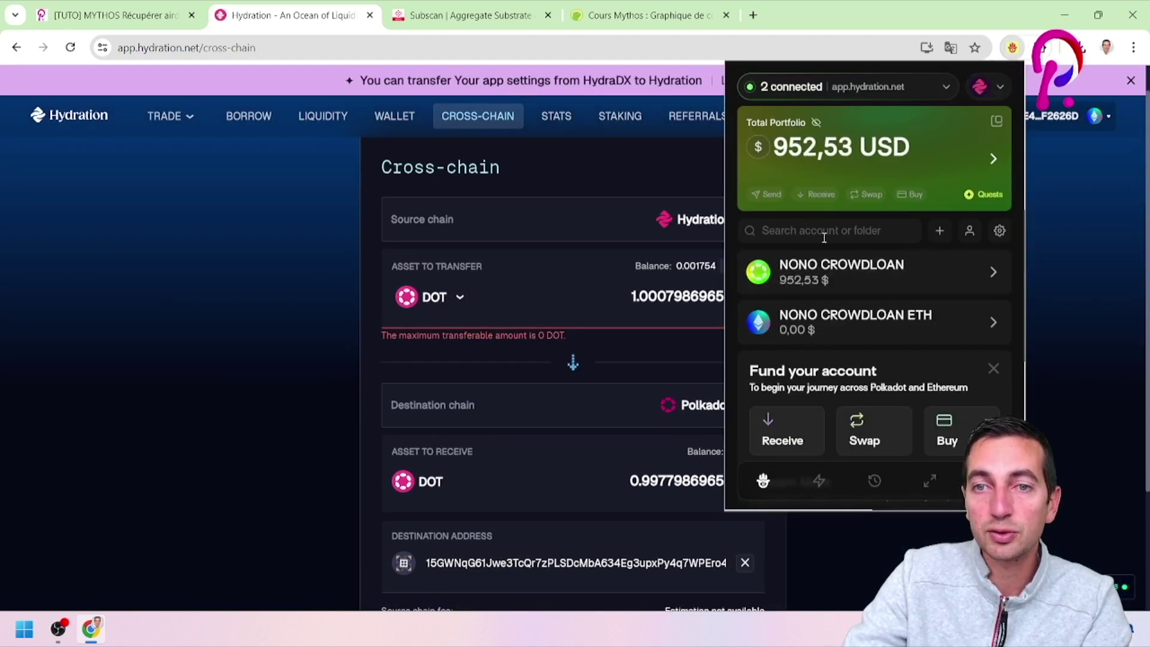
click(865, 270)
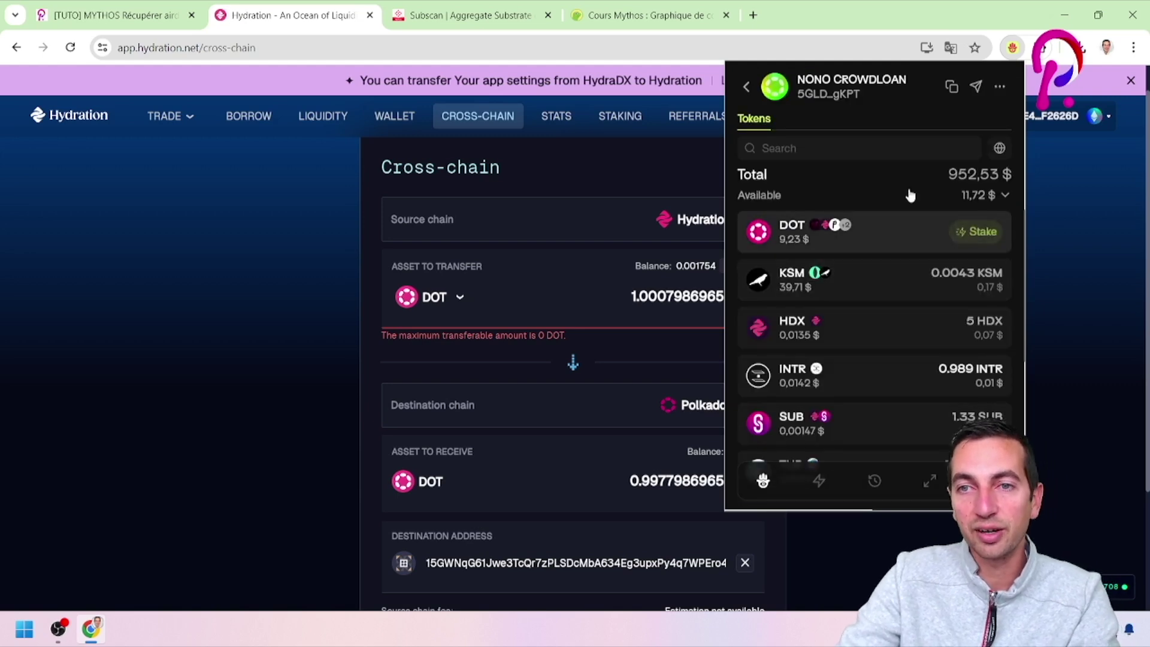
Step: Return to the Polkafrance MYTHOS tutorial and look through its section on selling MYTH on Hydration
click(114, 15)
click(292, 15)
click(106, 12)
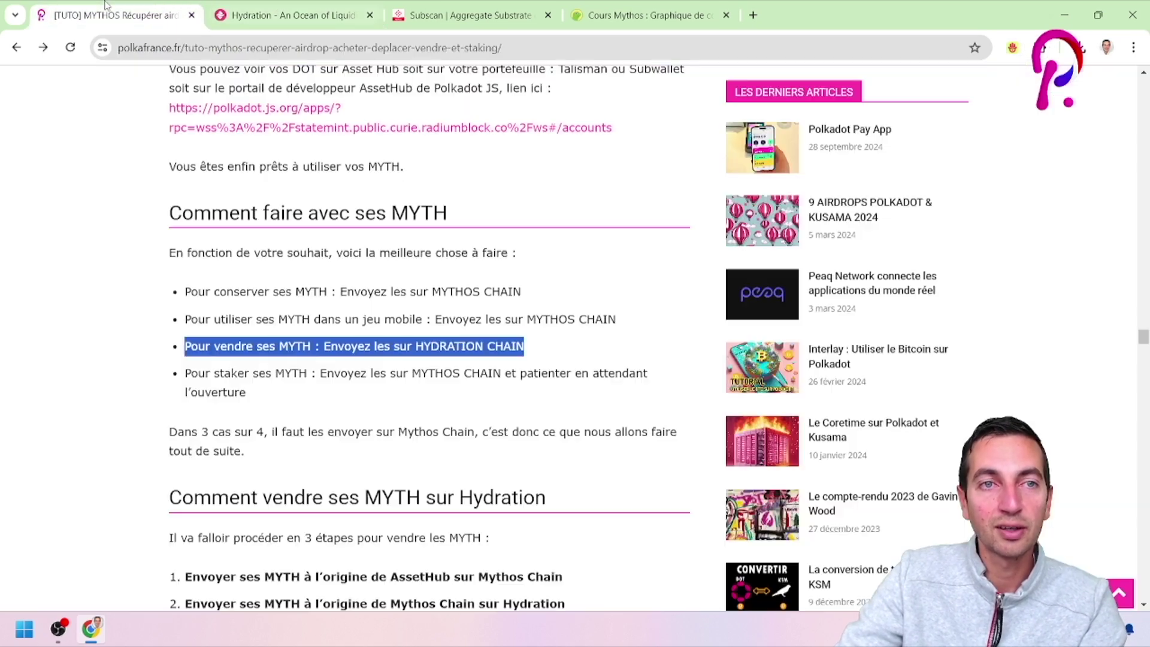
scroll(1091, 394, down, 12)
drag(1143, 362, 1142, 530)
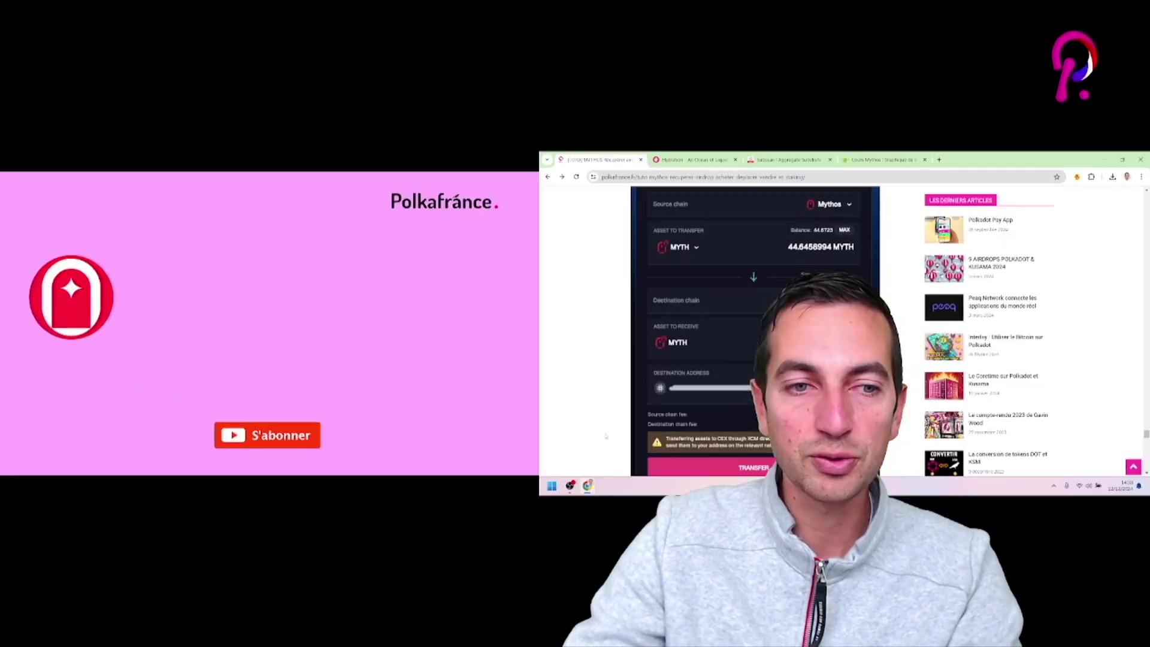